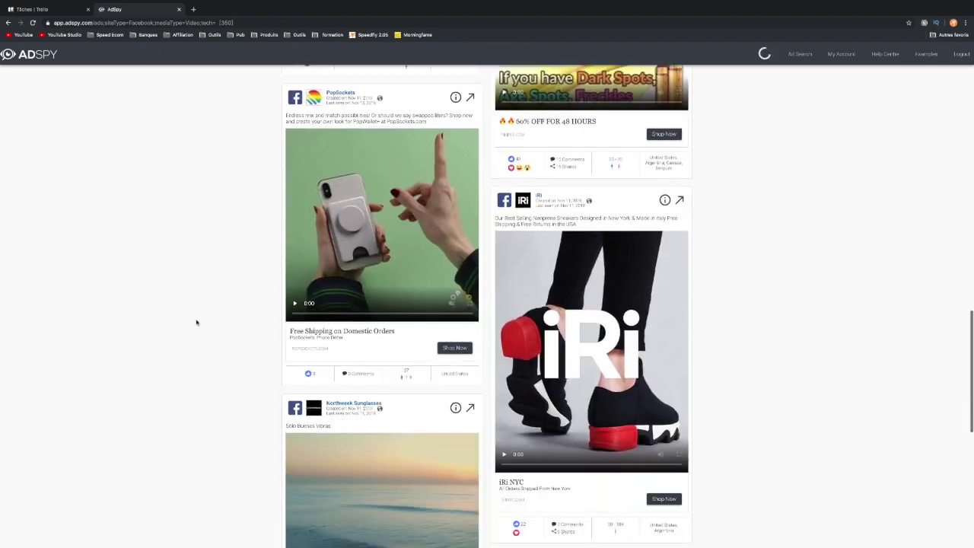
- Filter the ads by Seen Between from 01 Nov 2019 to 12 Nov 2019
scroll(197, 322, down, 6)
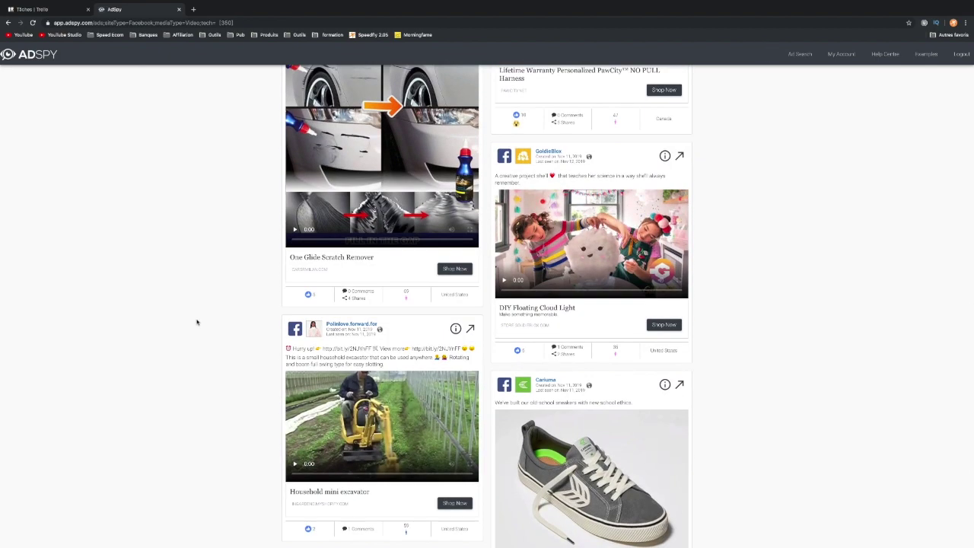
scroll(197, 322, up, 15)
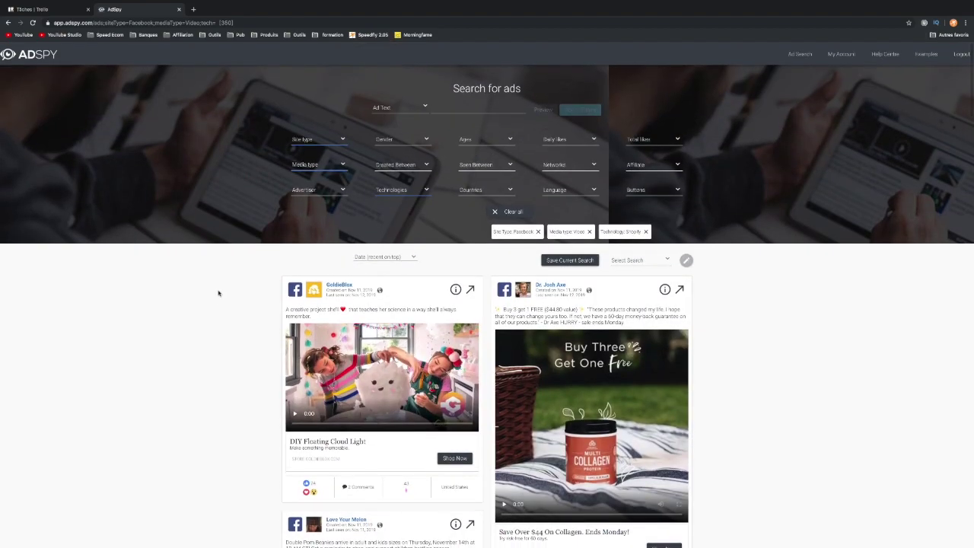
click(484, 166)
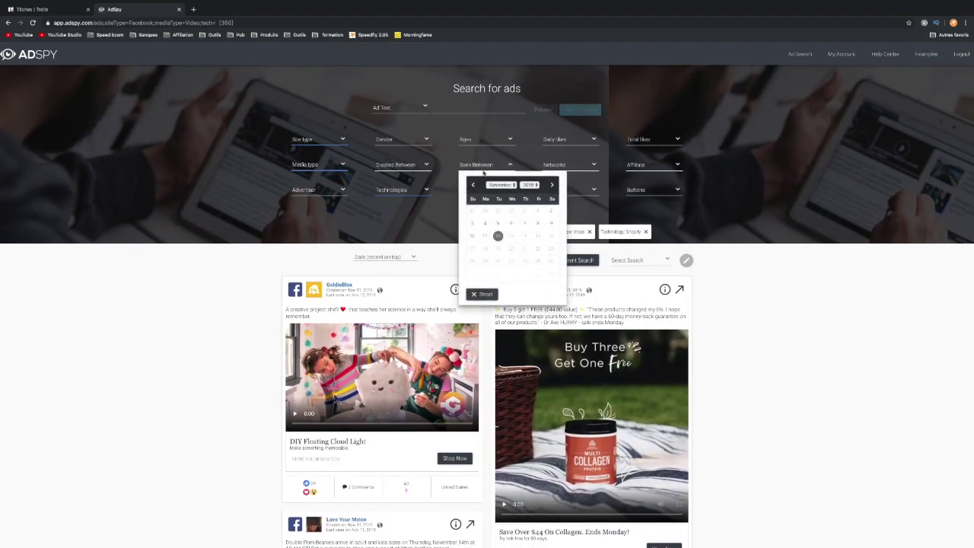
click(538, 211)
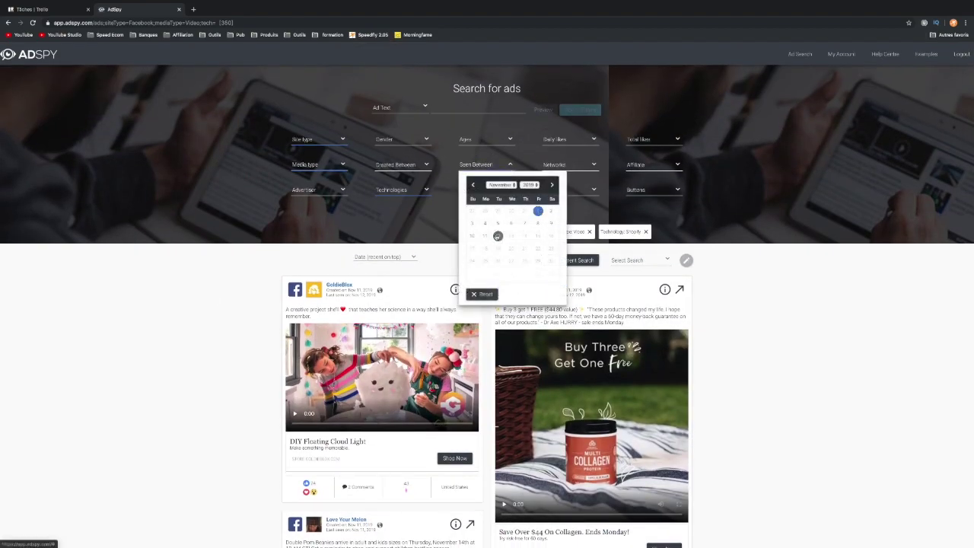
click(498, 236)
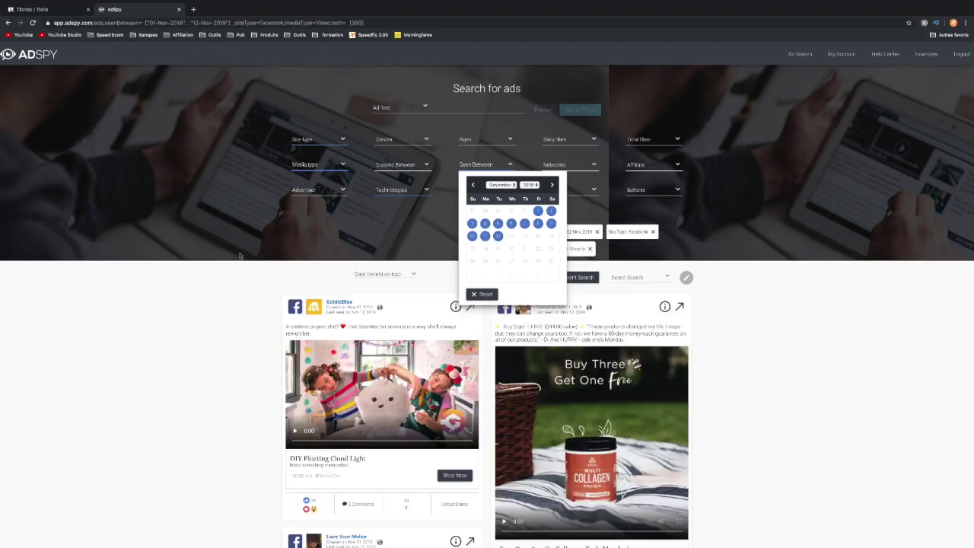
click(215, 341)
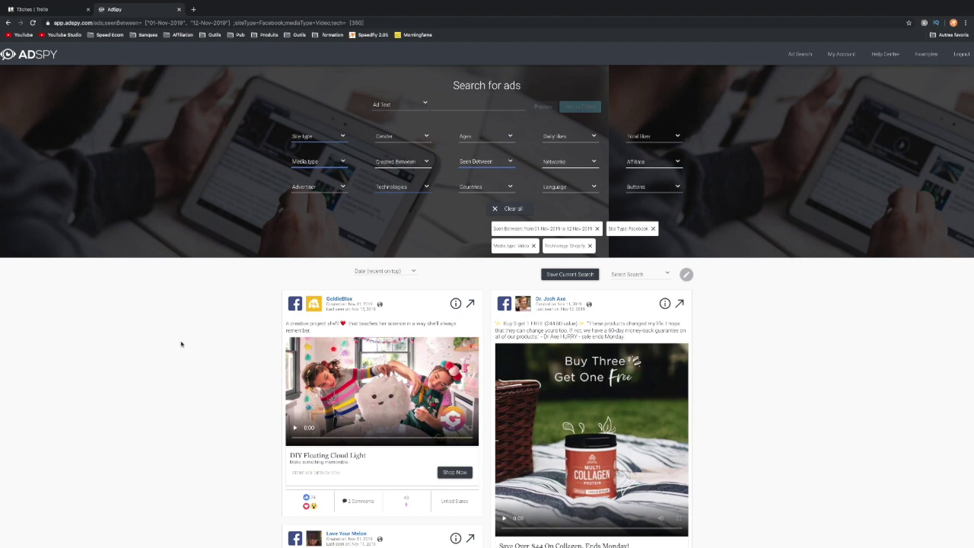
- Set the minimum of the daily likes filter to 1000 so it covers 1000 to 1000+
scroll(181, 344, down, 4)
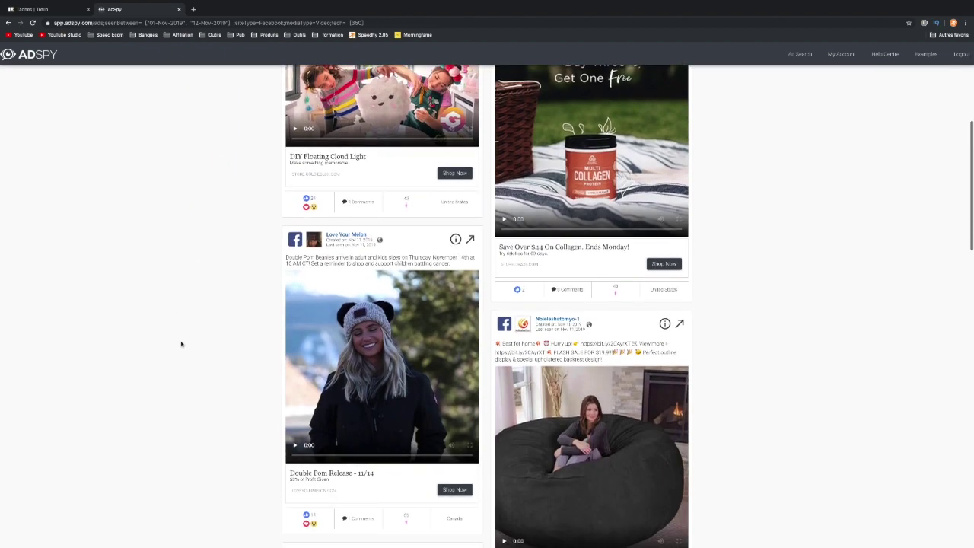
scroll(181, 344, up, 3)
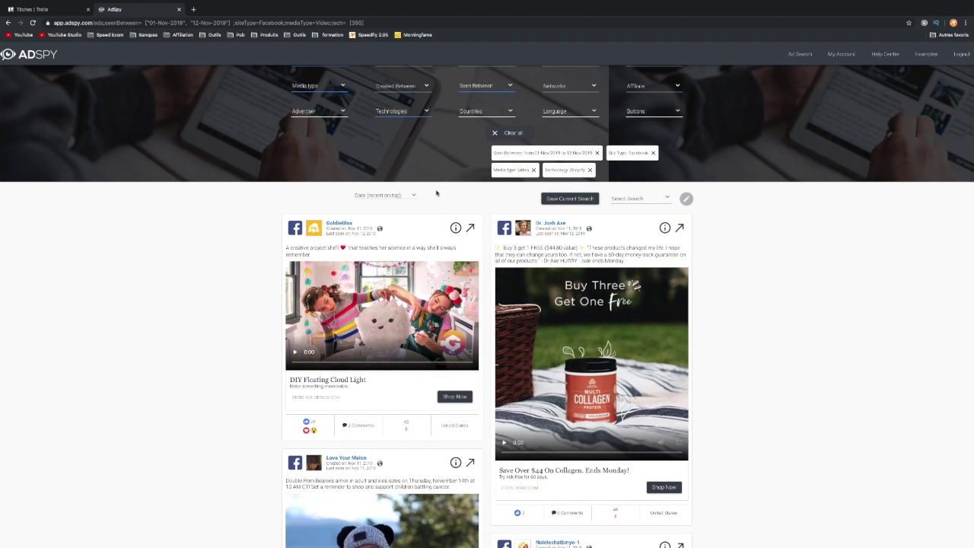
scroll(437, 193, up, 1)
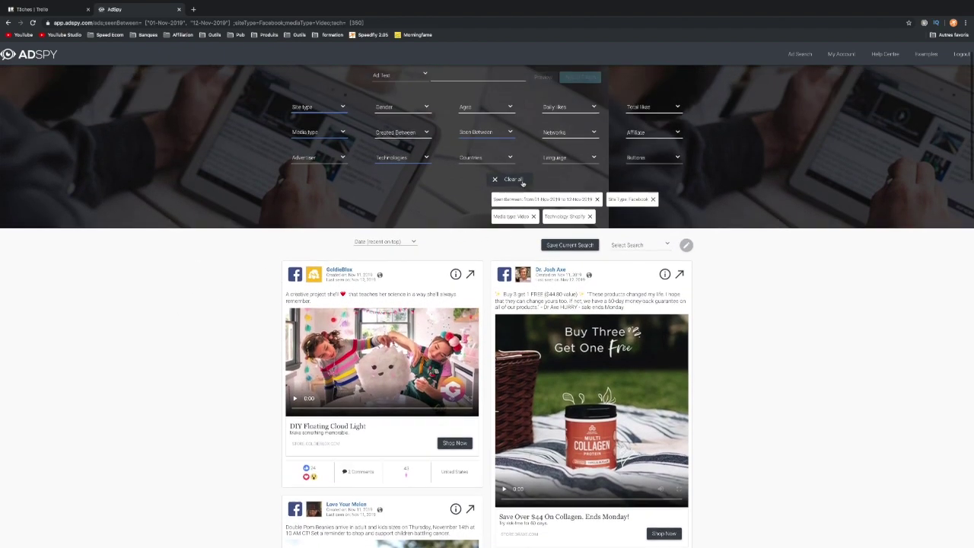
click(594, 109)
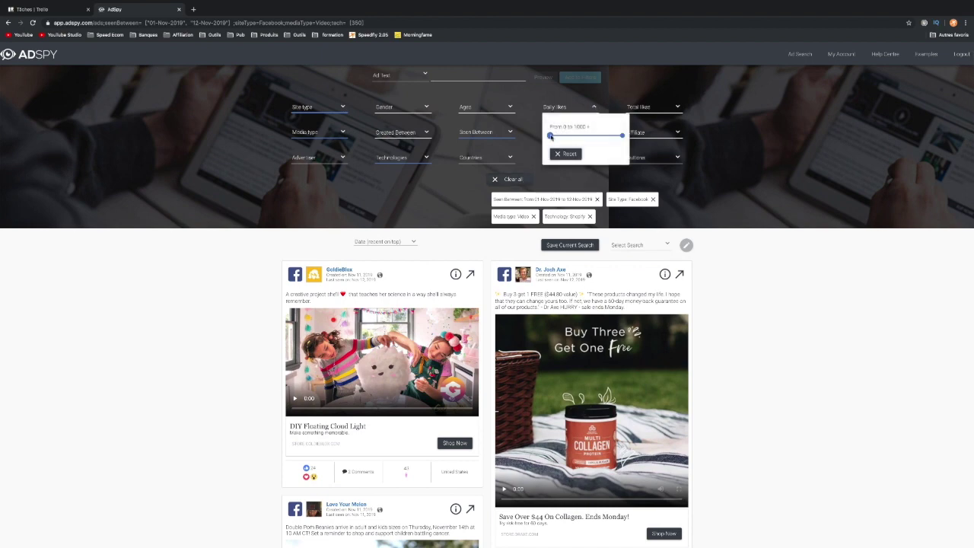
drag(550, 135, 620, 135)
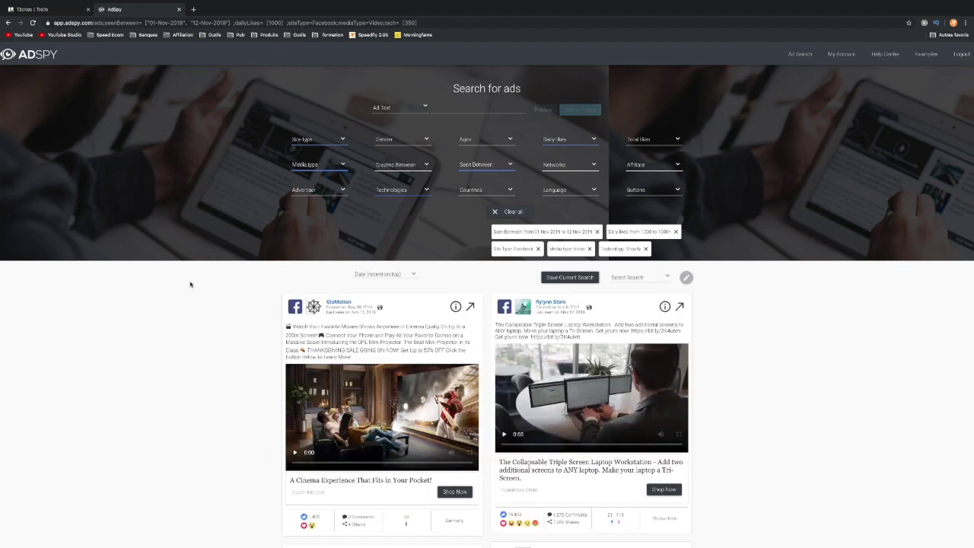
- Browse the filtered ads and open the details of Rylynn Store's "Add two additional screens to ANY laptop" ad
scroll(190, 284, down, 2)
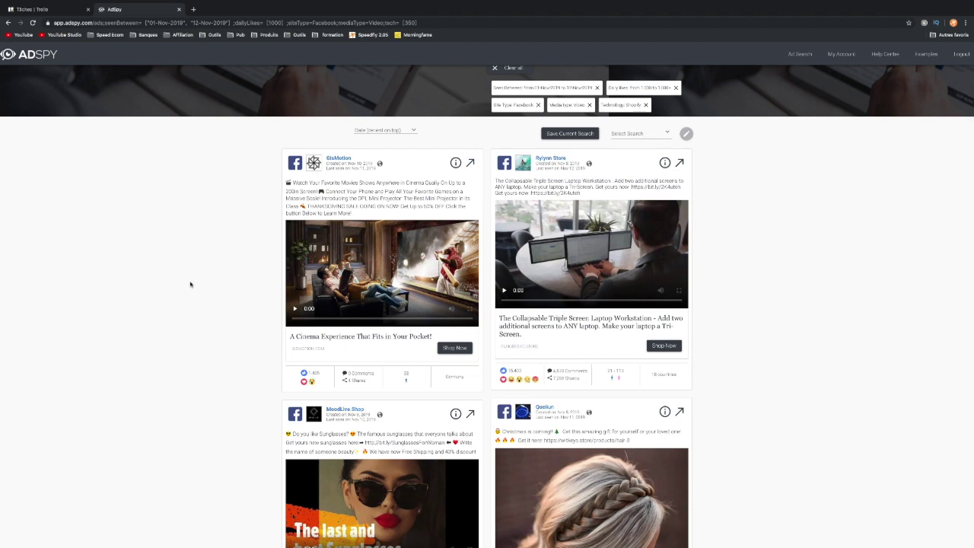
scroll(191, 284, down, 2)
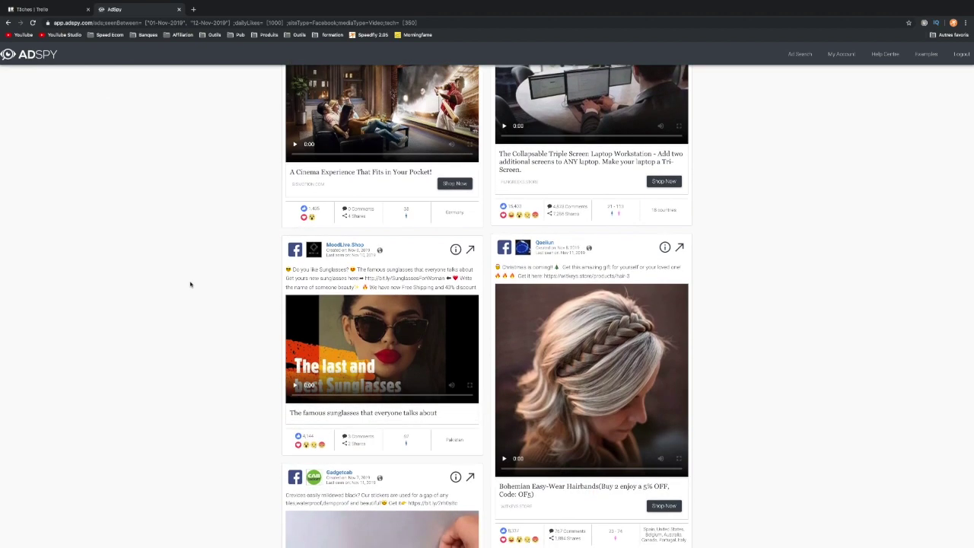
scroll(190, 283, down, 3)
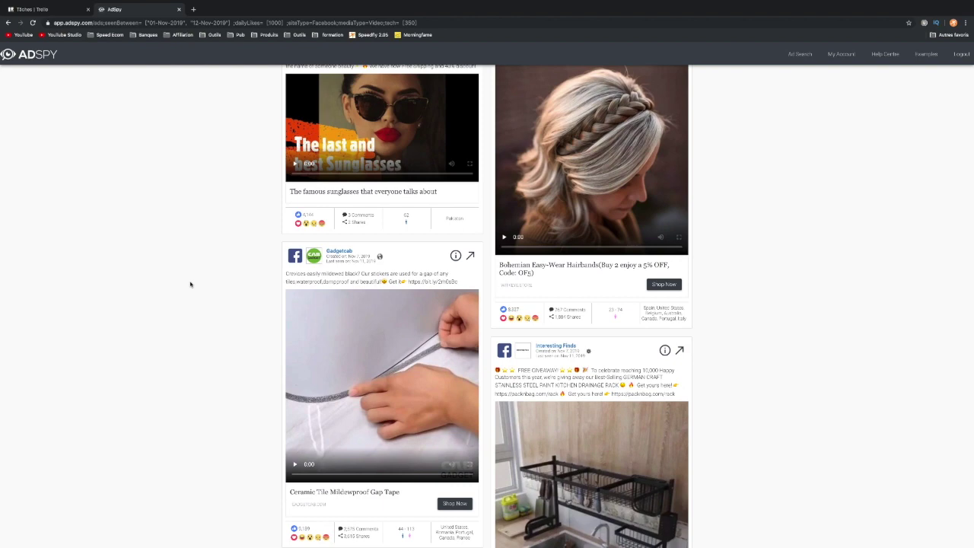
scroll(190, 283, down, 2)
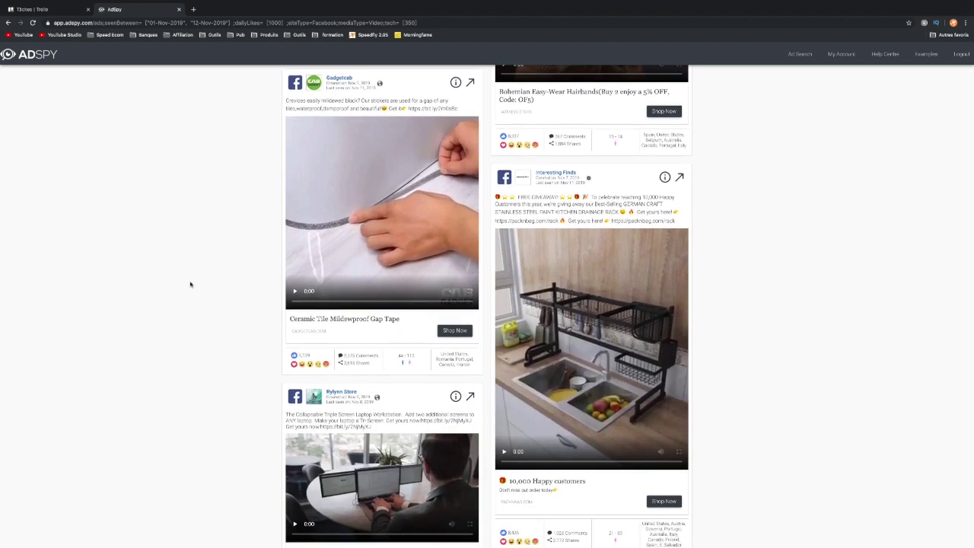
scroll(191, 283, down, 2)
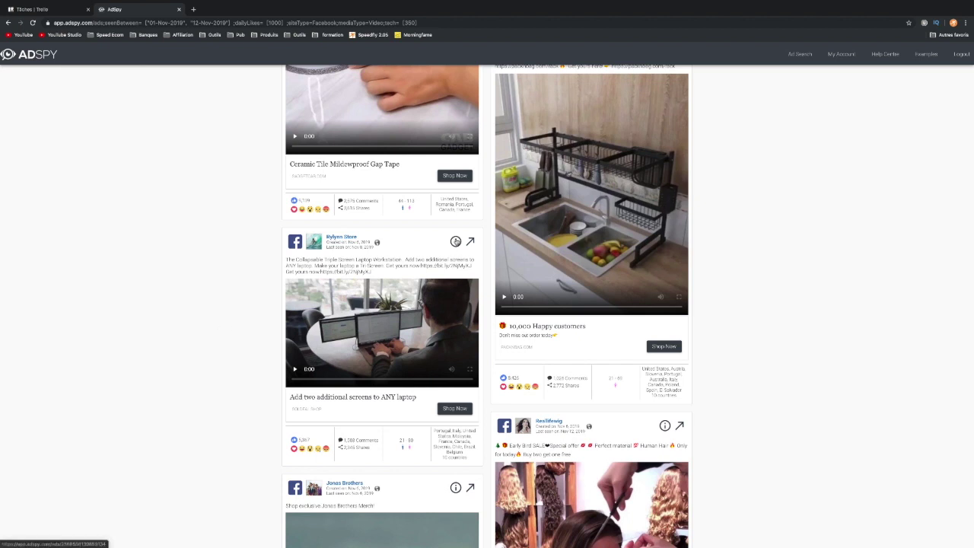
click(455, 241)
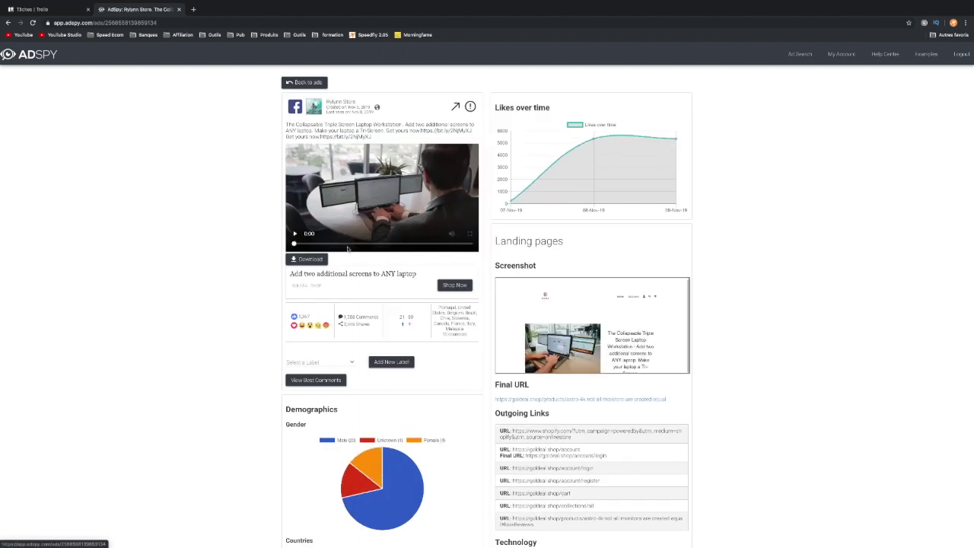
- Watch part of the ad's video, pause it, and open the original post on Facebook
click(294, 234)
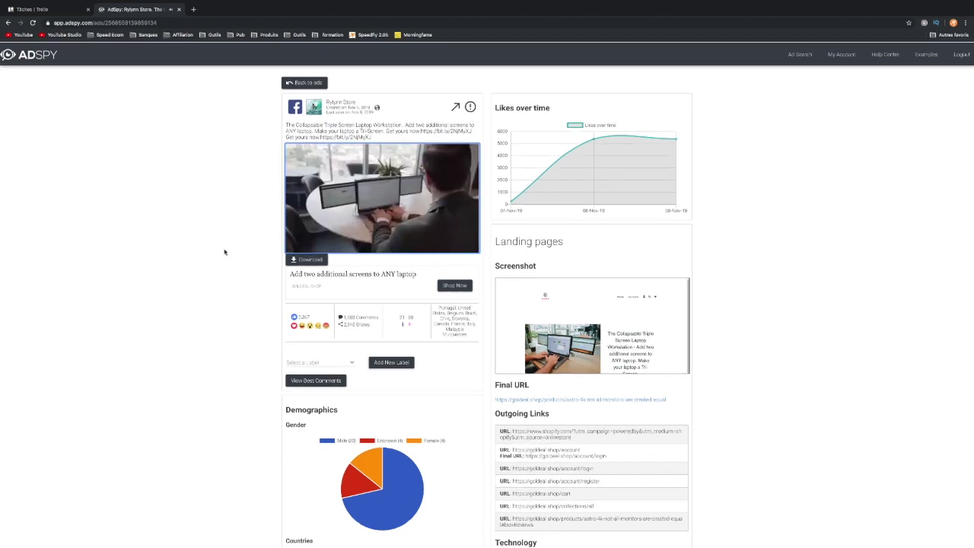
click(317, 231)
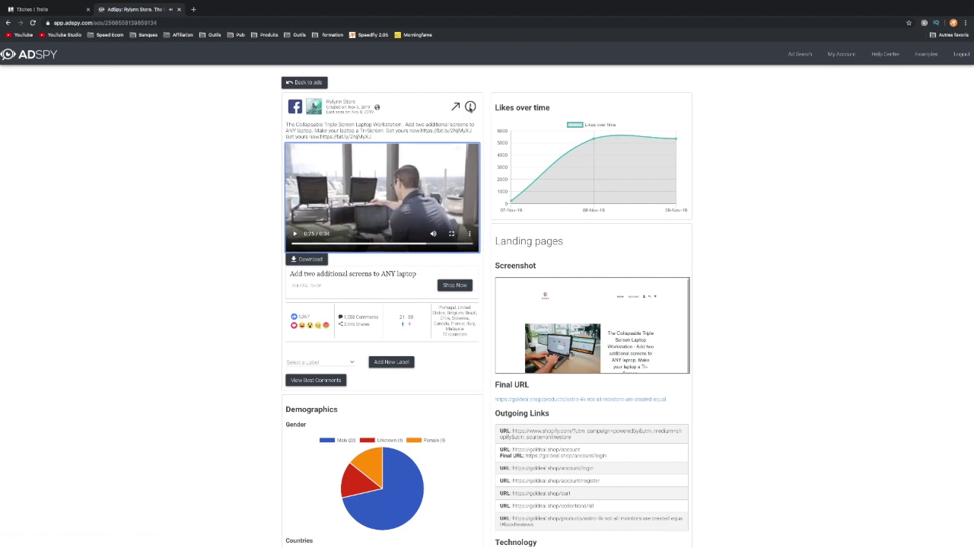
click(455, 108)
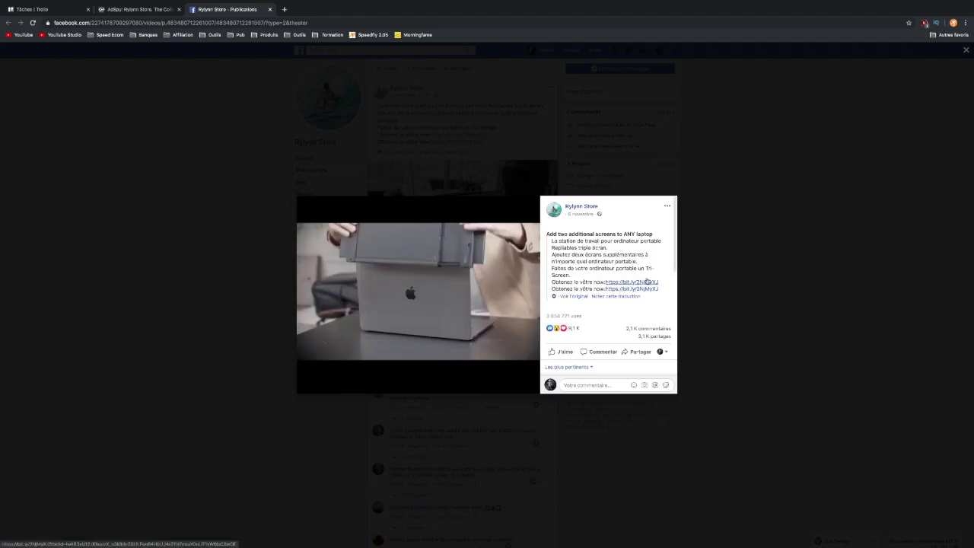
drag(659, 281, 608, 281)
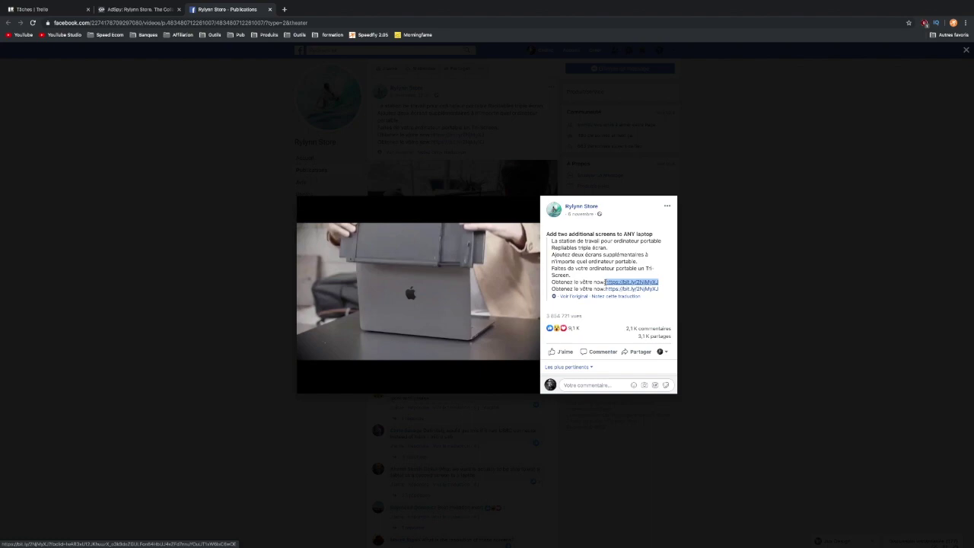
click(776, 232)
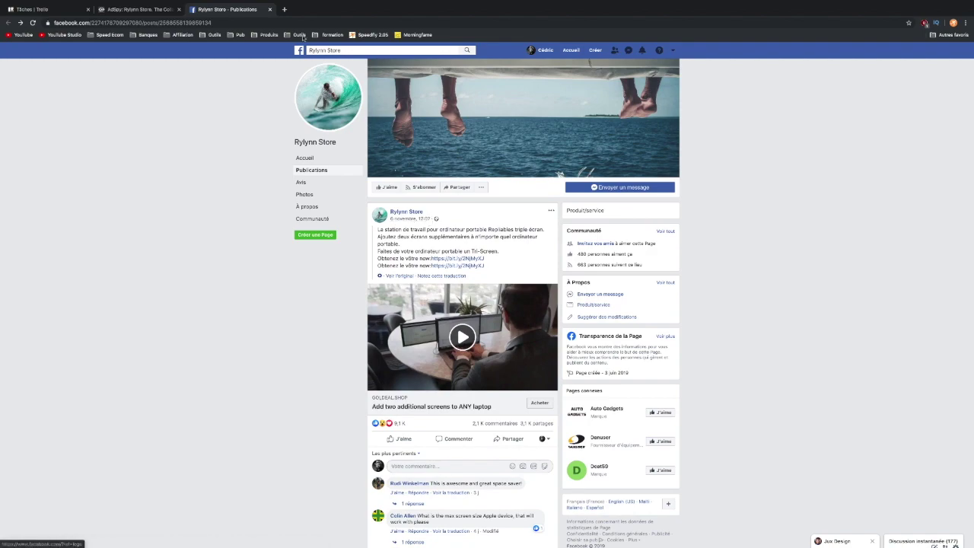
click(284, 9)
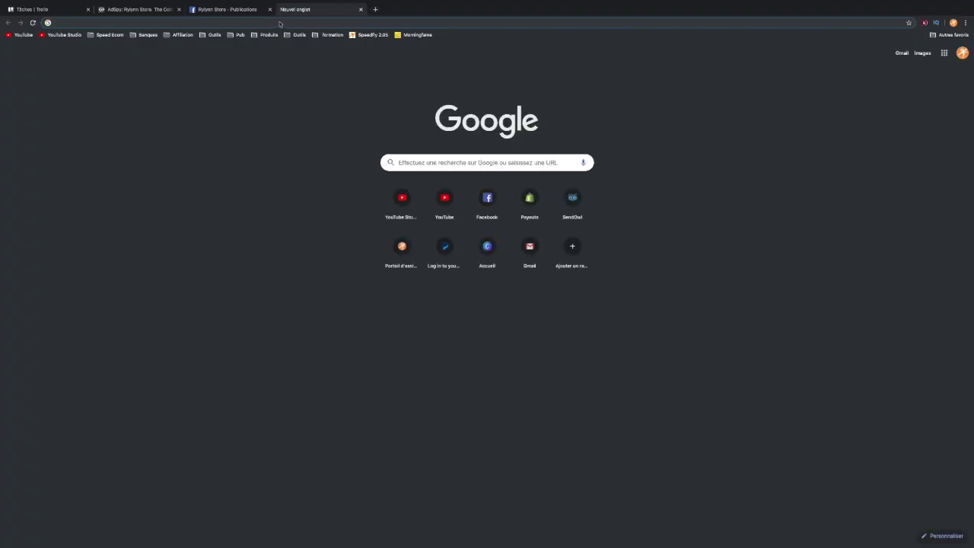
text(https://bit.ly/2NjMyXJ)
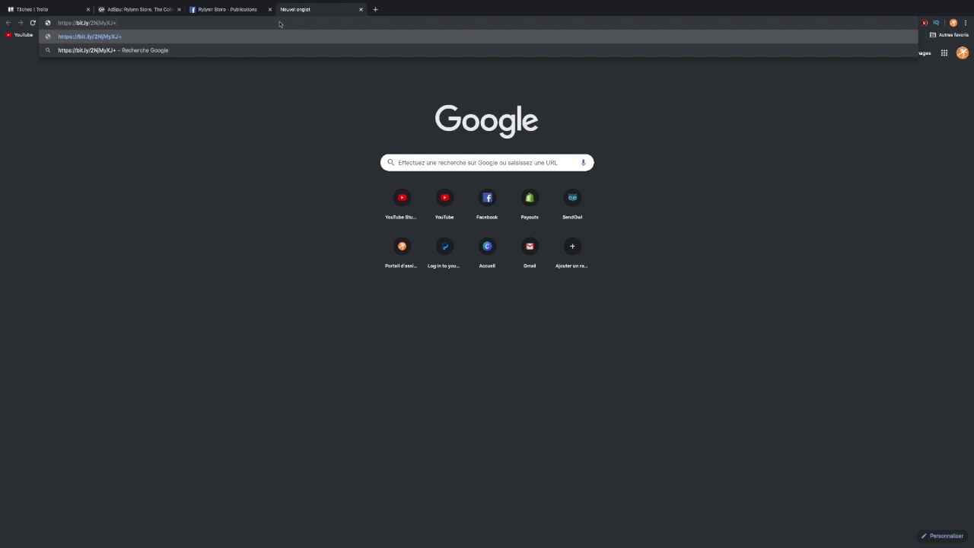
key(Return)
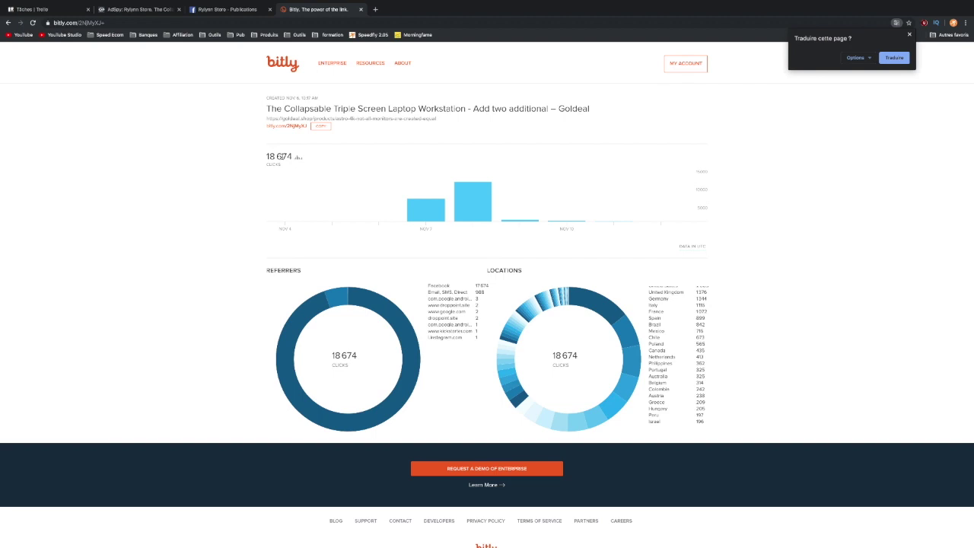
- Return to the Facebook post, visit its bit.ly shop link, close the shop page, and look over the post's engagement and comments
click(236, 11)
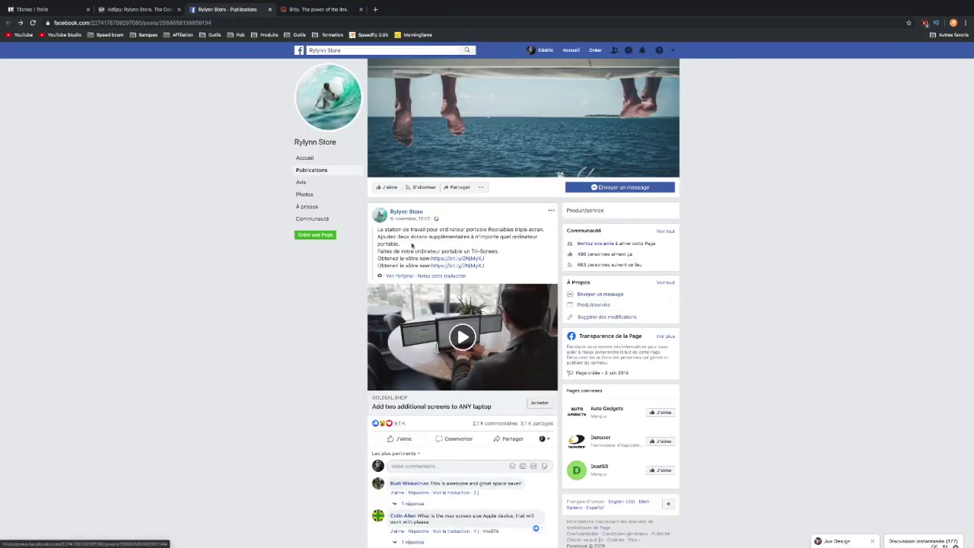
click(459, 259)
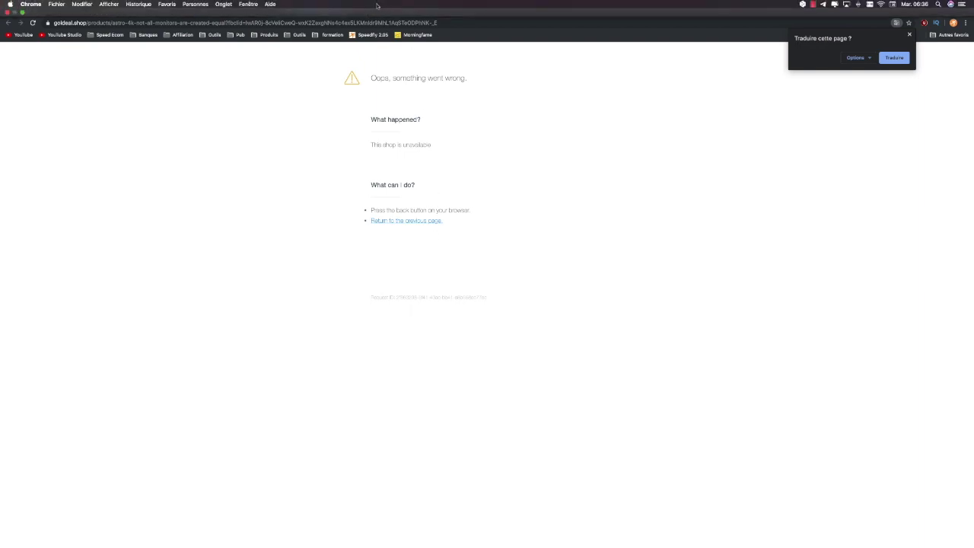
click(361, 9)
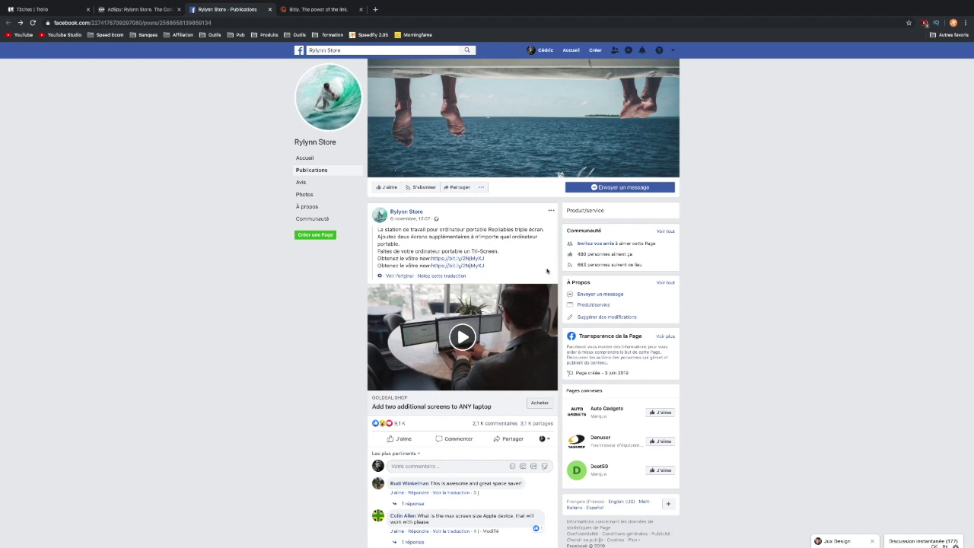
scroll(520, 292, down, 3)
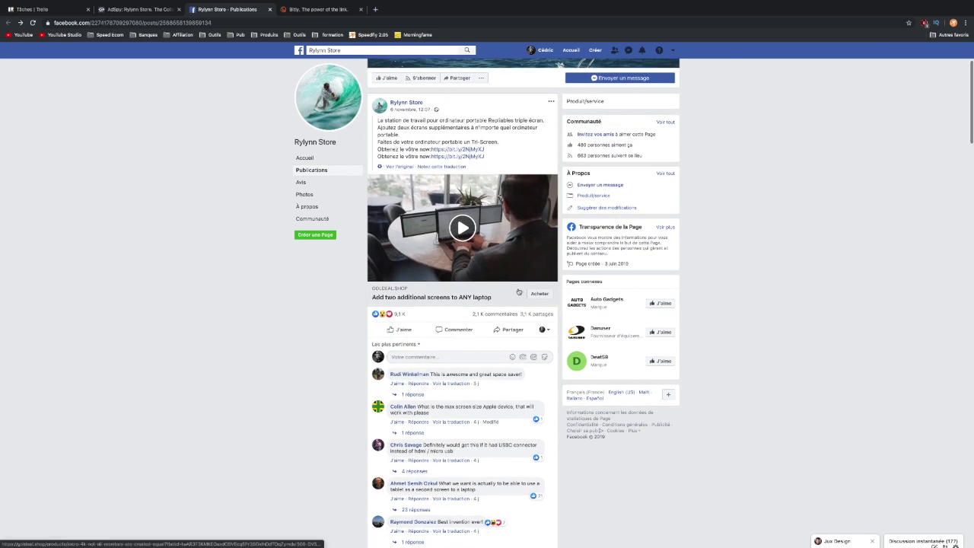
scroll(517, 292, down, 1)
scroll(517, 291, up, 1)
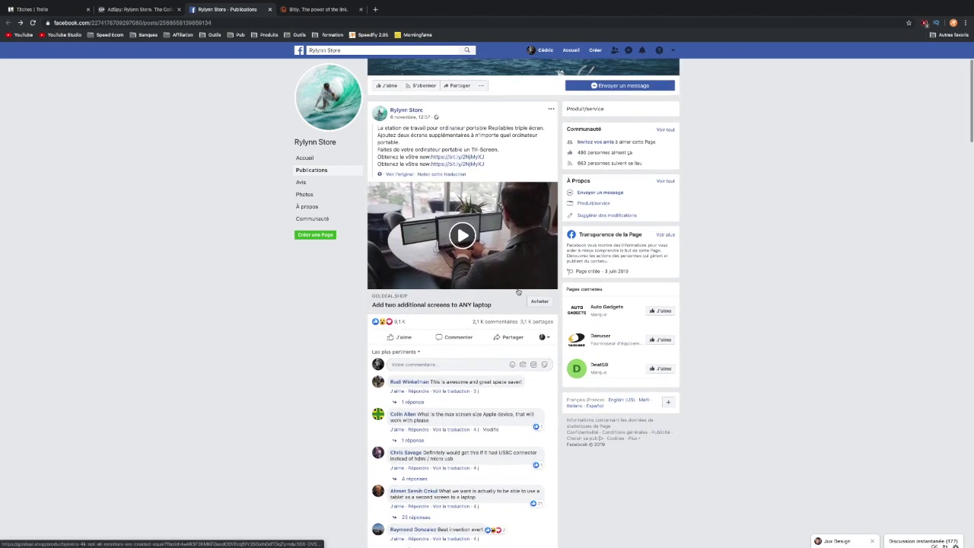
scroll(517, 291, up, 1)
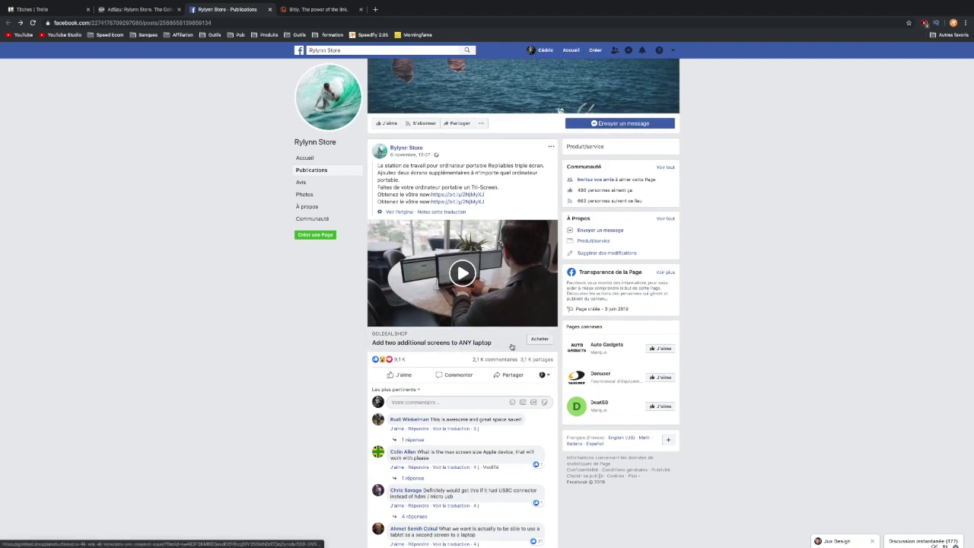
- Go back to the AdSpy results, play the Reallifewig "Global free shipping" ad video, and raise the sound volume
scroll(510, 347, down, 2)
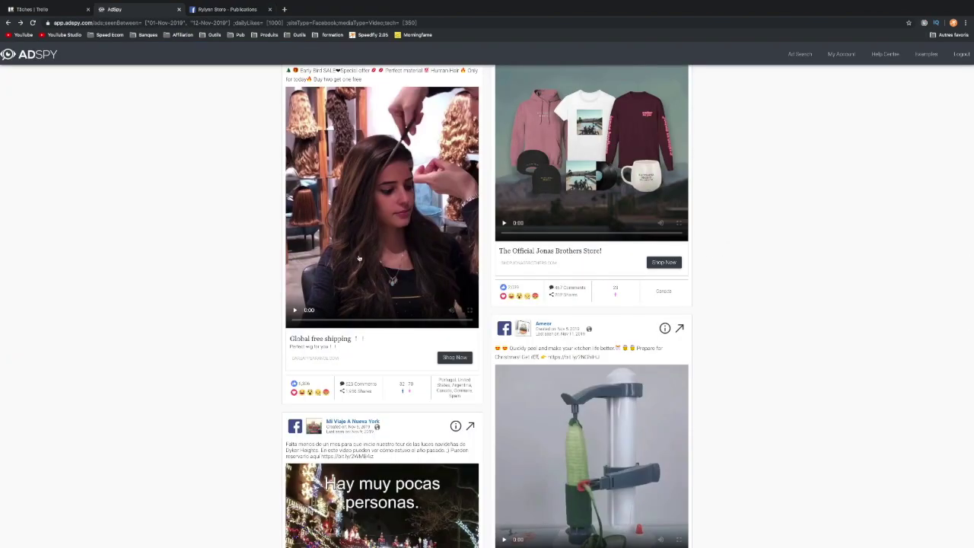
scroll(318, 251, up, 1)
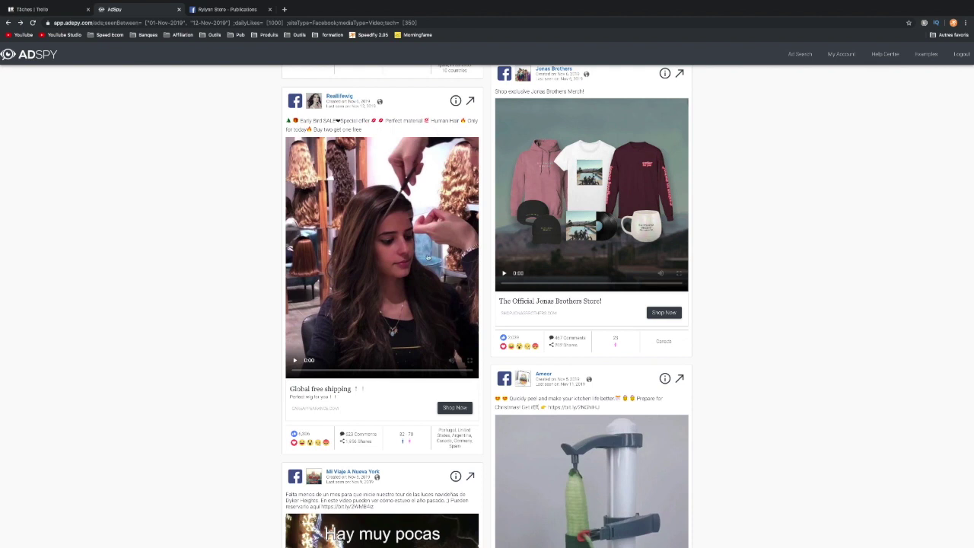
click(325, 353)
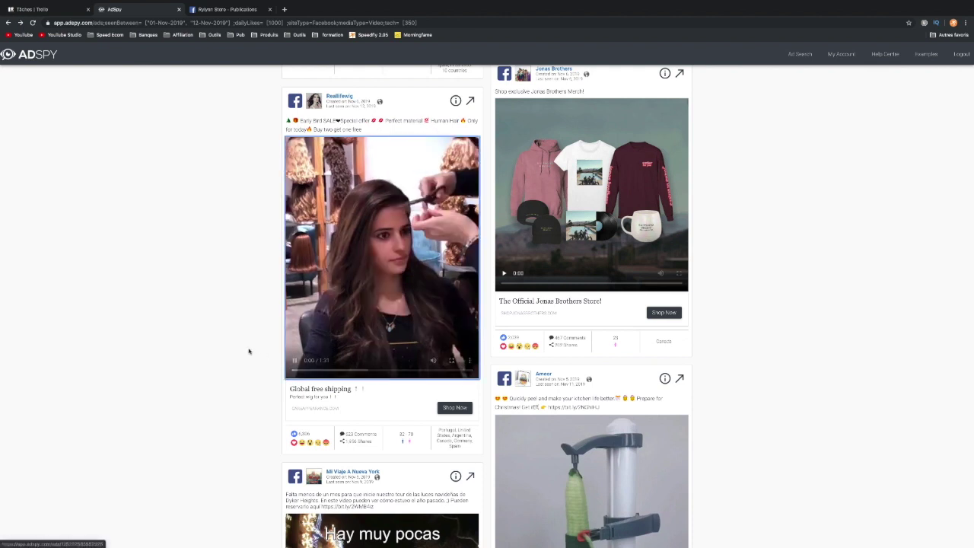
key(XF86AudioRaiseVolume)
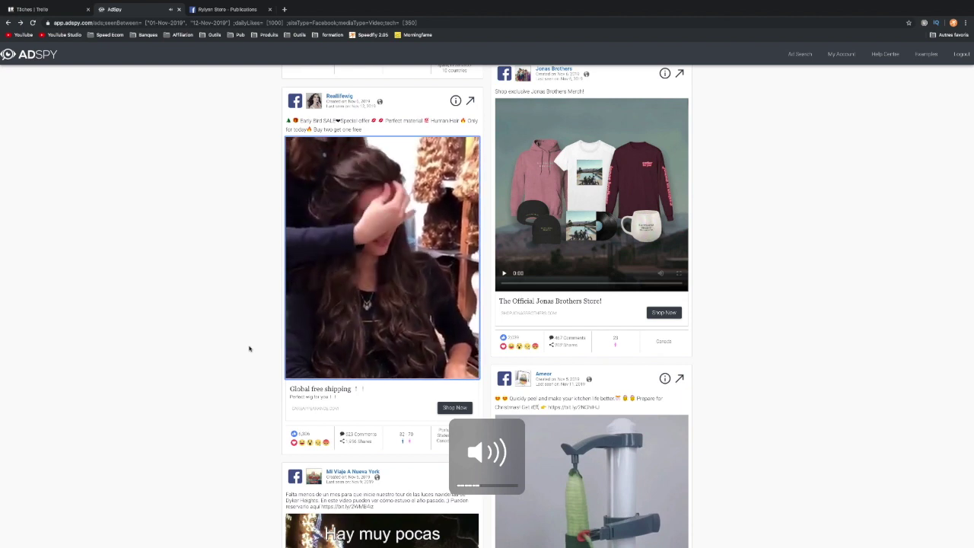
- Play the "Bohemian Easy-Wear Hairbands" ad video in the AdSpy results and open the ad's details
mouse_move(413, 306)
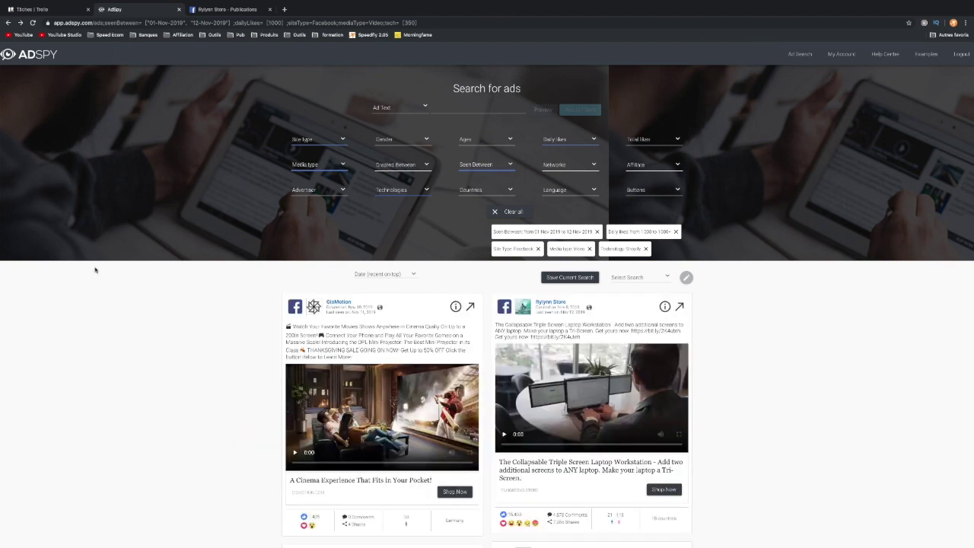
scroll(121, 305, down, 6)
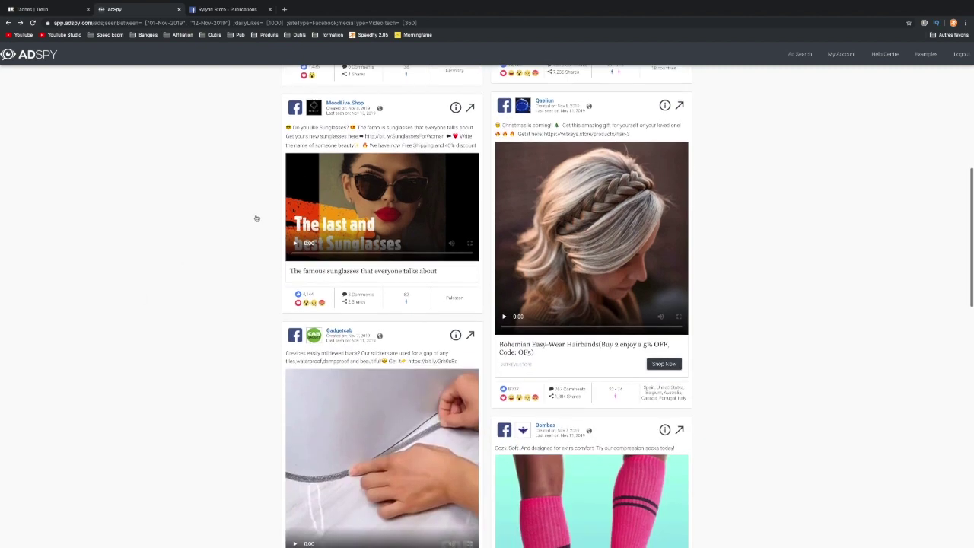
click(504, 318)
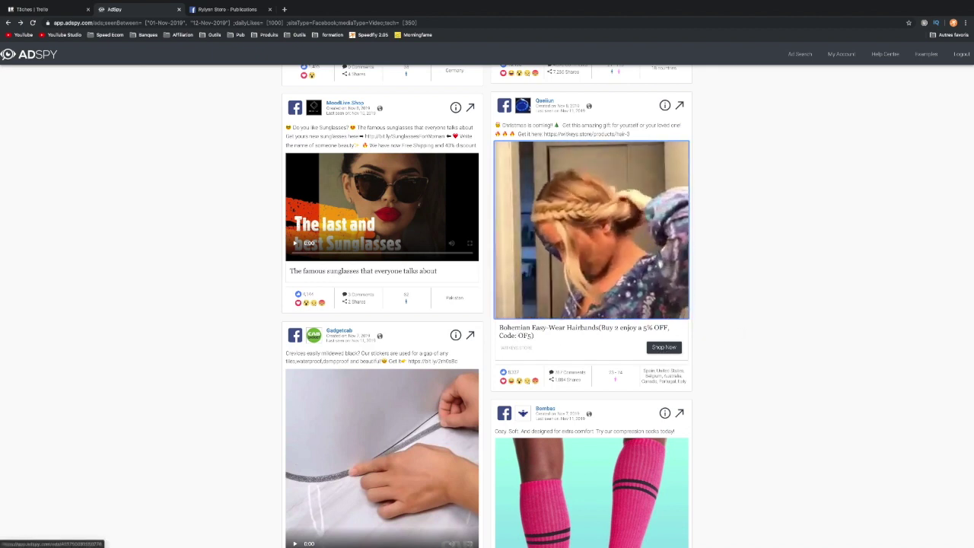
click(662, 107)
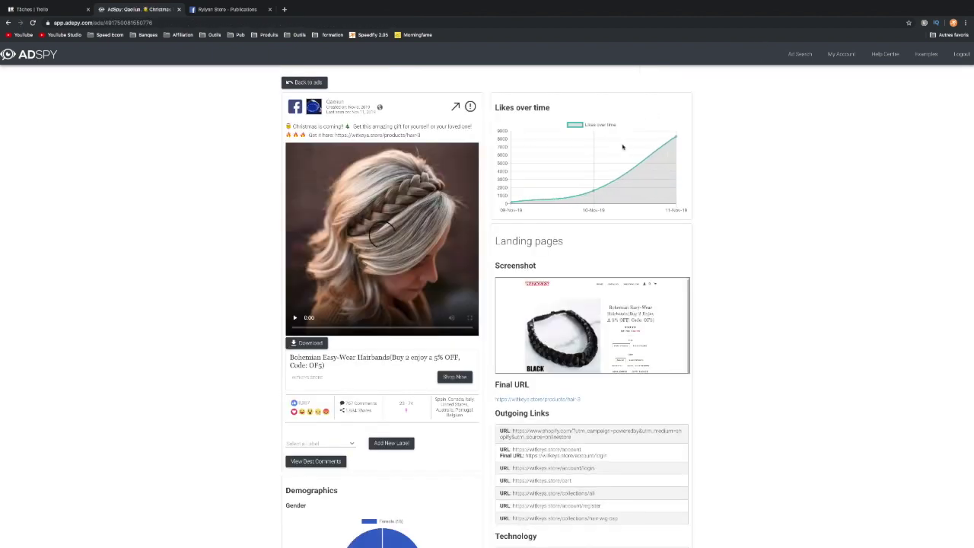
- Examine the hairband ad's likes over time, engagement, landing page technology, and audience gender, country and age breakdowns
scroll(257, 270, down, 3)
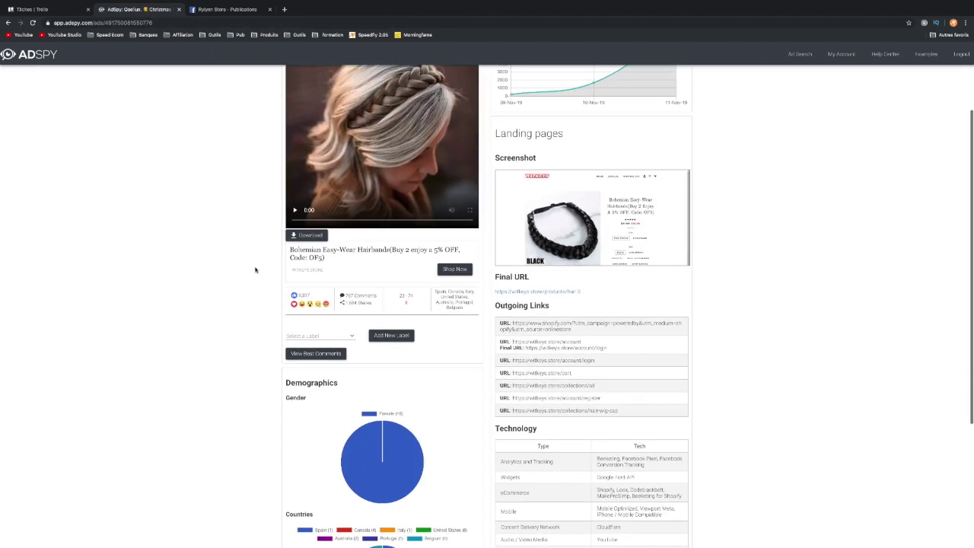
scroll(362, 281, up, 3)
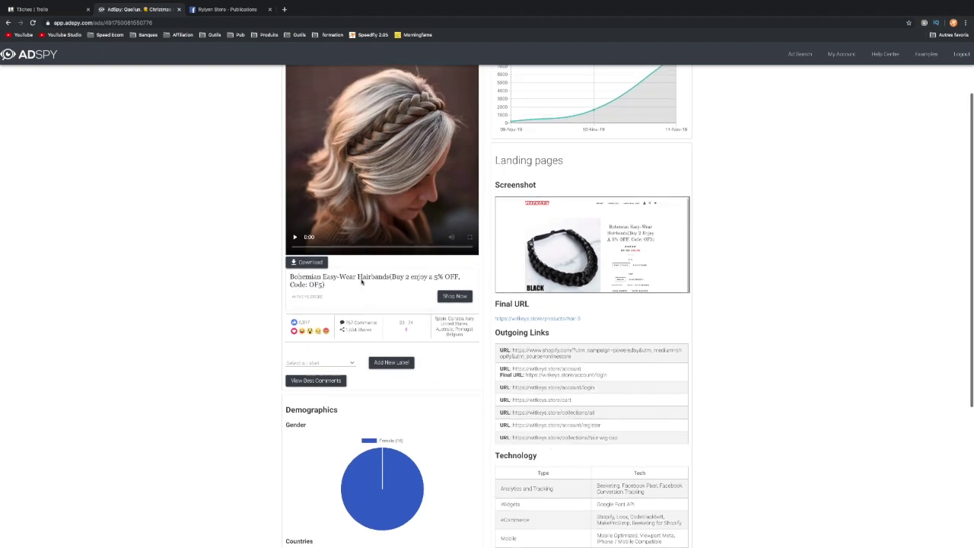
scroll(608, 325, down, 1)
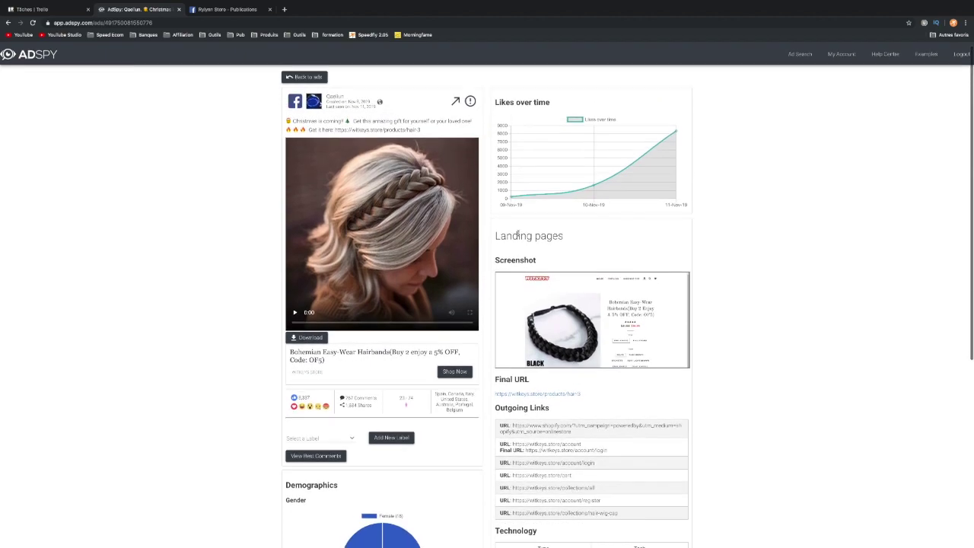
scroll(434, 374, down, 8)
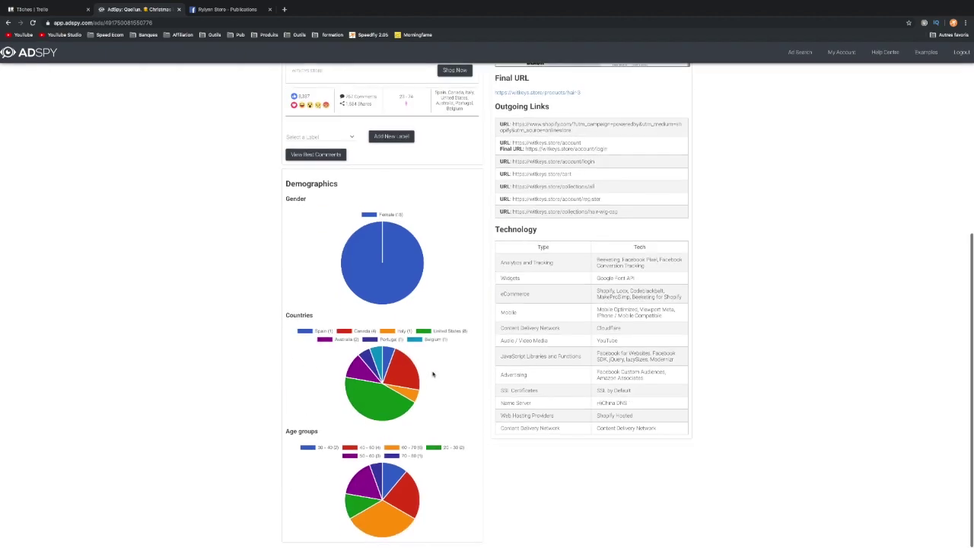
scroll(433, 374, up, 8)
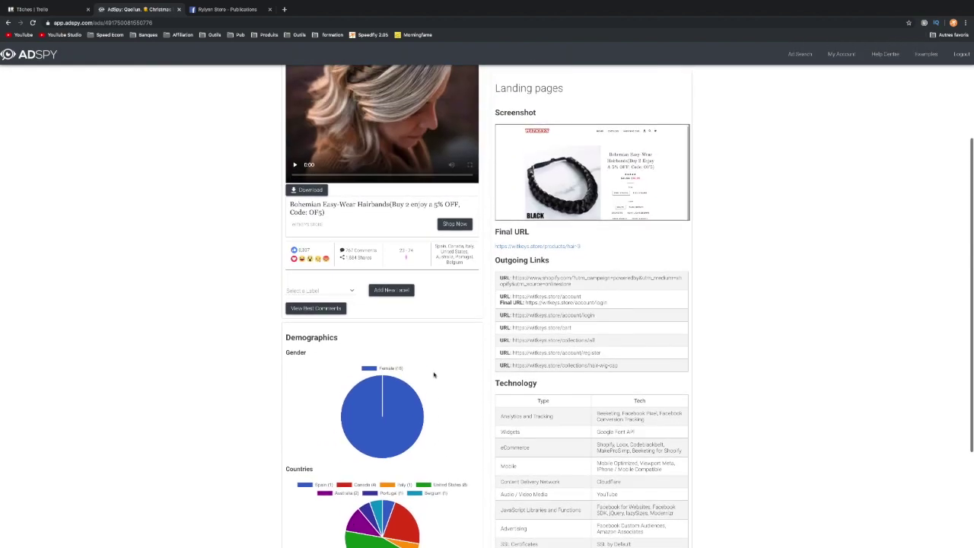
- Open the hairband ad's final URL on witkeys.store and look through the product's price, variants, photos and description
click(545, 399)
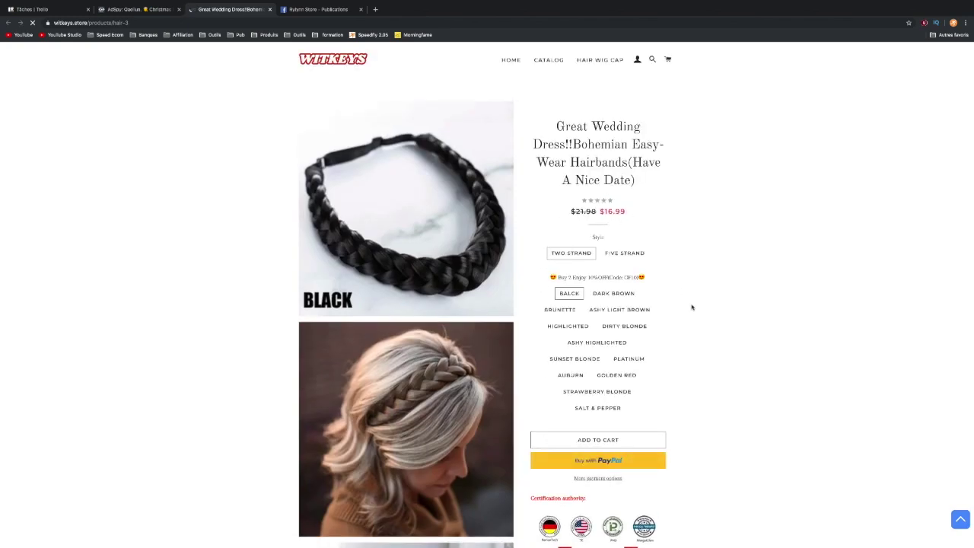
scroll(692, 307, down, 3)
scroll(691, 308, down, 2)
scroll(690, 307, down, 5)
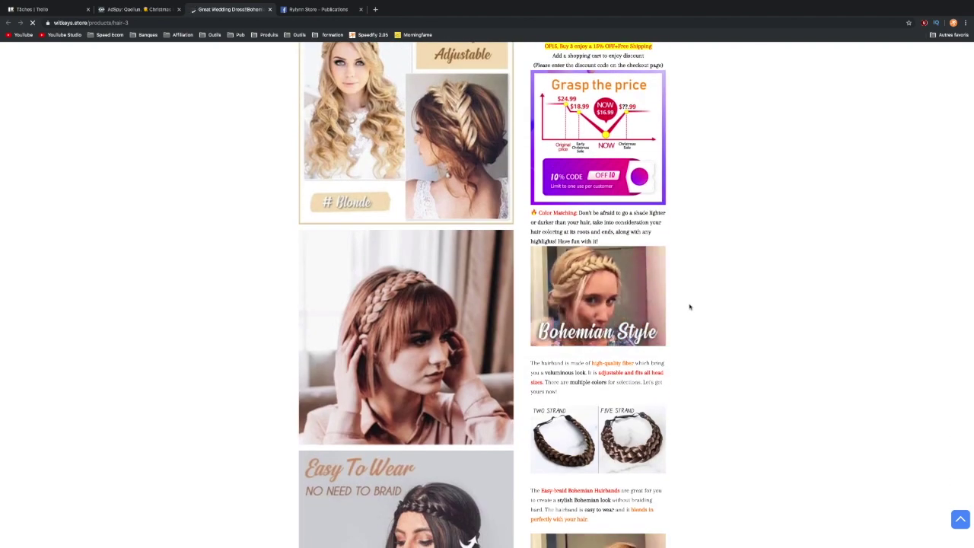
scroll(690, 306, down, 3)
scroll(690, 308, down, 3)
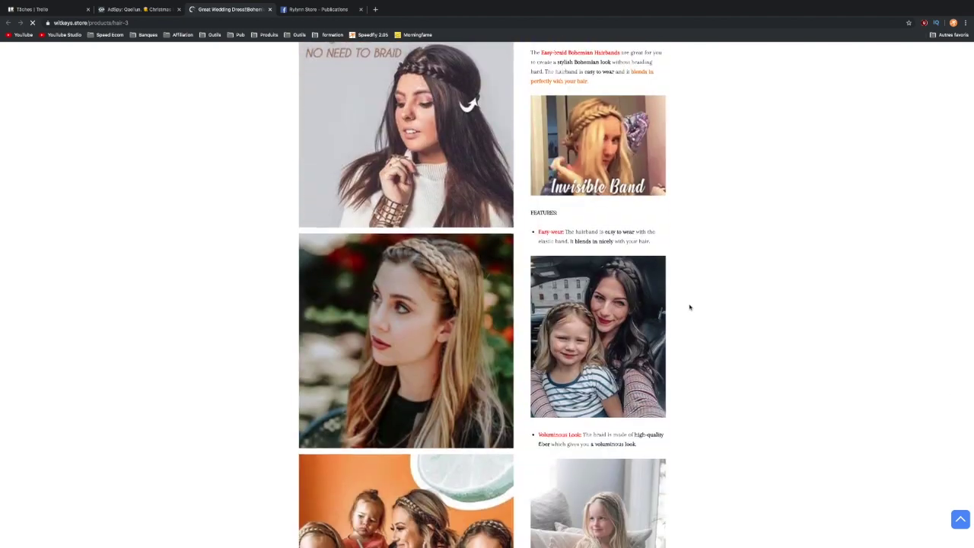
scroll(690, 308, down, 4)
scroll(690, 307, down, 2)
scroll(690, 307, up, 20)
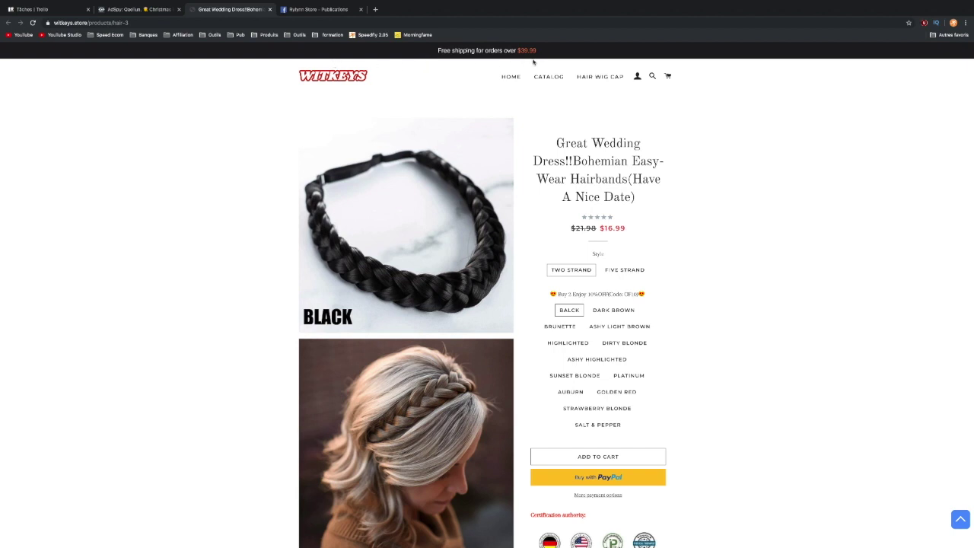
- Close the shop page, return to the ad results, and play the Gadgetcab "Ceramic Tile Mildewproof Gap Tape" video
click(268, 10)
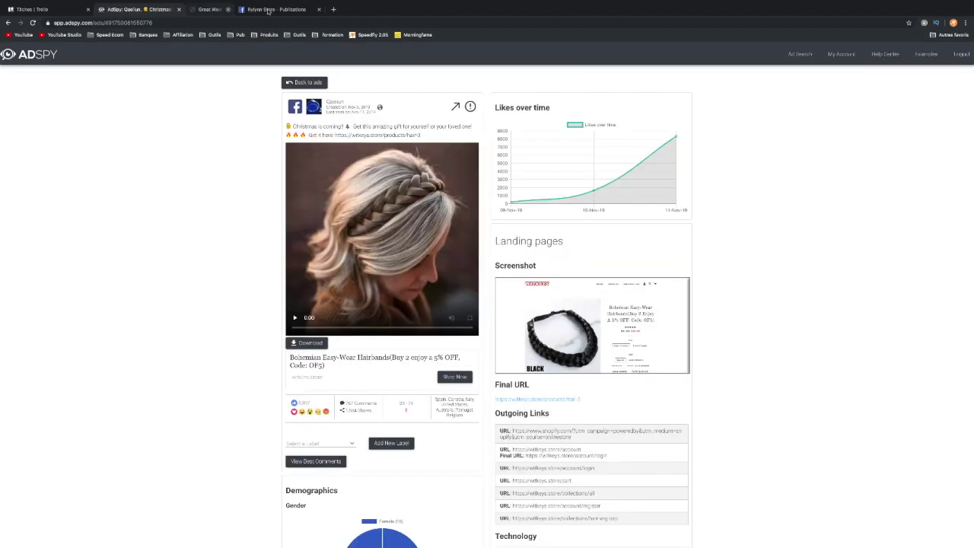
click(296, 83)
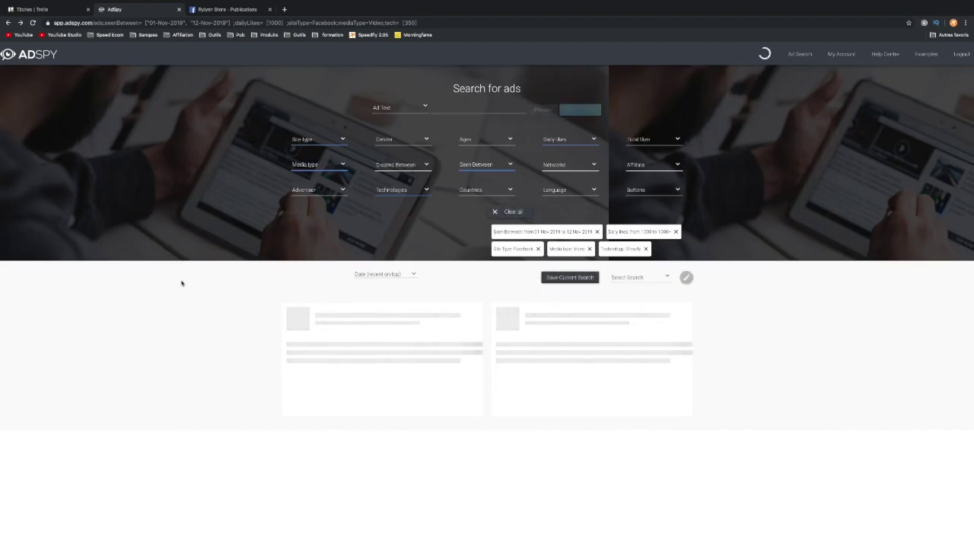
scroll(176, 340, down, 9)
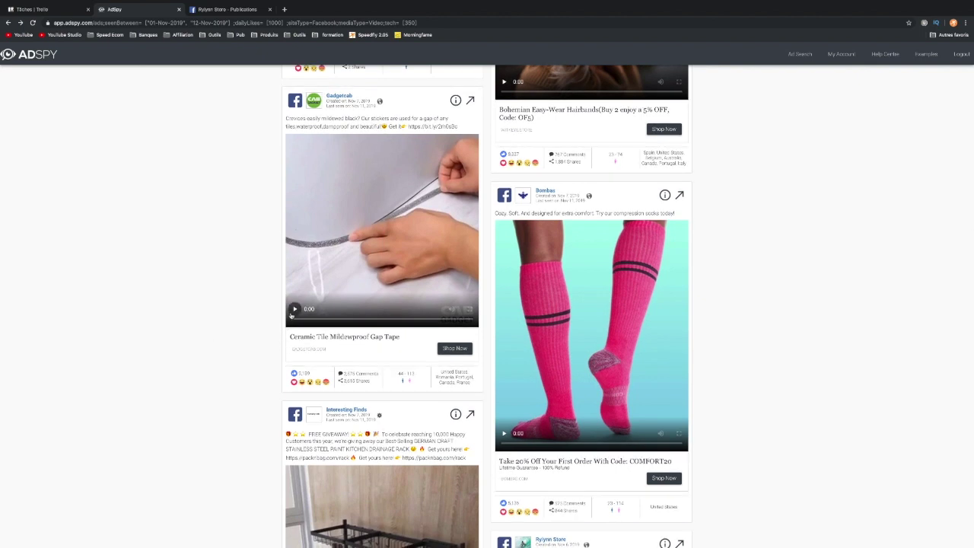
click(292, 314)
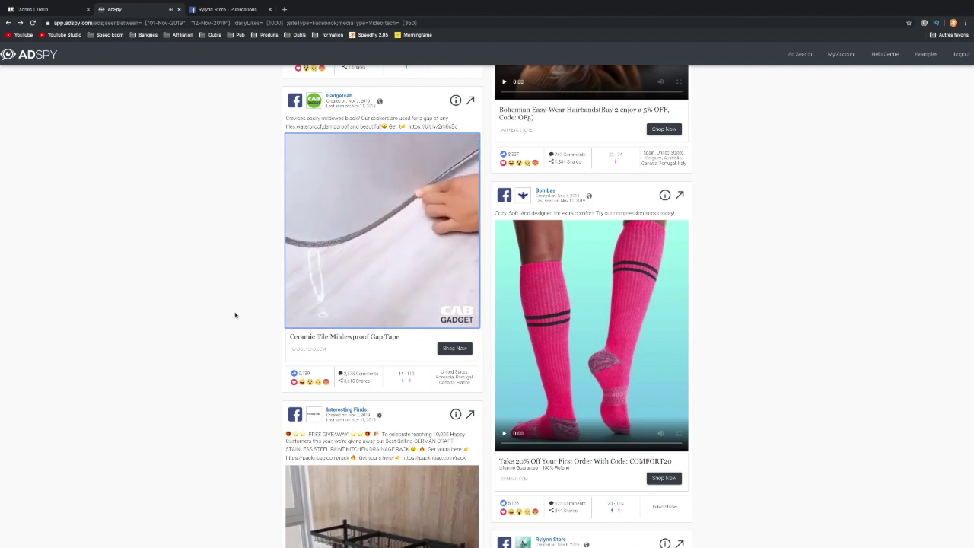
- Watch the Interesting Finds kitchen drainage rack ad, open its details, and review its landing page and demographics
scroll(229, 357, down, 4)
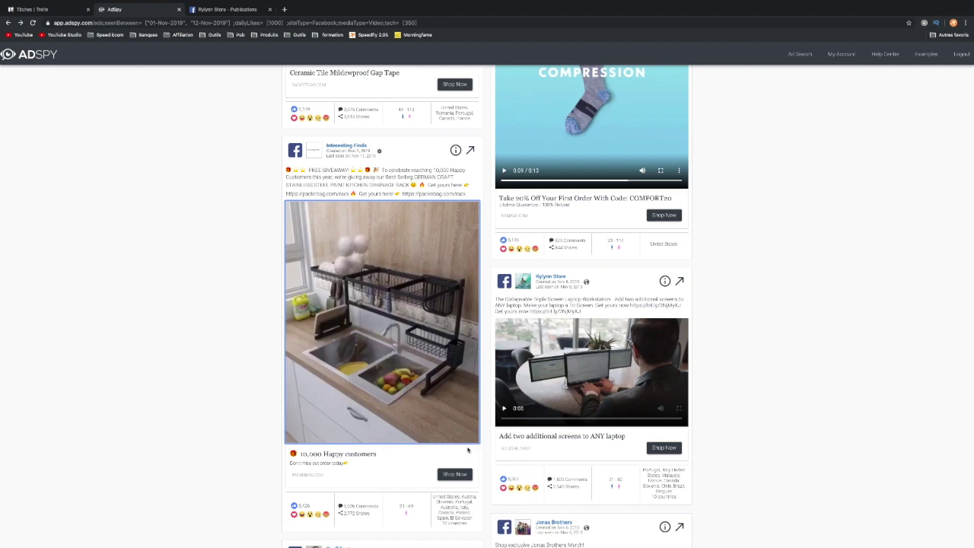
click(456, 151)
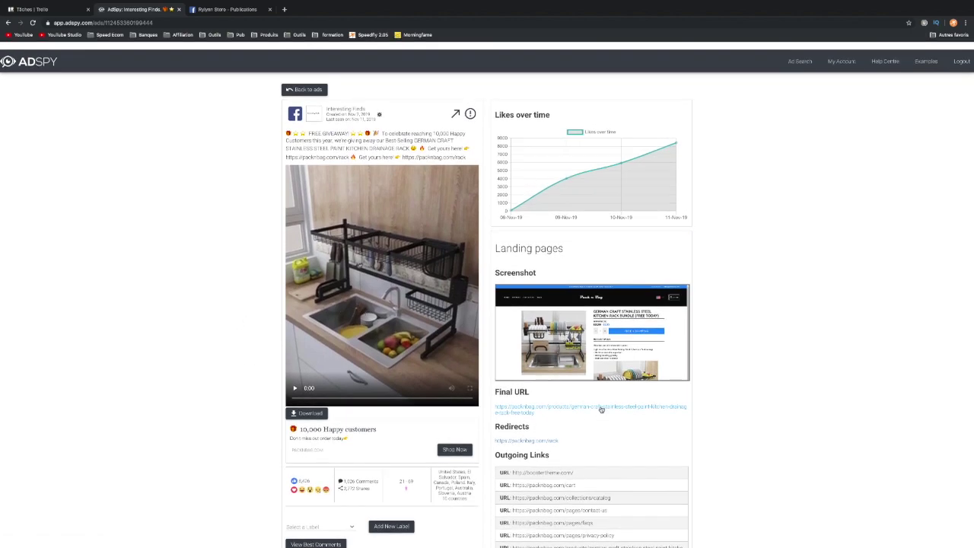
scroll(593, 410, down, 3)
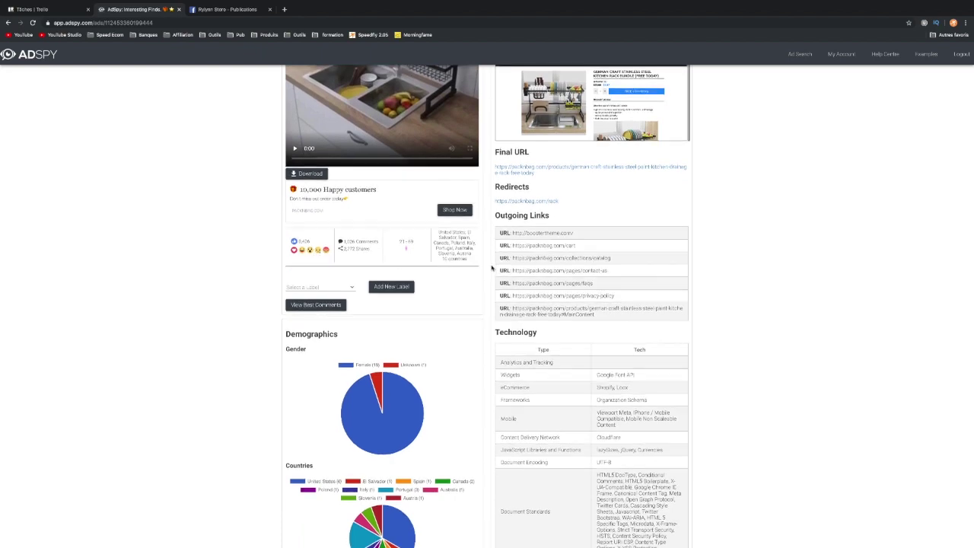
scroll(491, 268, up, 1)
scroll(491, 267, up, 1)
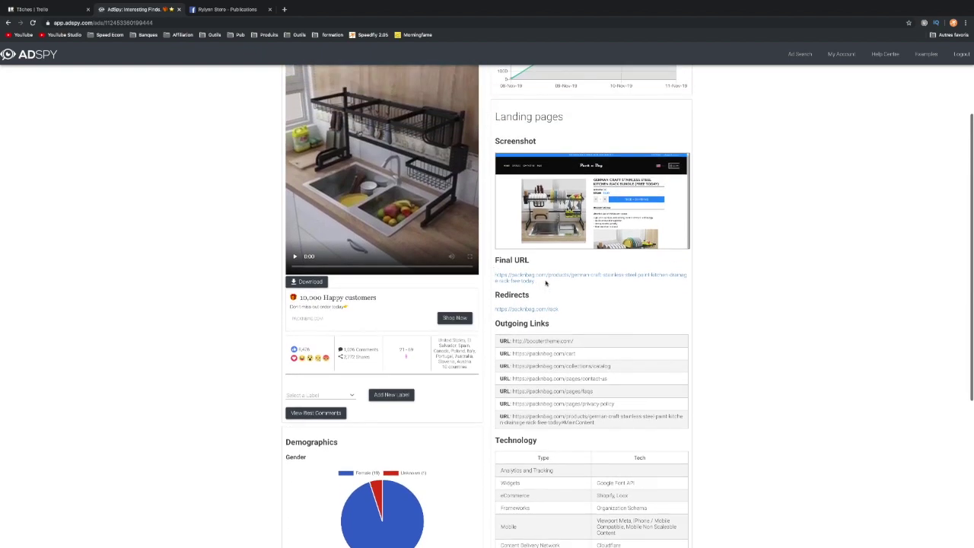
- Open the kitchen rack's final URL on packnbag.com and look over the product's price, photos and description
click(533, 277)
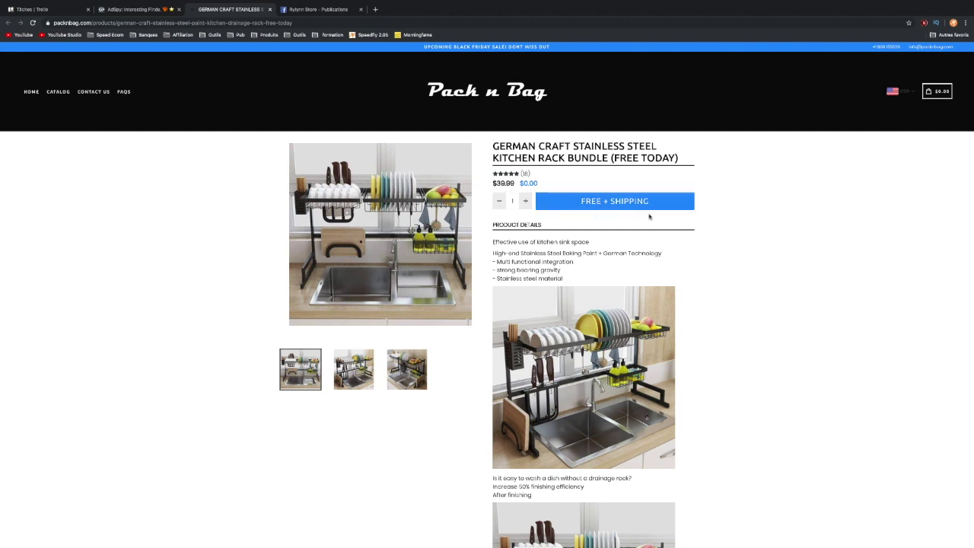
scroll(592, 336, down, 10)
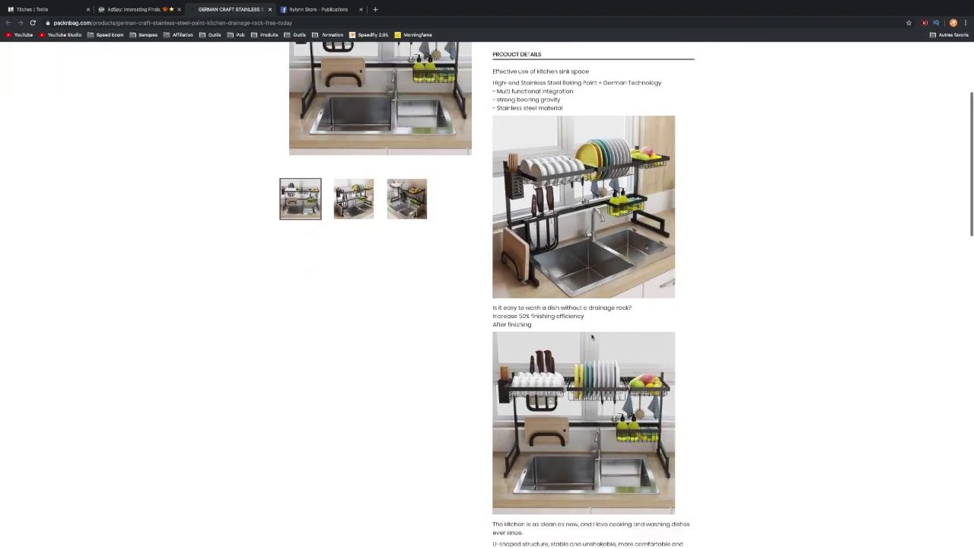
scroll(590, 335, up, 6)
scroll(590, 335, up, 2)
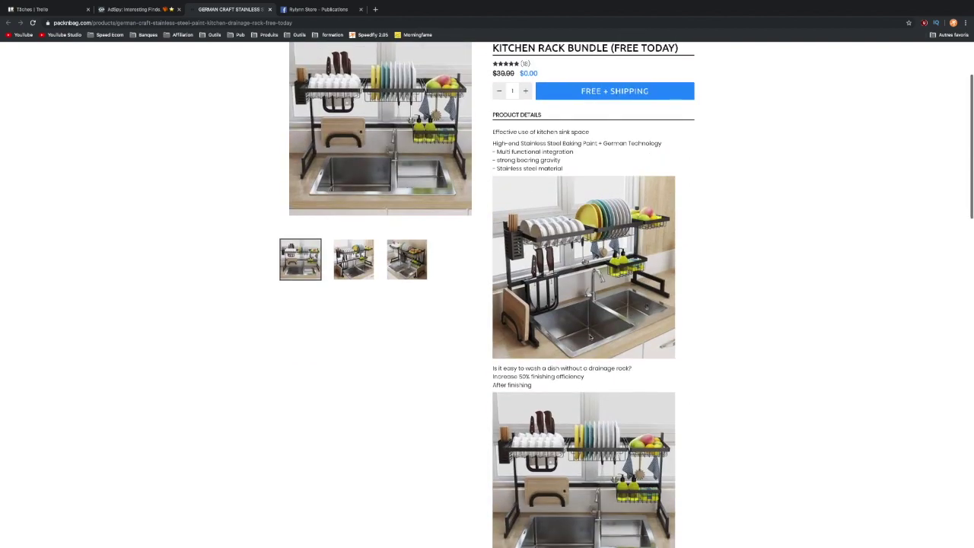
- Run a Google image search on the kitchen rack's description photo and open the WYQ dish rack result on Amazon.fr
right_click(573, 294)
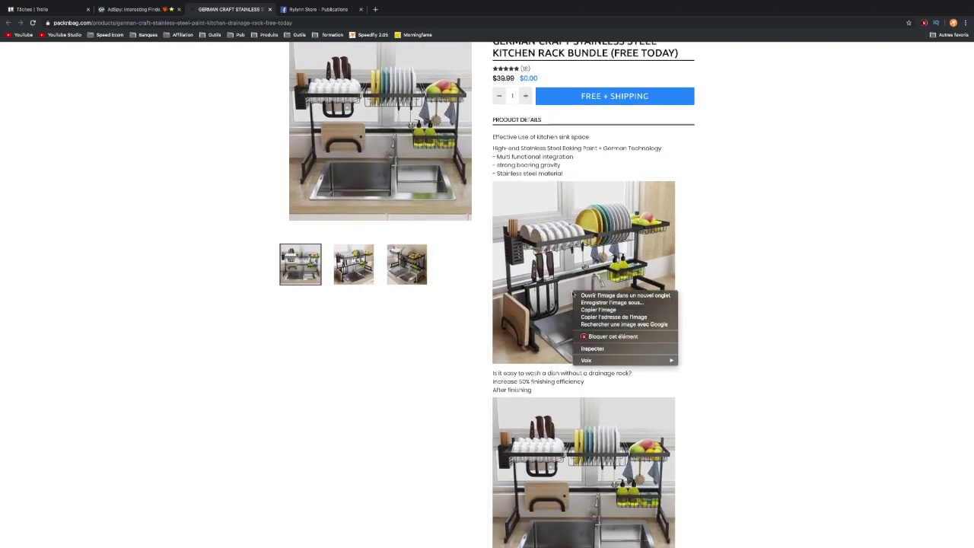
click(603, 326)
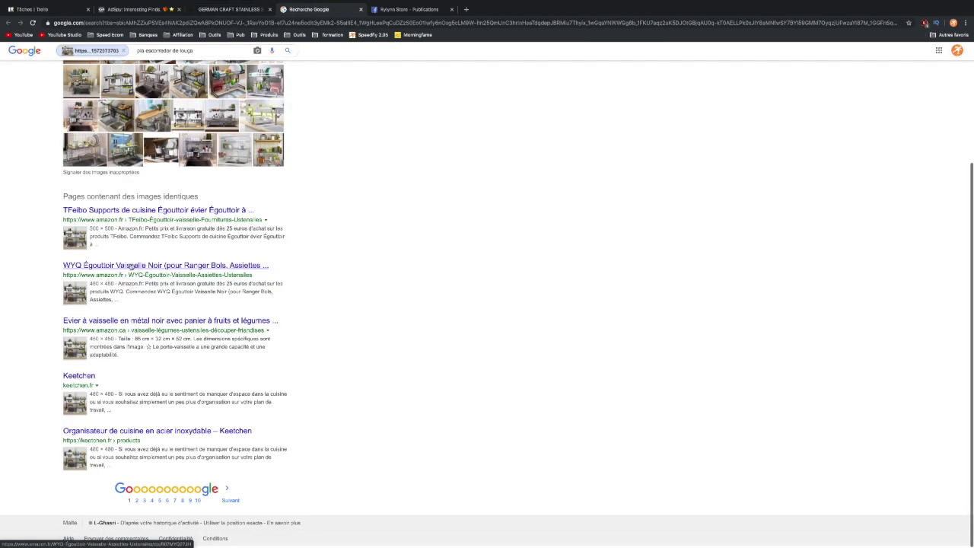
click(131, 266)
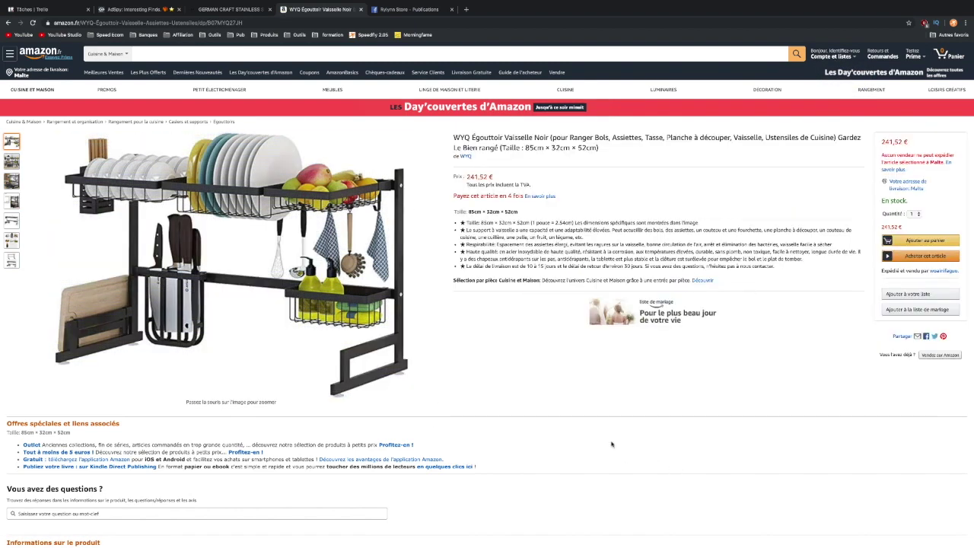
- Copy the words "Égouttoir Vaisselle Noir" from the Amazon product title
mouse_move(272, 279)
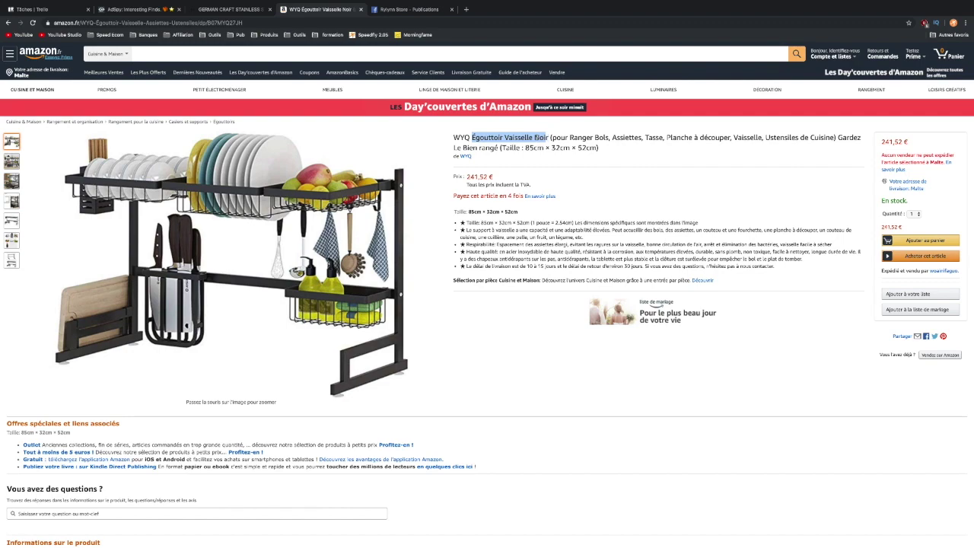
right_click(533, 137)
click(578, 153)
- Search Google for "aliexpress" in a new tab and open the French AliExpress site
click(466, 10)
text(aliexpress)
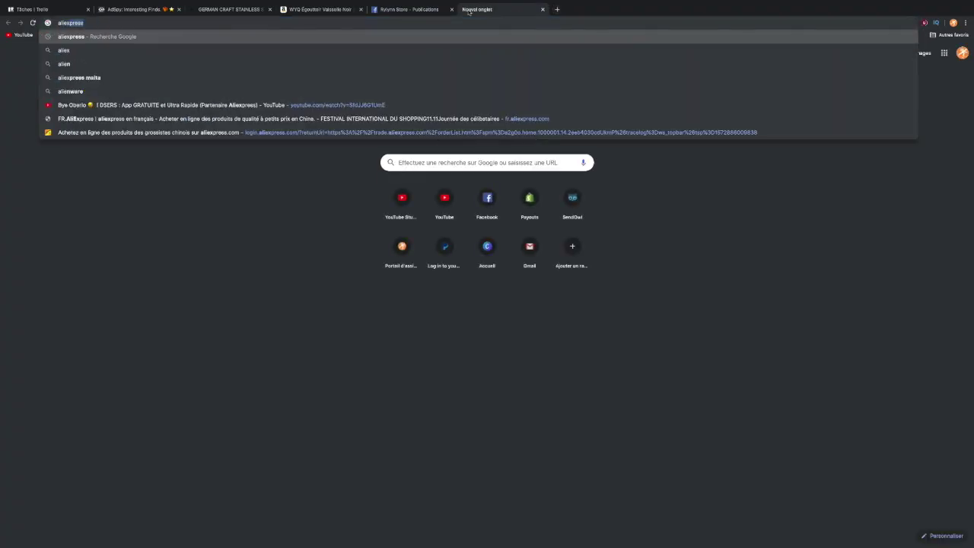
key(Return)
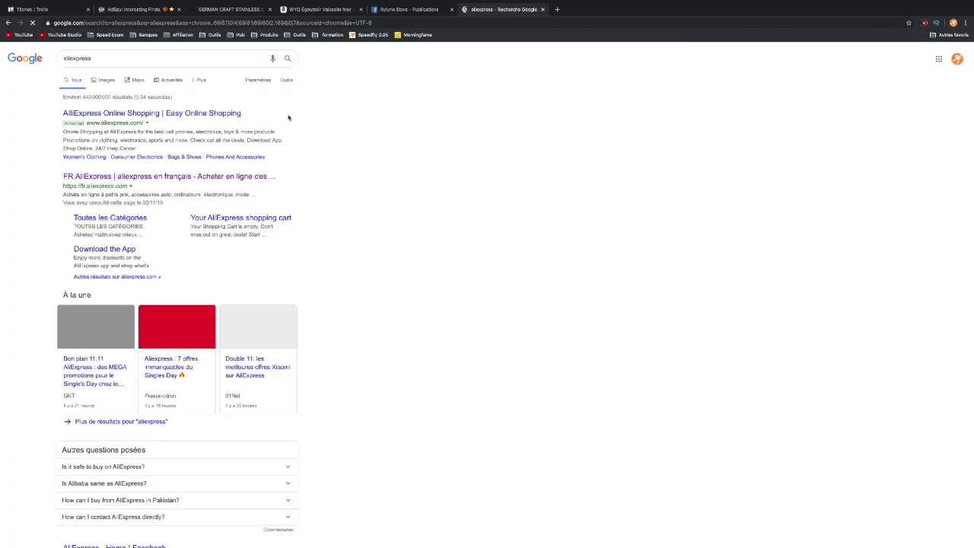
click(132, 178)
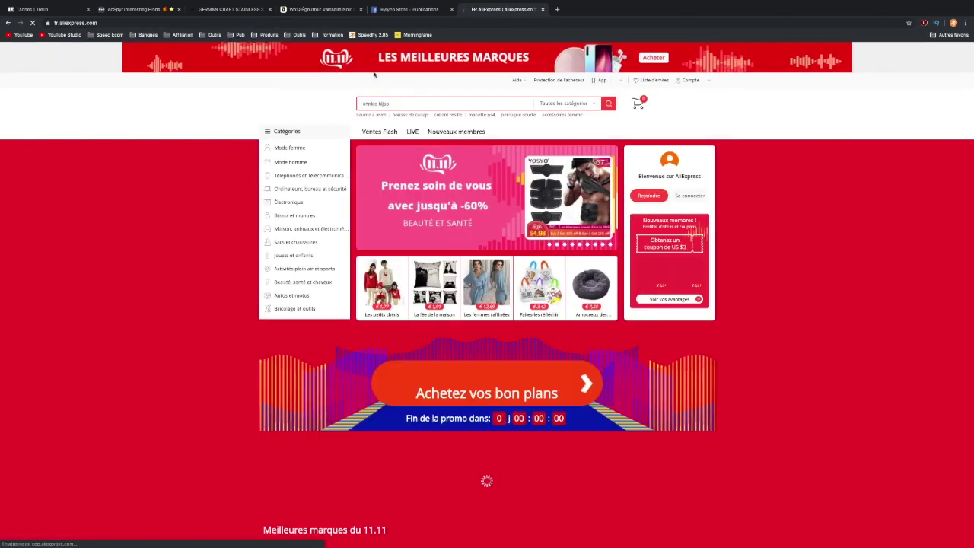
- Search AliExpress for "Égouttoir Vaisselle Noir" and scan the results for the matching over-sink rack
click(377, 105)
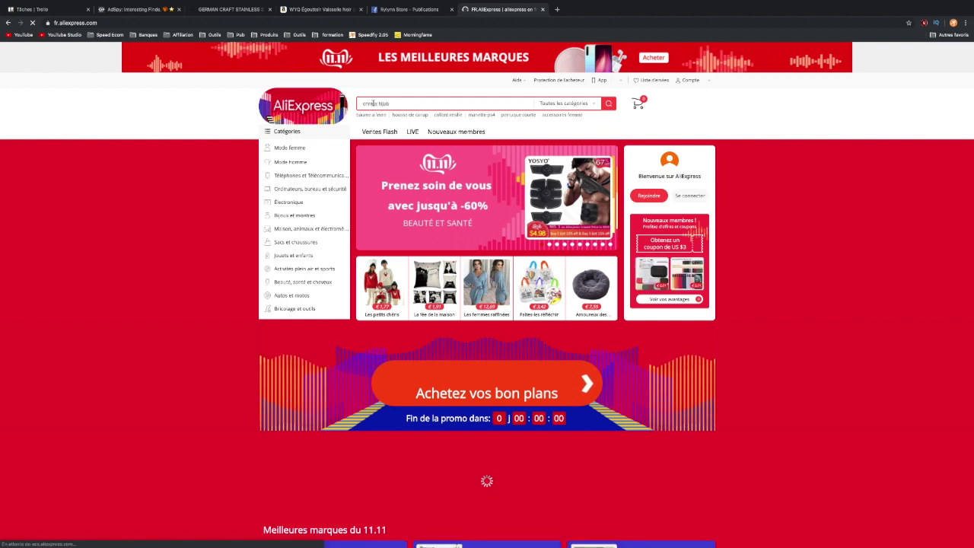
text(Égouttoir Vaisselle Noir)
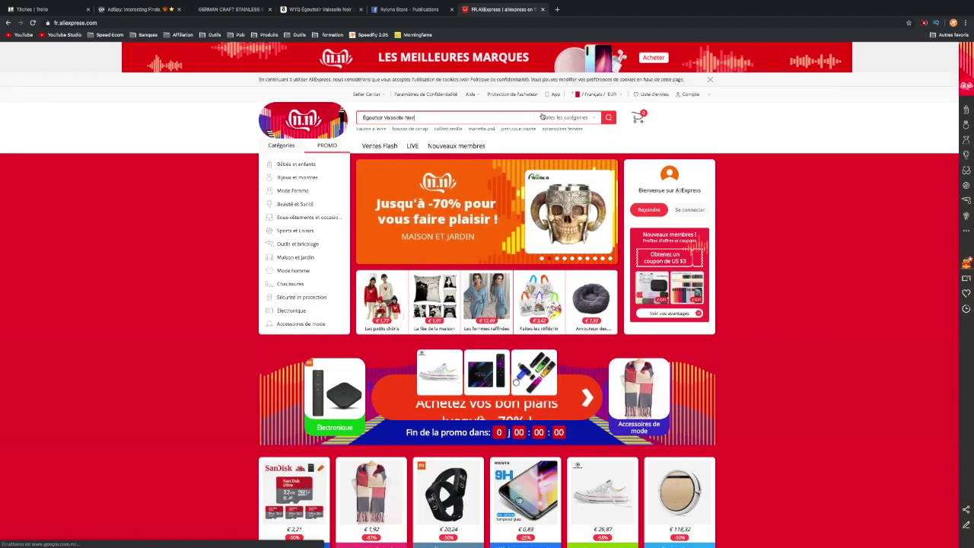
click(608, 118)
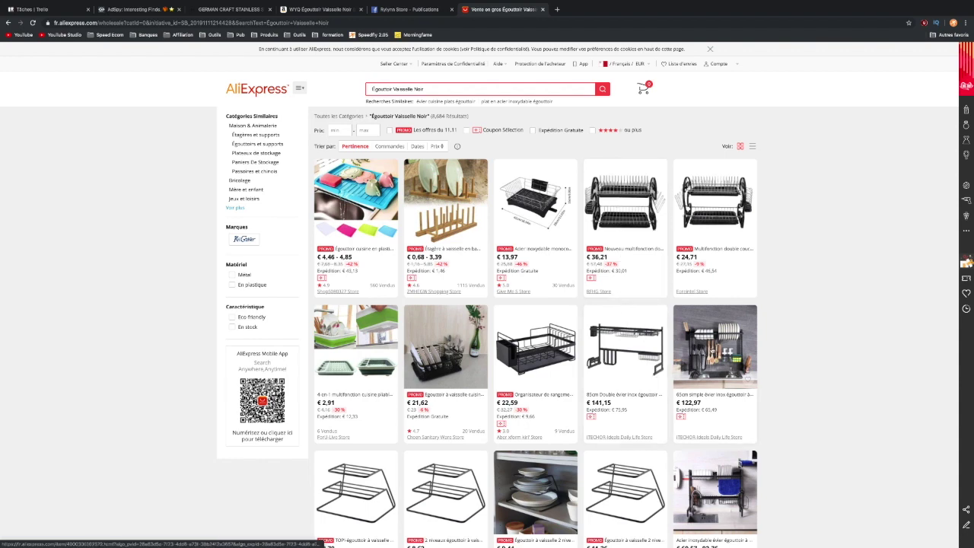
scroll(708, 433, down, 1)
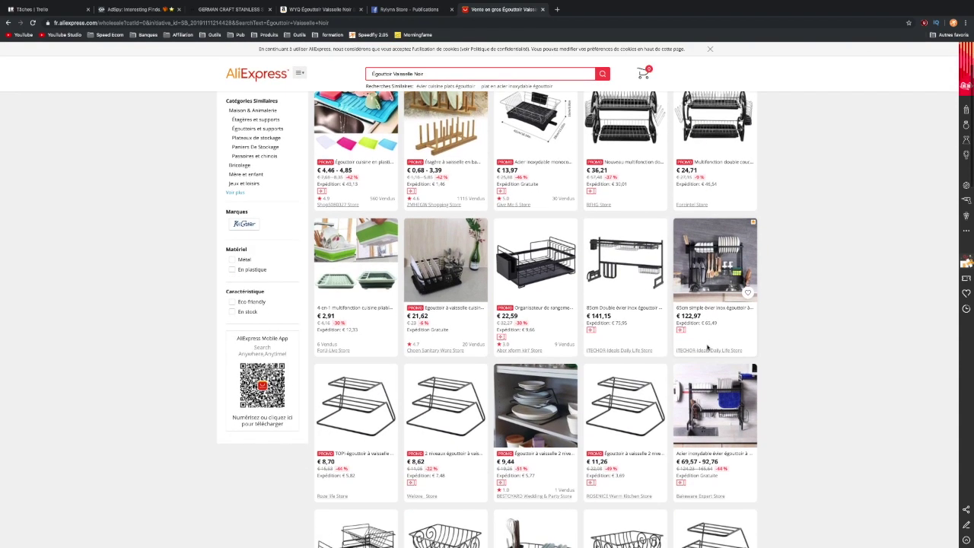
- Check the iTECHOR 65cm over-sink rack listing, close it, and sort the AliExpress results by number of orders
click(702, 276)
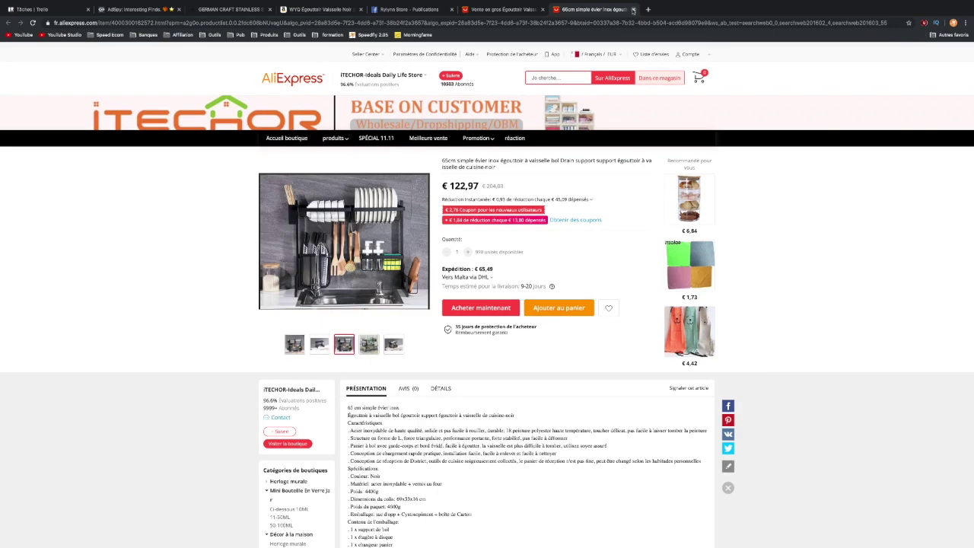
click(632, 10)
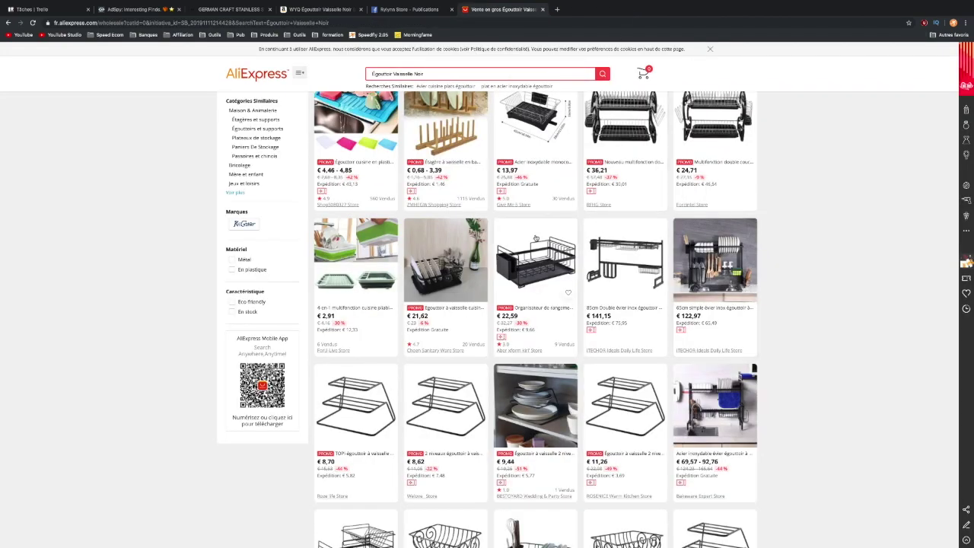
scroll(536, 238, up, 3)
click(388, 146)
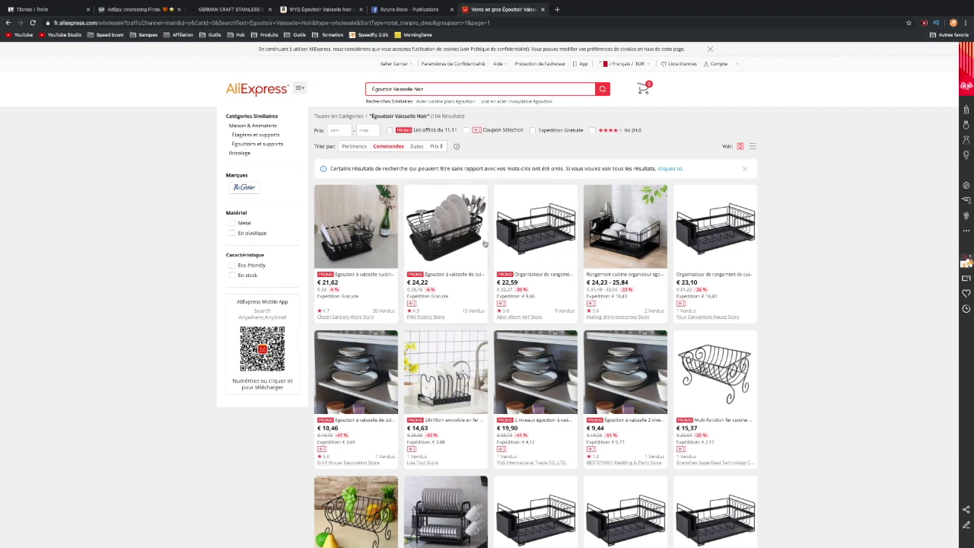
- Scan the order-sorted results for over-sink racks and open the LANGRIA dish rack listing to check its price and shipping origins
scroll(484, 244, down, 4)
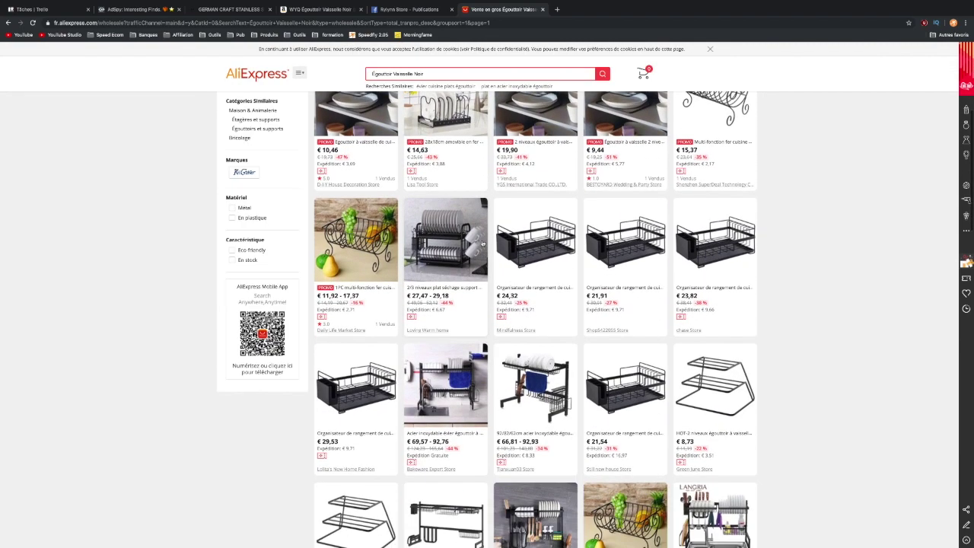
scroll(483, 243, down, 2)
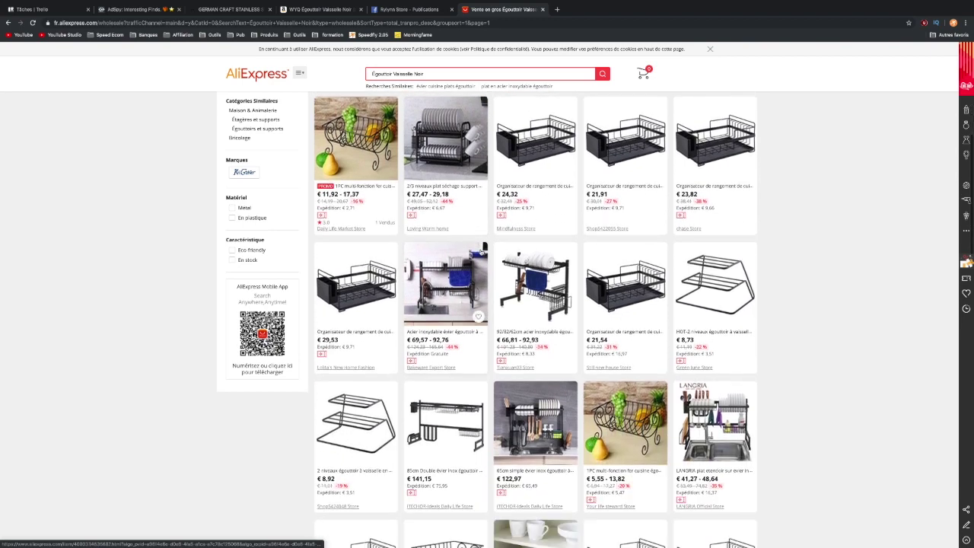
scroll(482, 247, down, 2)
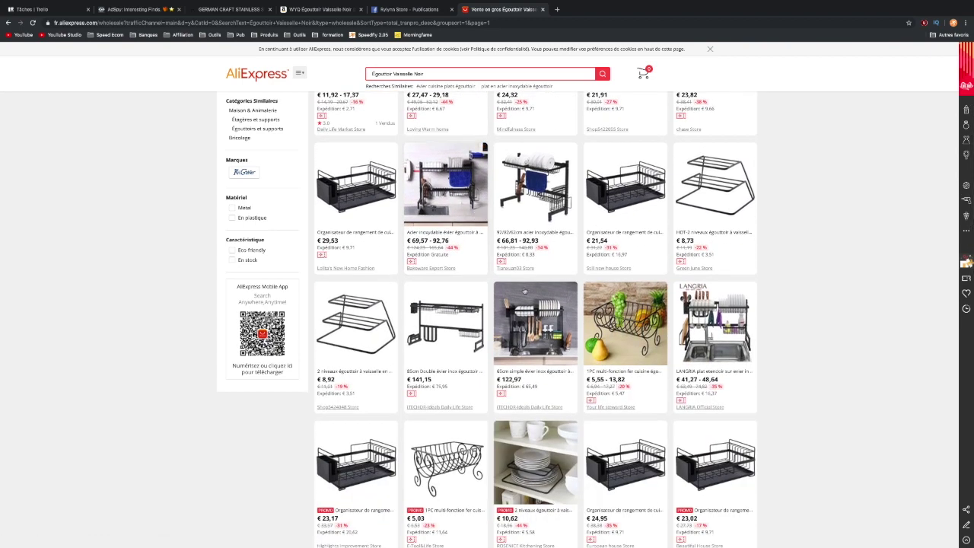
scroll(524, 291, down, 1)
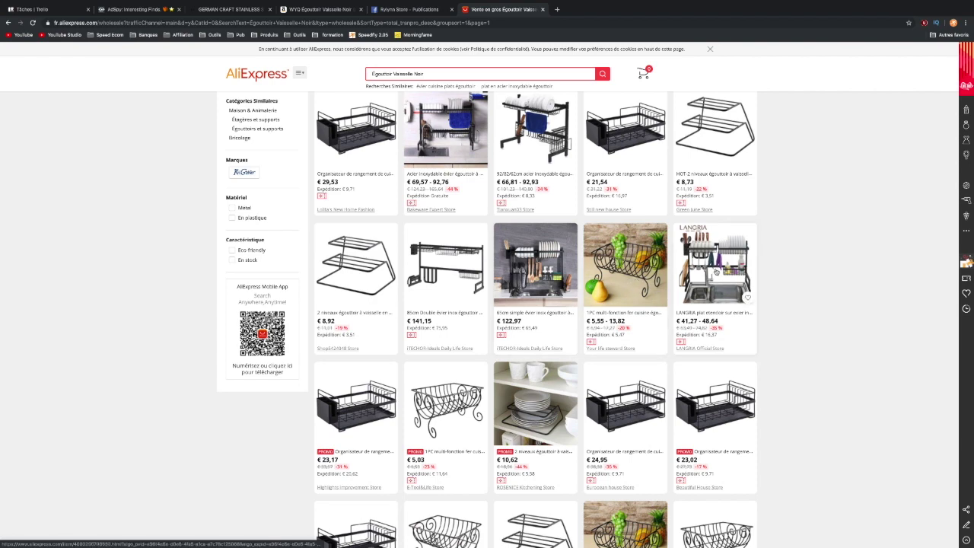
scroll(535, 319, down, 1)
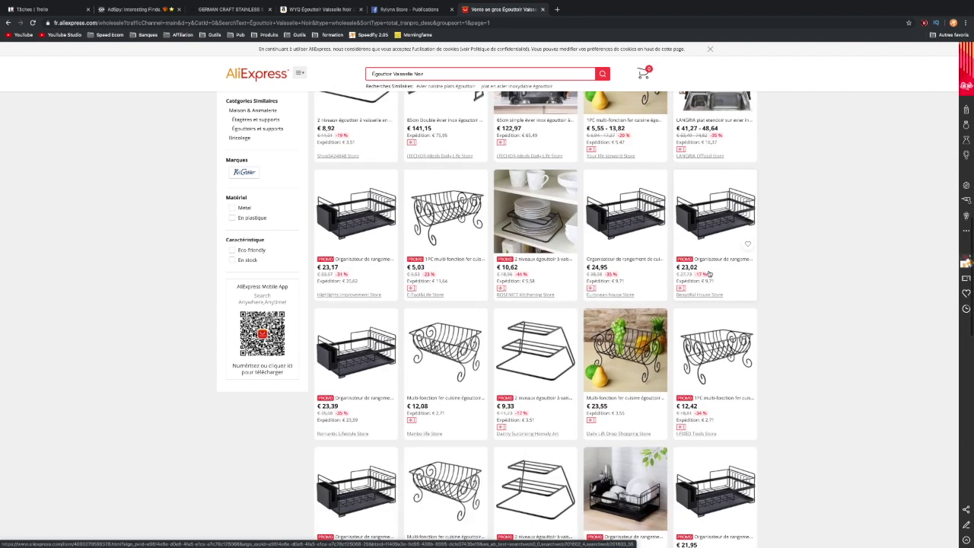
click(710, 212)
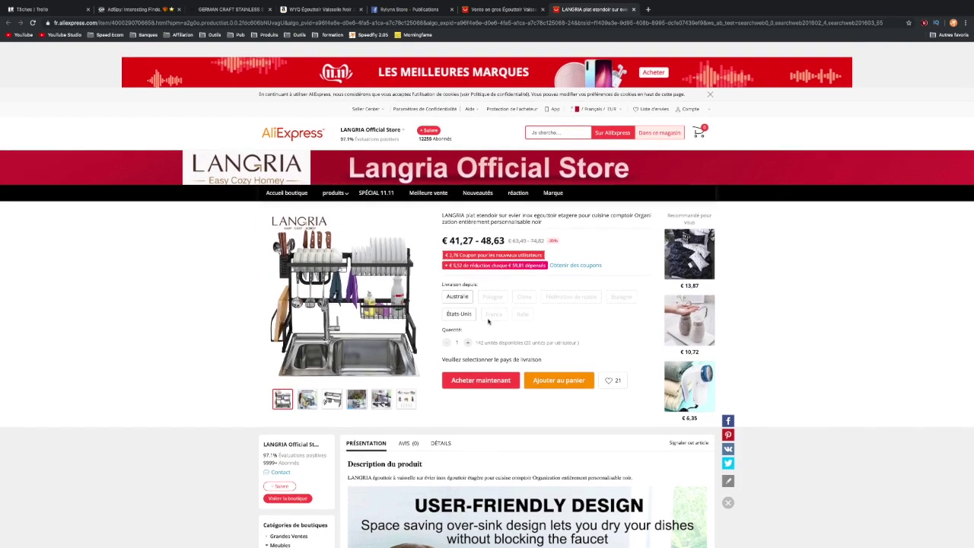
- Close the LANGRIA listing, the AliExpress search and the Facebook store page to return to the AdSpy results
key(ctrl+w)
key(ctrl+w)
key(ctrl+w)
- Browse further down the AdSpy video ads and play the yiyicat plush cat bed ad
scroll(184, 302, down, 10)
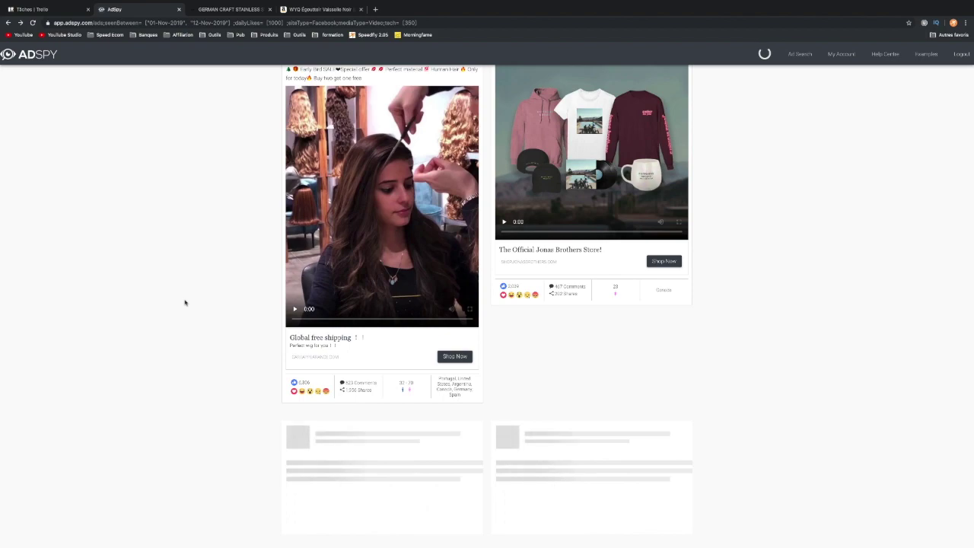
scroll(184, 302, down, 2)
scroll(184, 302, down, 6)
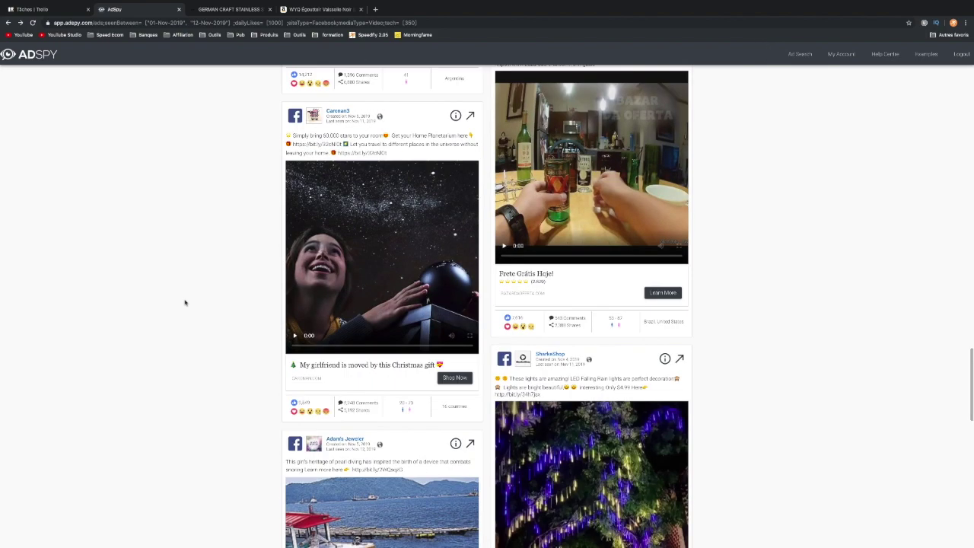
scroll(185, 302, down, 6)
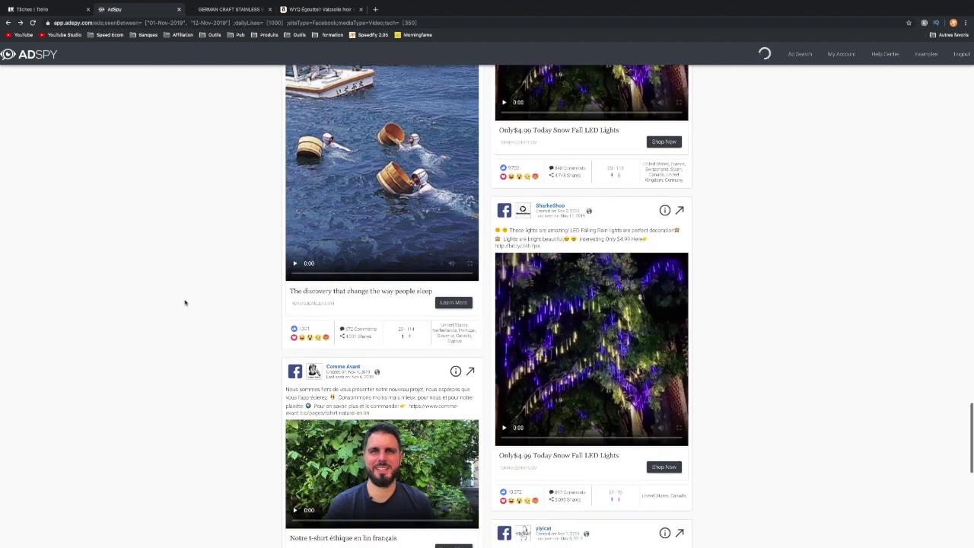
scroll(185, 302, down, 4)
scroll(185, 301, down, 3)
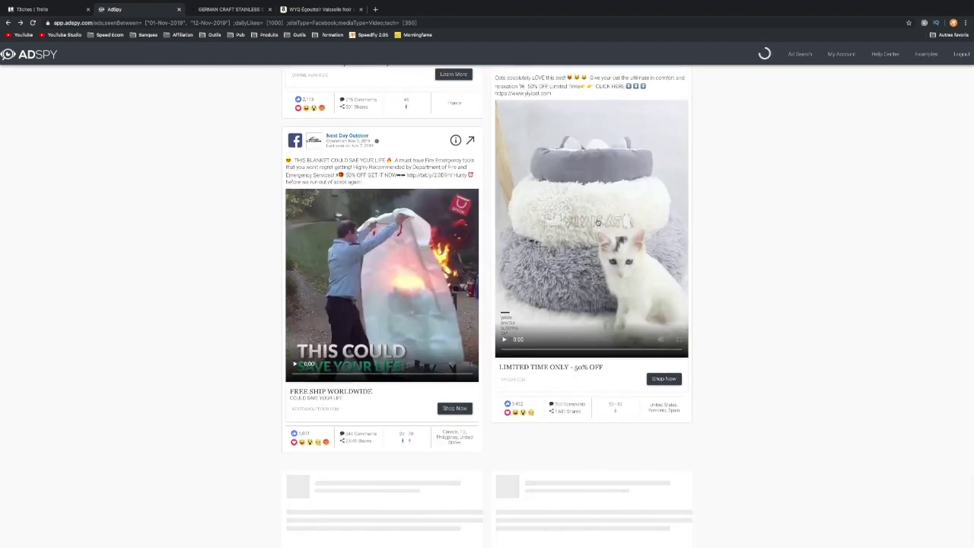
scroll(614, 225, up, 2)
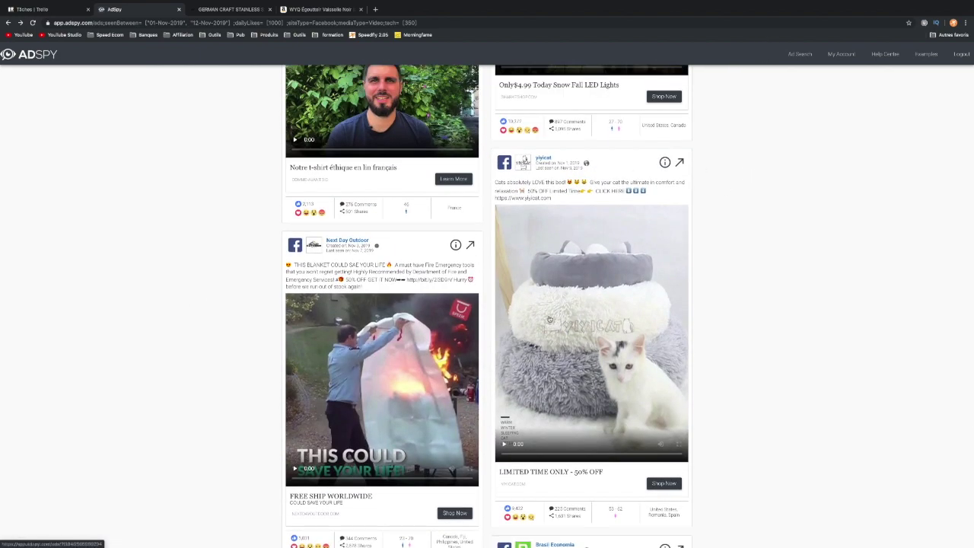
click(503, 453)
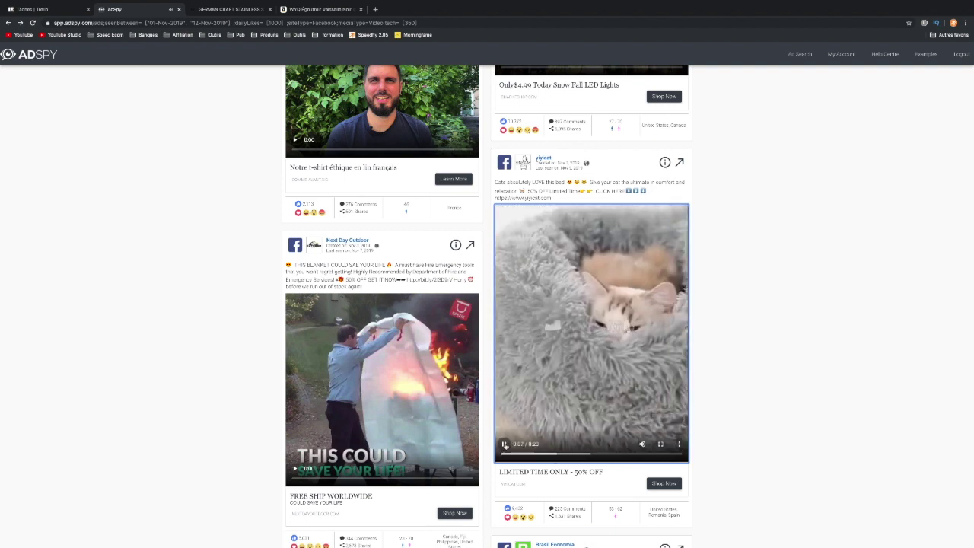
- Play the "Holiday Blowout Sale!" hair flat iron ad's video and skip ahead in it
scroll(199, 401, down, 5)
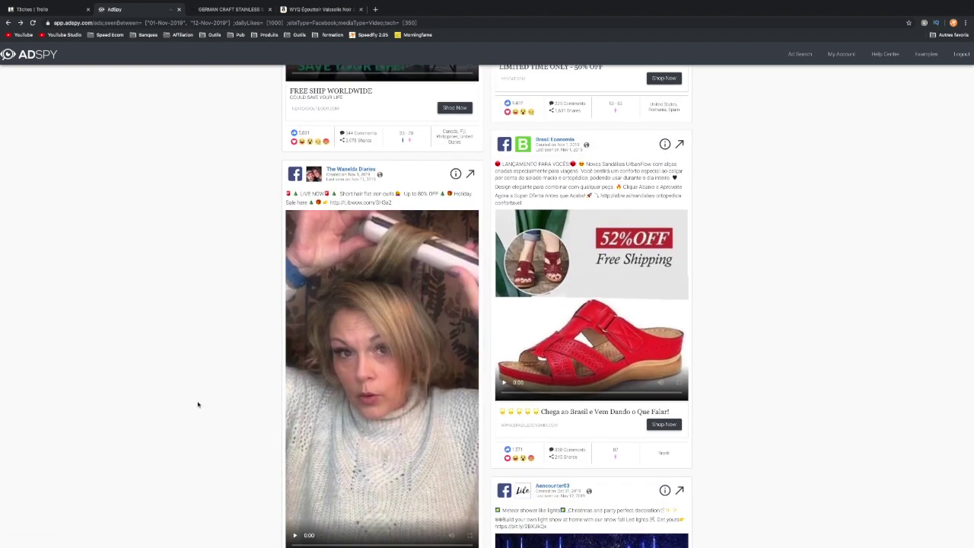
scroll(198, 404, down, 3)
scroll(203, 391, up, 2)
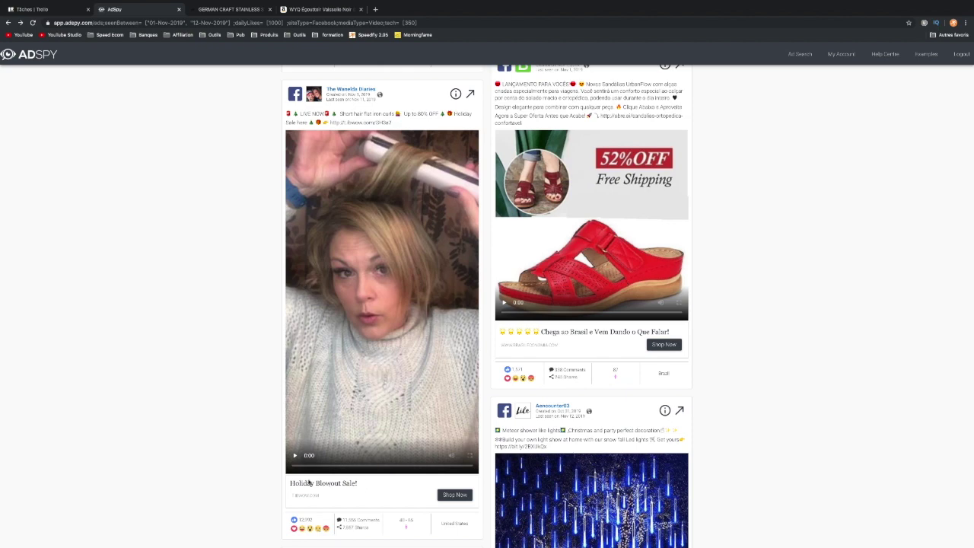
click(295, 455)
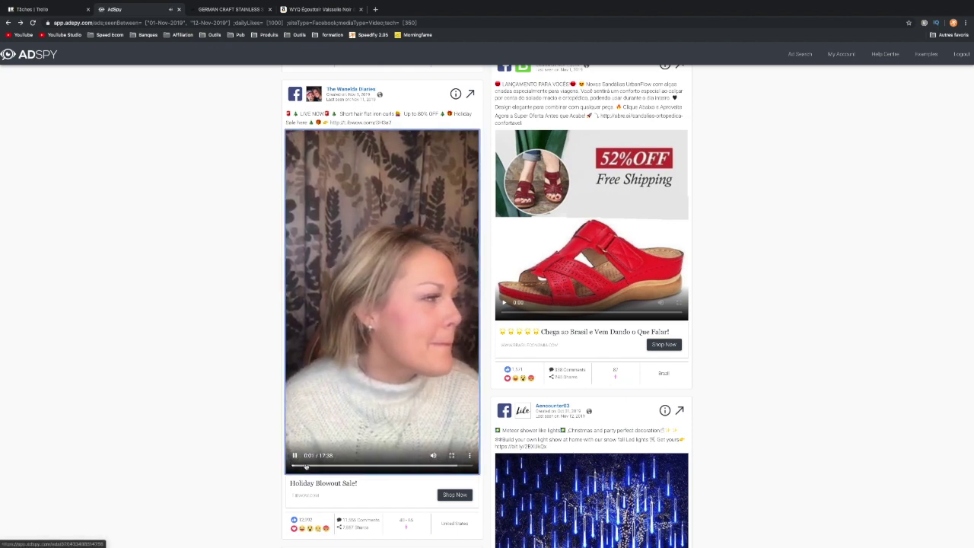
click(306, 466)
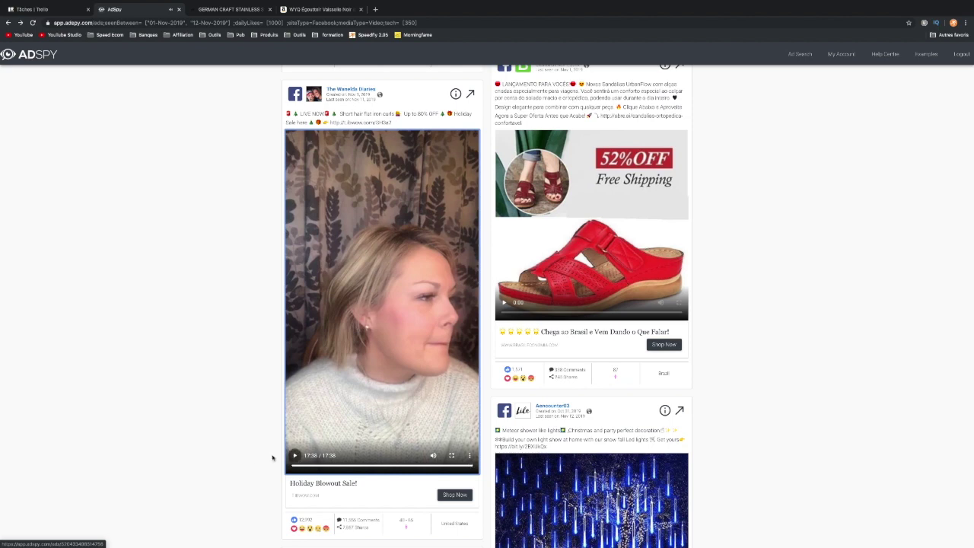
- Play the "ONLY $4.99 TODAY" meteor shower LED lights ad to review the product
scroll(172, 393, down, 5)
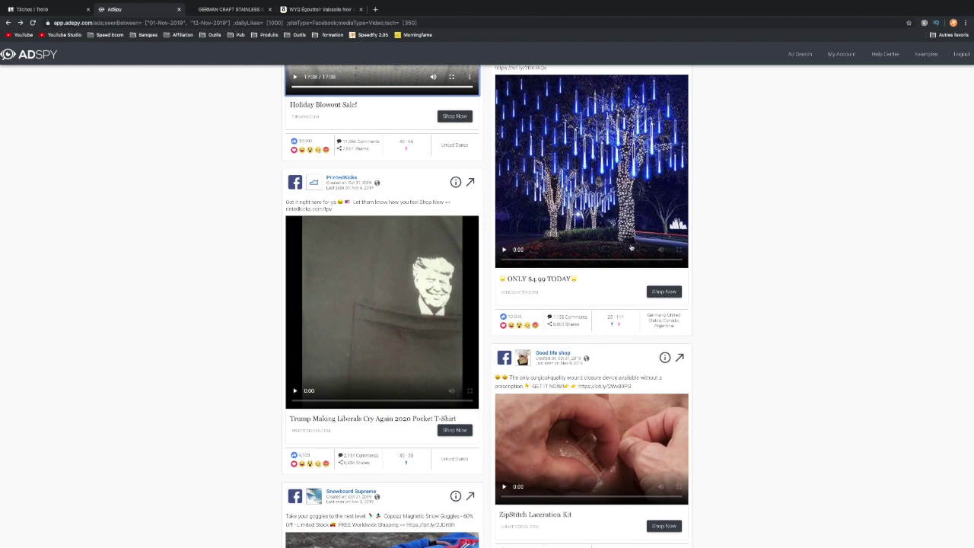
scroll(724, 327, up, 1)
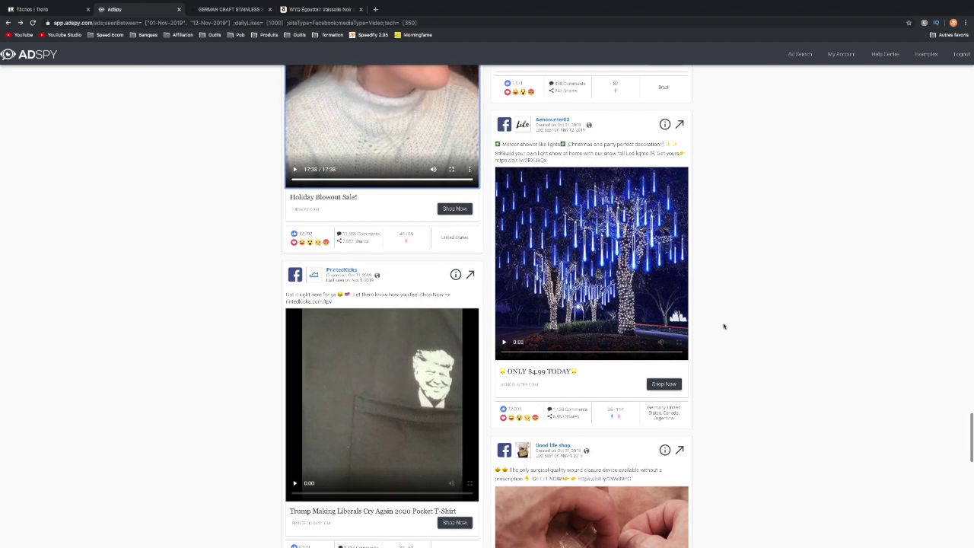
click(504, 343)
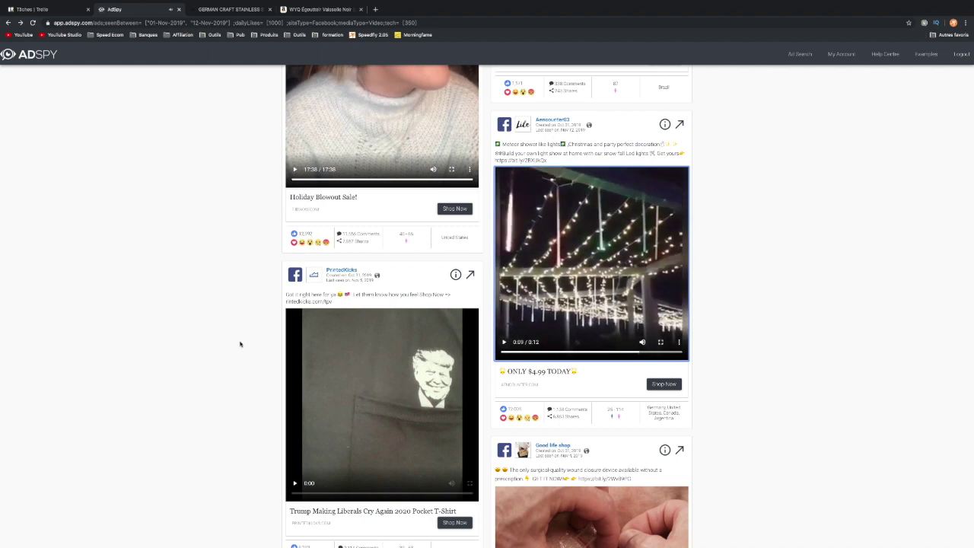
- Play the COPOZZ double layer snow goggles ad and the Hugohope double-sided stunt car ad
scroll(798, 251, down, 5)
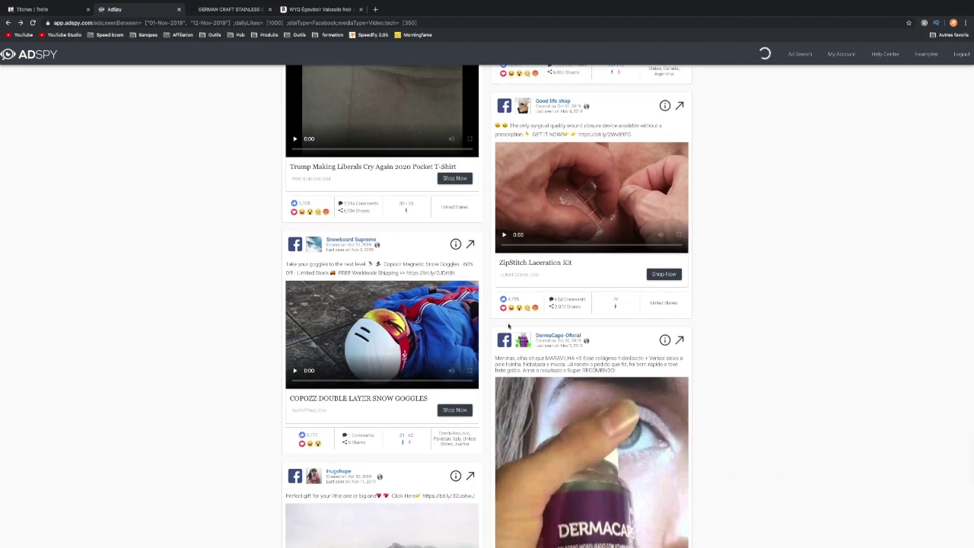
click(293, 371)
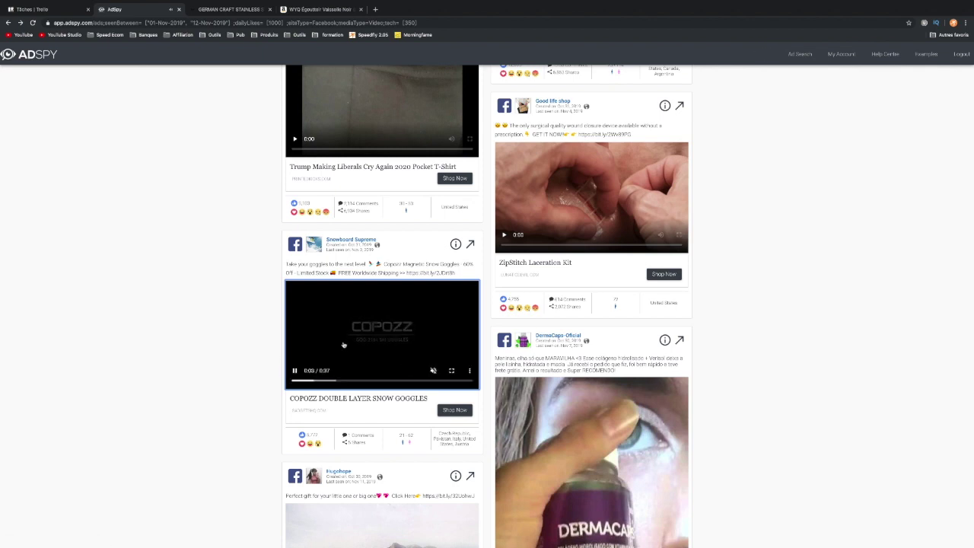
scroll(252, 373, down, 4)
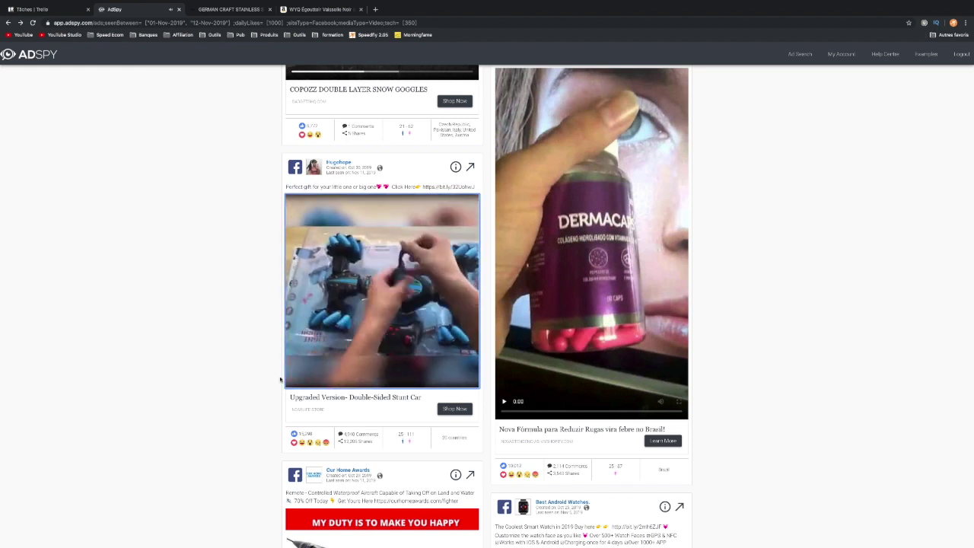
mouse_move(294, 371)
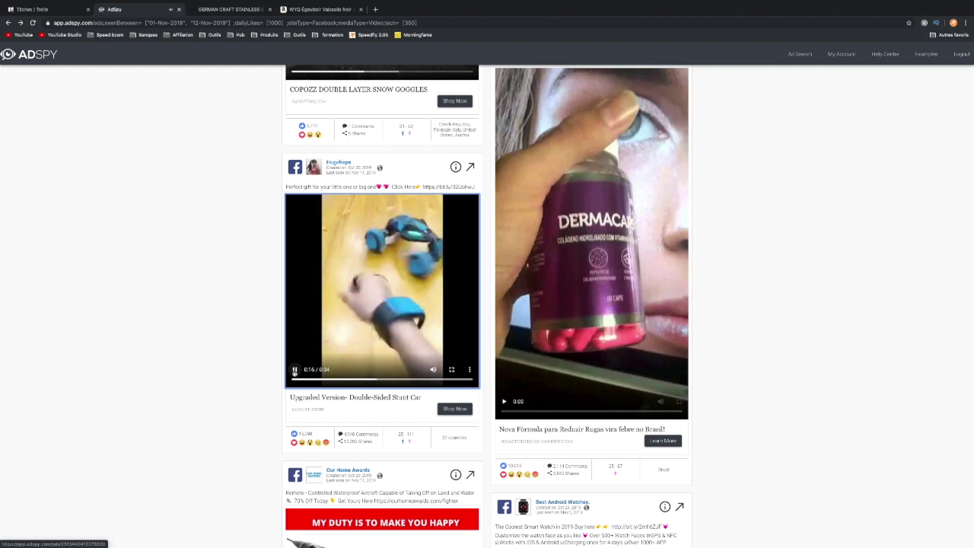
- Open the stunt car ad's details and review its likes over time, gender, country and age breakdowns
click(456, 167)
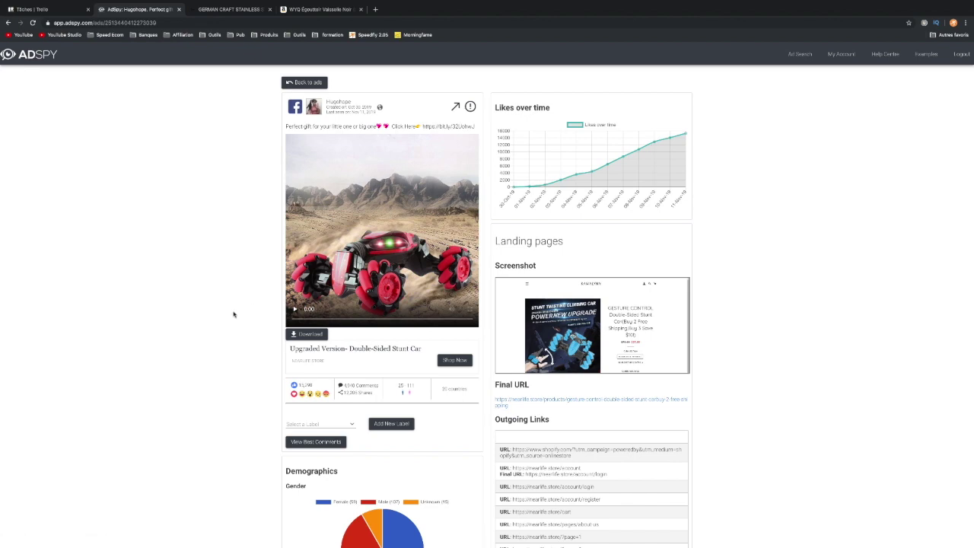
scroll(233, 313, down, 3)
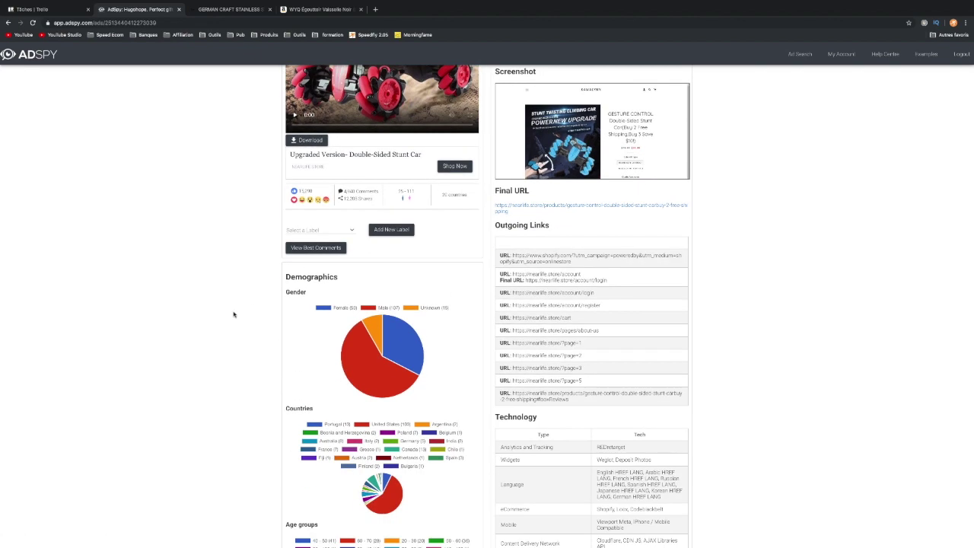
scroll(234, 313, down, 1)
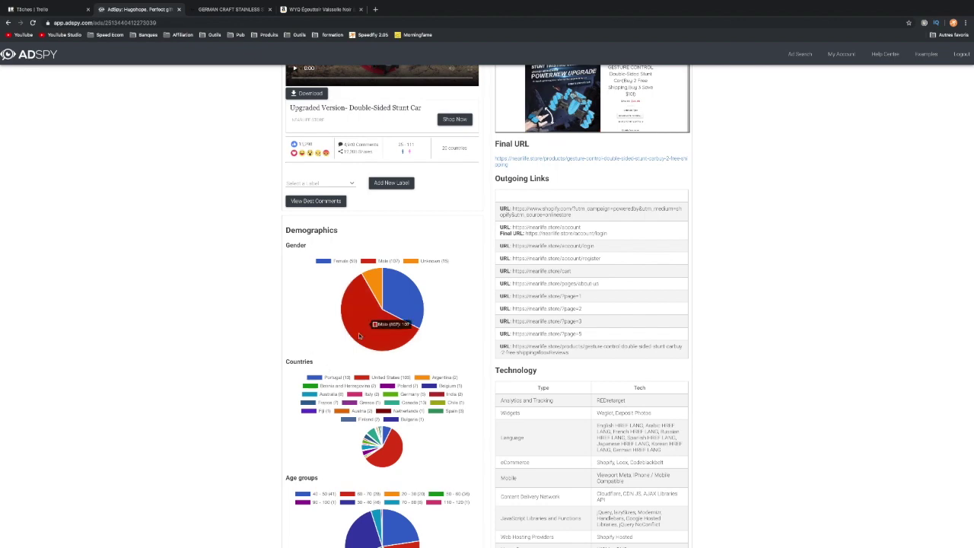
scroll(367, 335, down, 1)
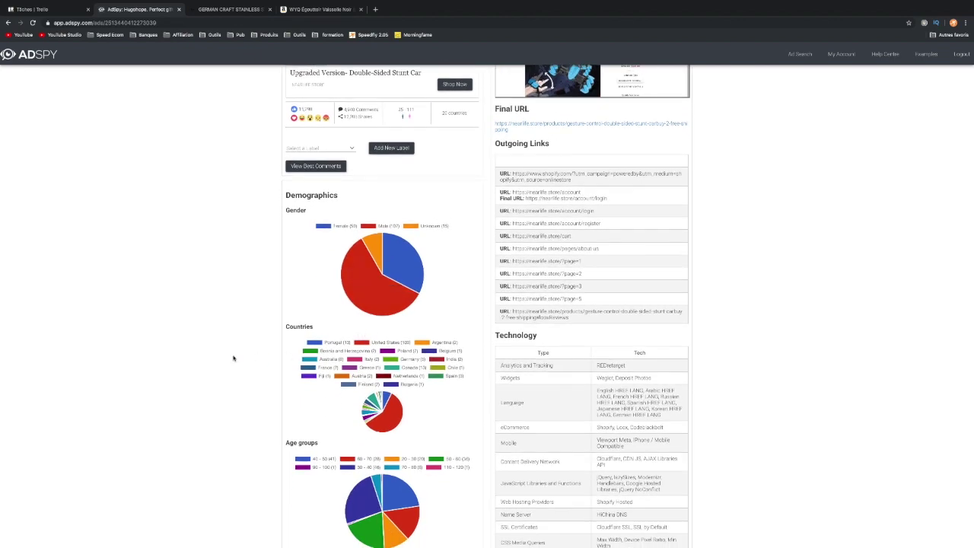
scroll(234, 358, down, 1)
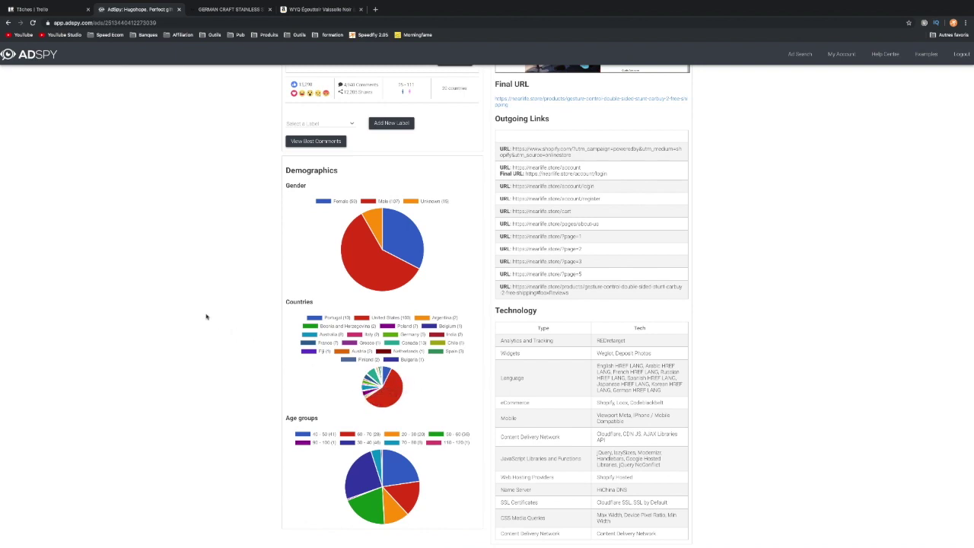
- Open the stunt car ad's final landing page URL, skim the nearlife.store product page, and close it
scroll(206, 317, up, 4)
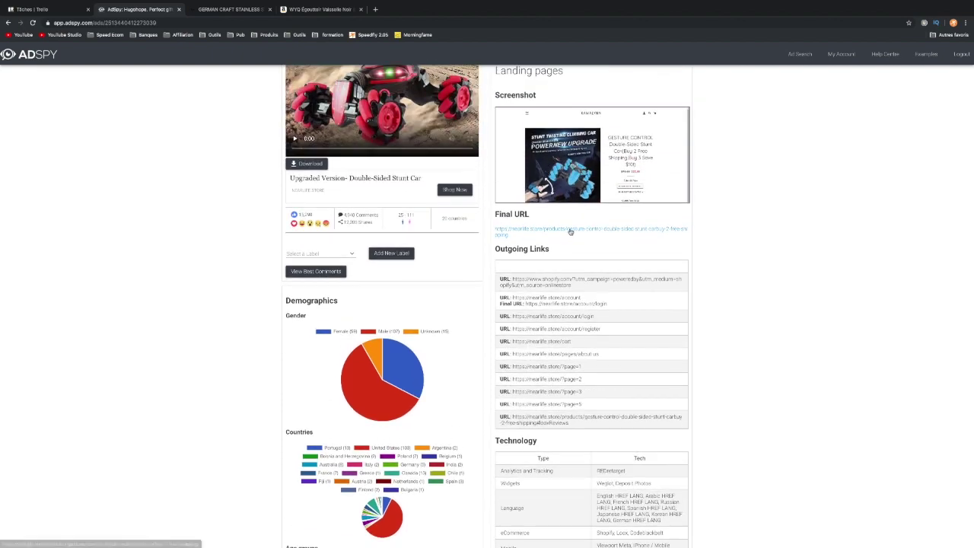
click(570, 231)
scroll(556, 233, down, 10)
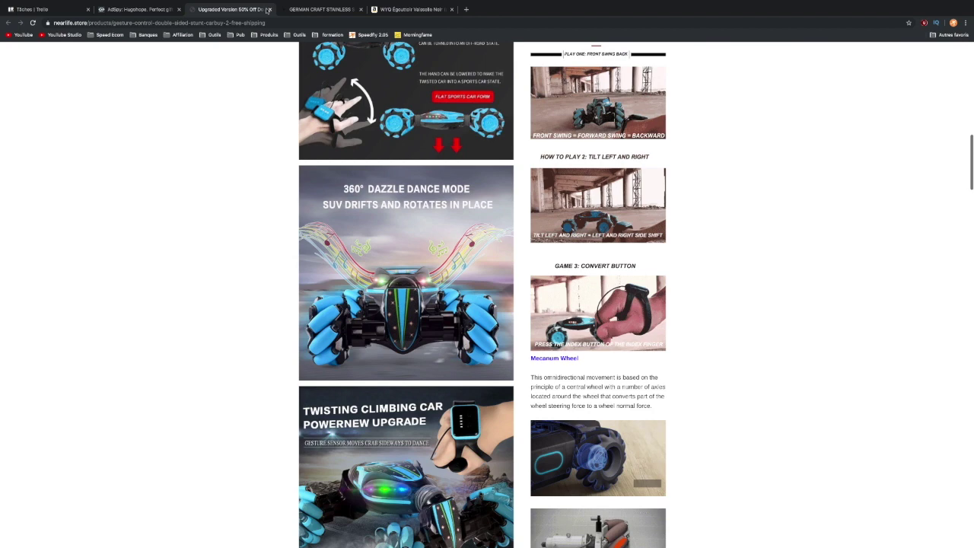
scroll(268, 9, up, 3)
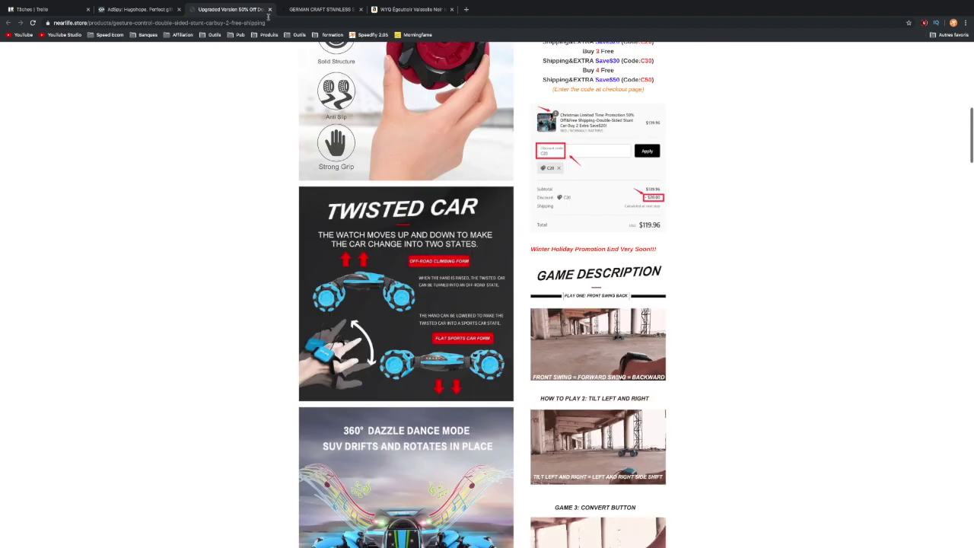
click(269, 9)
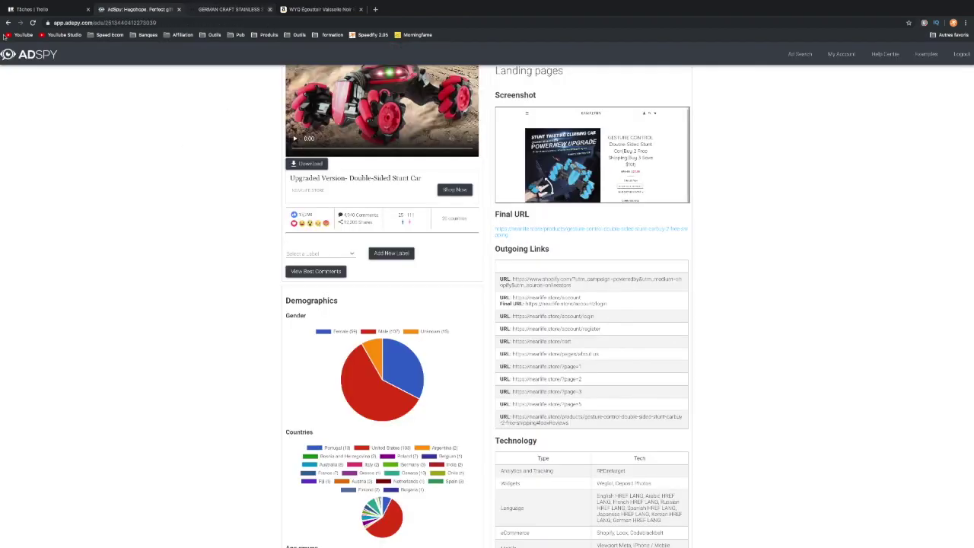
- Return to the ad results, find the Triangular Sink Drain Shelf ad and play its video
key(super+Left)
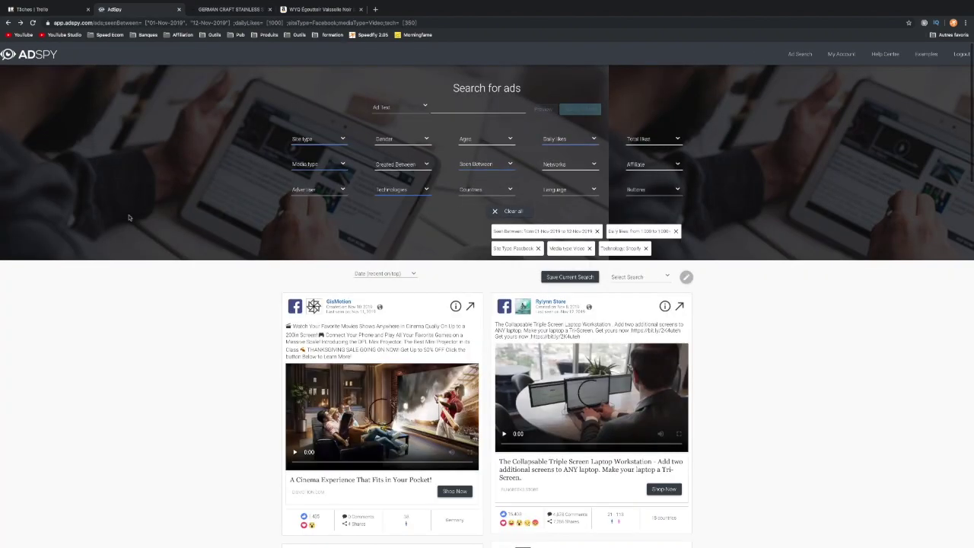
scroll(165, 280, down, 15)
scroll(164, 282, down, 8)
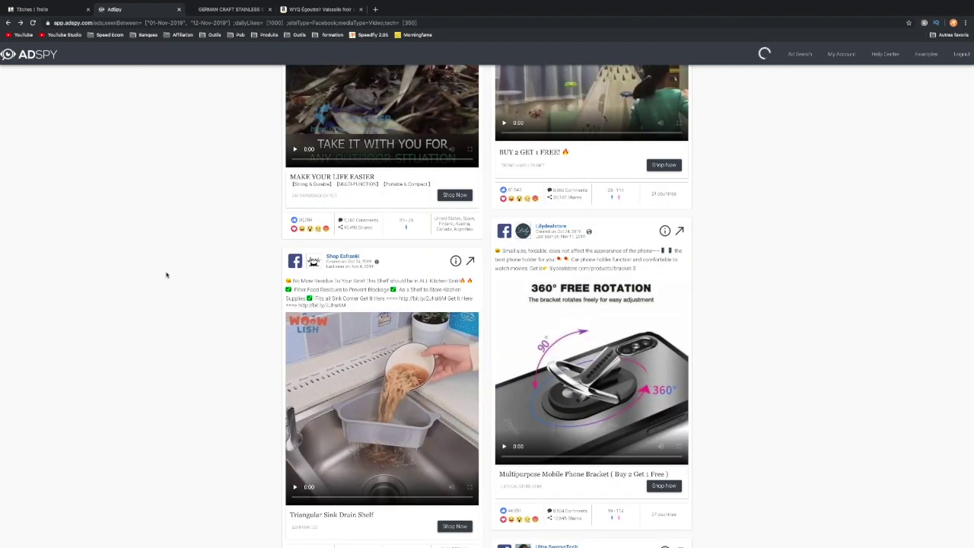
scroll(167, 274, down, 1)
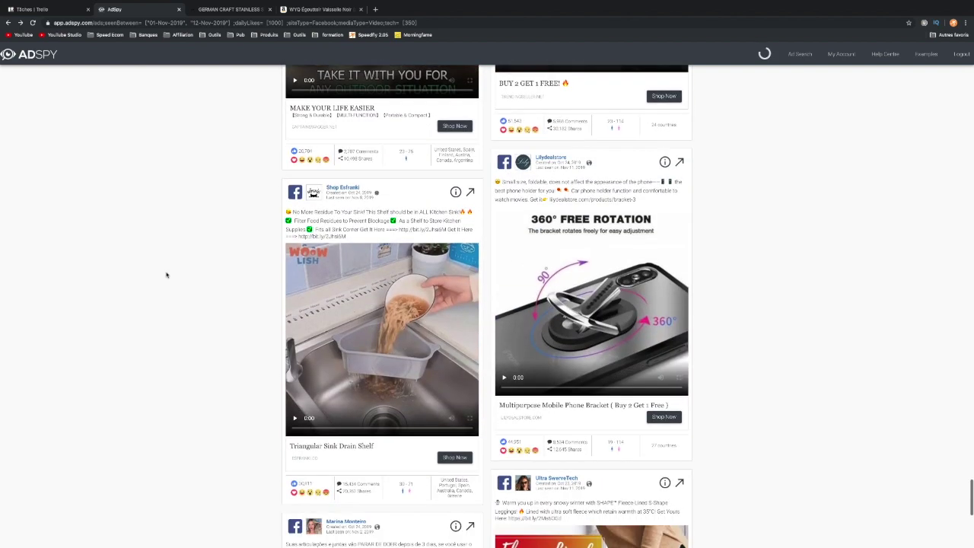
click(295, 418)
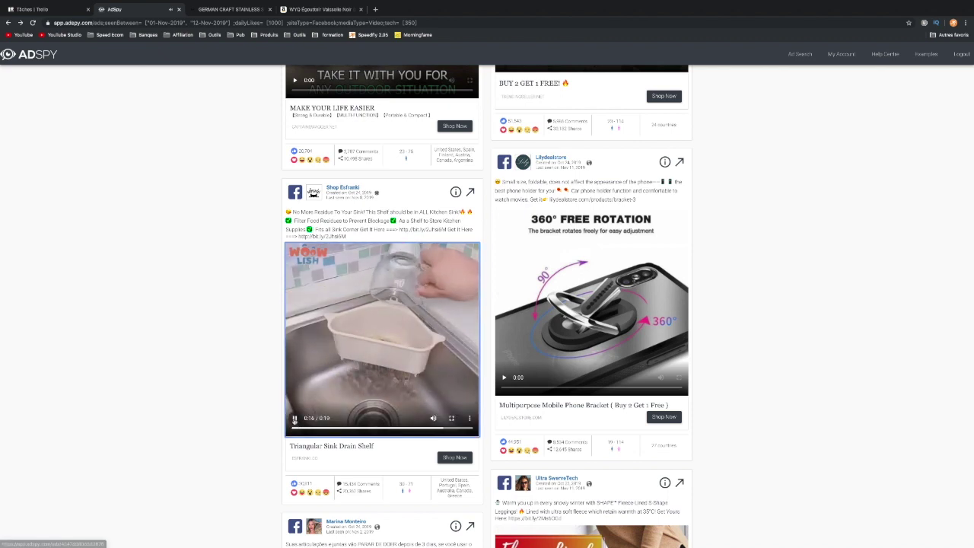
- Open the Triangular Sink Drain Shelf ad's details and review its likes-over-time chart
click(469, 192)
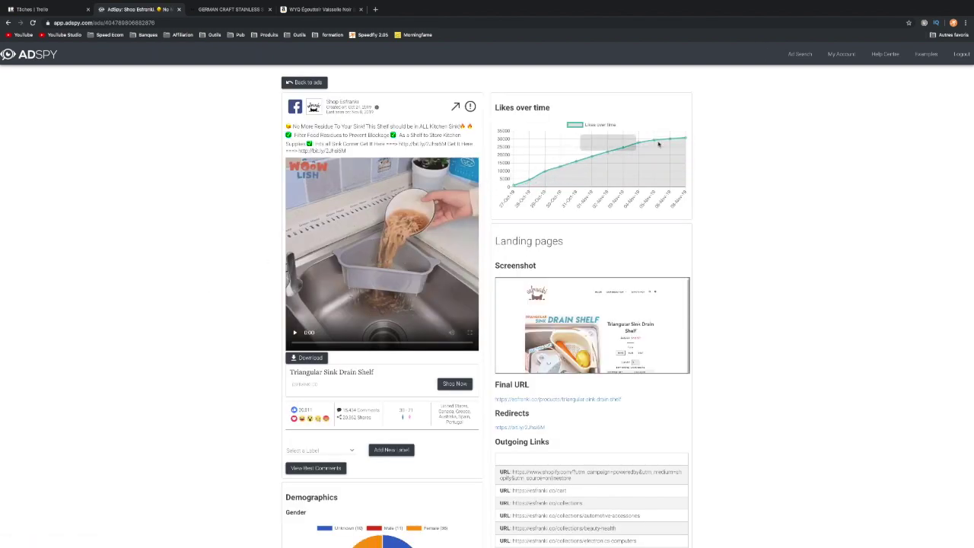
scroll(624, 251, down, 1)
scroll(487, 205, up, 1)
scroll(506, 228, down, 1)
scroll(521, 238, up, 1)
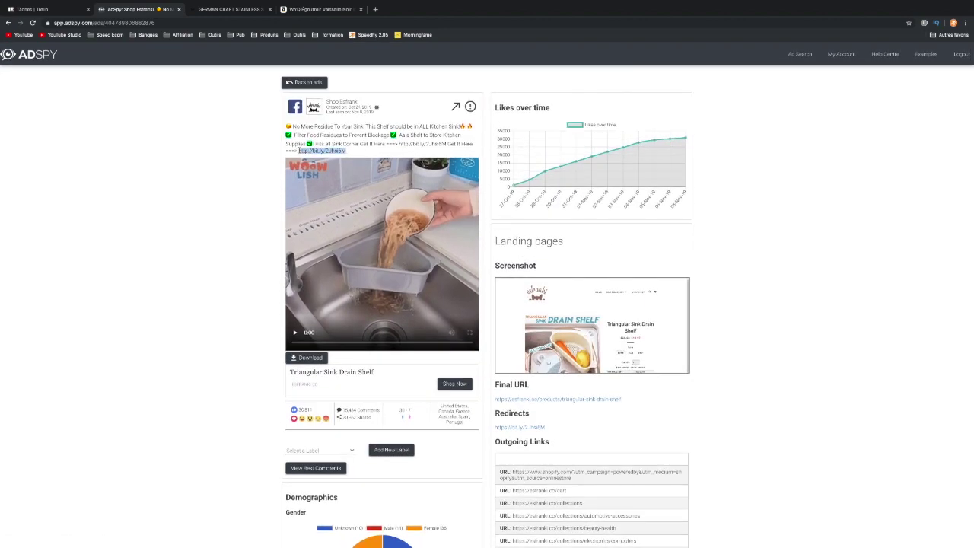
- Copy the bit.ly link from the drain shelf ad's text and open its Bitly click statistics by appending "+" to the URL
right_click(300, 150)
click(319, 164)
click(375, 9)
key(ctrl+v)
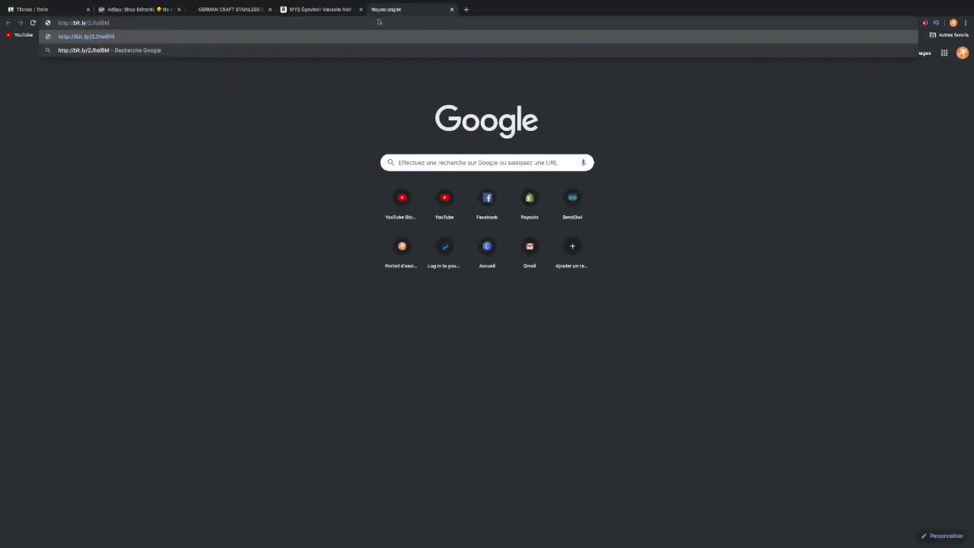
key(Return)
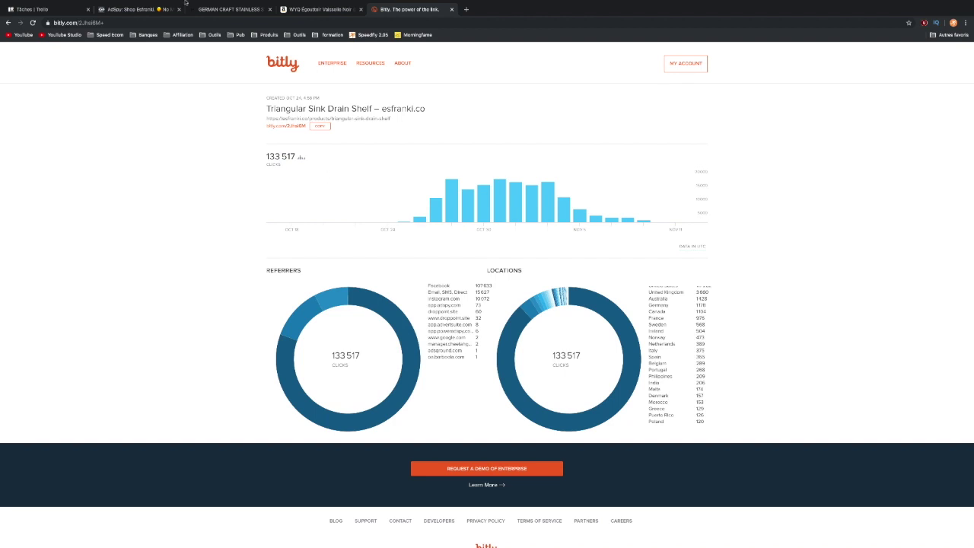
- Return to the drain shelf ad's details, open its final landing page URL and preview the Blue, Gray and Beige variants
click(133, 10)
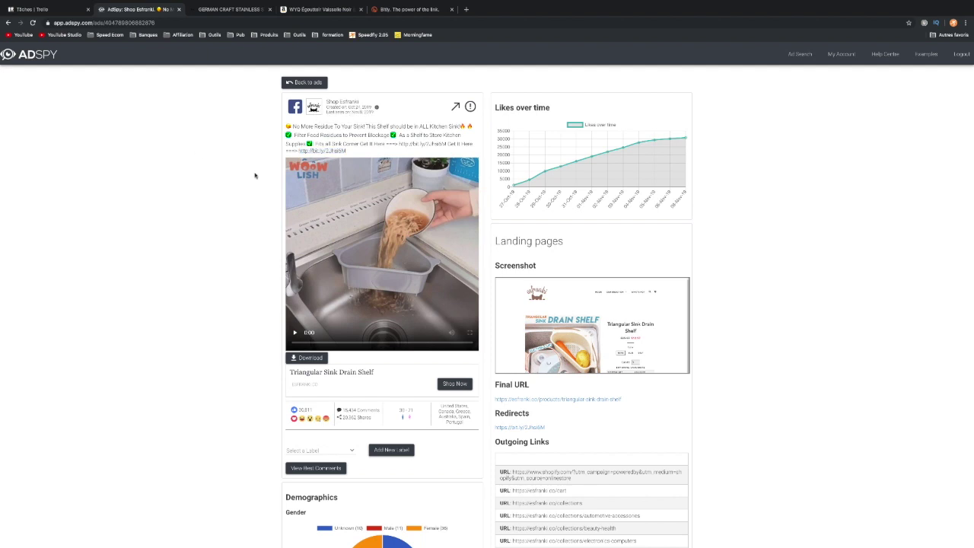
scroll(190, 223, down, 3)
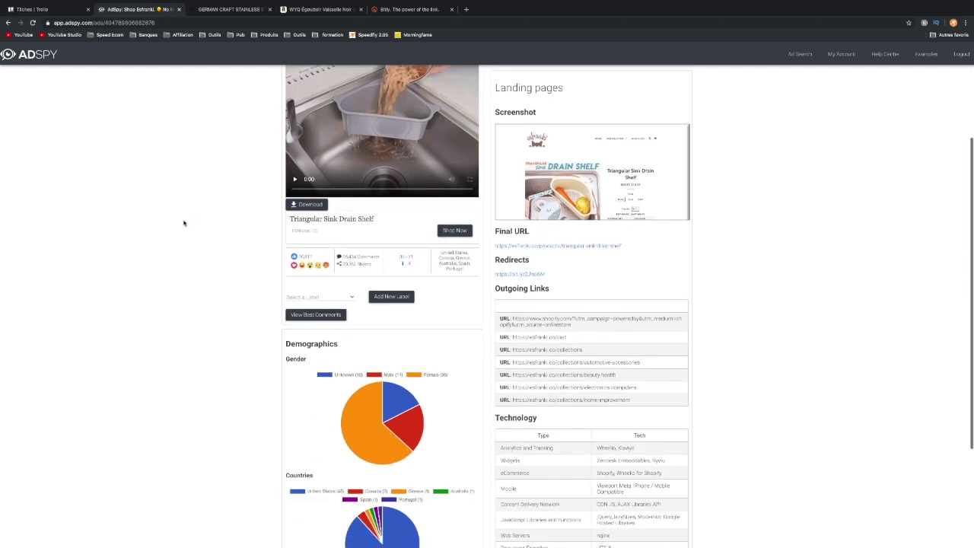
click(551, 247)
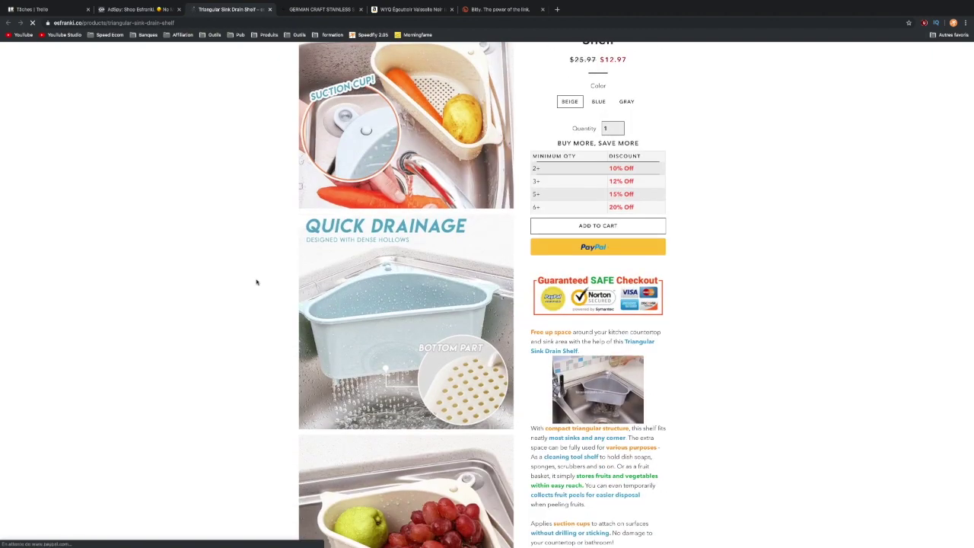
click(600, 256)
click(621, 256)
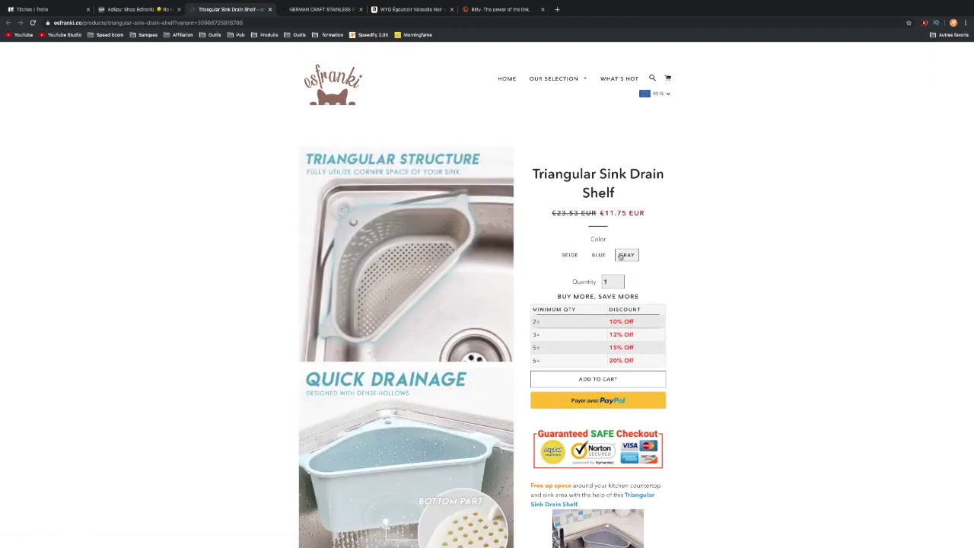
click(570, 256)
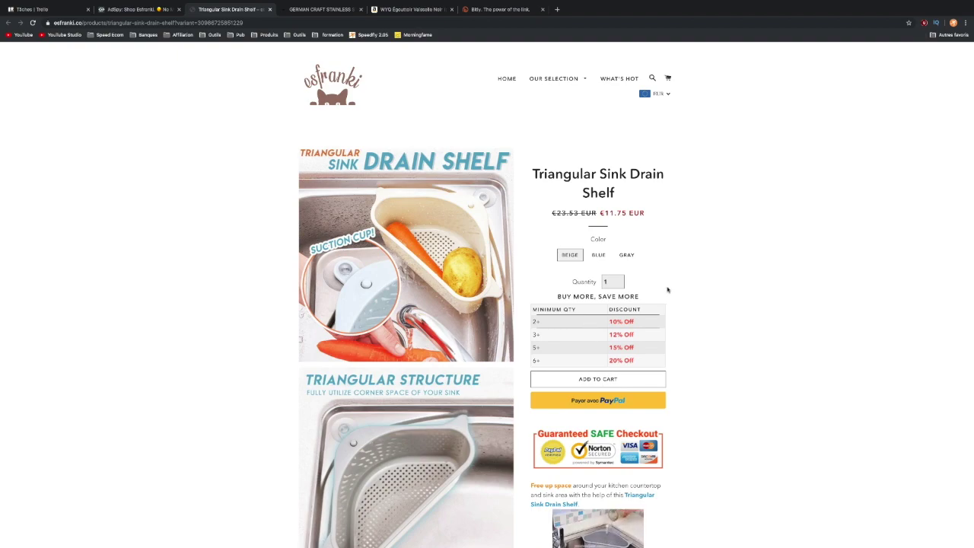
- Examine the quantity discounts and the rest of the esfranki.co drain shelf product page, and close it
drag(667, 289, 687, 387)
click(714, 341)
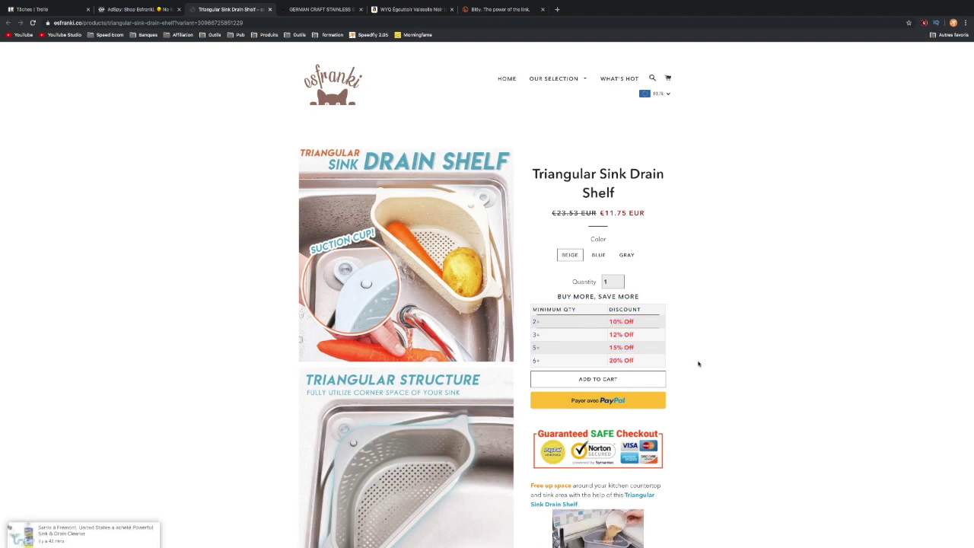
scroll(697, 363, down, 7)
scroll(698, 363, down, 4)
scroll(697, 363, up, 15)
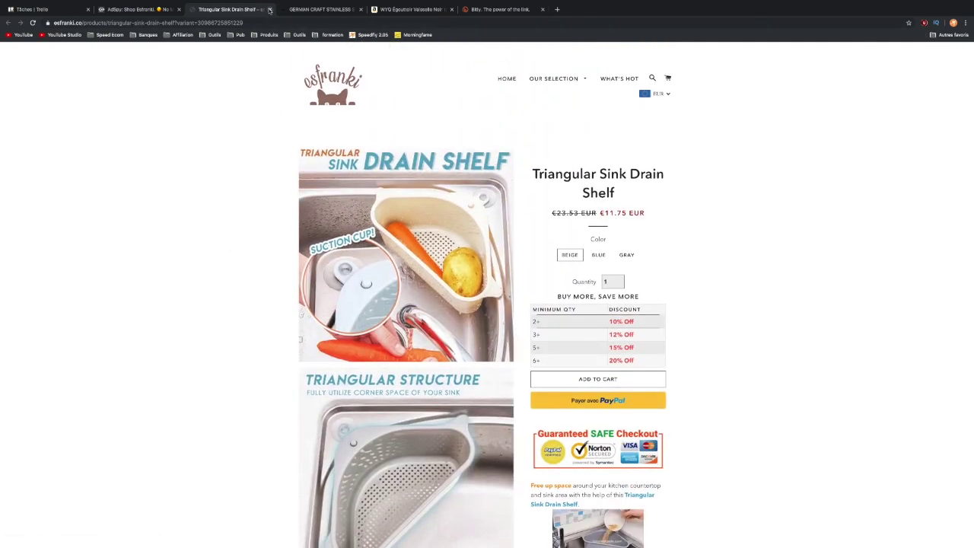
click(269, 10)
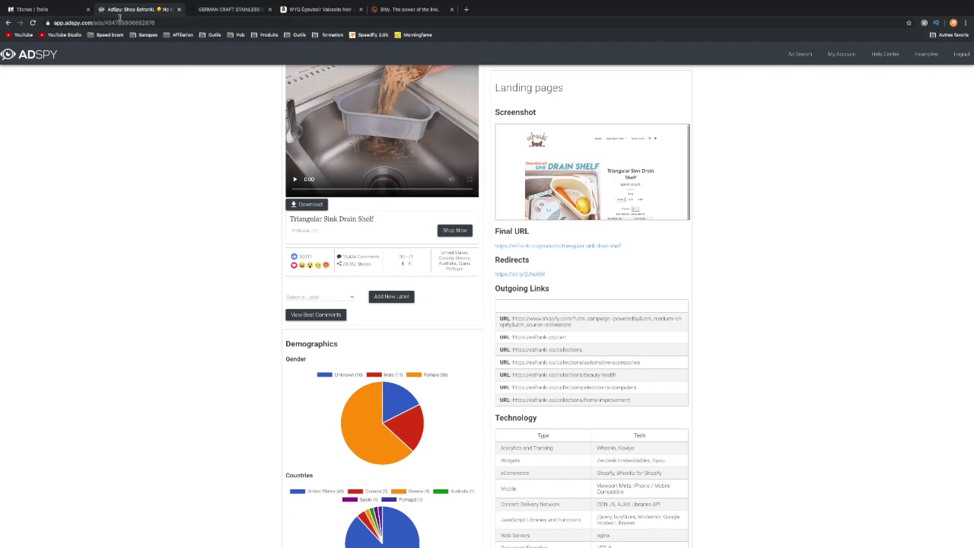
- Go back from the drain shelf ad to the search results and reset the daily likes filter
scroll(144, 131, up, 3)
click(306, 82)
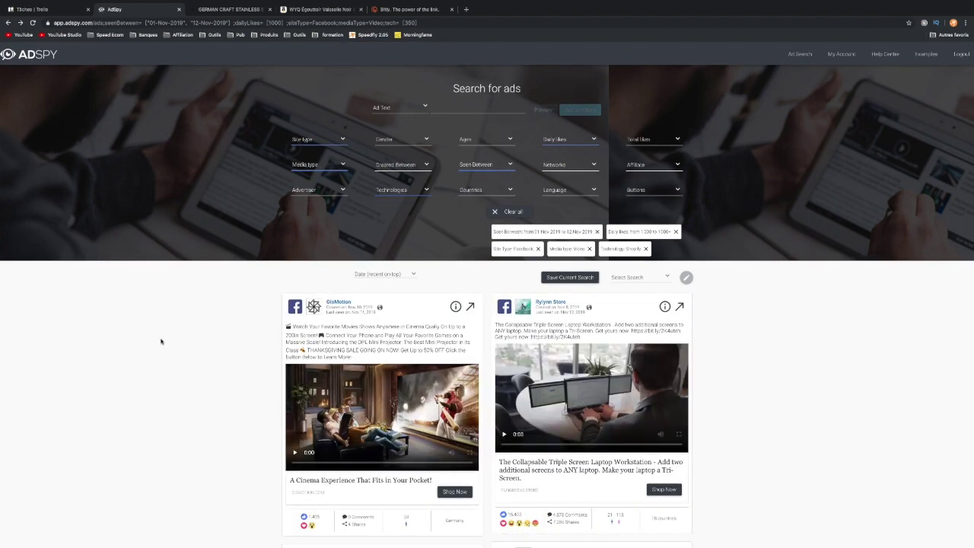
scroll(161, 341, down, 3)
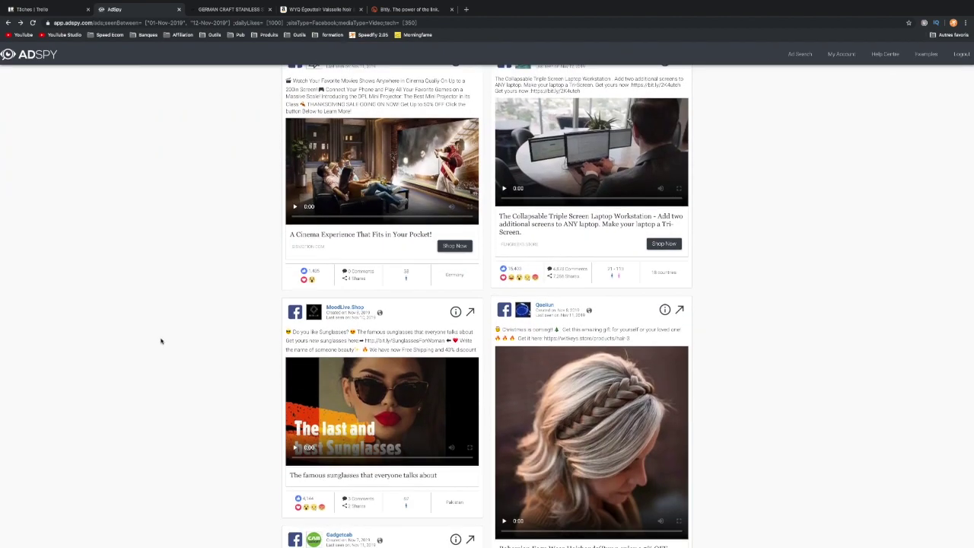
scroll(161, 341, up, 3)
click(592, 137)
click(566, 186)
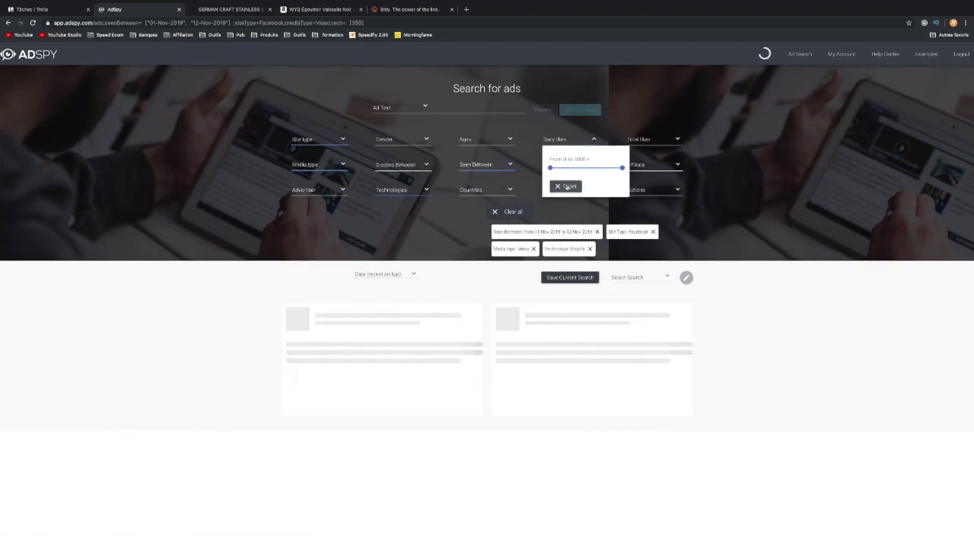
- Filter the ads by total likes from 10000 to 100000+
click(678, 140)
drag(633, 167, 646, 167)
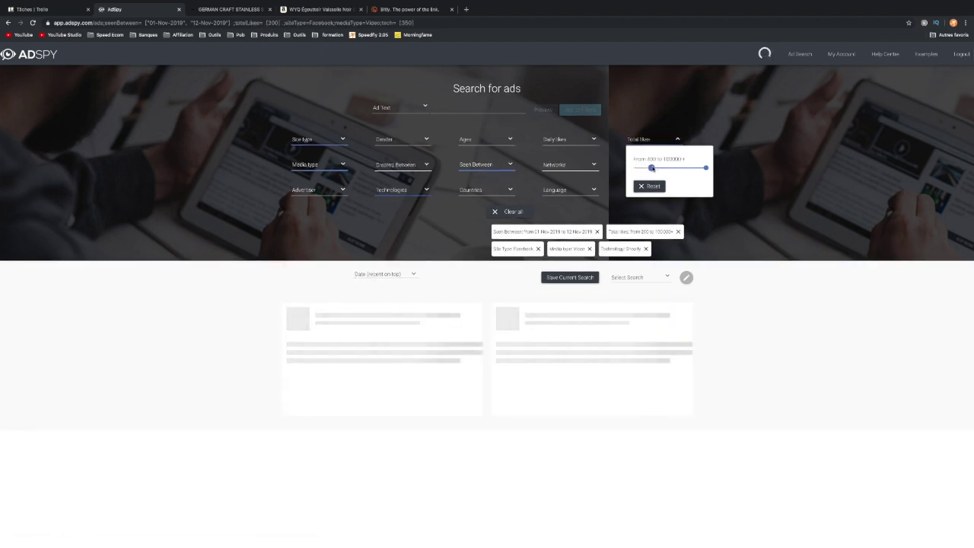
drag(648, 167, 682, 167)
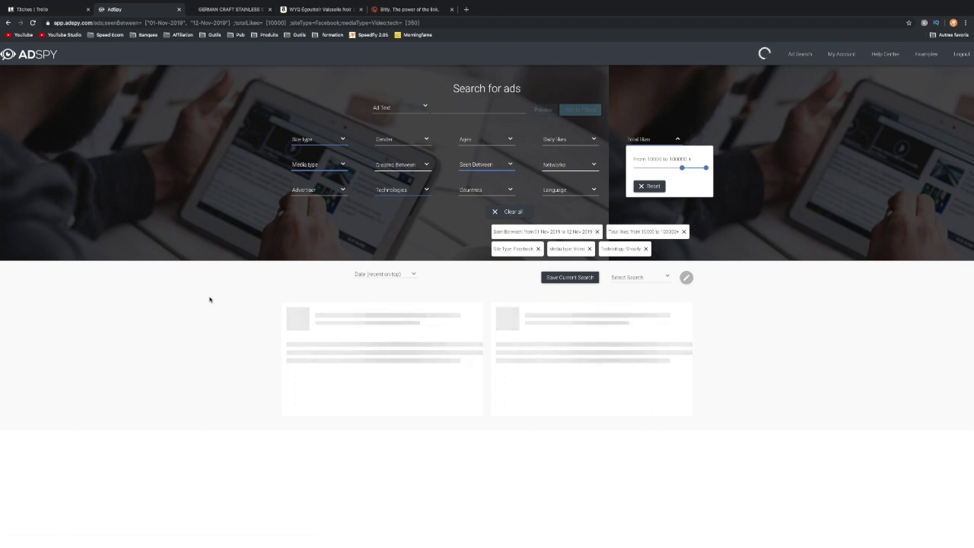
- Browse the newly filtered ads and play the Stainless Steel Electric Fruit Peeler video, pausing it partway
scroll(185, 340, down, 2)
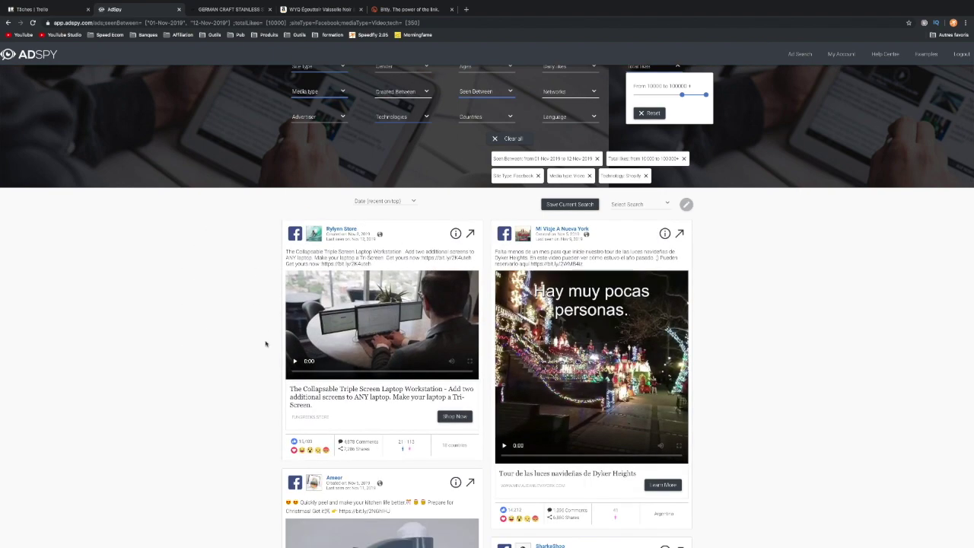
scroll(191, 337, down, 5)
scroll(189, 337, down, 3)
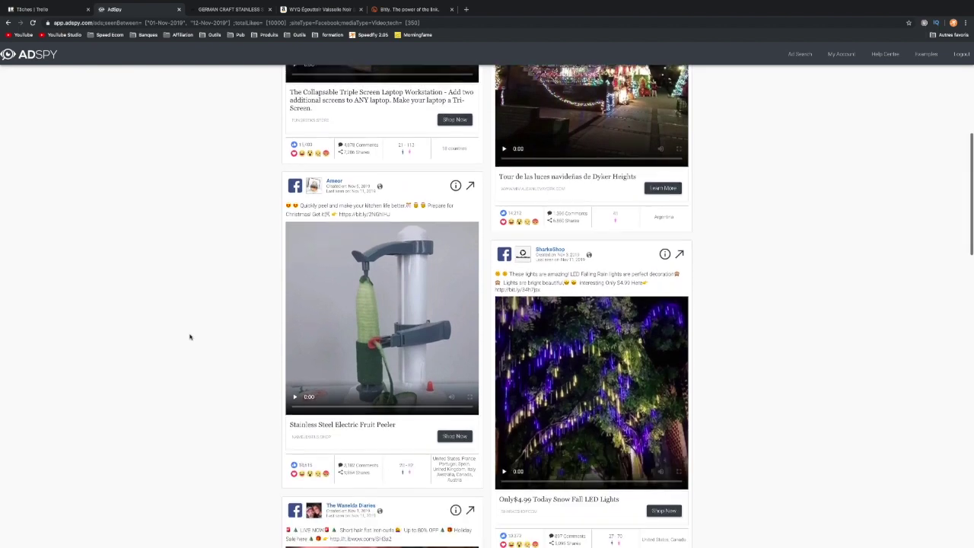
click(296, 393)
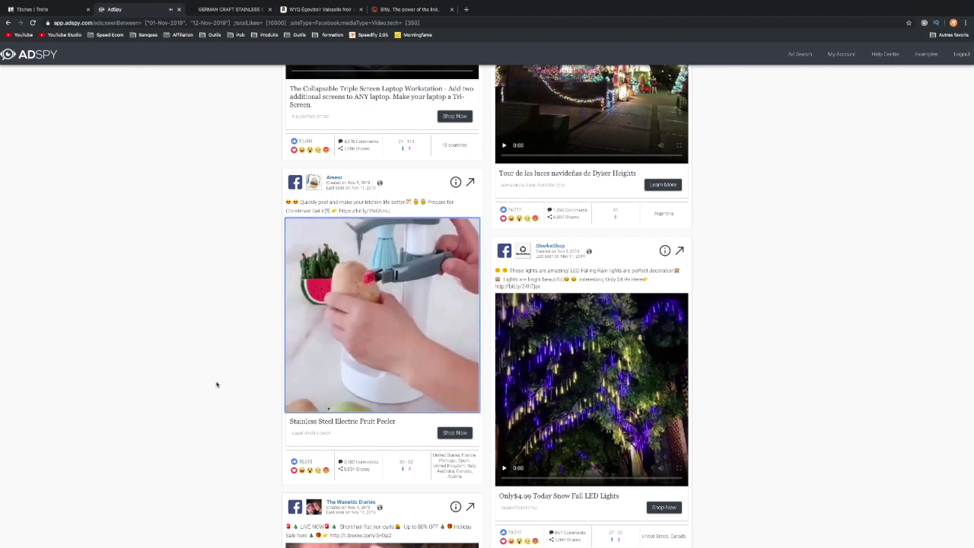
scroll(216, 384, down, 1)
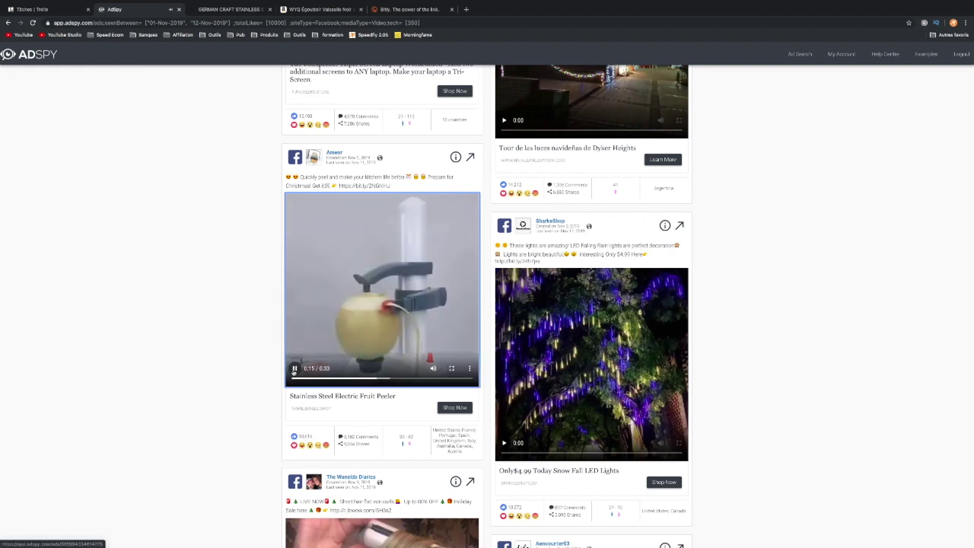
click(295, 368)
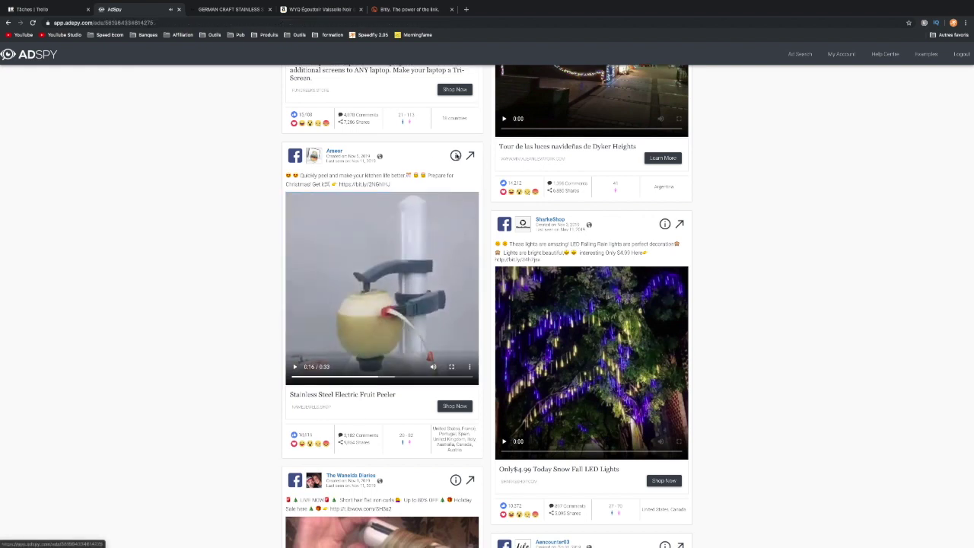
- Open the electric fruit peeler ad's details and review its video, likes over time and demographics
click(455, 155)
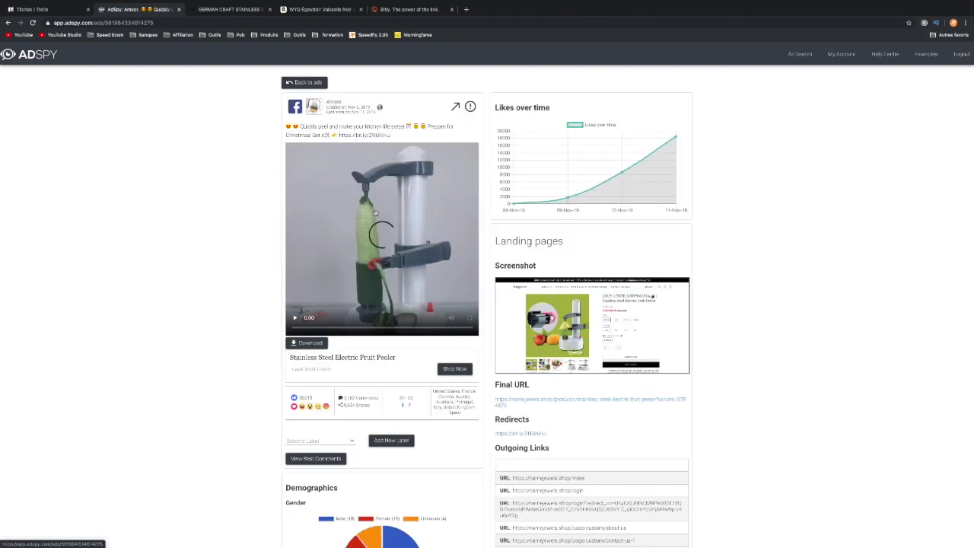
click(296, 318)
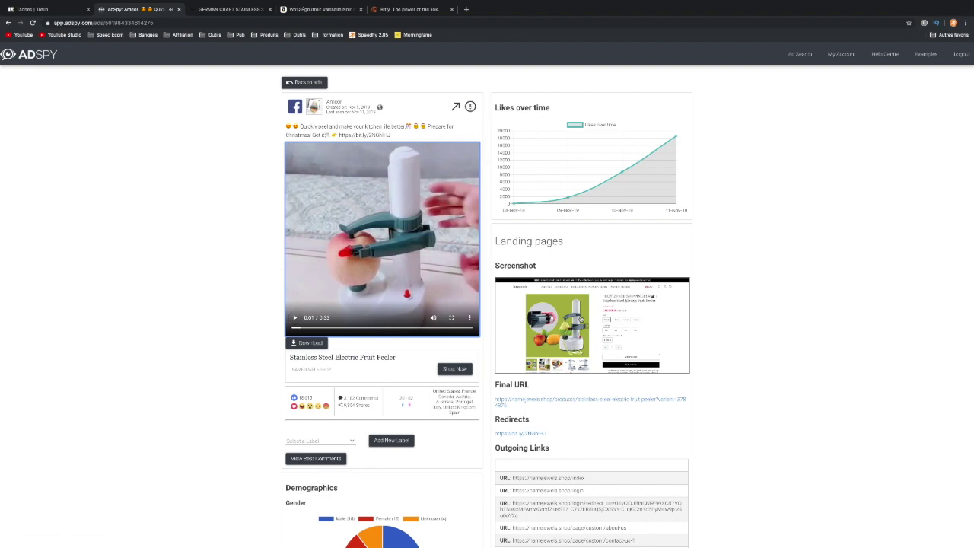
scroll(557, 267, down, 3)
scroll(556, 267, up, 2)
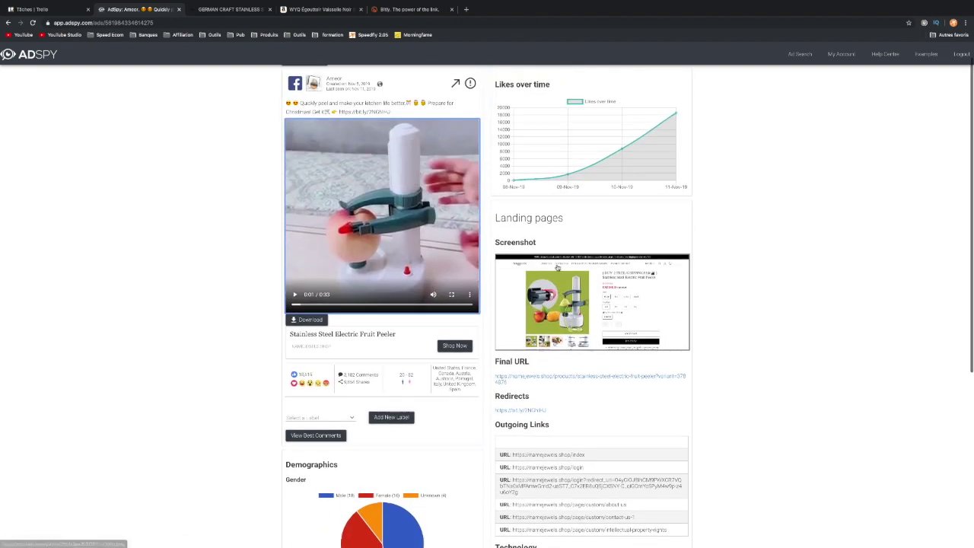
- Copy the fruit peeler ad's bit.ly link and open its Bitly click statistics in a new tab by adding "+" to the URL
drag(390, 112, 378, 111)
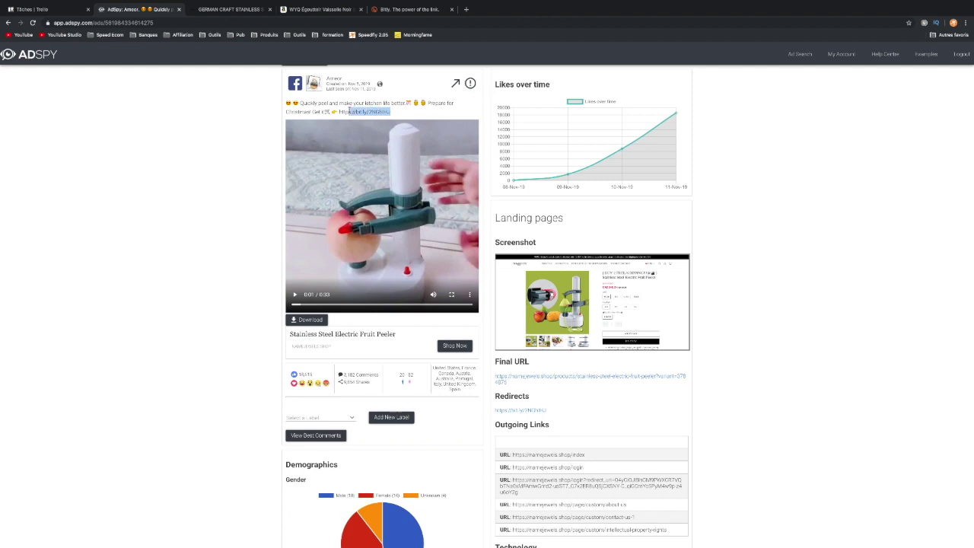
right_click(341, 111)
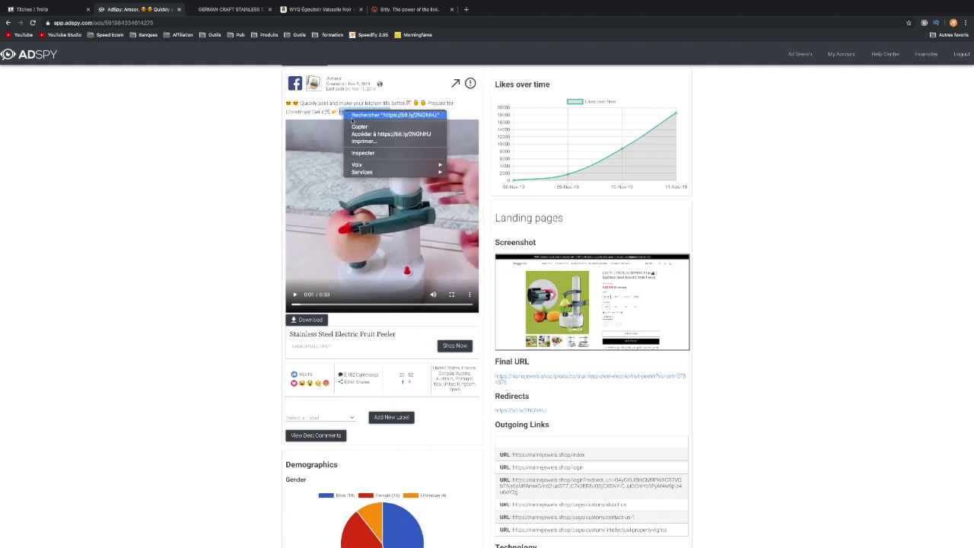
click(365, 116)
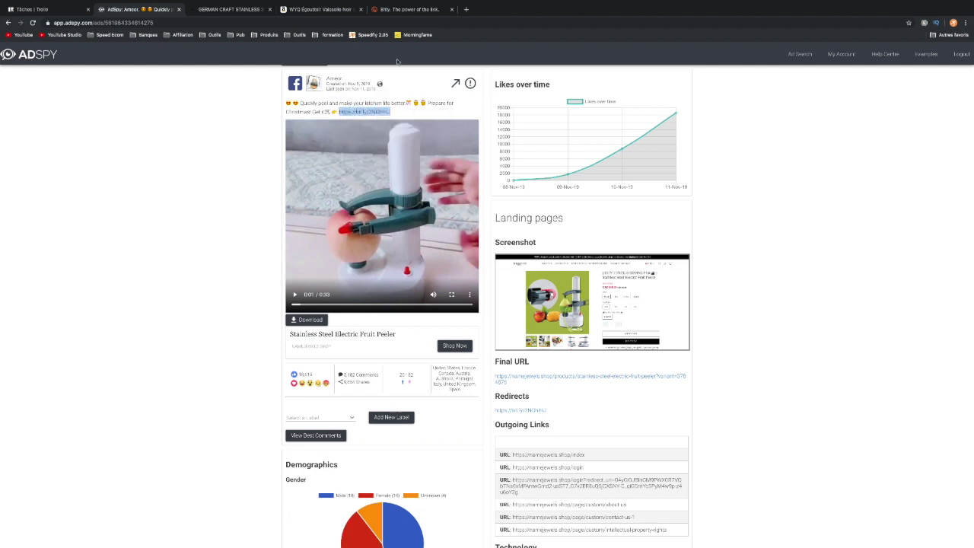
click(467, 9)
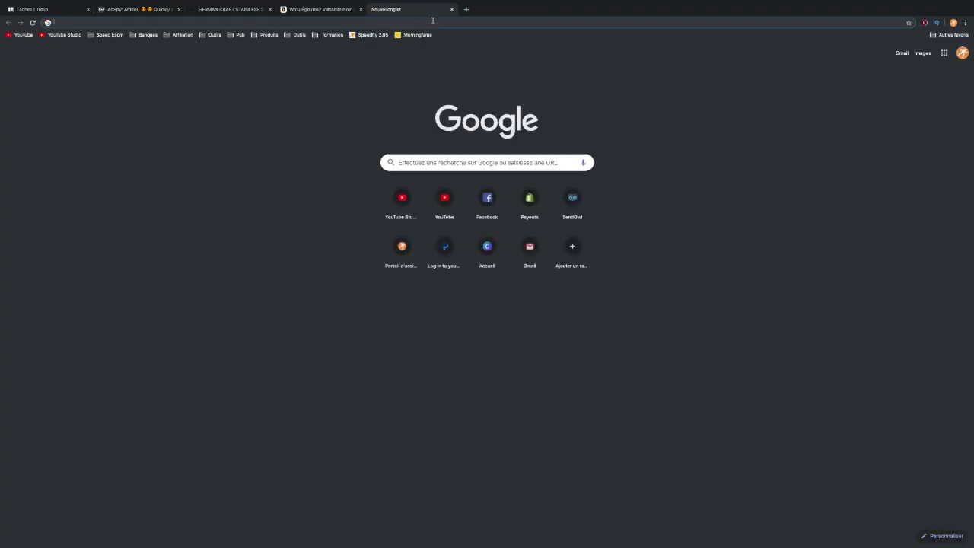
text(https://bit.ly/2NGhIHJ)
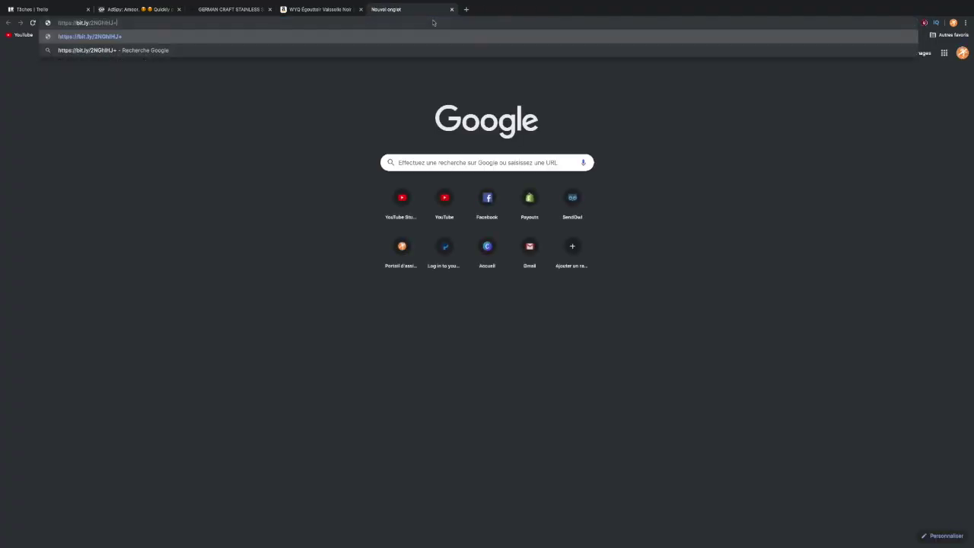
key(Return)
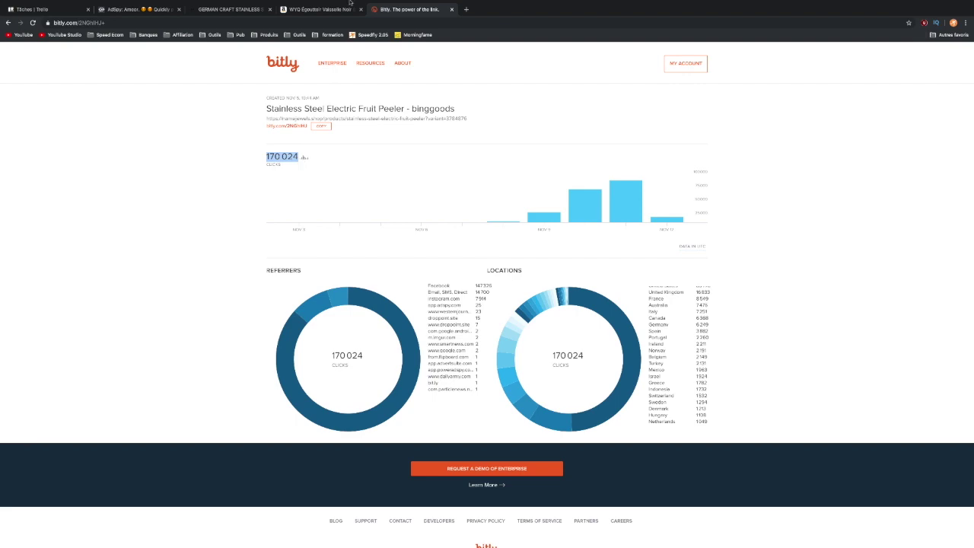
- Return to the fruit peeler ad in AdSpy, open its landing page from the final URL and review the shop's product page
click(312, 9)
click(229, 10)
click(155, 10)
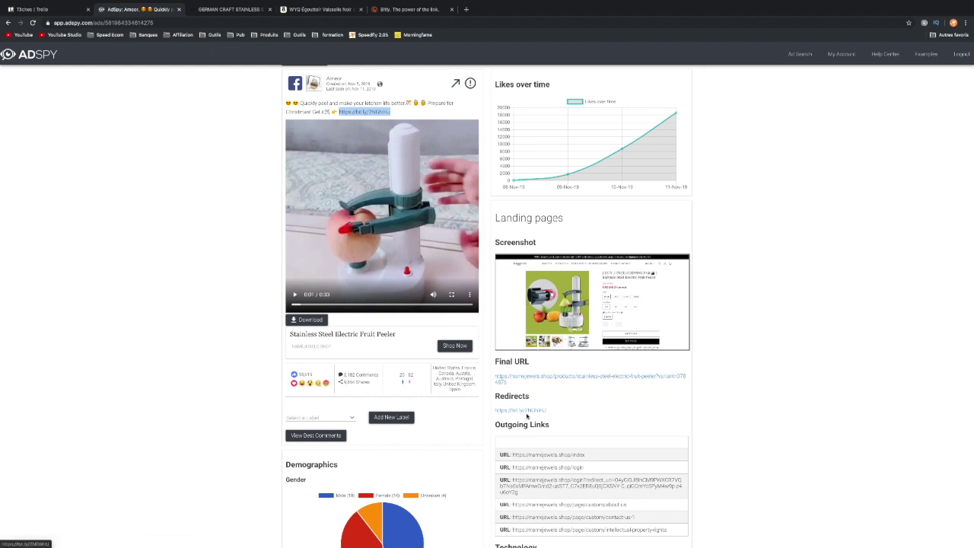
scroll(451, 376, down, 3)
scroll(451, 376, up, 2)
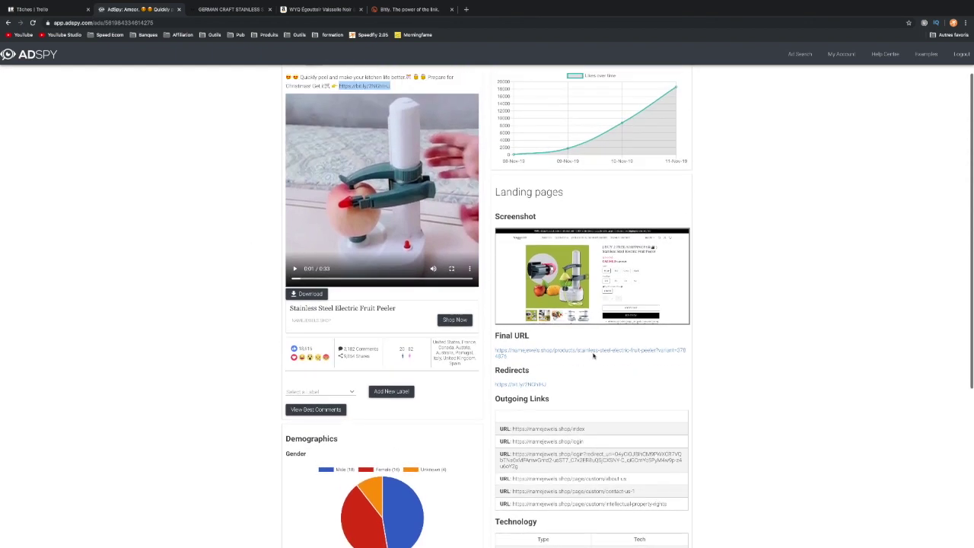
click(591, 351)
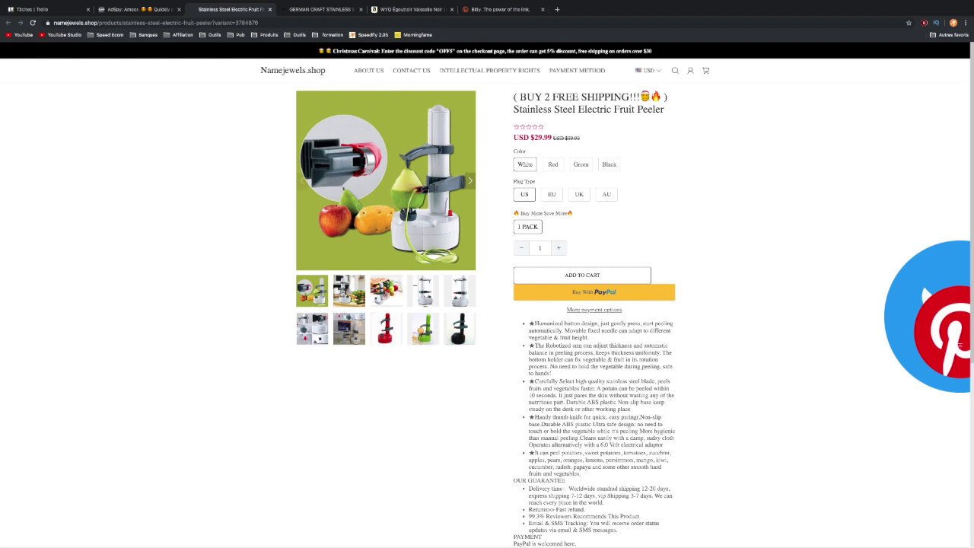
scroll(637, 342, down, 5)
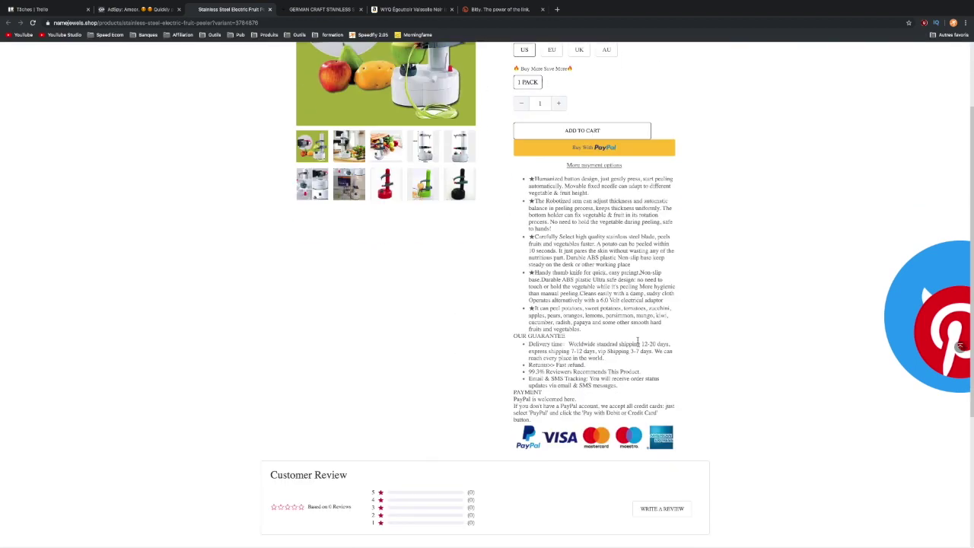
scroll(637, 342, up, 8)
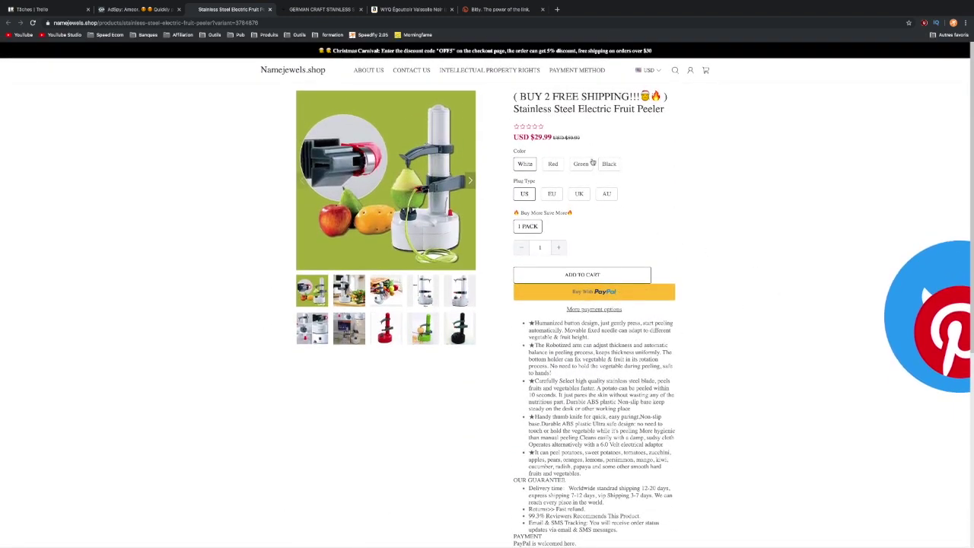
- Run a Google reverse image search on the shop's main fruit peeler photo and review the matching results
right_click(379, 192)
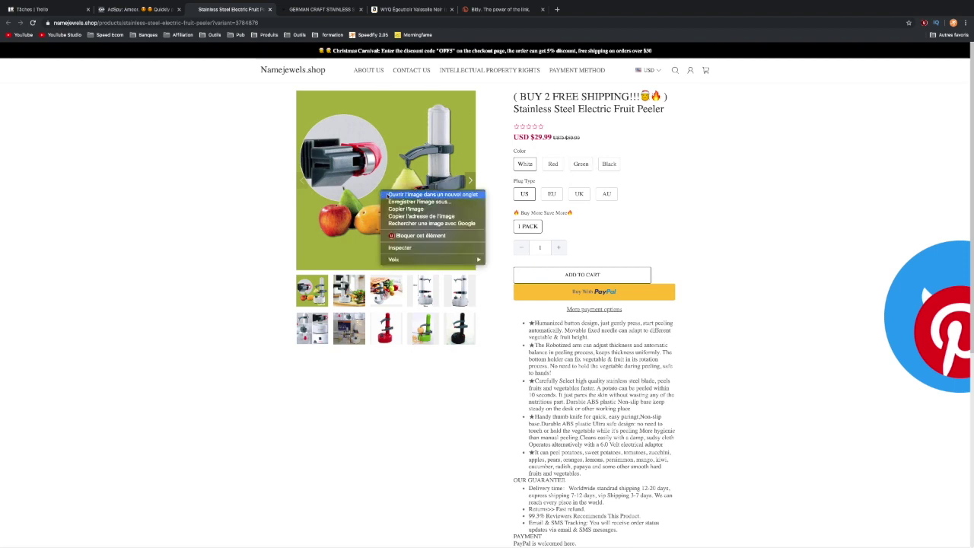
click(423, 224)
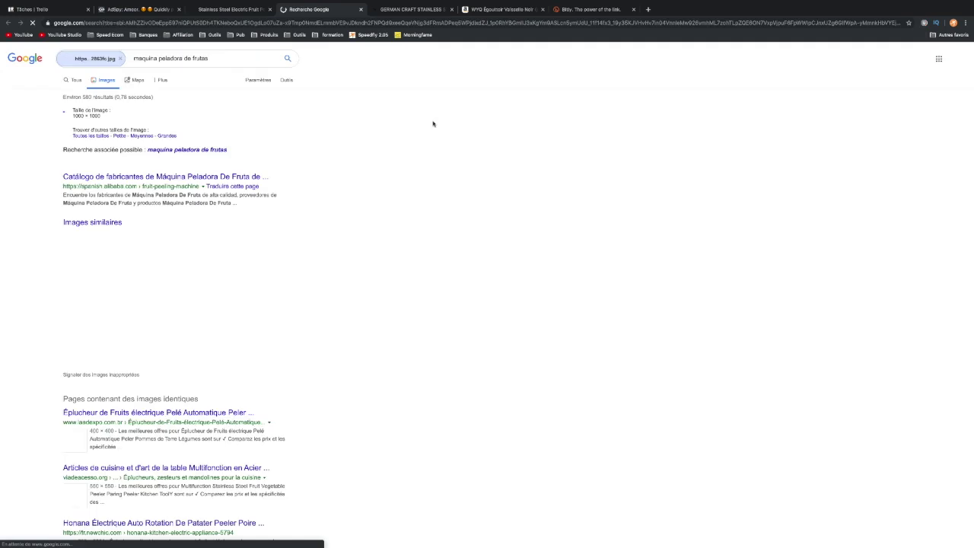
scroll(417, 213, down, 1)
scroll(415, 224, down, 3)
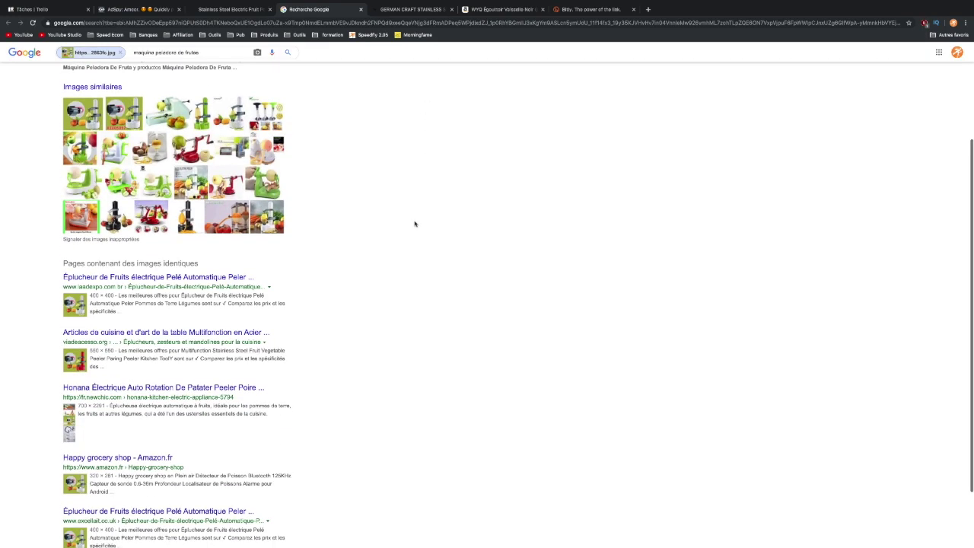
scroll(414, 223, up, 5)
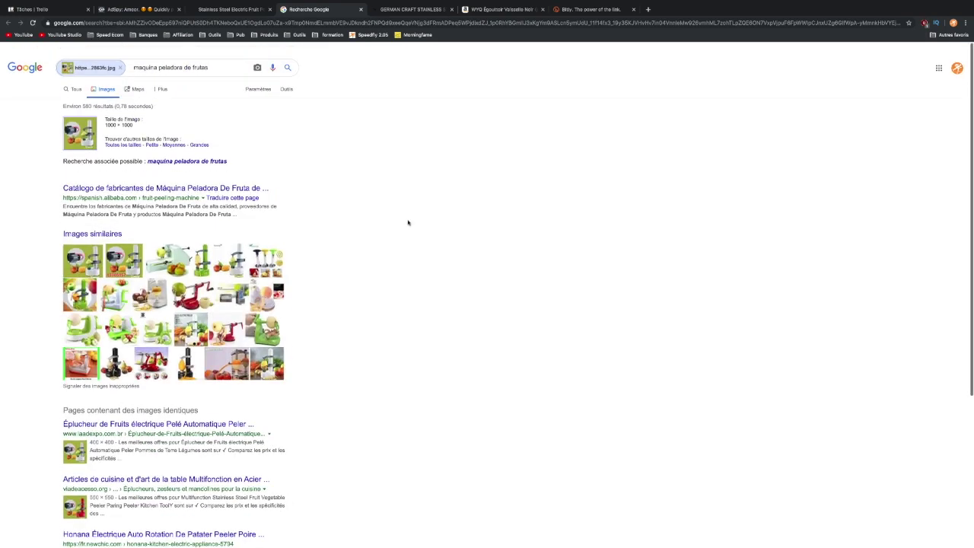
- Open the "Amazon Nouveau Design Automatique" fruit peeler listing from Alibaba's electric apple peeler results and compare it with the AdSpy ad
key(alt+Left)
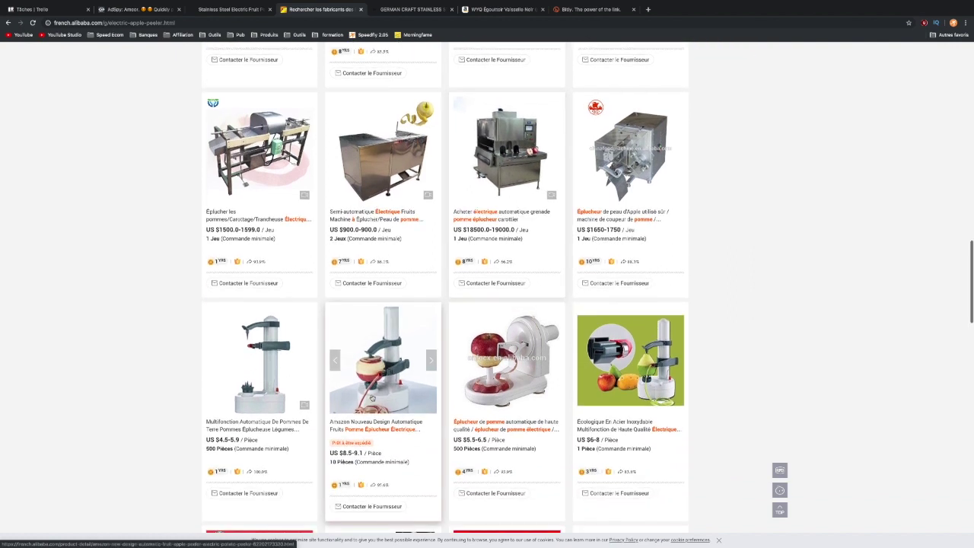
click(375, 394)
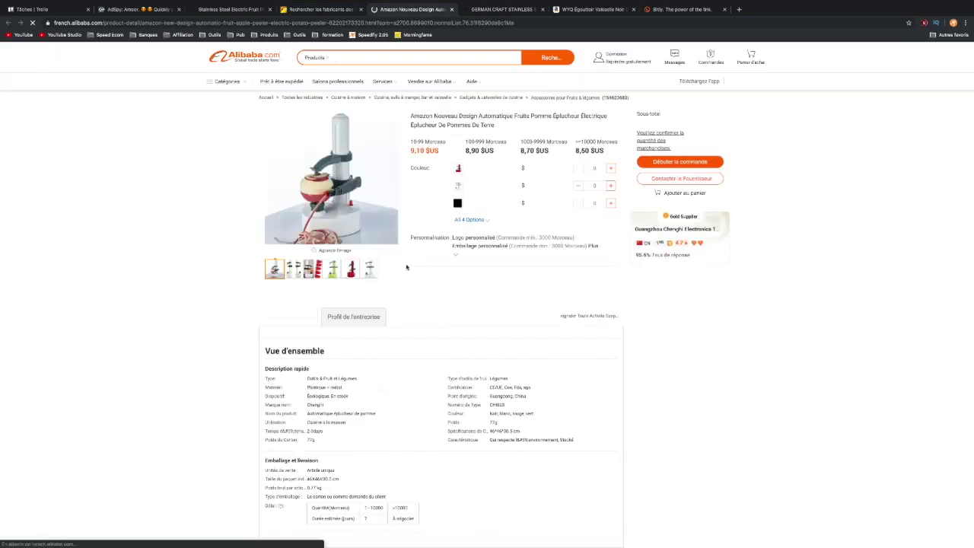
click(144, 11)
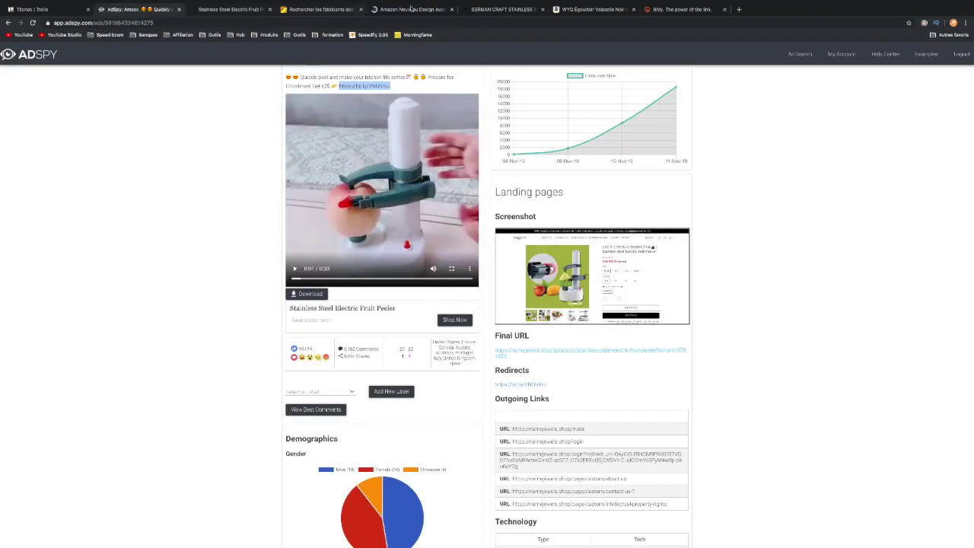
click(396, 10)
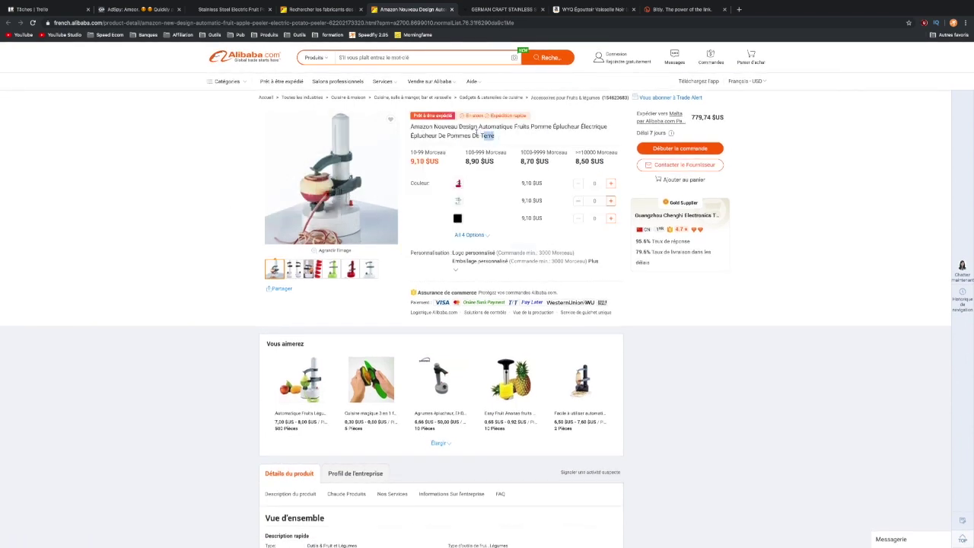
- Copy "Automatique Fruits Pomme Éplucheur Électrique Éplucheur De Pommes De Terre" from the Alibaba listing's title
drag(482, 135, 454, 128)
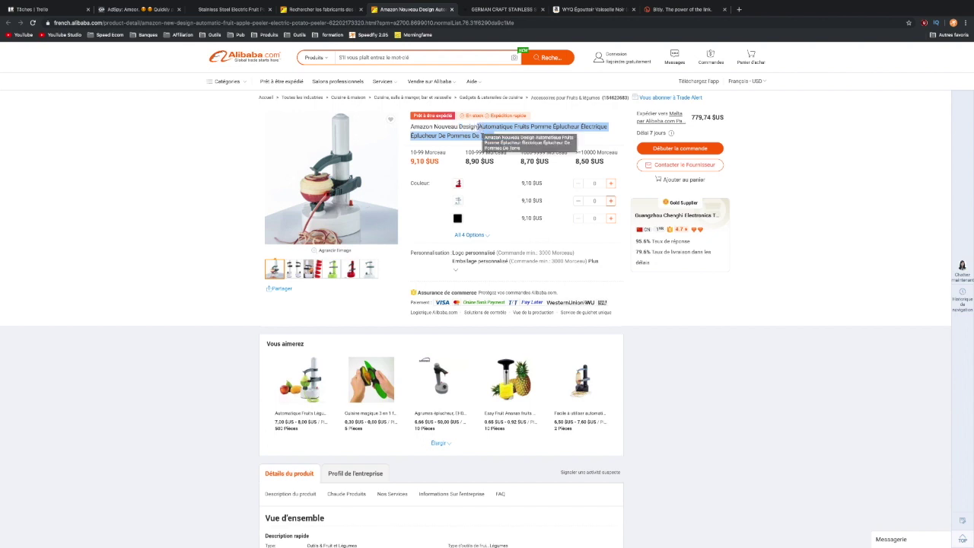
right_click(483, 128)
click(510, 130)
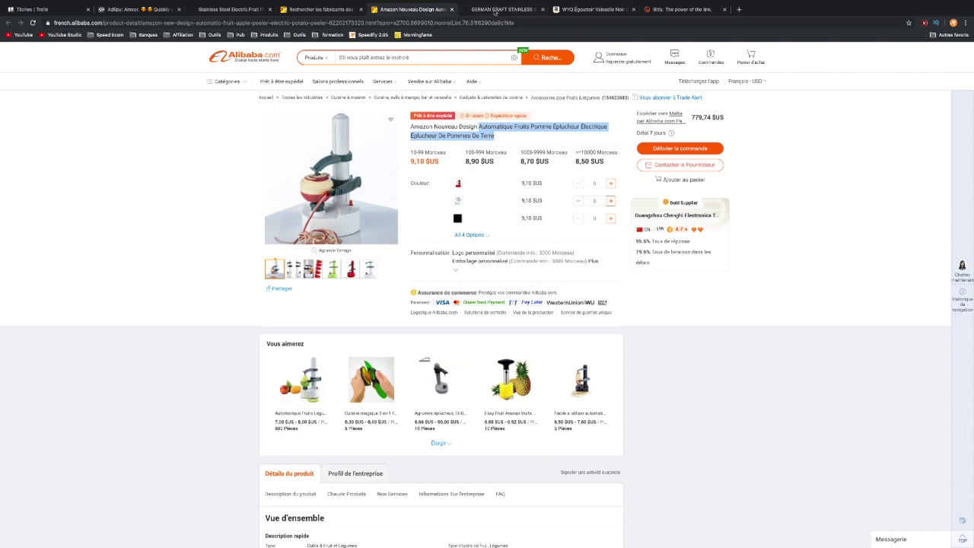
- Load the French AliExpress homepage in the browser tab showing the German Craft stainless dish rack
click(494, 10)
text(aliexpr)
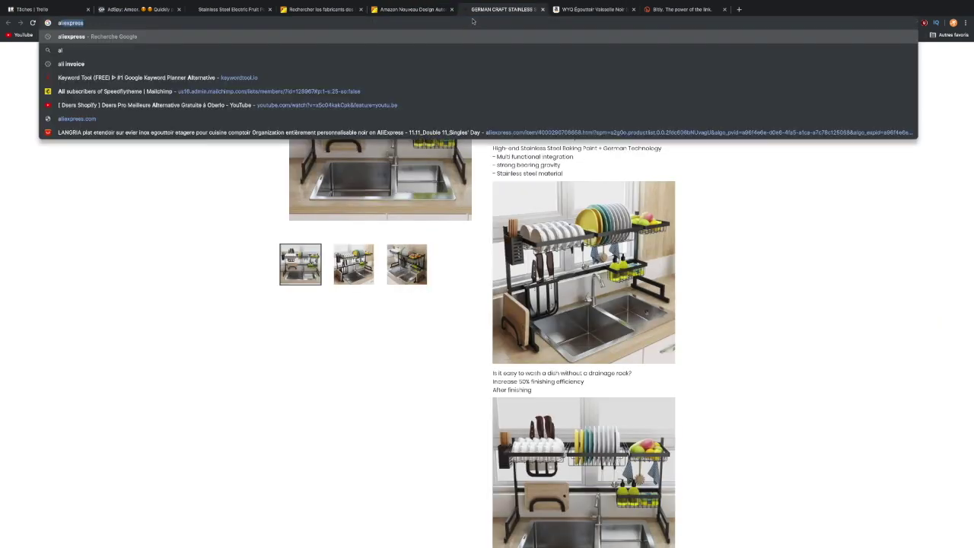
text(ess)
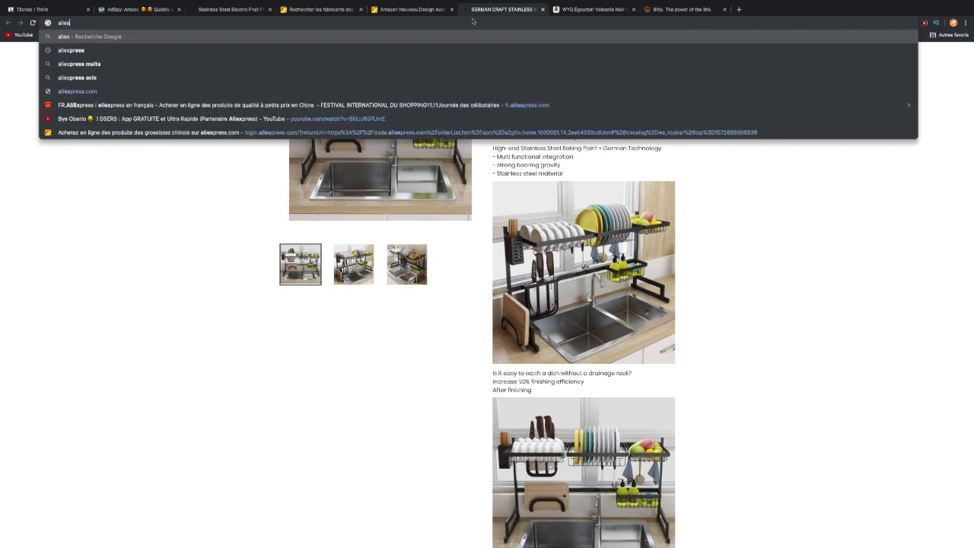
key(Return)
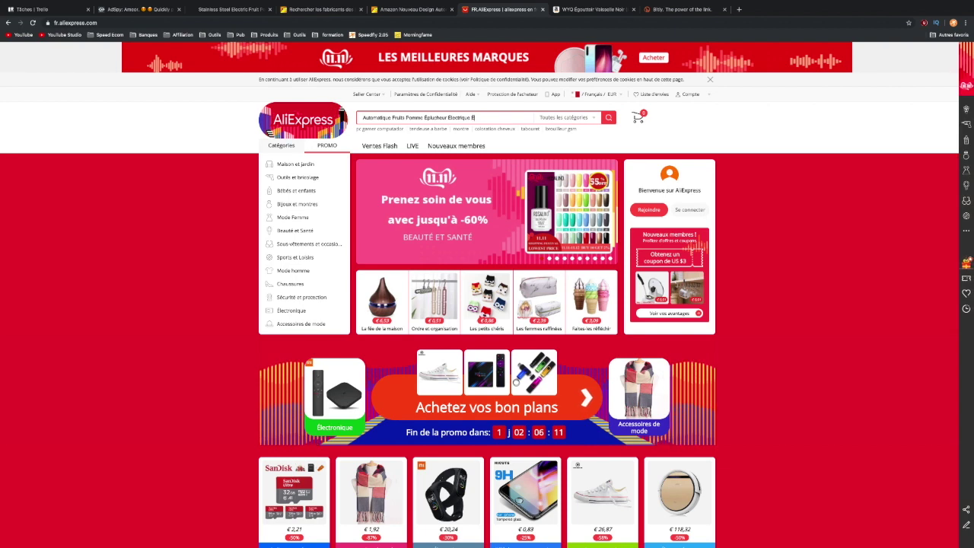
- Search AliExpress for "Automatique Fruits Pomme Éplucheur Électrique" using the trimmed product title, and sort the results by orders
key(BackSpace)
key(BackSpace)
key(BackSpace)
key(BackSpace)
key(BackSpace)
key(Return)
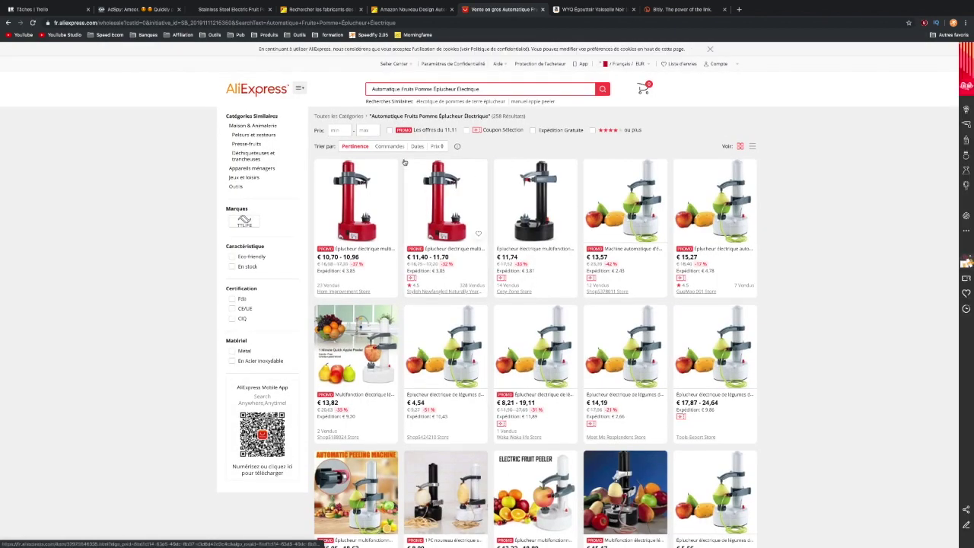
click(389, 146)
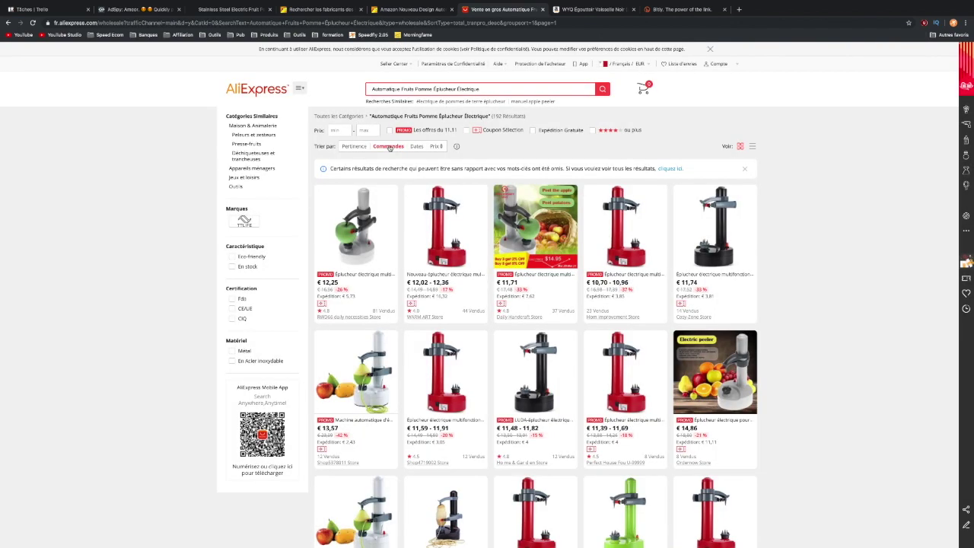
- Open the white "Machine automatique d'éplucheur de fruits" listing from Shop5378011 Store and review its price, shipping and description
scroll(347, 219, down, 1)
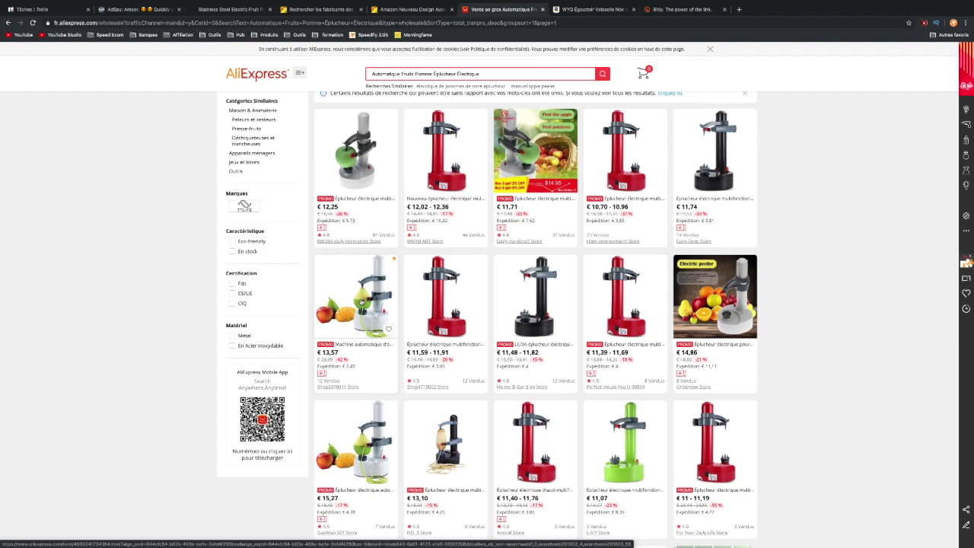
click(360, 301)
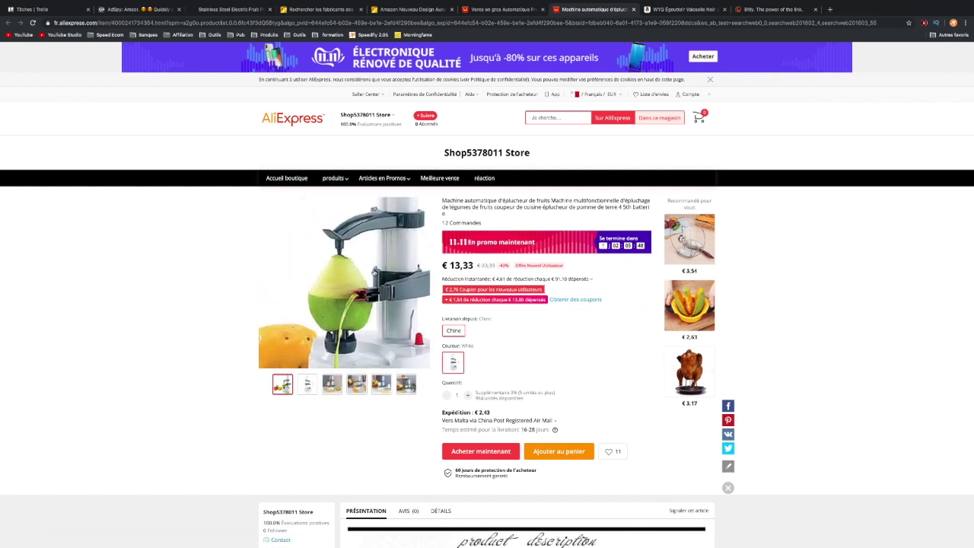
scroll(178, 297, down, 2)
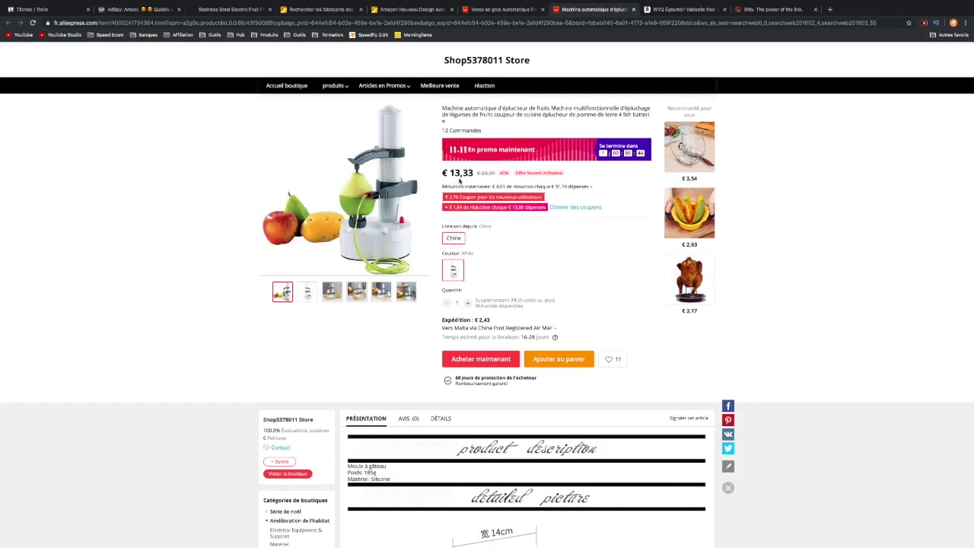
scroll(533, 305, down, 3)
scroll(533, 305, up, 3)
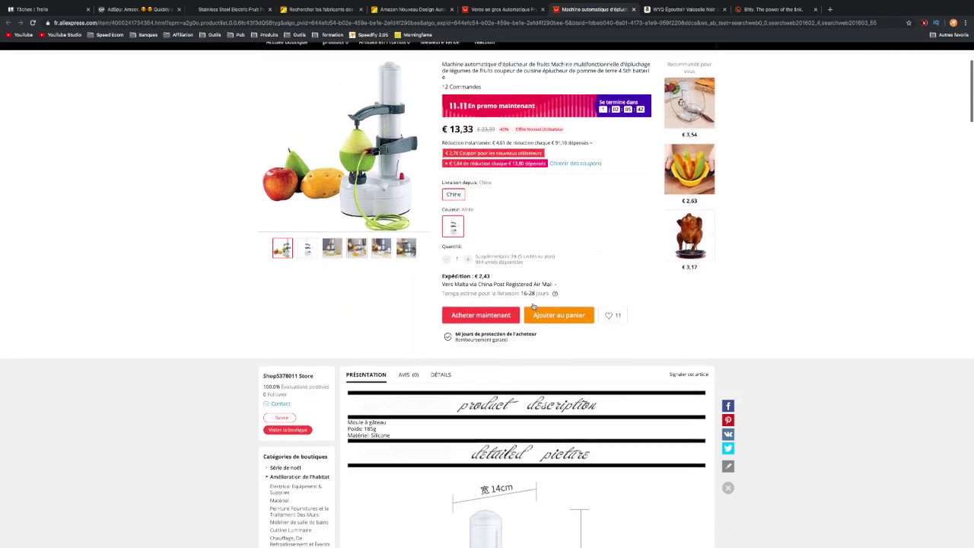
scroll(533, 305, up, 2)
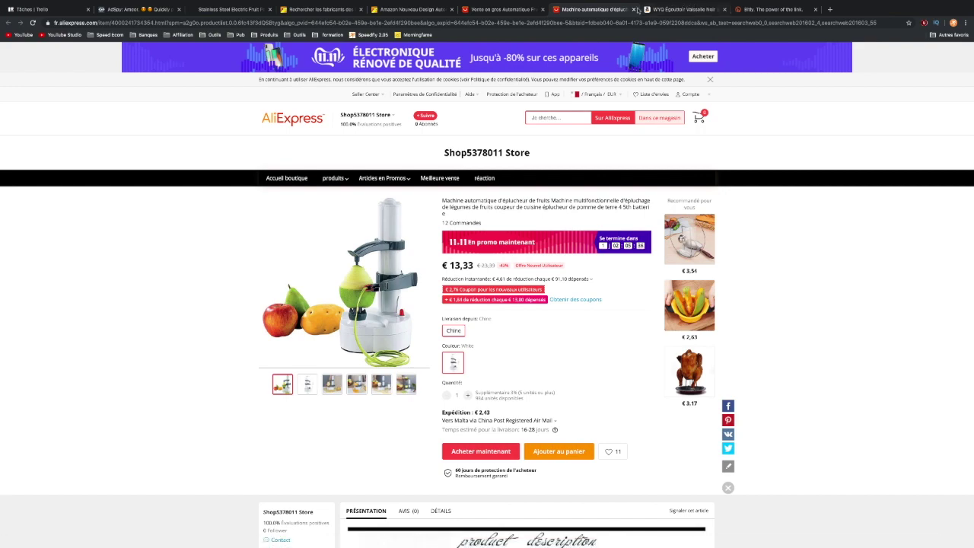
- Browse the recommended similar products below the listing and open Future House Store's stainless steel electric peeler
scroll(662, 320, down, 10)
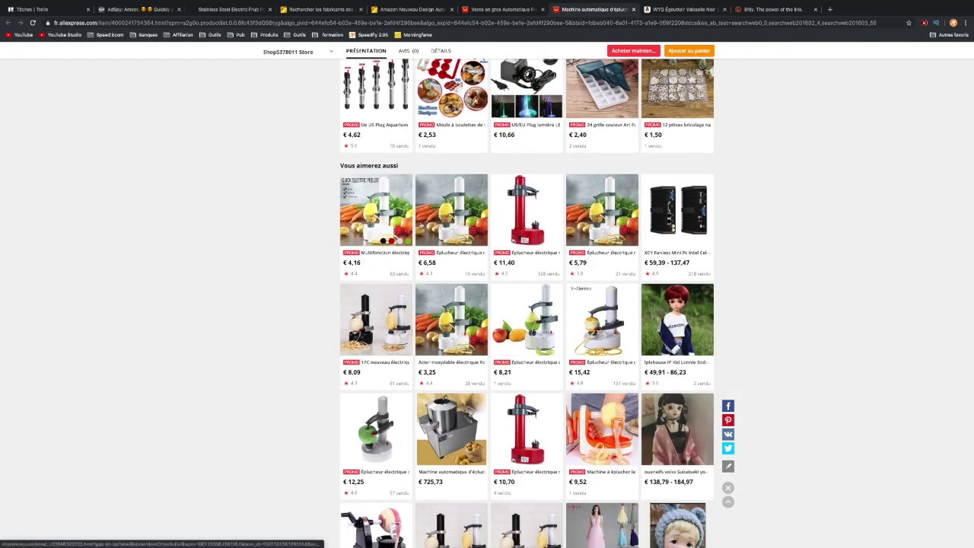
scroll(418, 226, up, 15)
scroll(391, 235, down, 14)
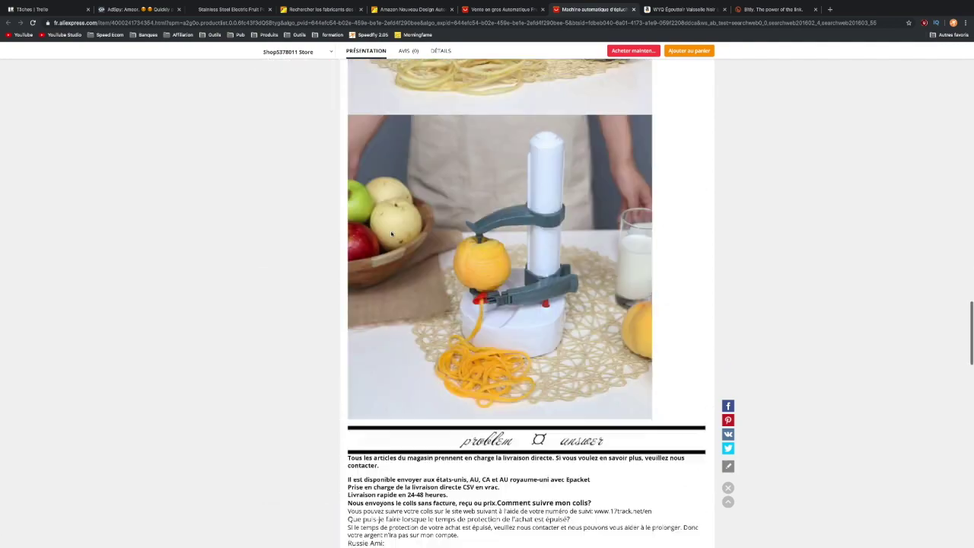
scroll(391, 235, down, 1)
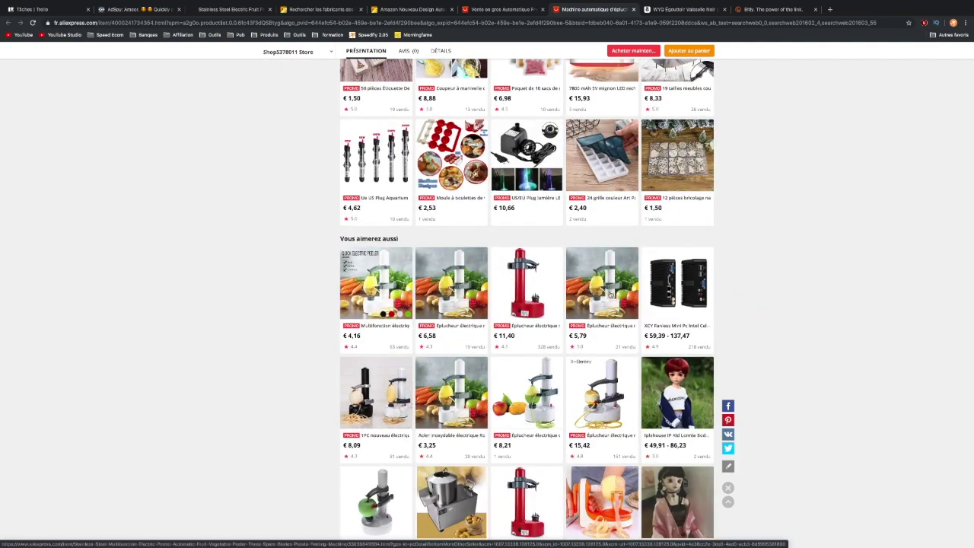
click(598, 294)
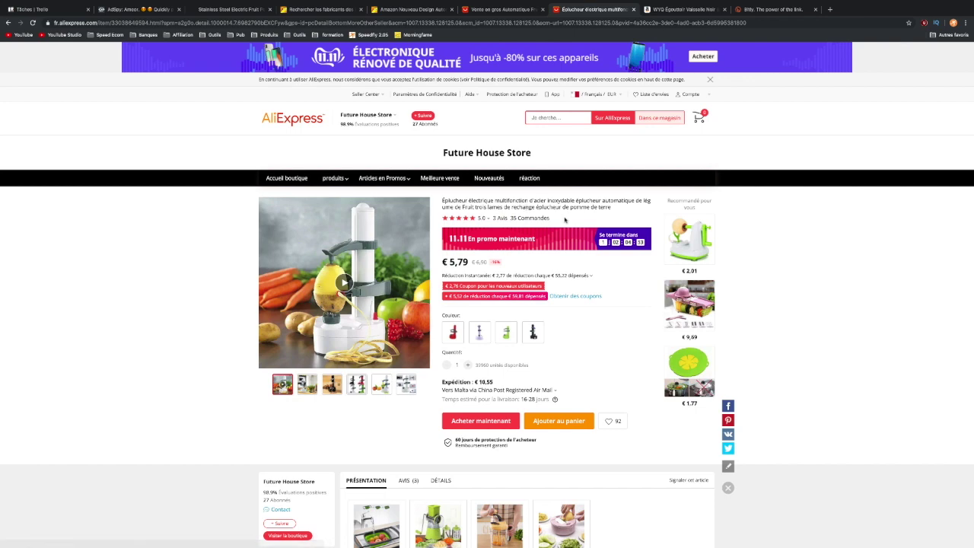
- Select the red colour of Future House Store's peeler and review the listing's description and photos
scroll(538, 288, down, 1)
click(511, 328)
click(453, 329)
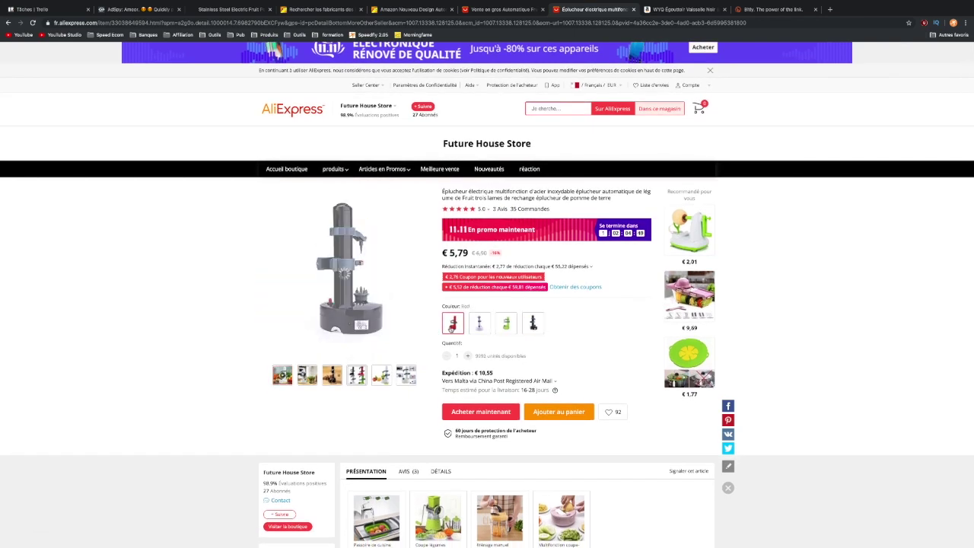
scroll(195, 334, down, 10)
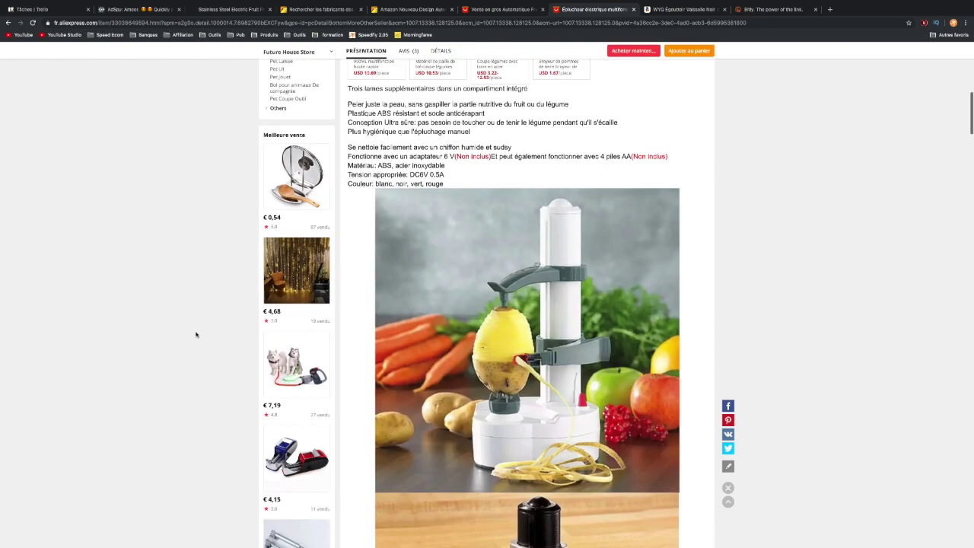
scroll(195, 334, down, 10)
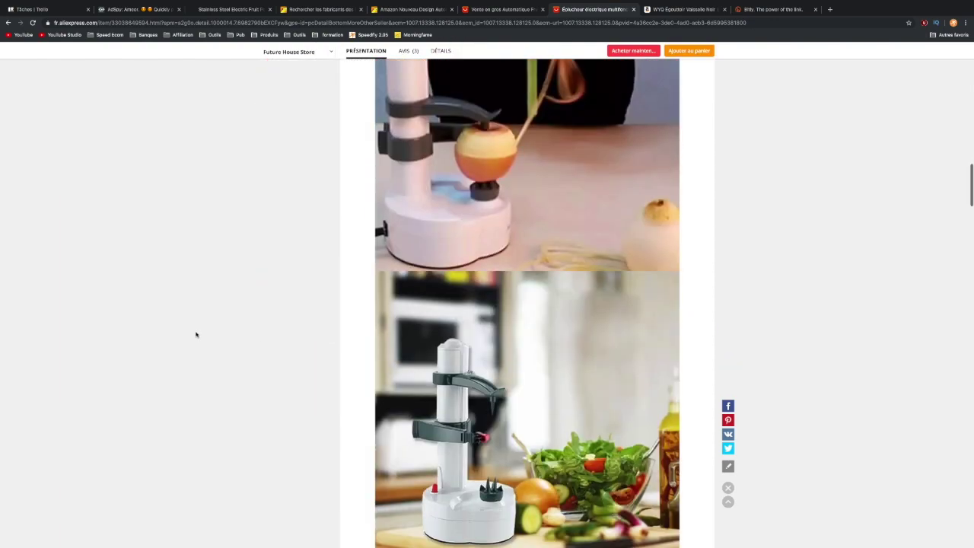
scroll(196, 334, up, 2)
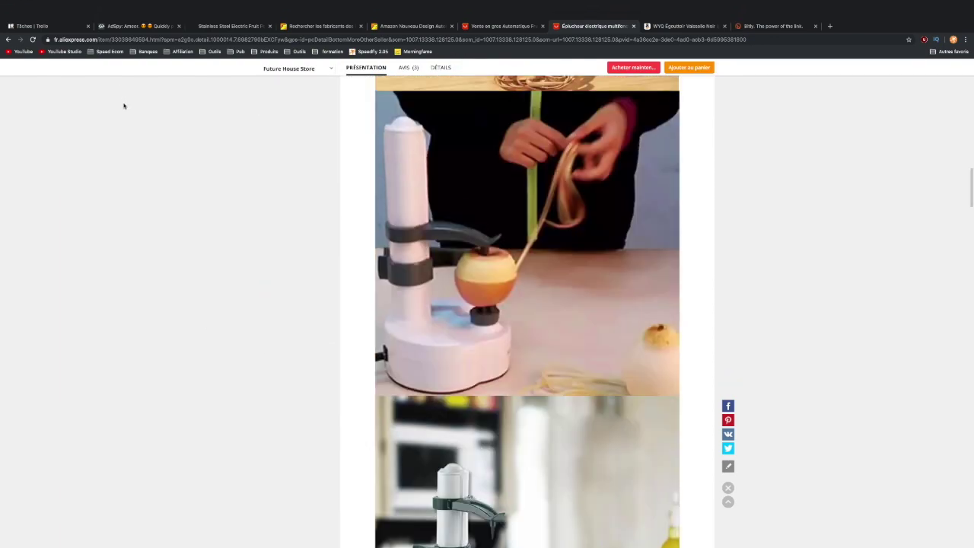
- Go back past the AdSpy ad to the Namejewels.shop product page of the Stainless Steel Electric Fruit Peeler
click(133, 10)
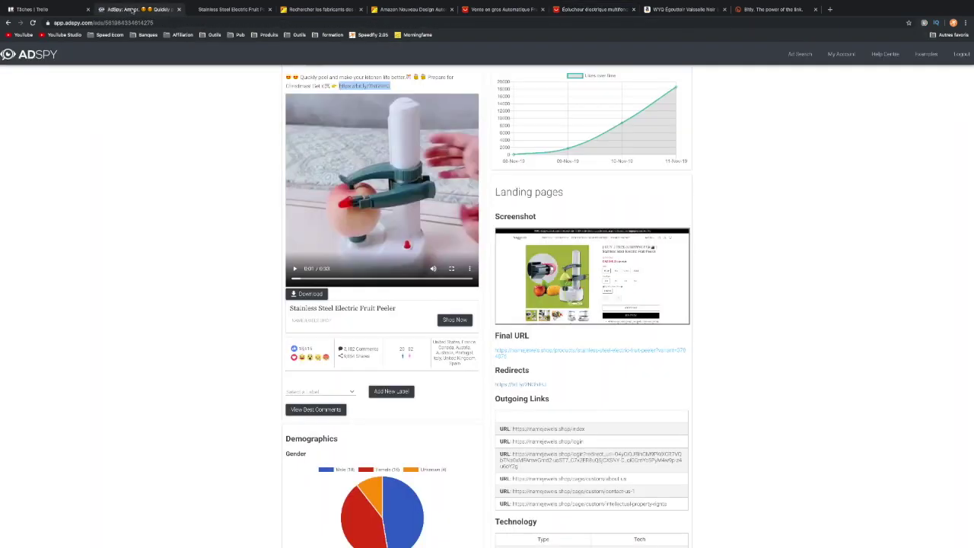
click(225, 9)
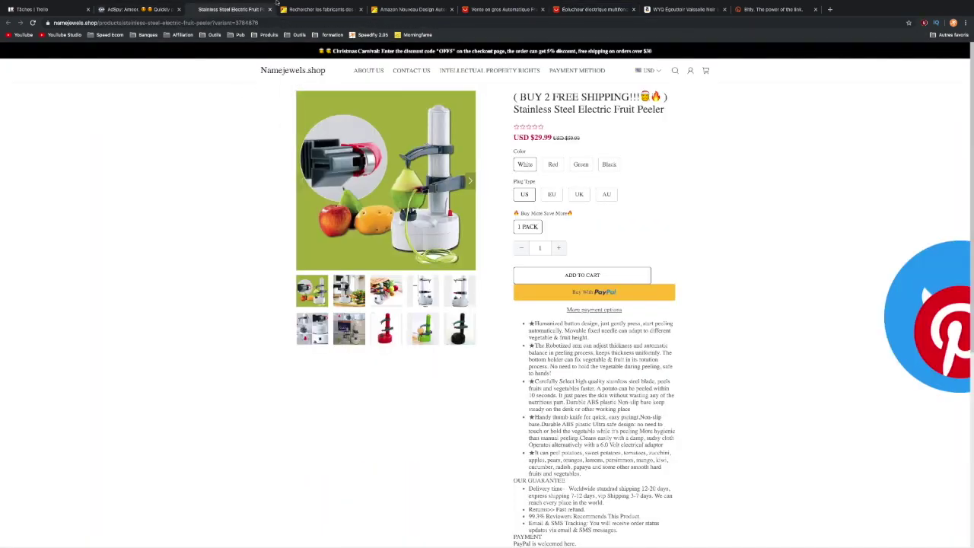
- Return to the fruit peeler ad in AdSpy and go back to the ad search results
click(312, 9)
click(137, 10)
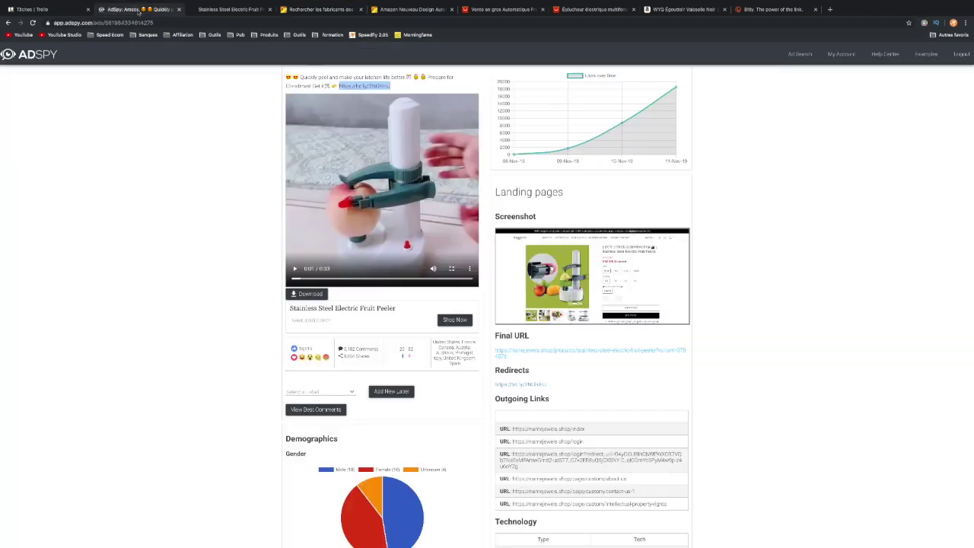
scroll(138, 179, up, 2)
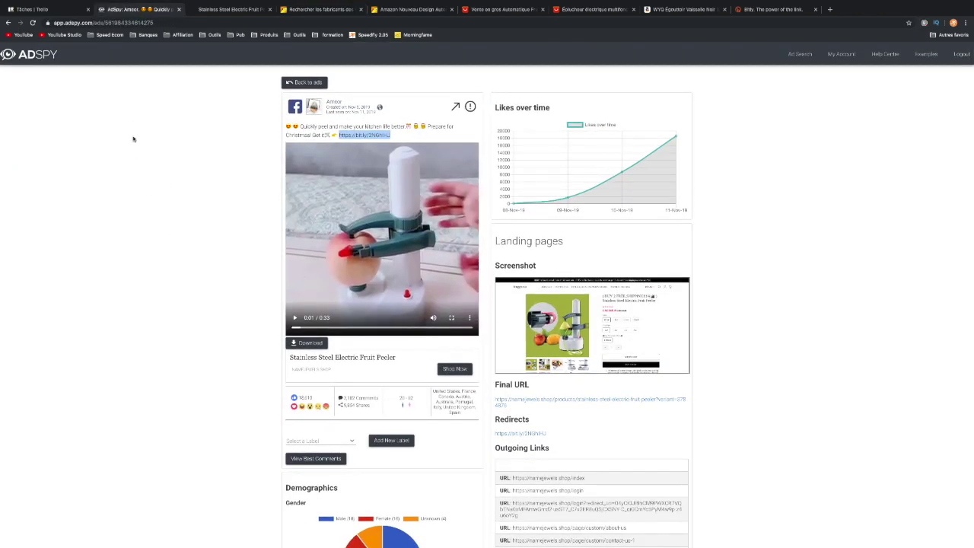
click(304, 82)
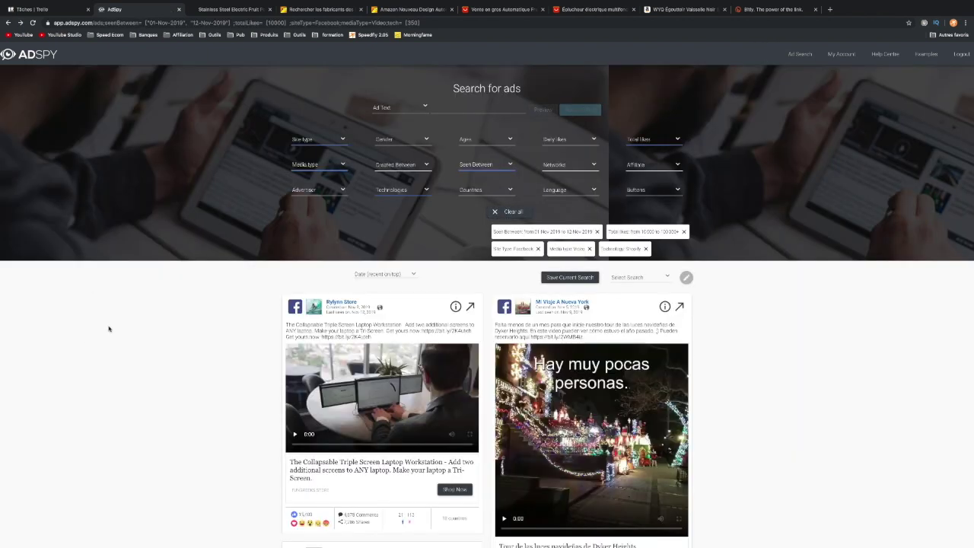
- Browse the ad results and preview the SimpleGauge and Best Dealz flying toy videos
scroll(110, 340, down, 10)
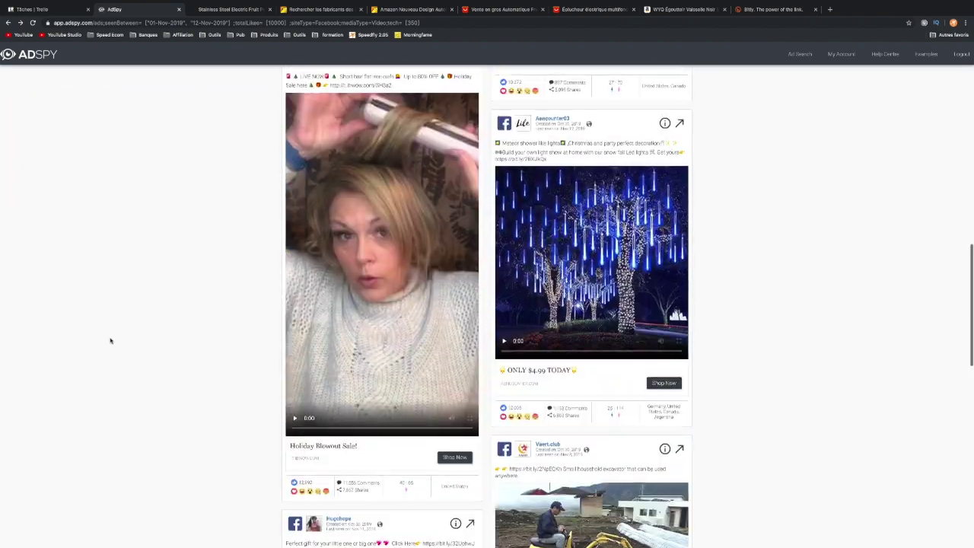
scroll(111, 340, down, 12)
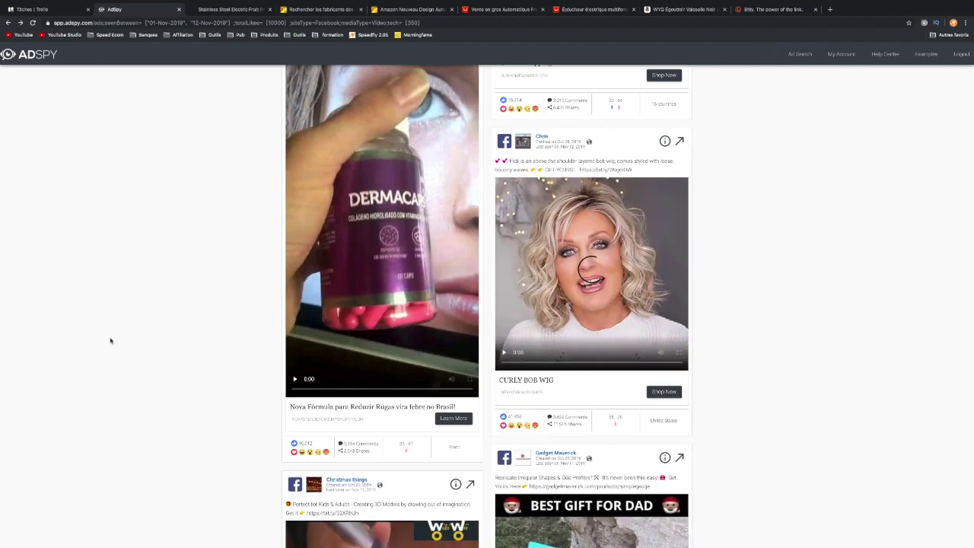
scroll(110, 340, down, 3)
scroll(111, 340, down, 3)
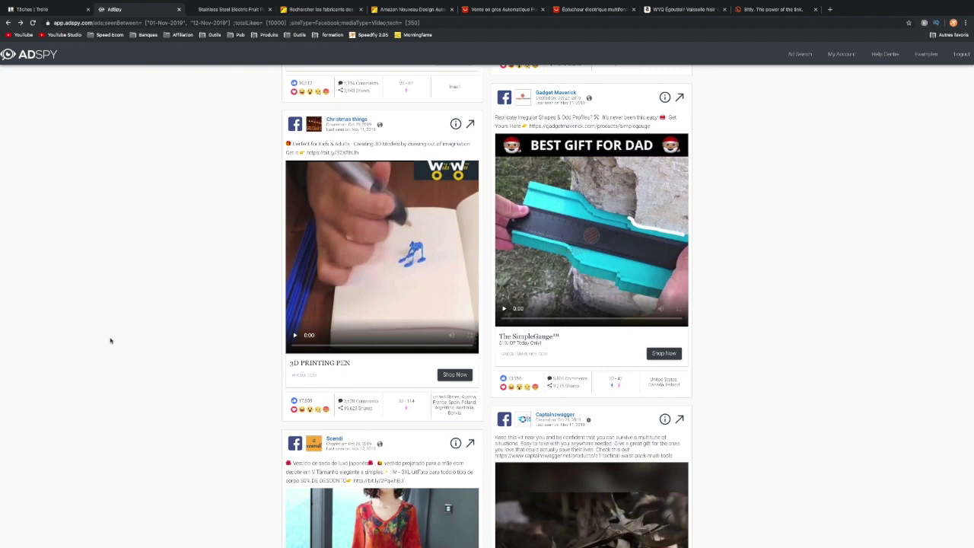
click(504, 308)
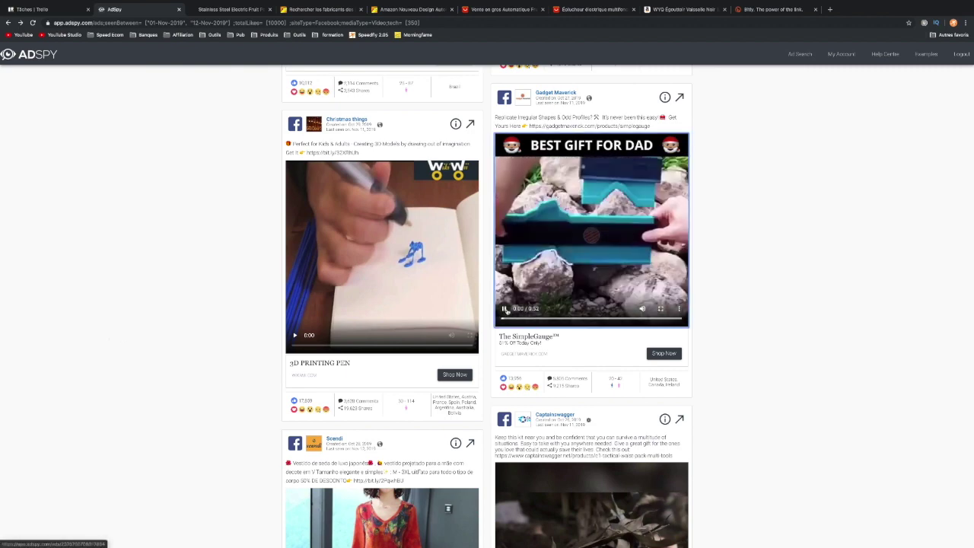
scroll(505, 308, down, 10)
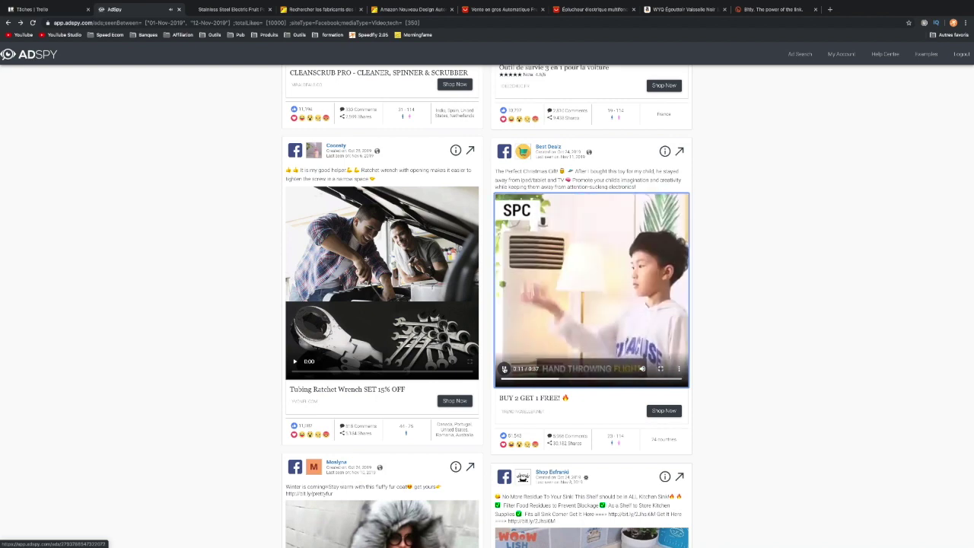
click(503, 368)
- Continue through the ad results past the Triangular Sink Drain Shelf to Simplystyl.online's heated insoles ad
scroll(241, 381, down, 3)
scroll(240, 382, down, 2)
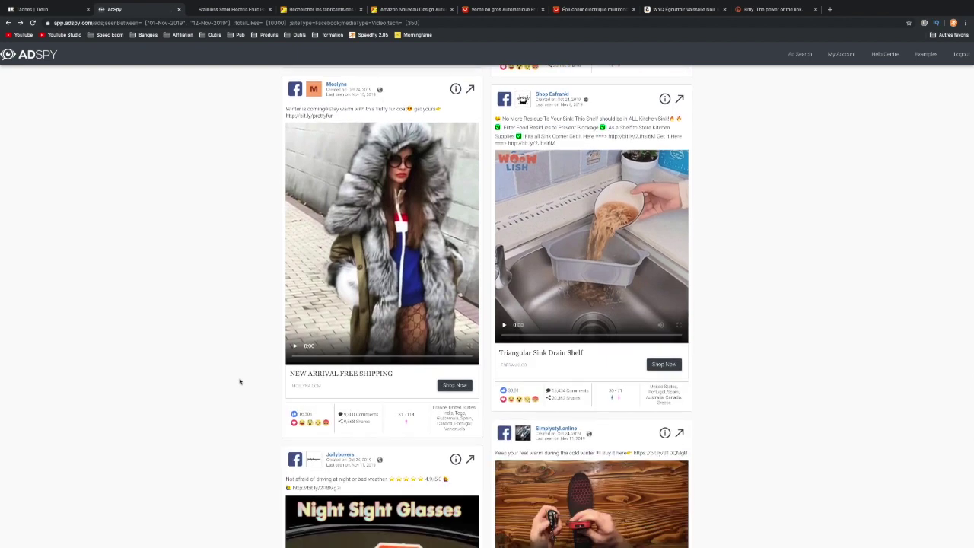
scroll(698, 403, down, 1)
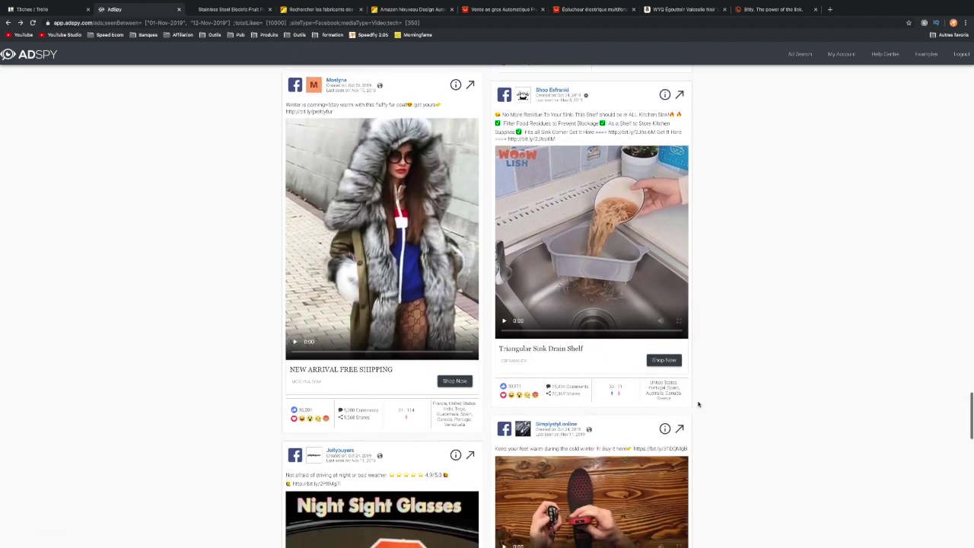
scroll(692, 405, up, 2)
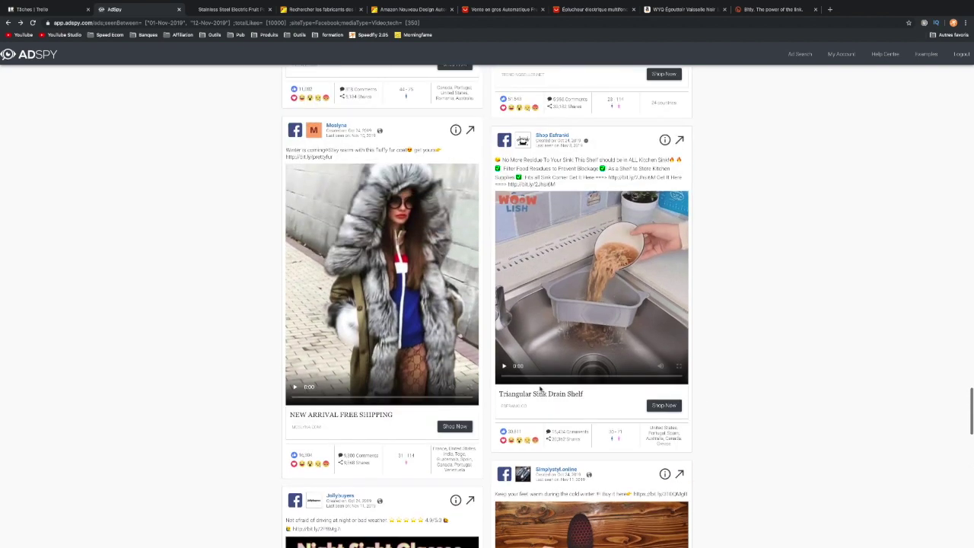
scroll(724, 321, down, 4)
scroll(723, 321, down, 1)
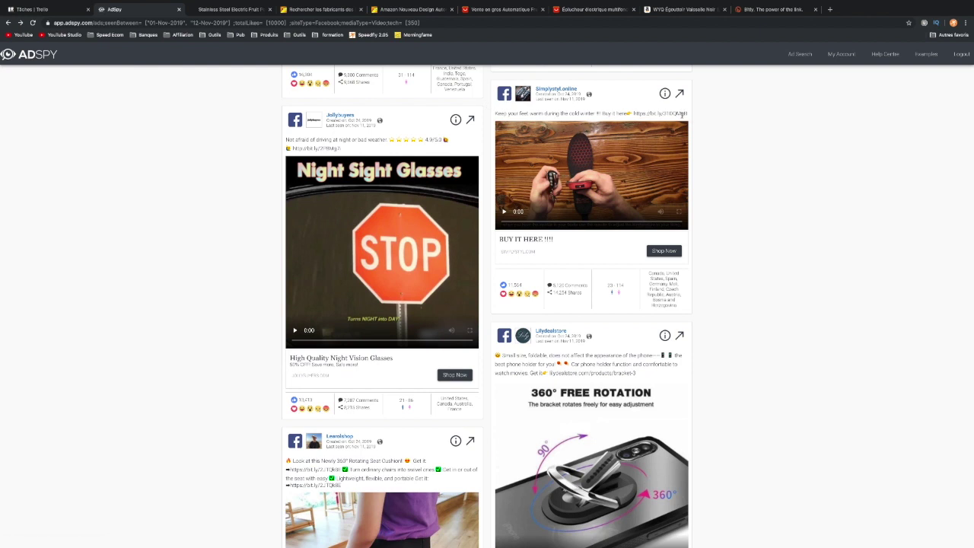
- Preview several moments of Simplystyl.online's heated insoles video and open the ad's details
click(504, 212)
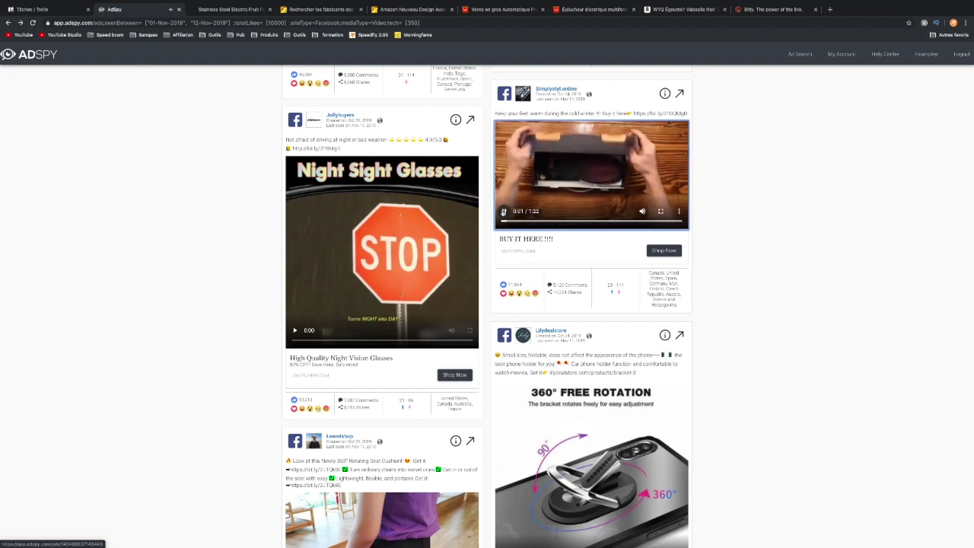
click(528, 221)
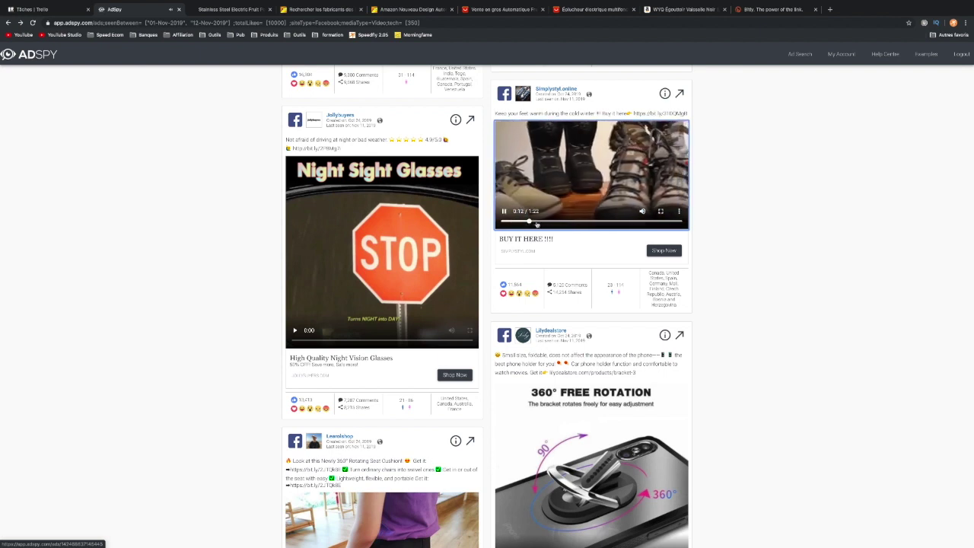
click(558, 221)
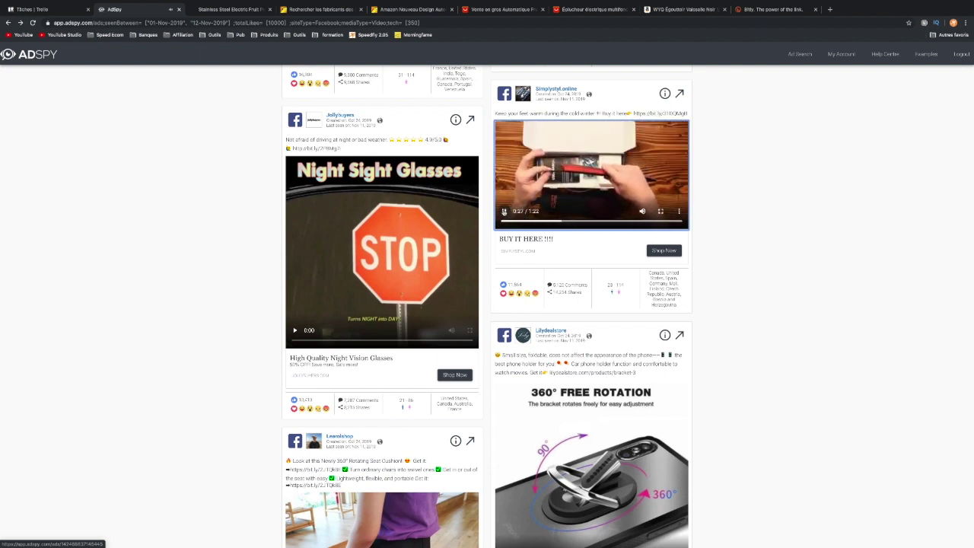
click(586, 221)
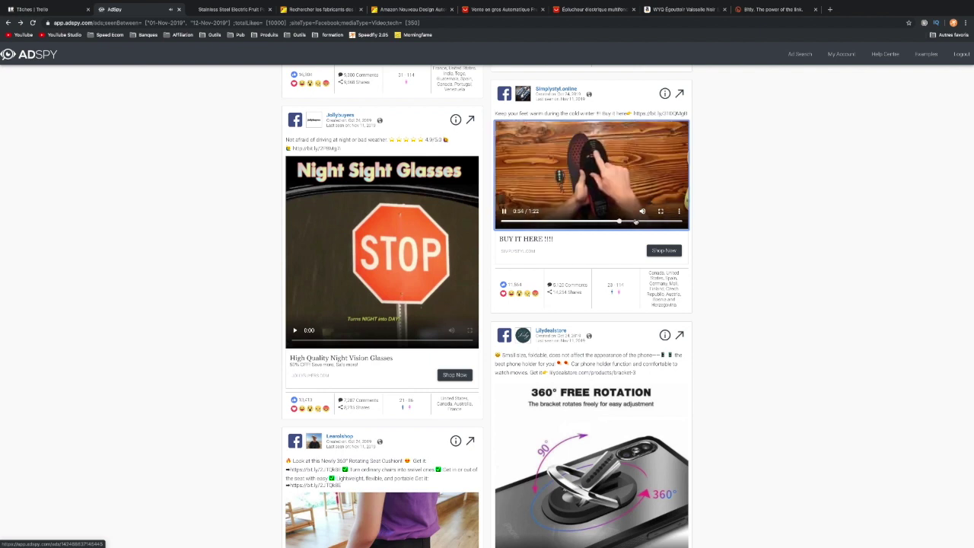
click(665, 95)
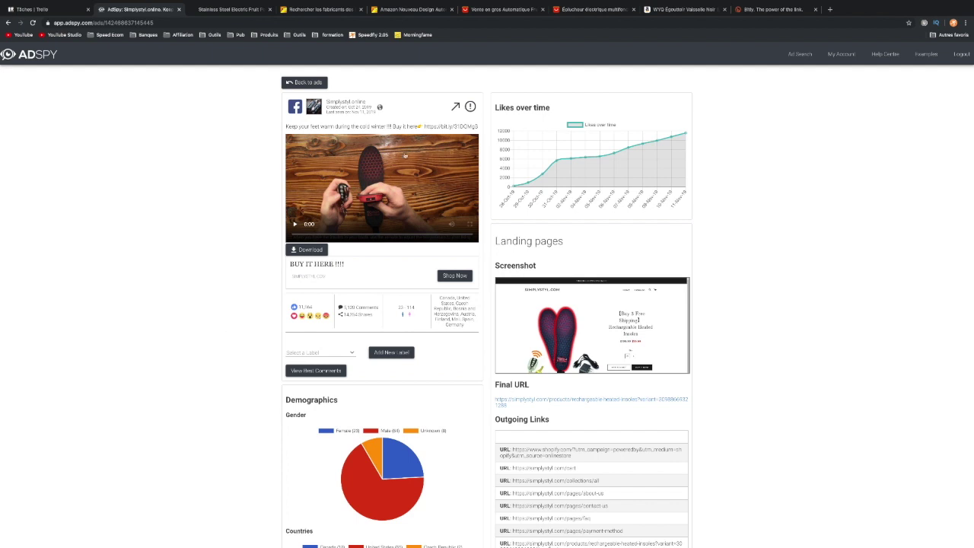
- Open the Bitly statistics for the insoles ad's short link and review its clicks, referrers and locations
drag(478, 126, 424, 127)
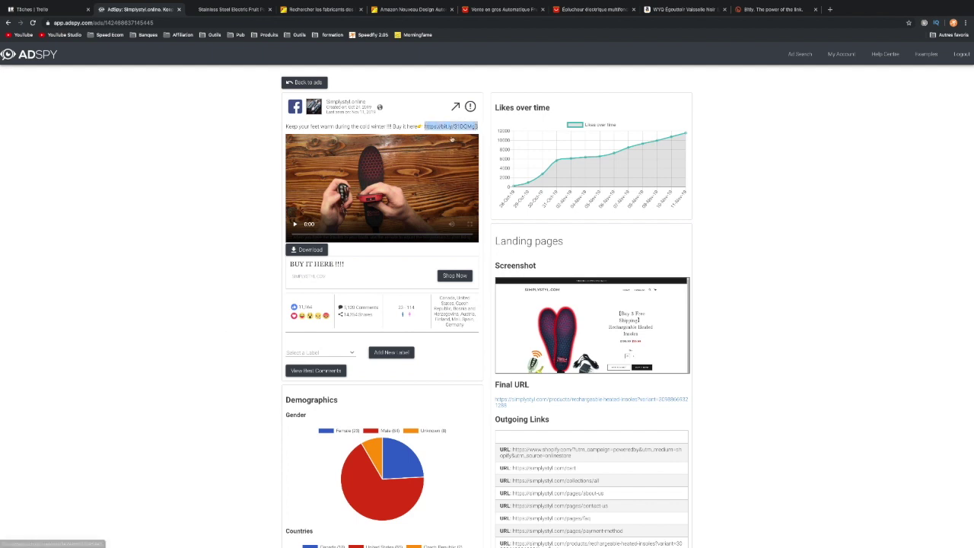
click(829, 9)
text(https://bit.ly/31DQMgB)
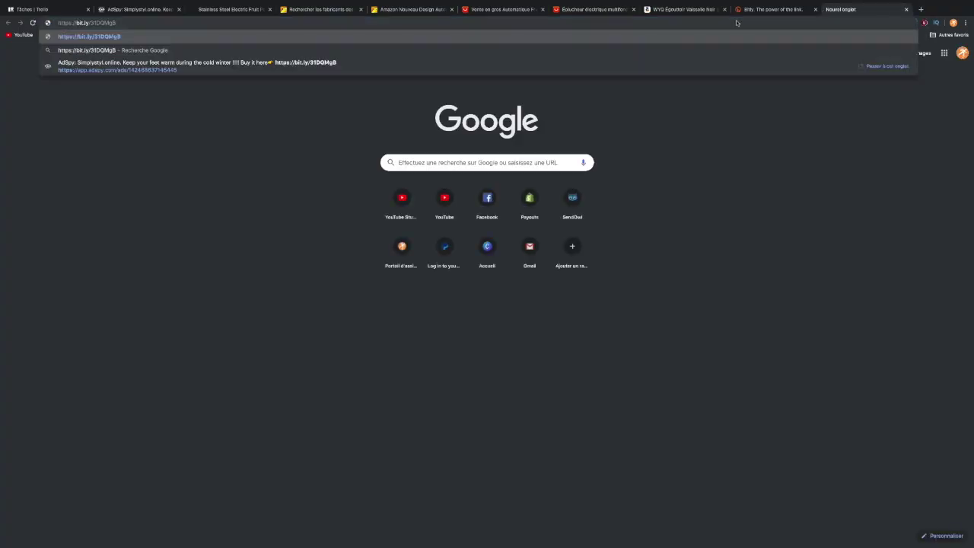
key(Return)
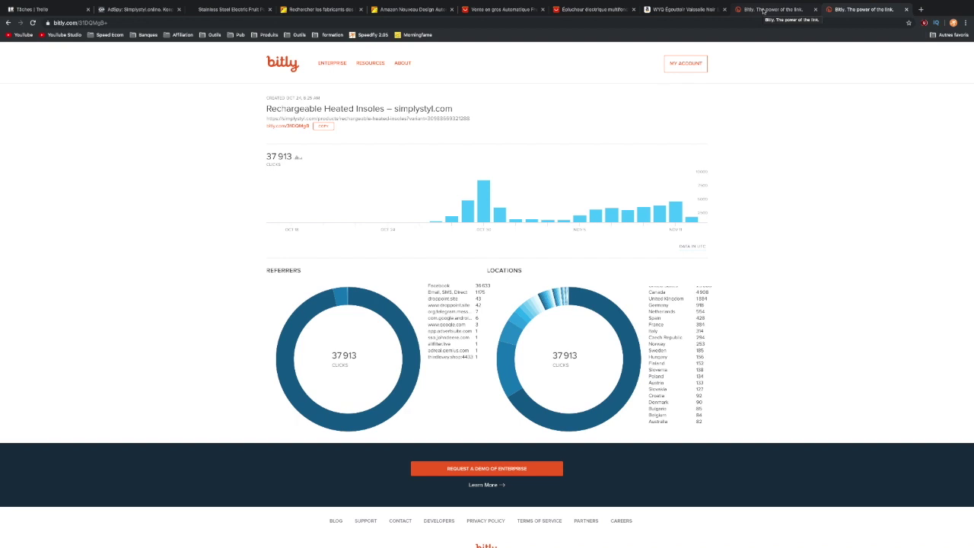
scroll(654, 308, down, 3)
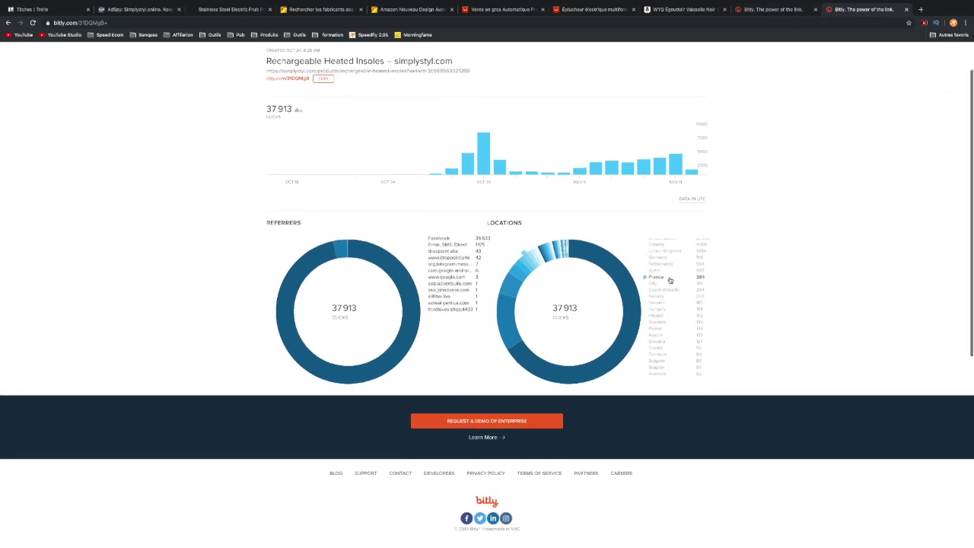
scroll(670, 278, up, 2)
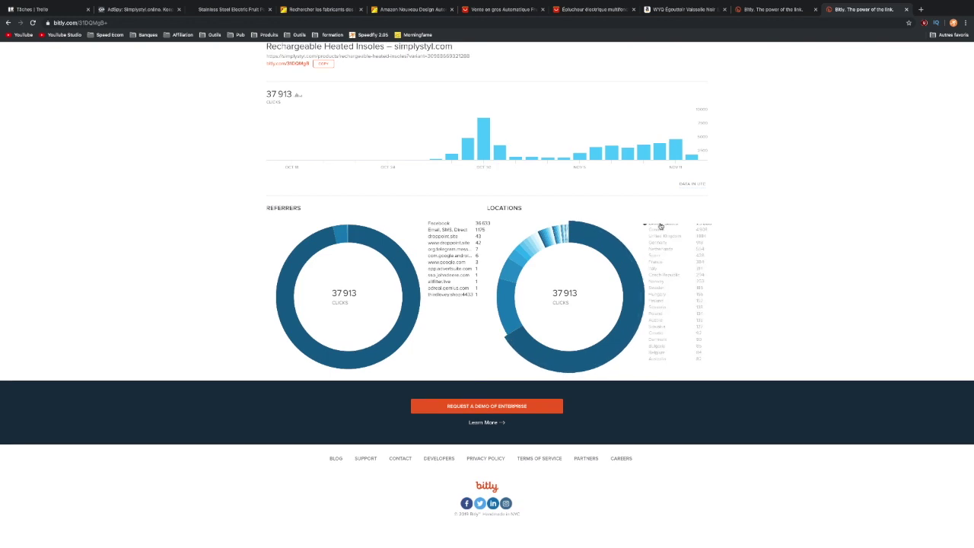
scroll(742, 100, up, 1)
- Close the insoles statistics, compare with the fruit peeler's Bitly statistics and return to the insoles ad in AdSpy
click(905, 9)
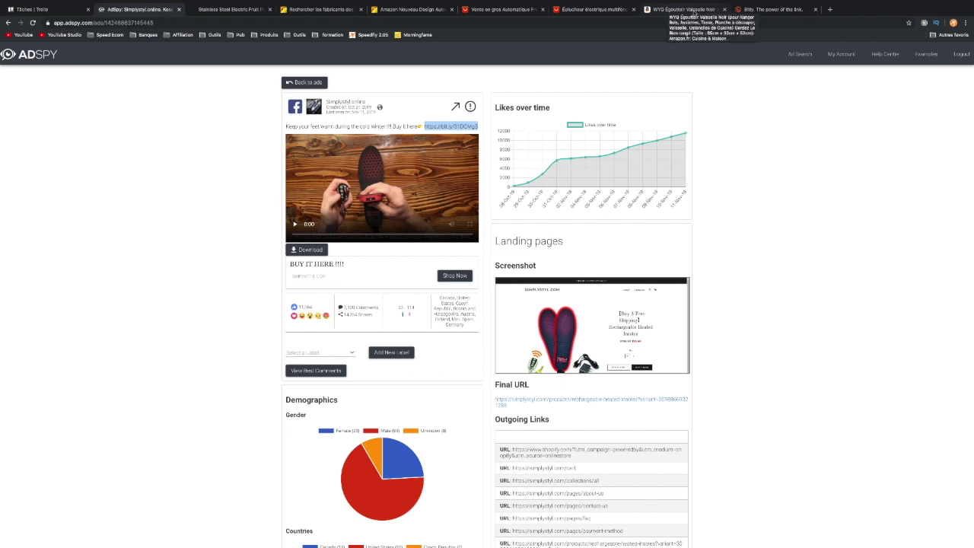
click(765, 10)
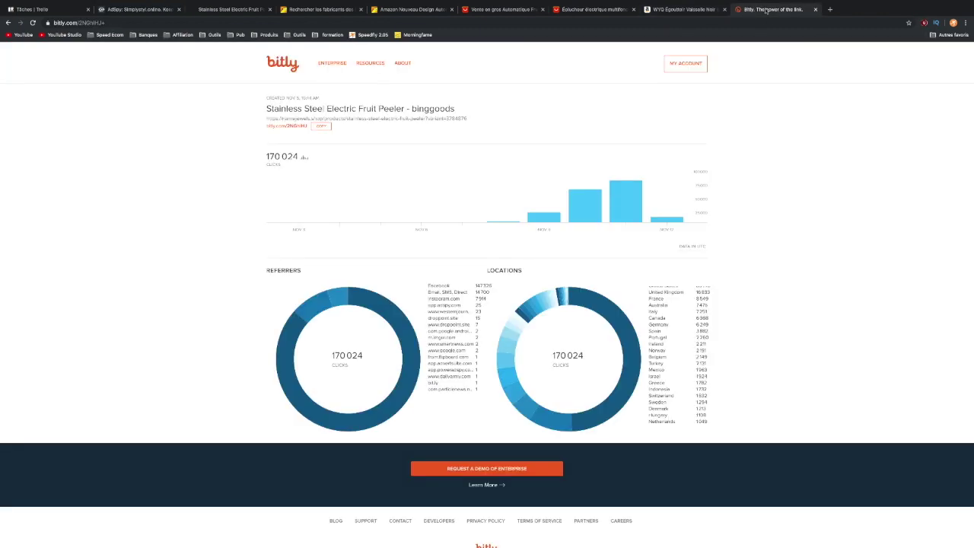
click(122, 10)
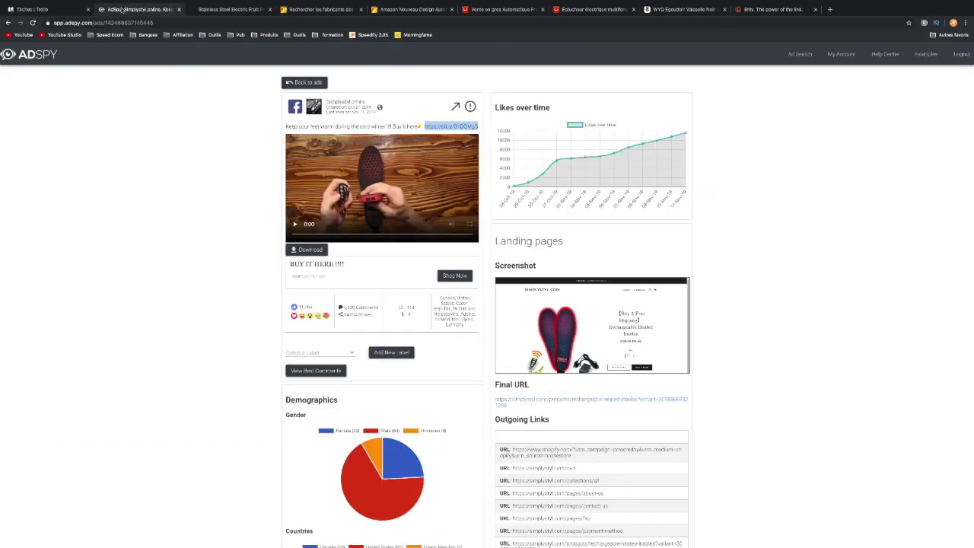
- Open the ad's simplystyl.com landing page and review the Rechargeable Heated Insoles' price, photos and description
click(569, 400)
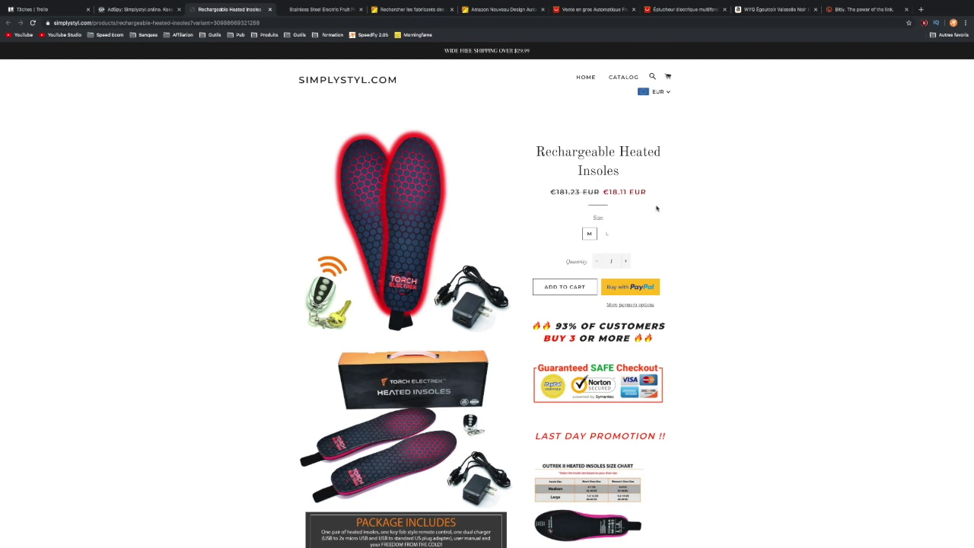
scroll(750, 370, down, 2)
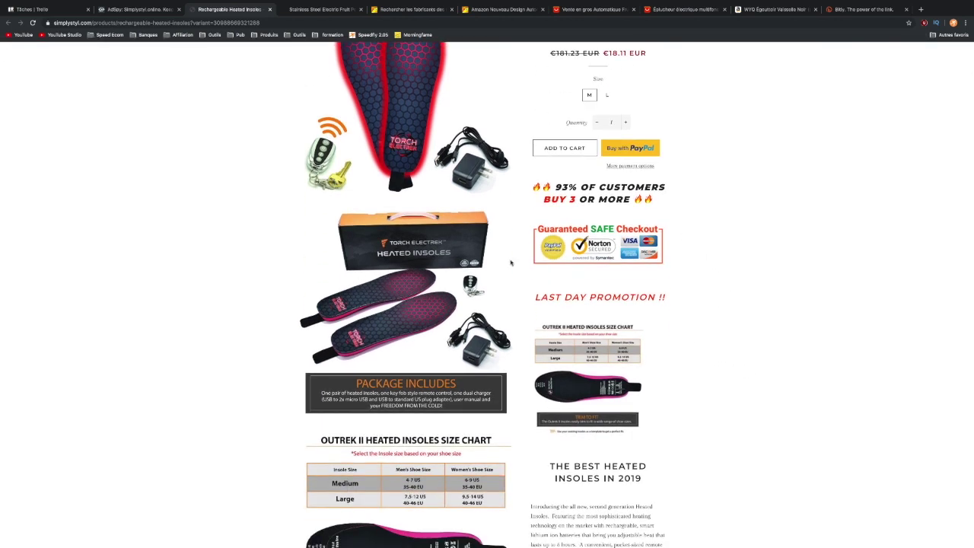
scroll(481, 266, down, 6)
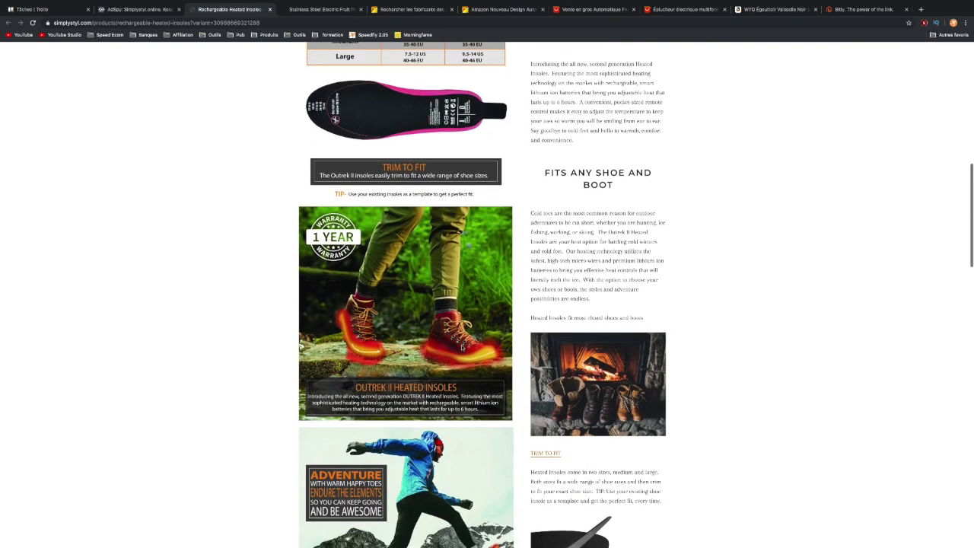
scroll(447, 344, down, 7)
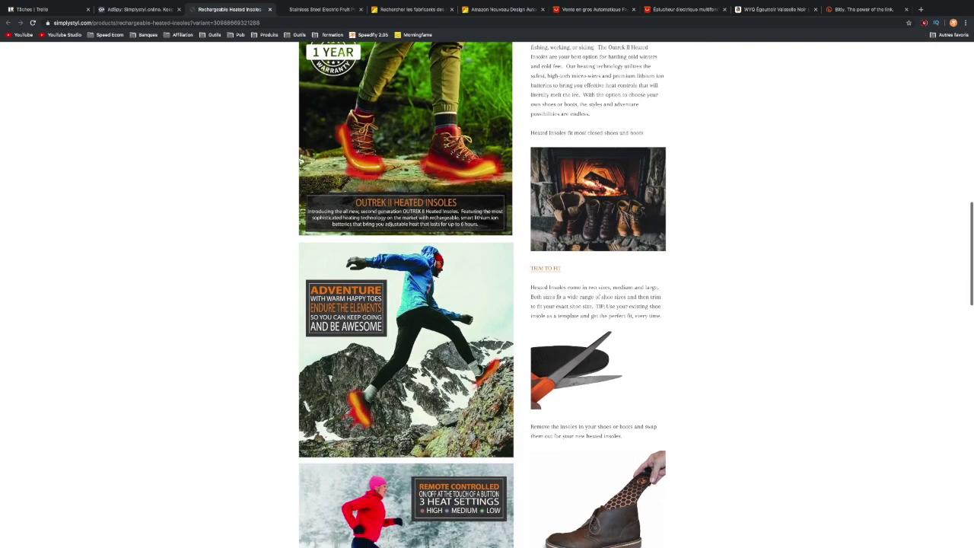
scroll(448, 344, down, 3)
scroll(447, 344, up, 20)
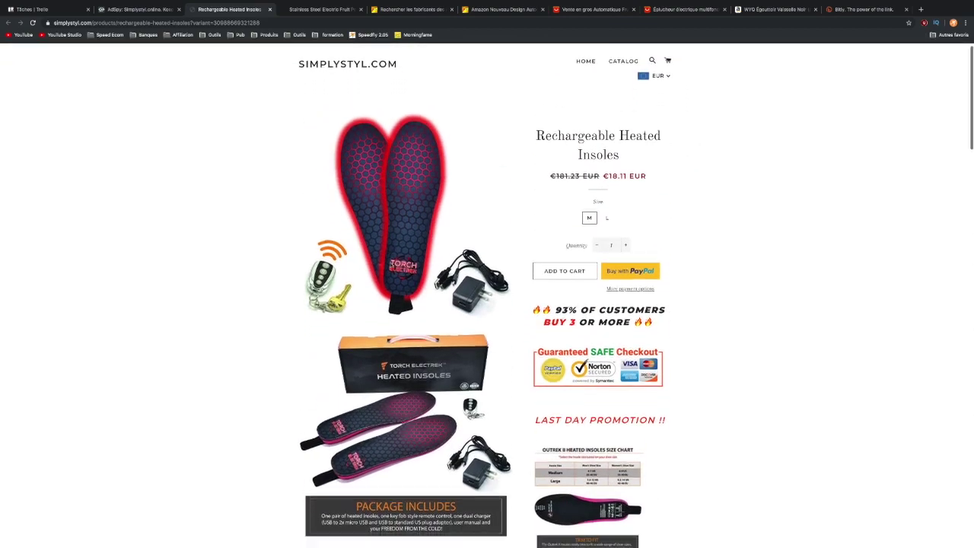
- Look up the insoles from their product photo and scan AliExpress results for "Outrek 2 Electric Heated Insoles"
scroll(426, 320, down, 1)
right_click(379, 225)
click(449, 257)
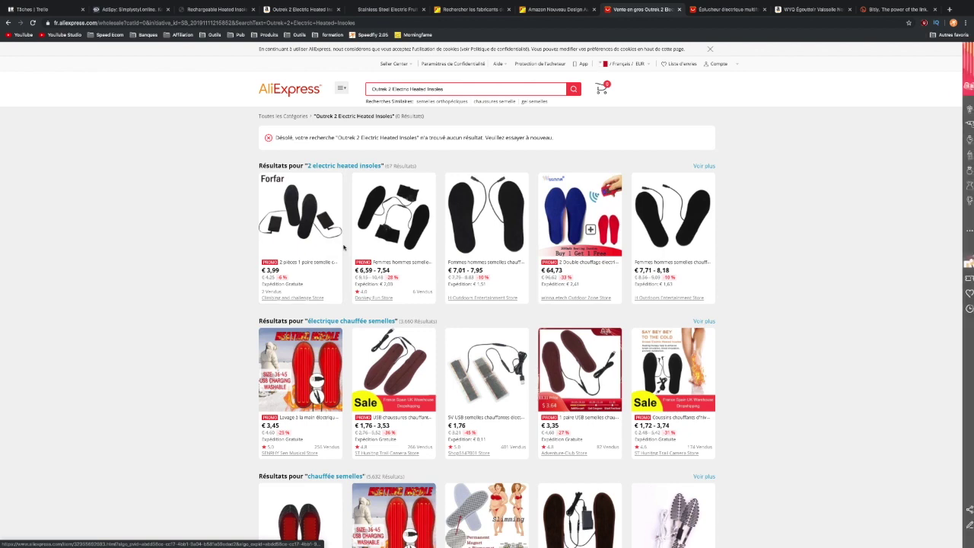
scroll(343, 246, down, 1)
scroll(169, 239, down, 1)
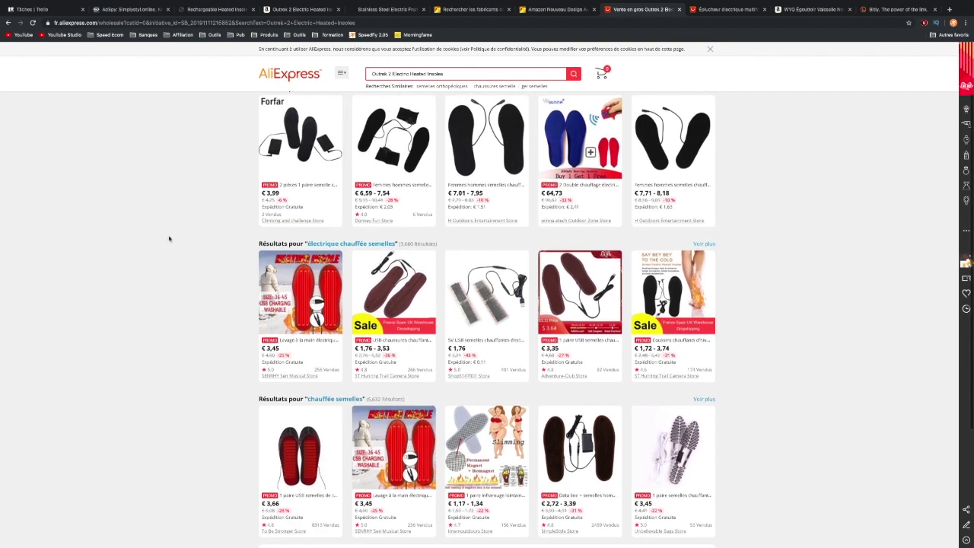
scroll(169, 239, up, 2)
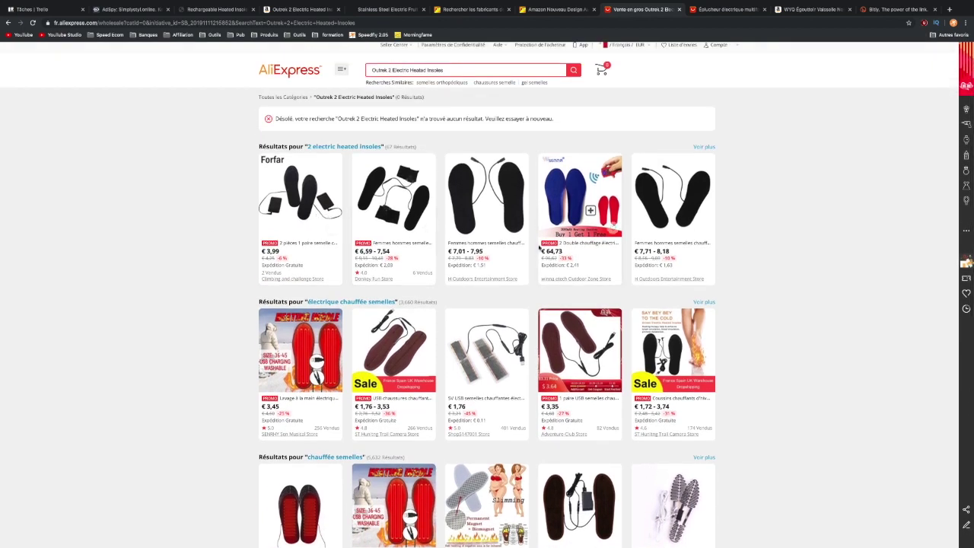
- Open SENRHY Sen Musical Store's red USB heating insole listing and check its price and shipping
scroll(347, 260, down, 2)
click(296, 263)
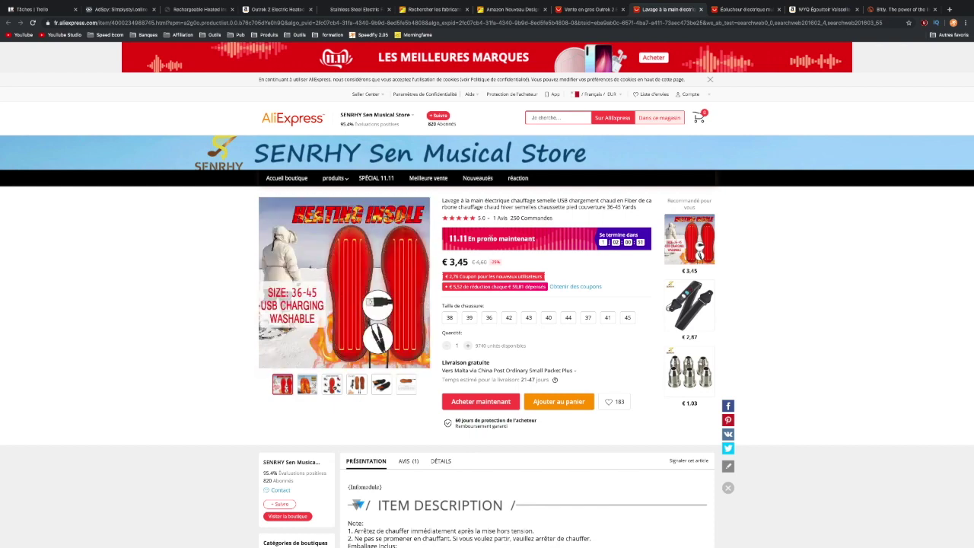
scroll(518, 320, down, 1)
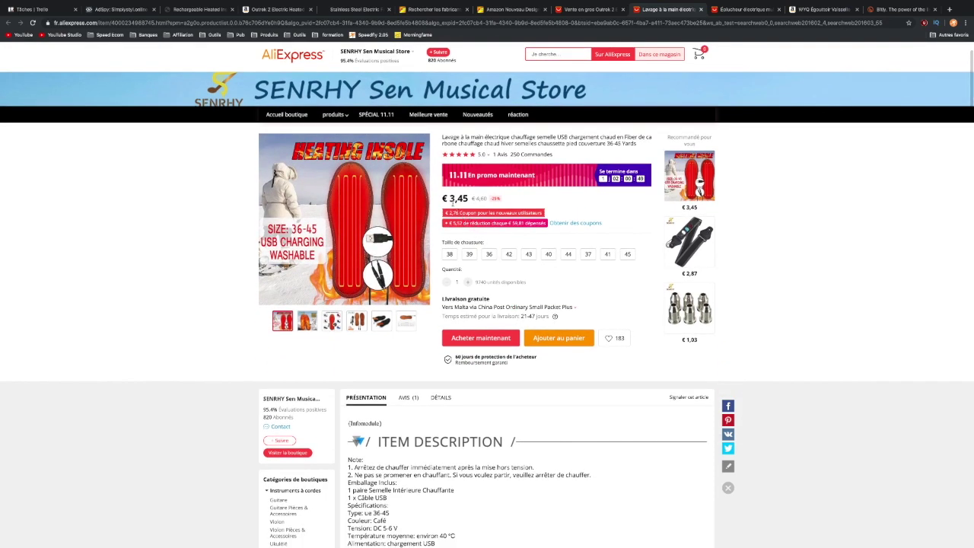
- Close the AliExpress red insole listing and the Amazon insoles page, and return to the filtered ad results in AdSpy
scroll(509, 204, up, 1)
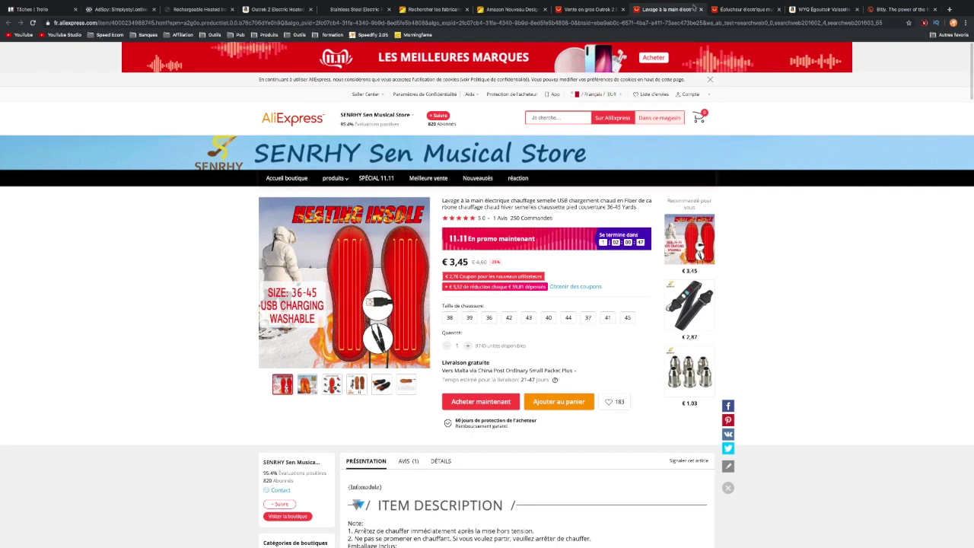
click(701, 10)
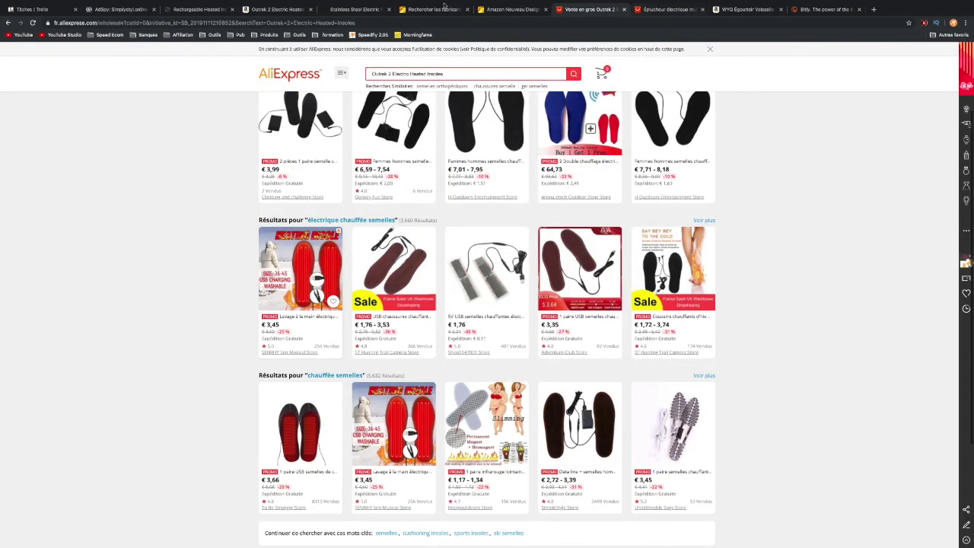
click(263, 10)
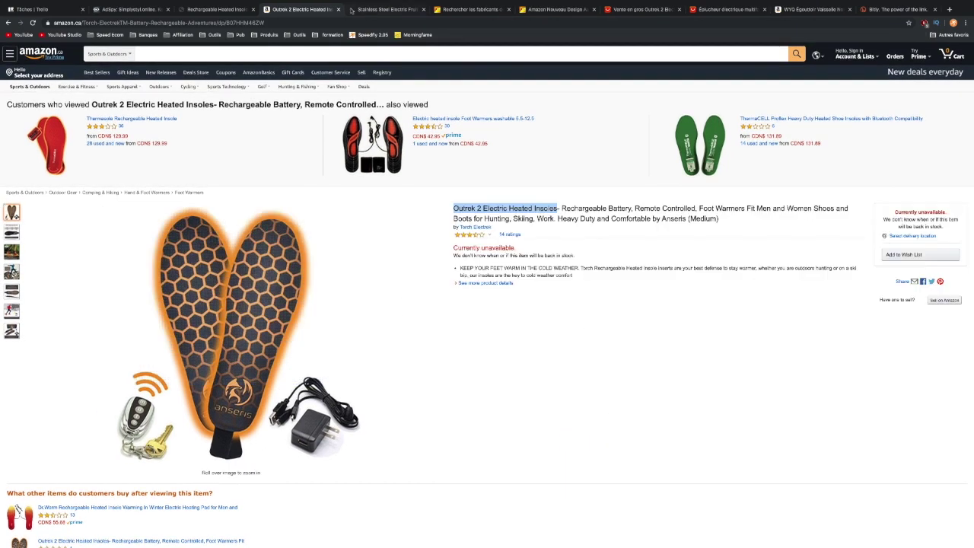
click(339, 9)
click(208, 11)
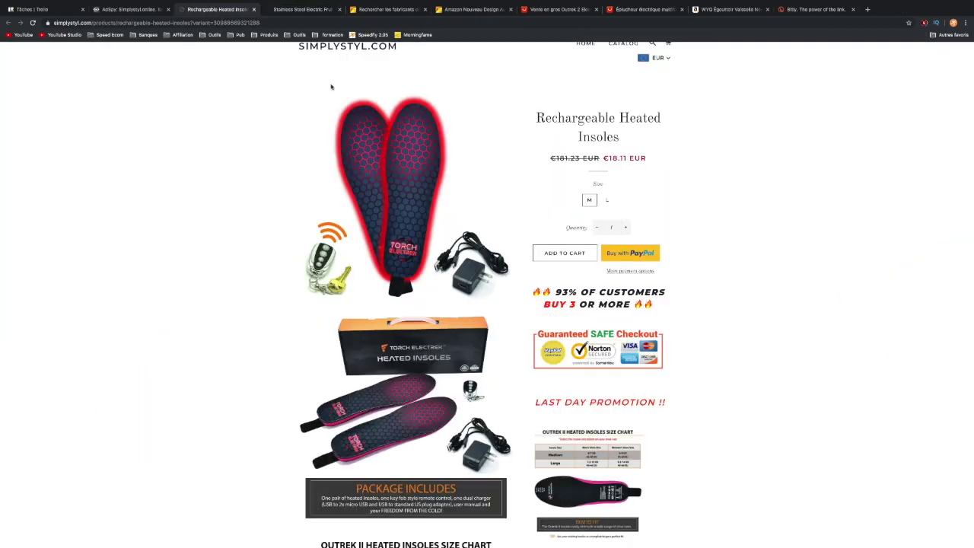
click(130, 11)
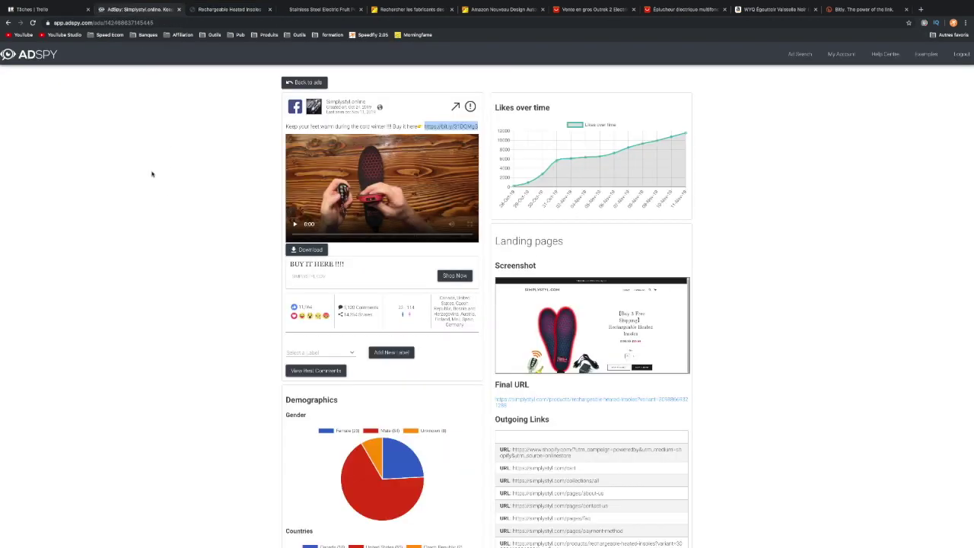
click(304, 82)
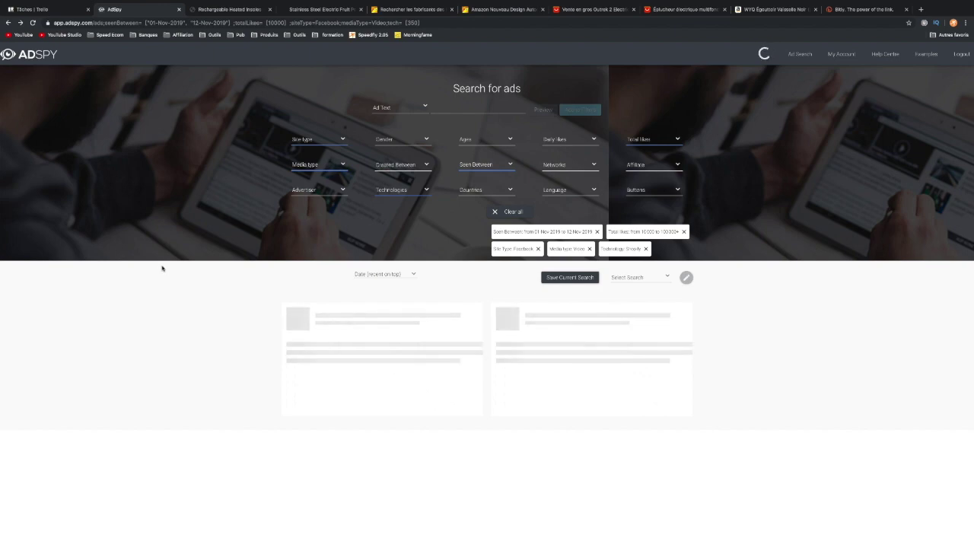
- Browse further down the ad results and watch Lilydealstore's Multipurpose Mobile Phone Bracket video
scroll(162, 273, down, 4)
scroll(162, 273, down, 10)
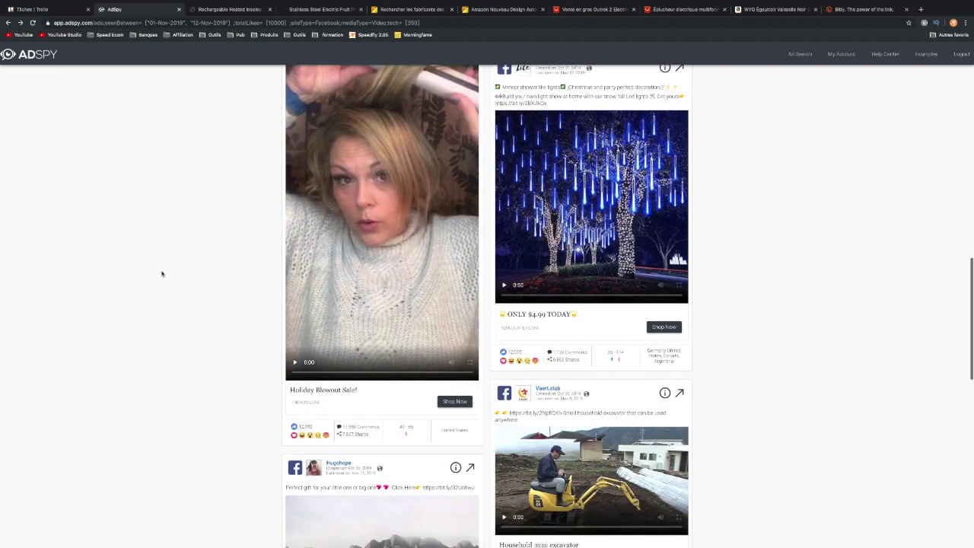
scroll(162, 273, down, 4)
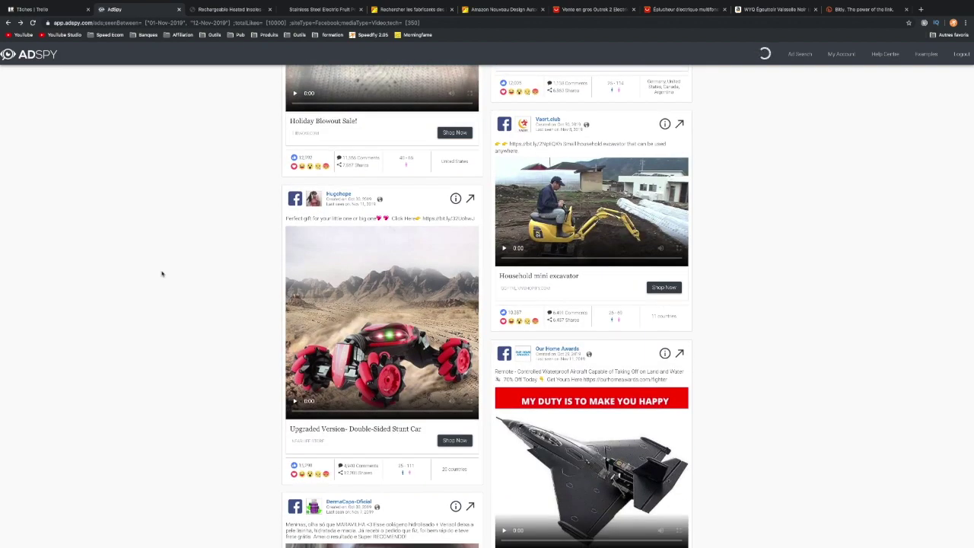
scroll(162, 273, down, 8)
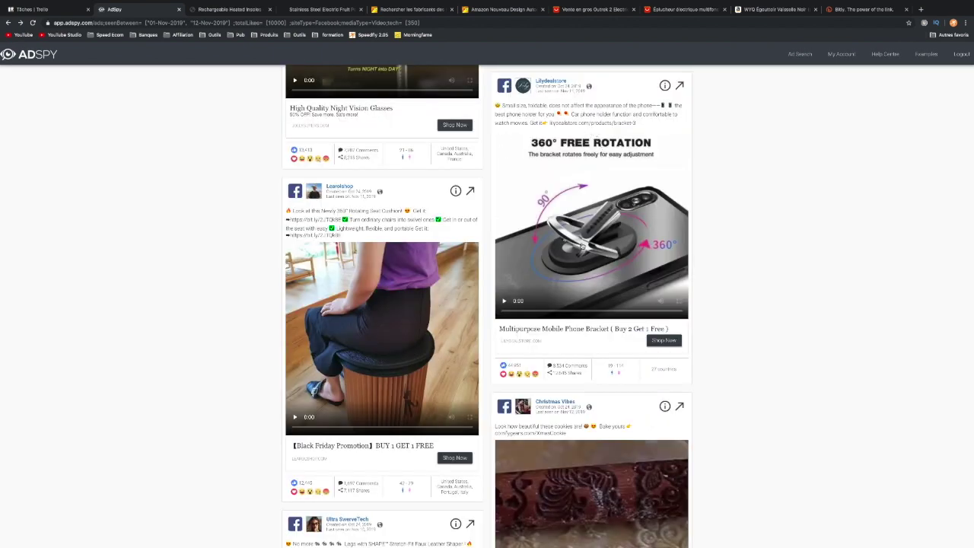
scroll(537, 302, up, 1)
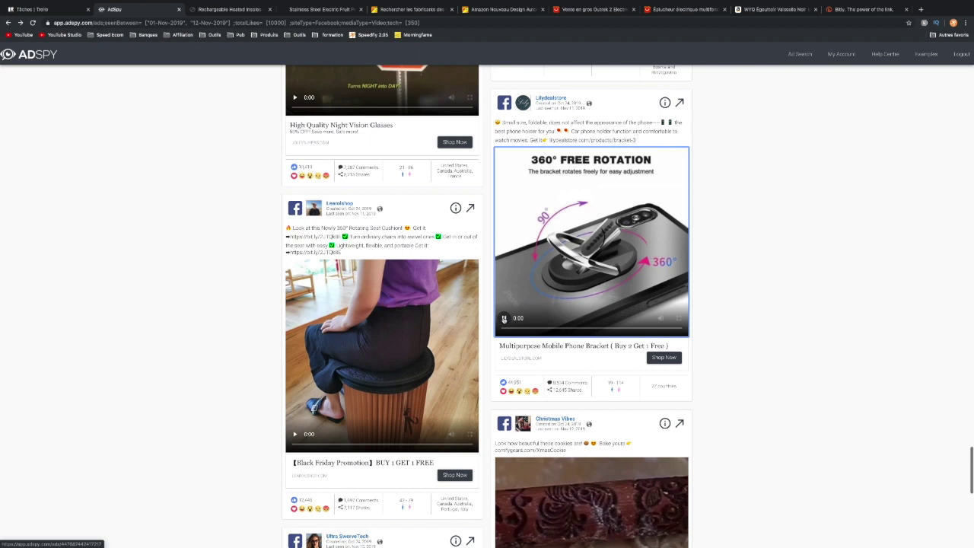
click(504, 319)
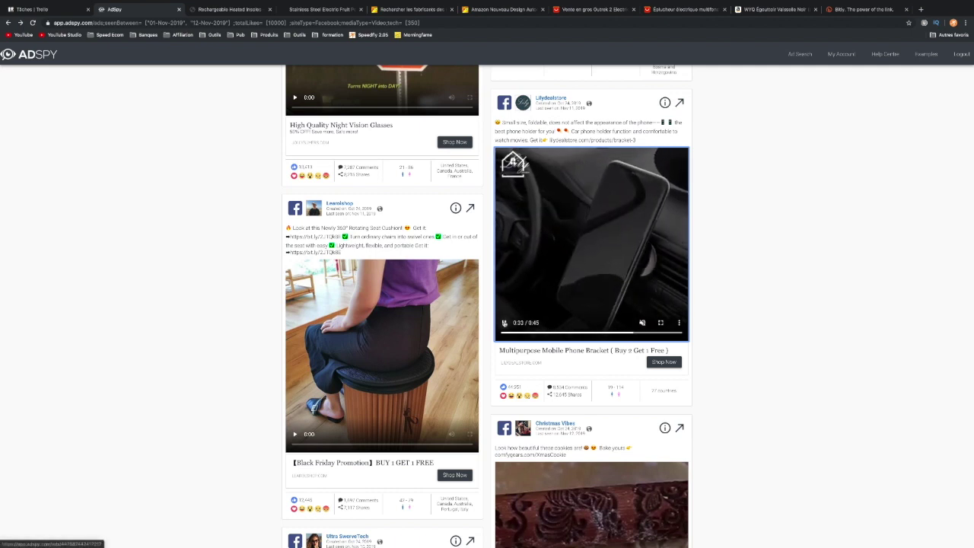
click(504, 323)
- Open the phone bracket ad's details and examine its likes over time, engagement, gender, country and age breakdowns
click(664, 103)
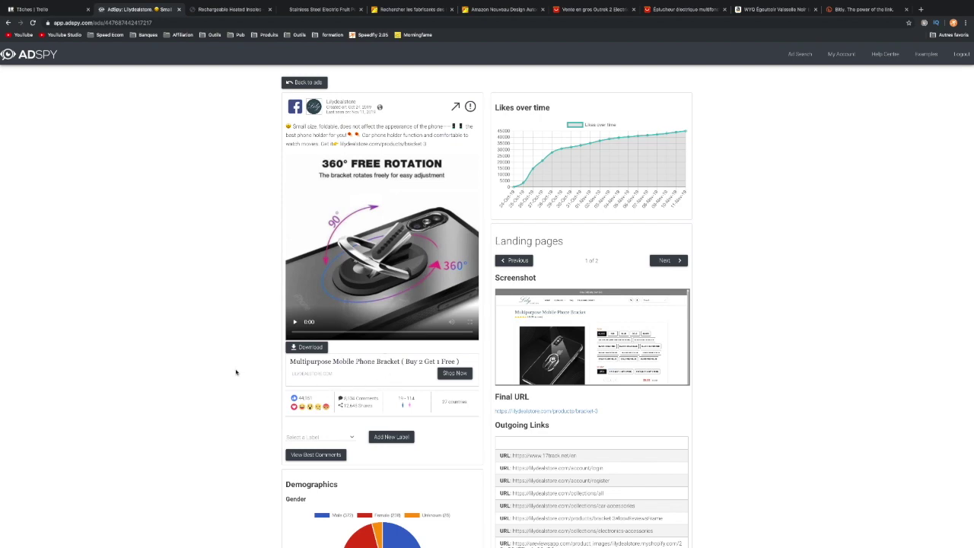
scroll(236, 372, down, 1)
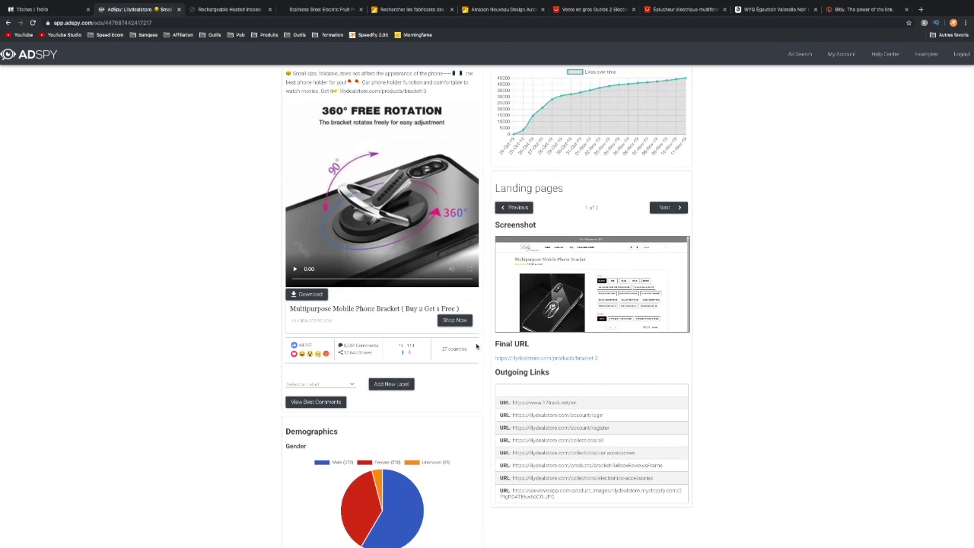
scroll(477, 347, down, 4)
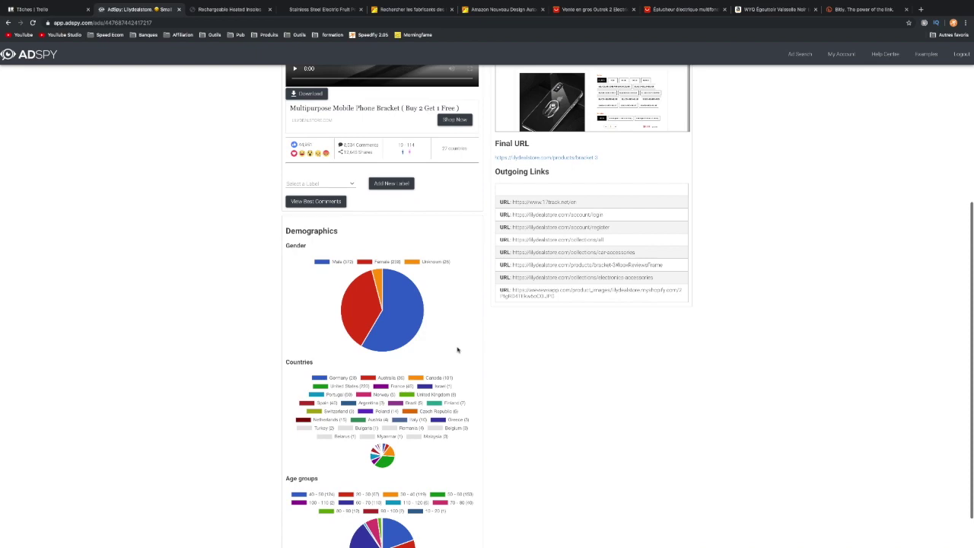
scroll(457, 350, up, 2)
scroll(439, 349, down, 3)
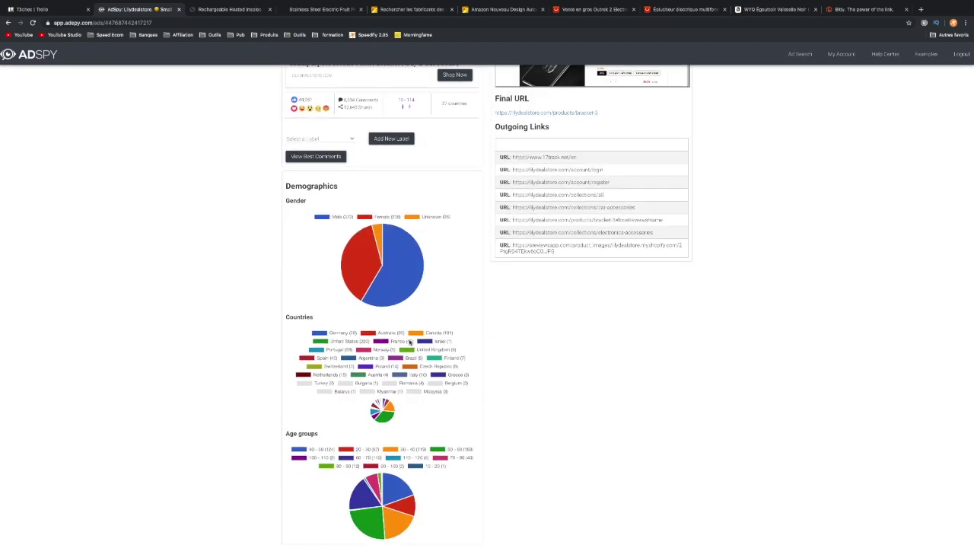
scroll(409, 342, up, 4)
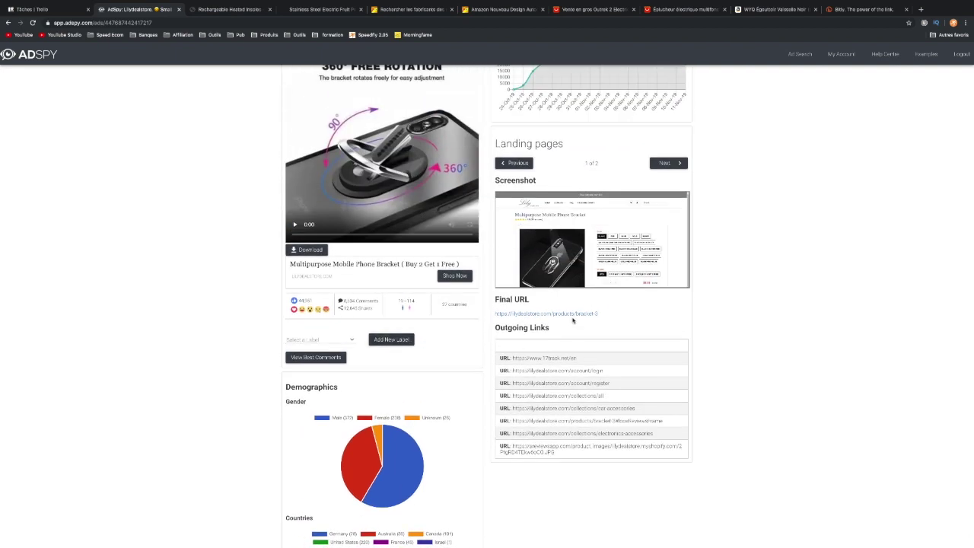
- Open the bracket's lilydealstore.com landing page, dismiss the newsletter offer and check its quantity discounts and the 3-piece and 5-piece bundle prices
click(574, 314)
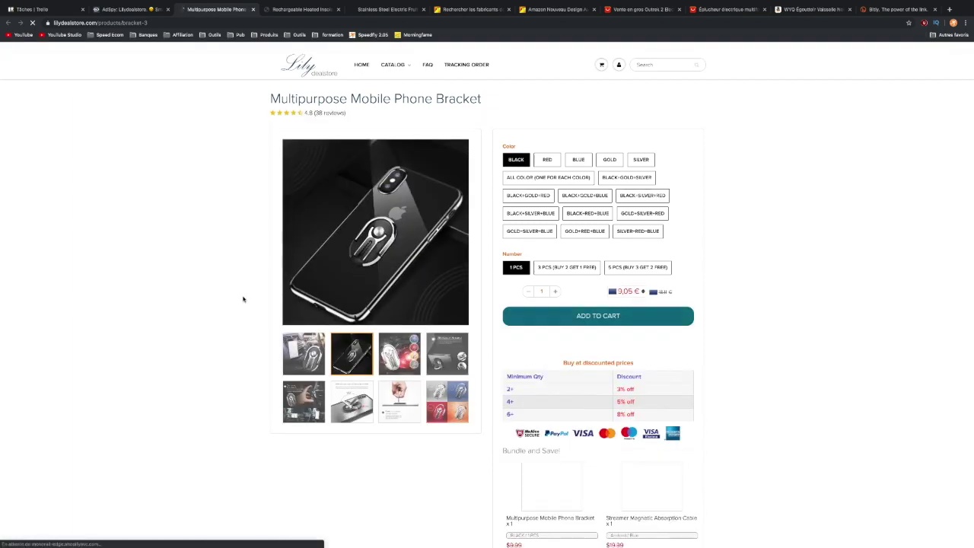
scroll(241, 311, down, 1)
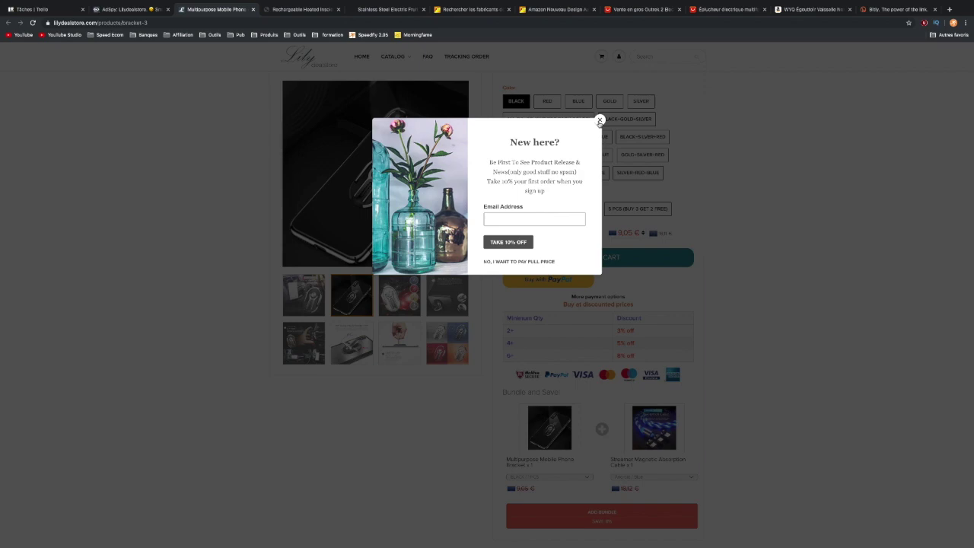
click(599, 121)
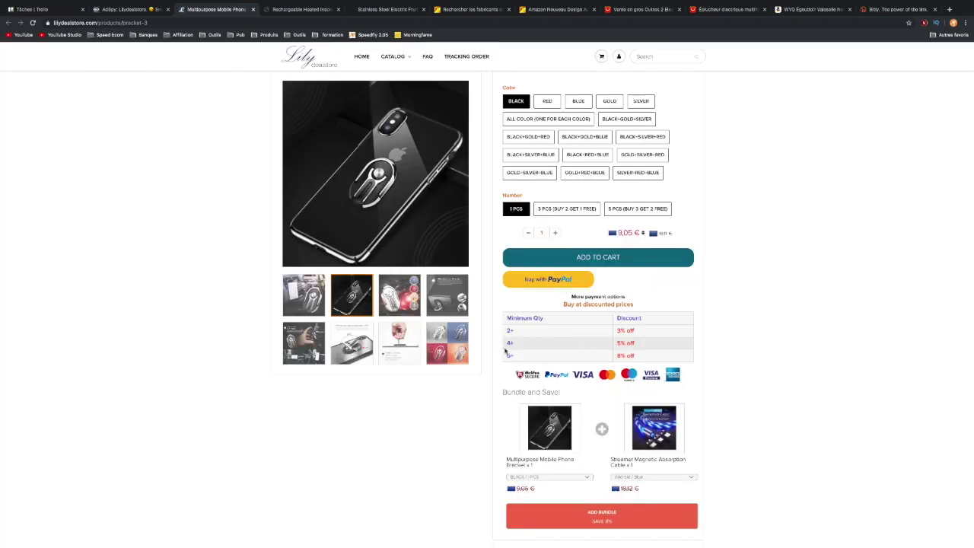
drag(501, 345, 675, 362)
click(728, 354)
scroll(725, 353, down, 3)
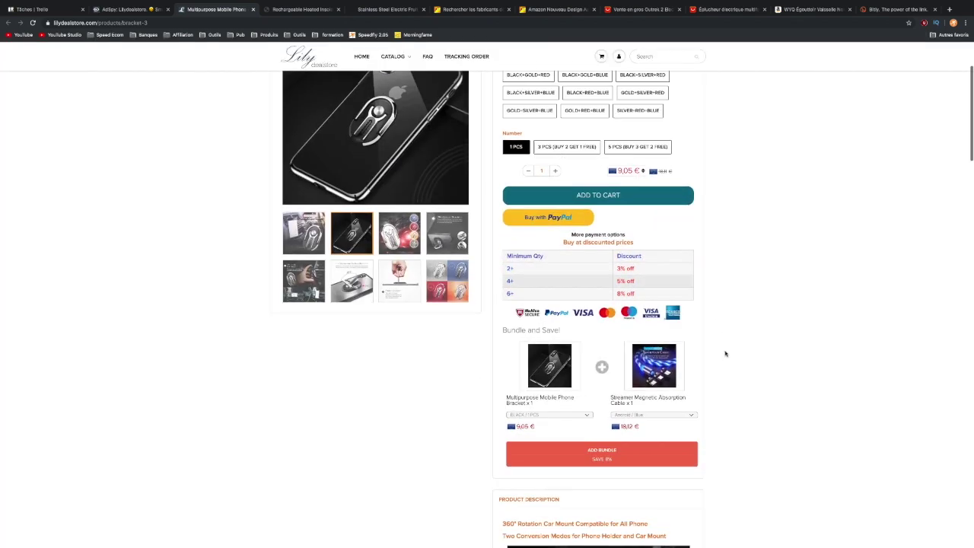
scroll(725, 353, up, 3)
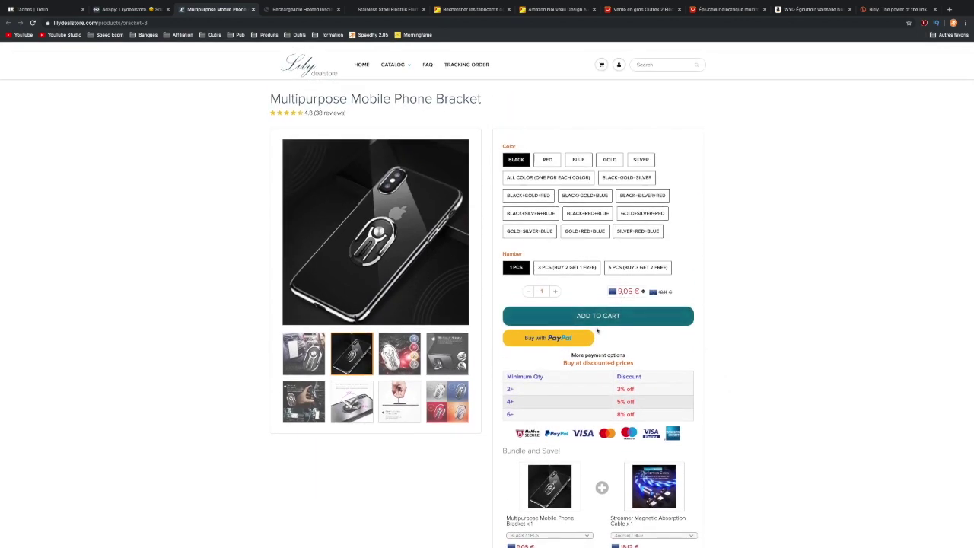
click(566, 268)
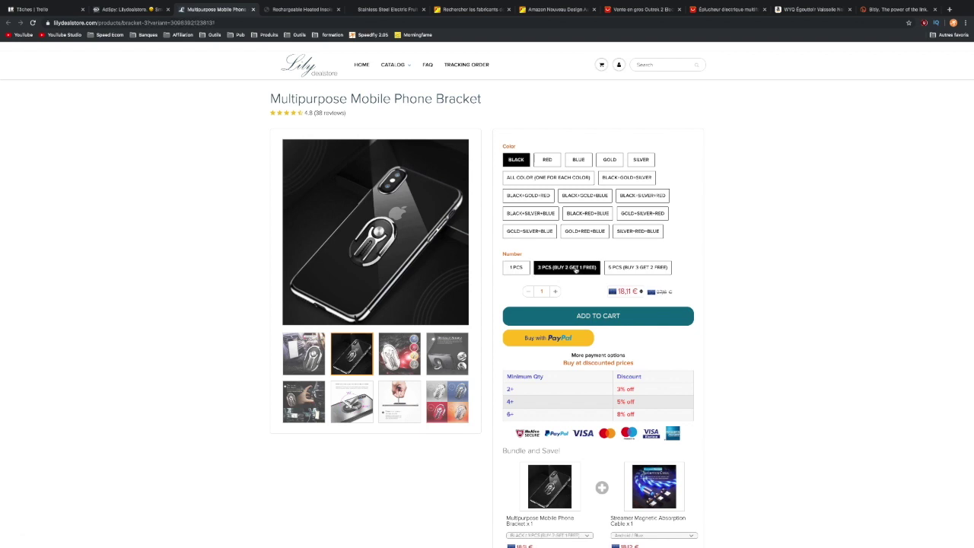
click(638, 267)
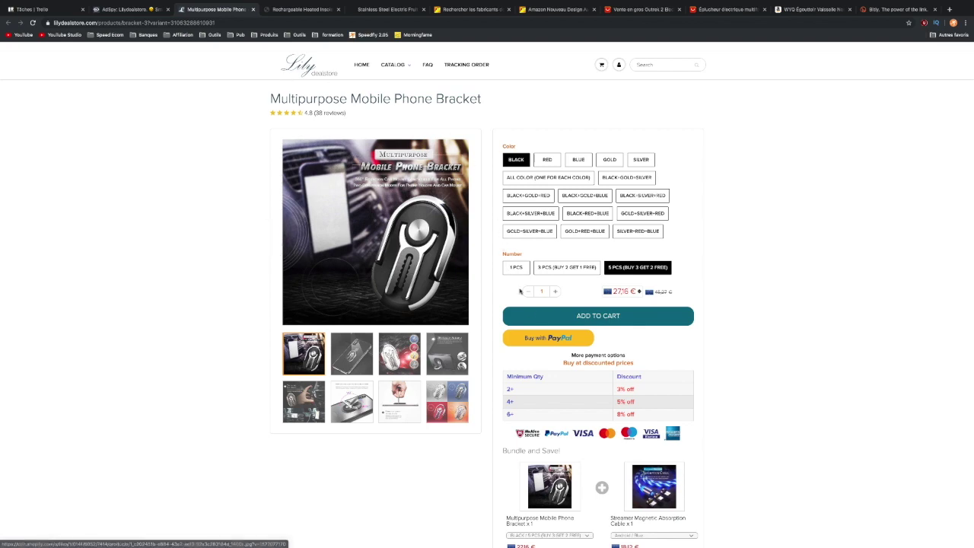
- Close the bracket's shop page, return to the AdSpy results and watch Learolshop's 360° Rotating Seat Cushion video
click(251, 9)
scroll(122, 126, up, 3)
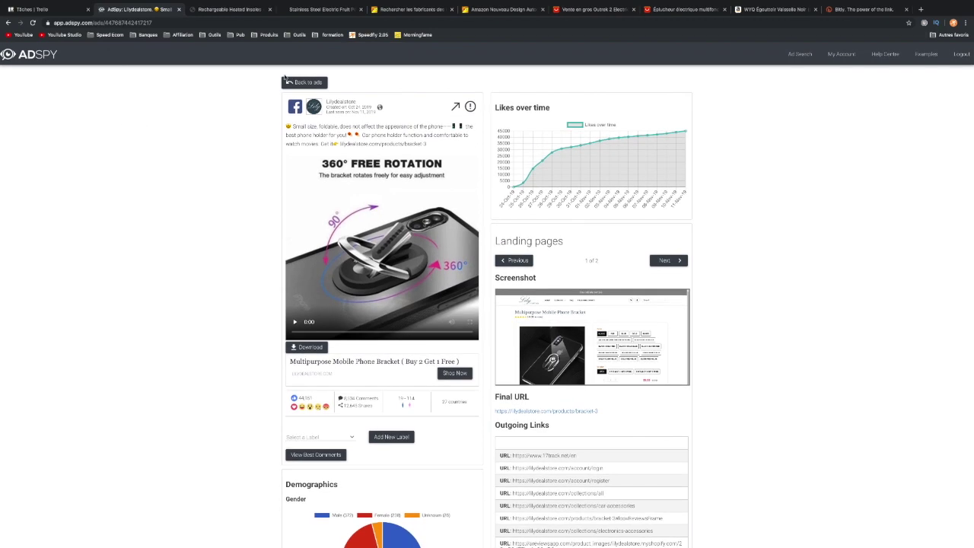
click(299, 83)
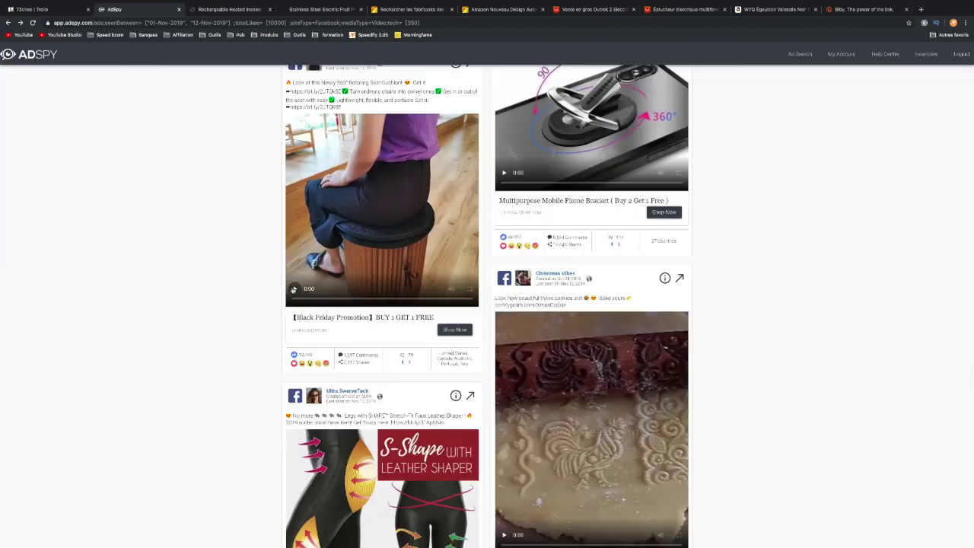
click(293, 289)
scroll(229, 291, up, 1)
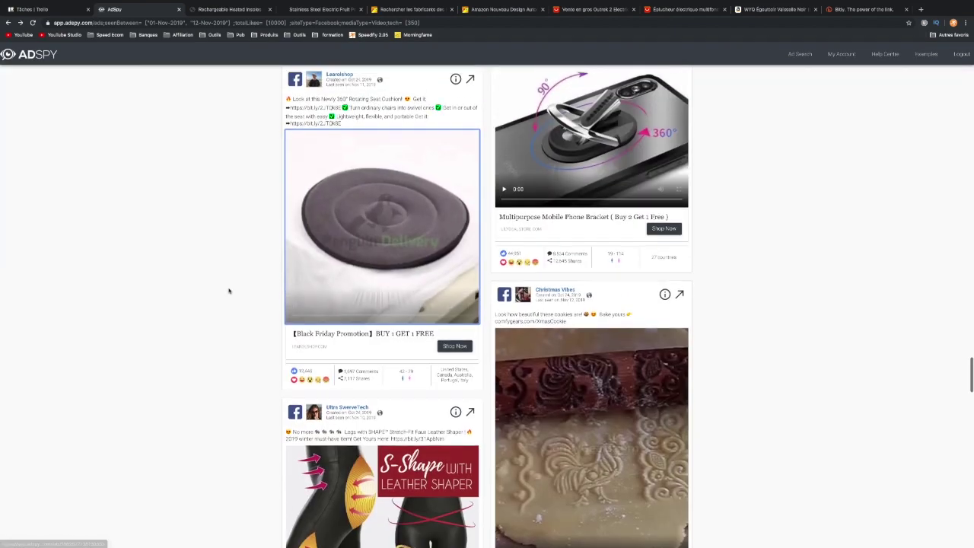
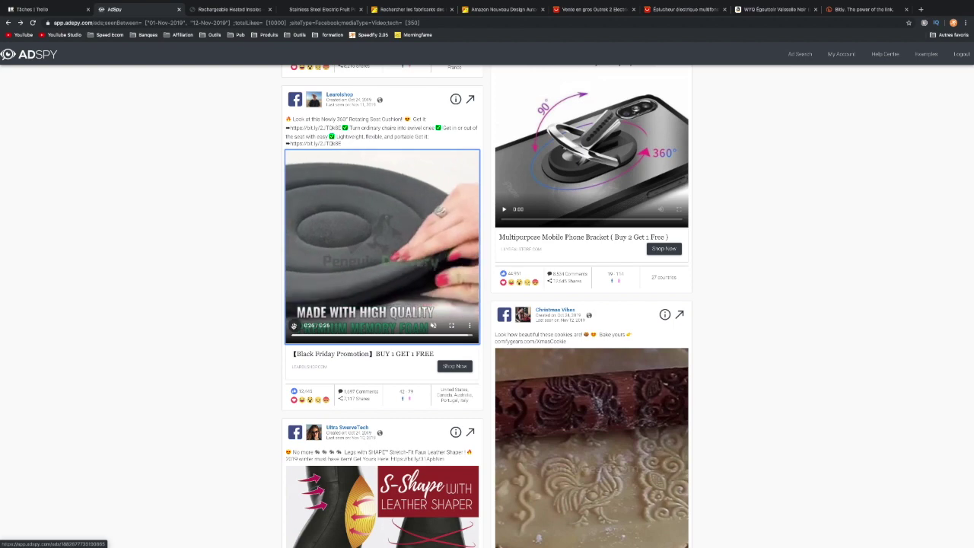
- Open the rotating seat cushion ad's details and examine its likes over time, demographics, countries and shop technology
click(456, 100)
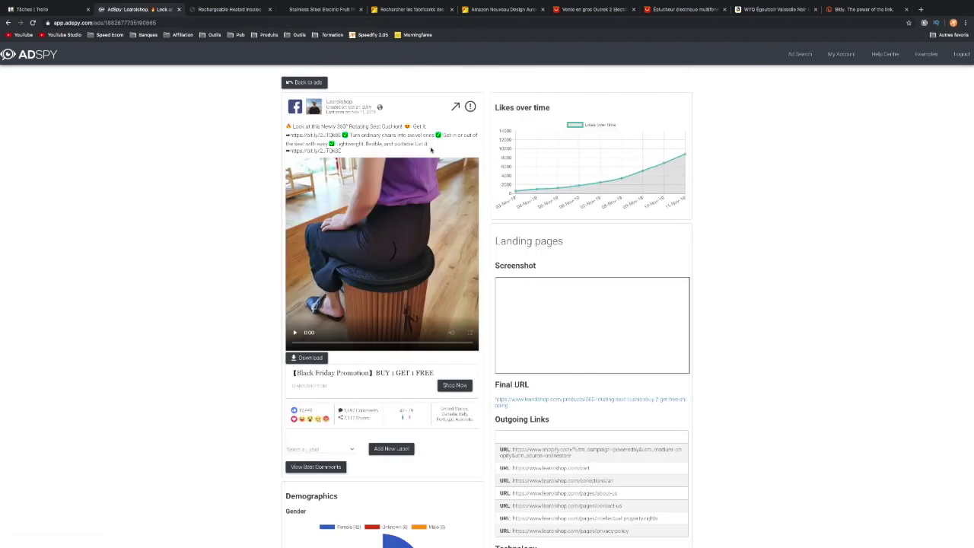
scroll(203, 238, down, 1)
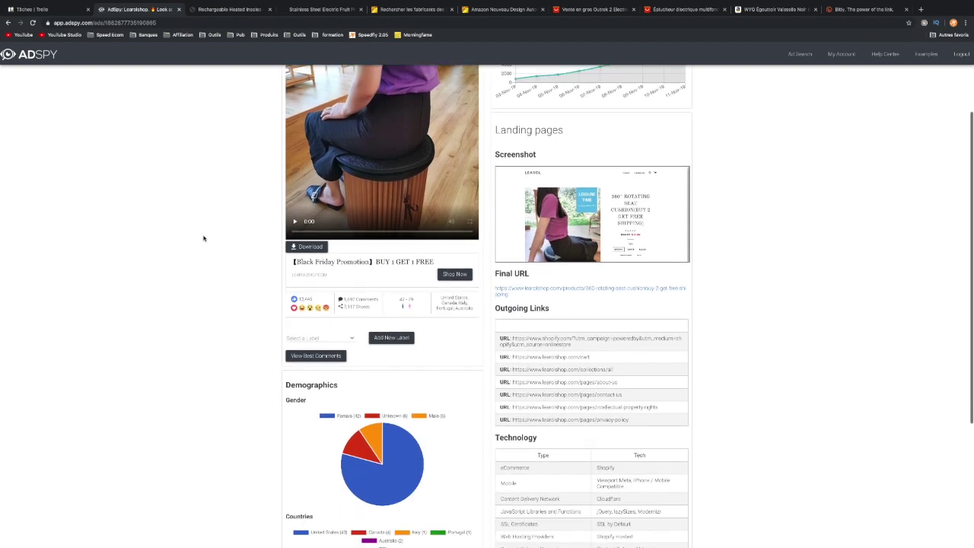
scroll(203, 238, down, 3)
scroll(203, 238, up, 3)
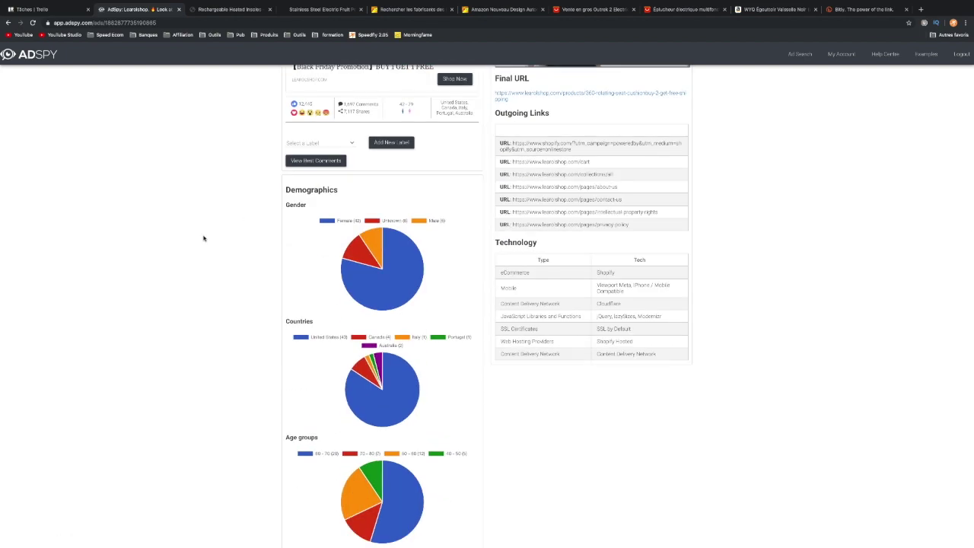
scroll(203, 238, up, 1)
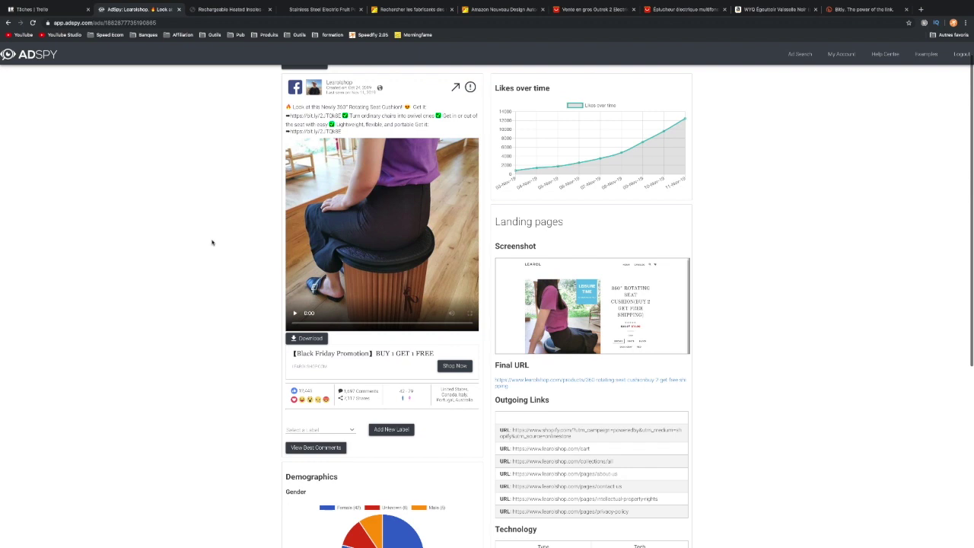
- Open the ad's learolshop.com landing page and review the 360° Rotating Seat Cushion's price, offers, photos and description
click(525, 384)
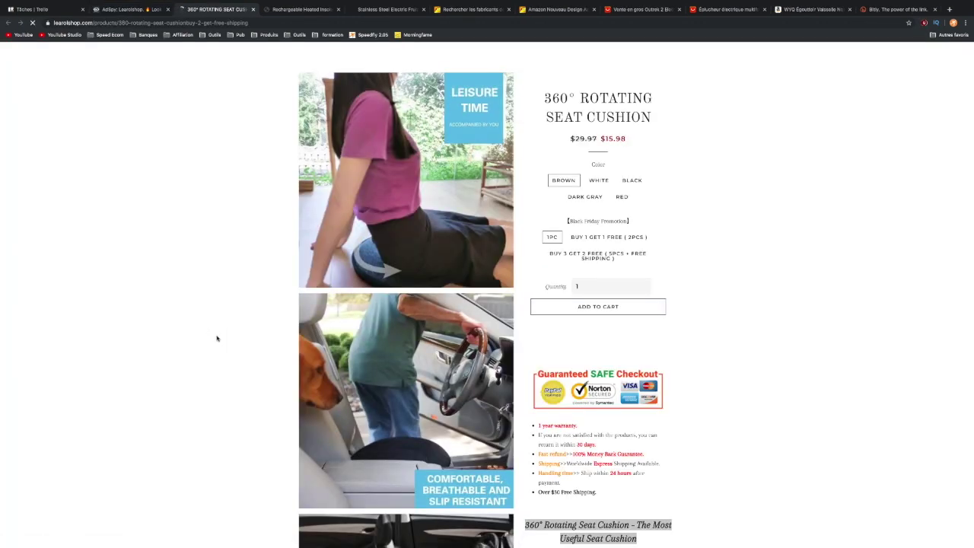
scroll(215, 338, down, 2)
scroll(214, 338, down, 3)
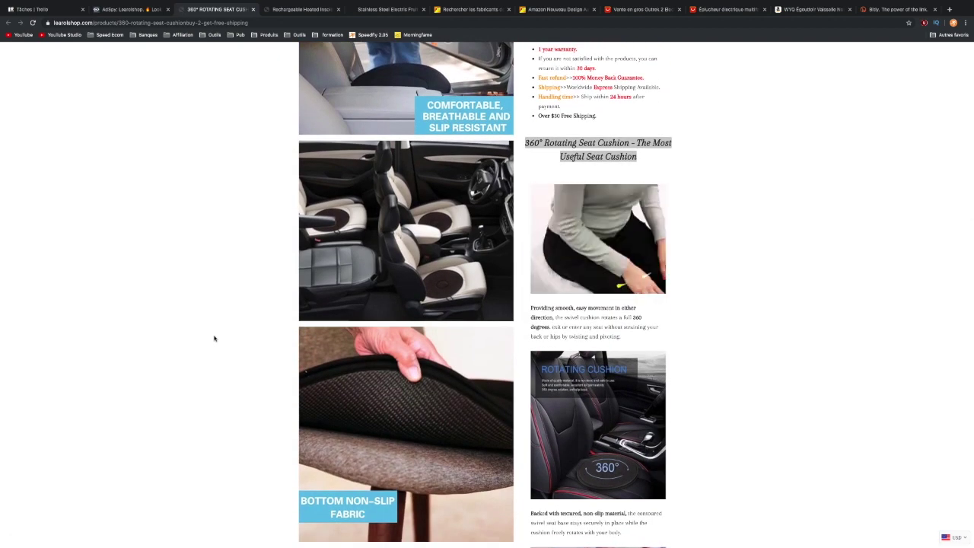
scroll(214, 338, down, 4)
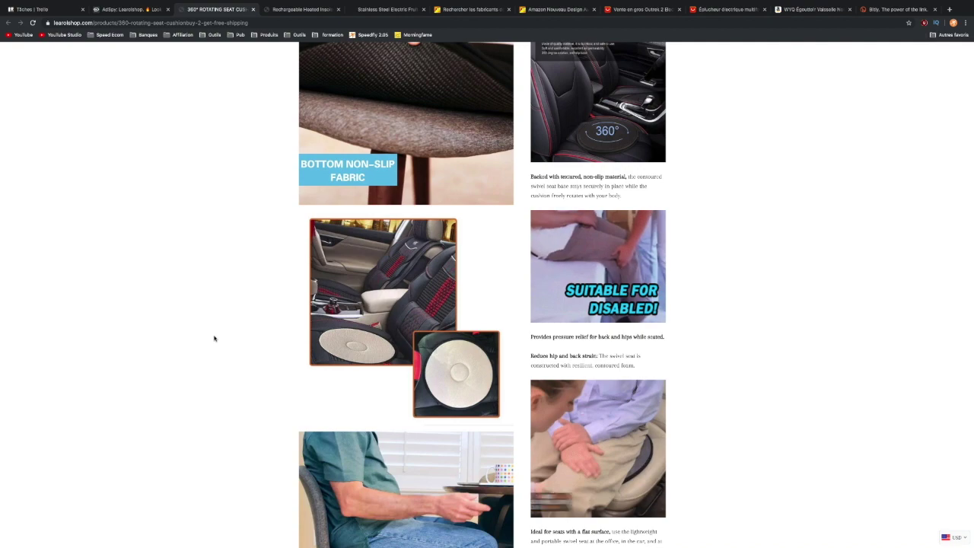
scroll(214, 337, down, 3)
scroll(214, 338, down, 4)
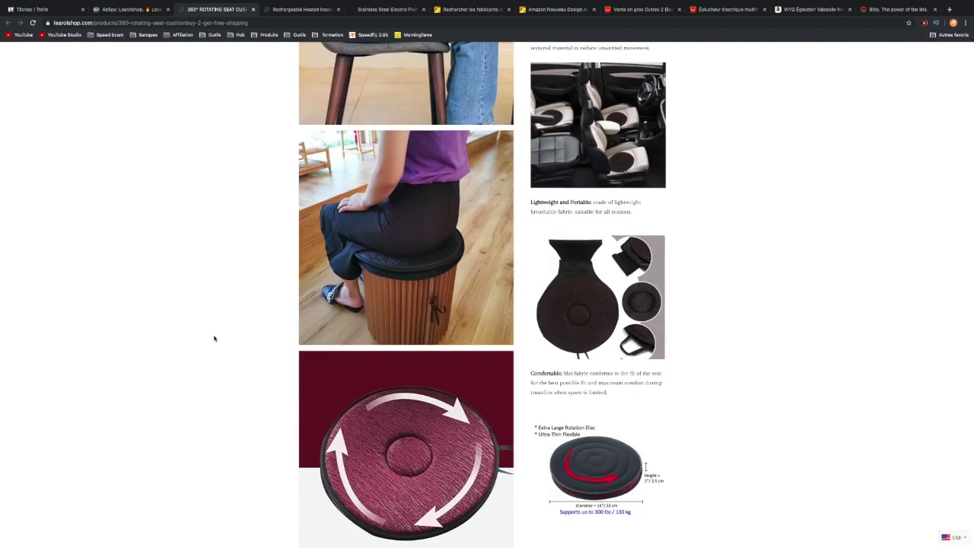
- Close the 360° Rotating Seat Cushion's shop page and return from the ad's details to the AdSpy results
scroll(214, 337, up, 15)
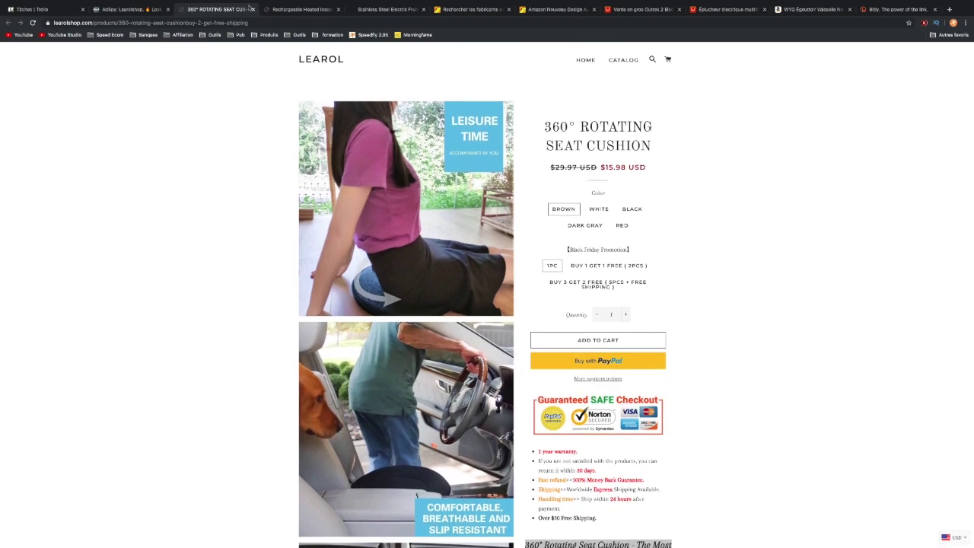
click(252, 9)
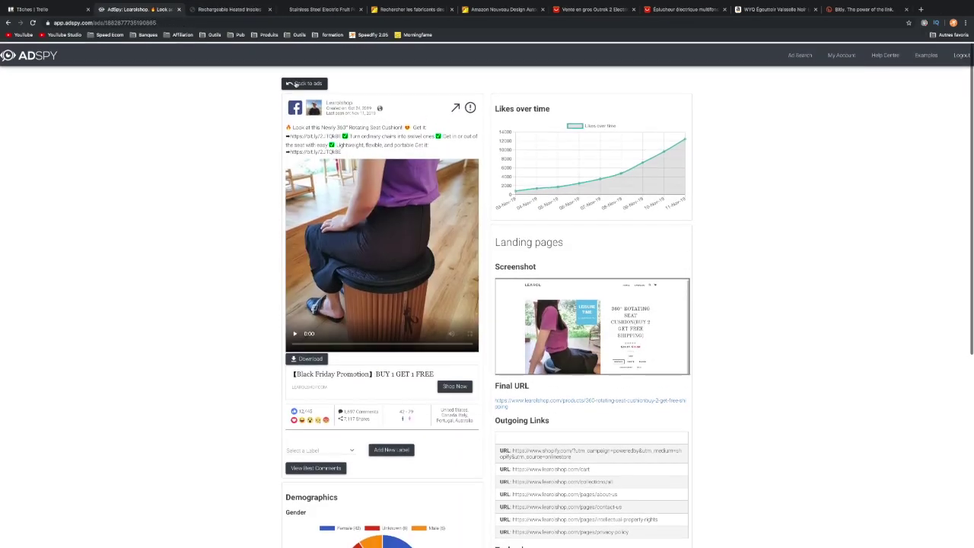
click(303, 82)
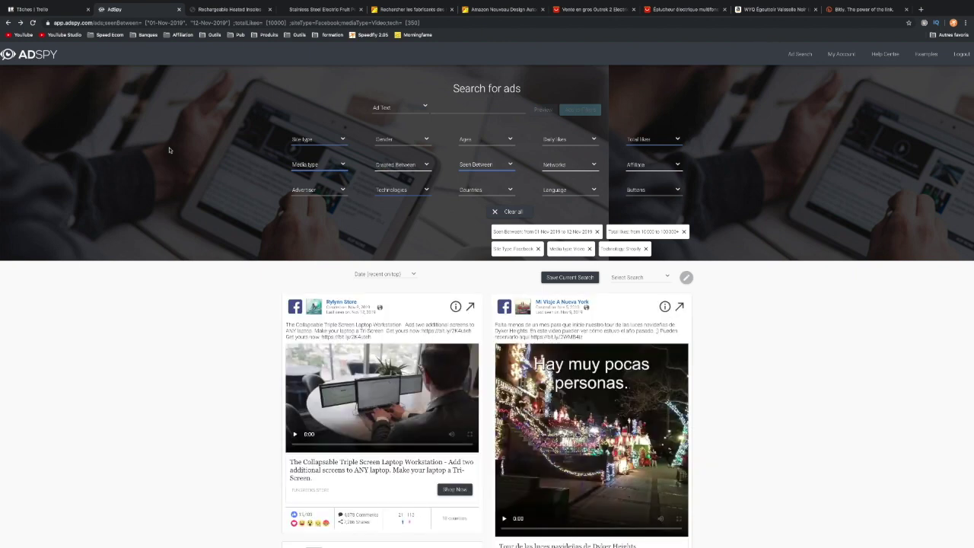
- Sort the AdSpy results by Shares and look over the first ads
scroll(384, 273, down, 1)
click(385, 240)
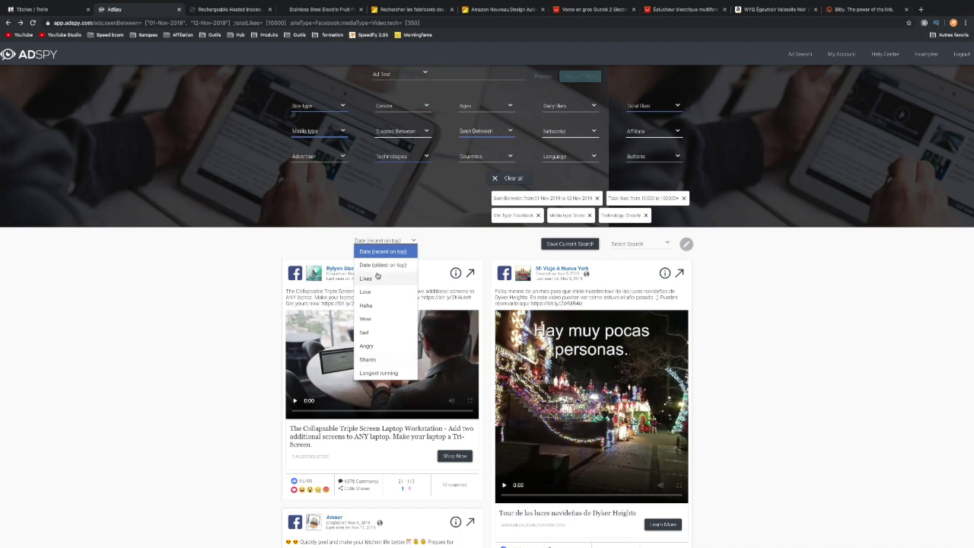
click(369, 359)
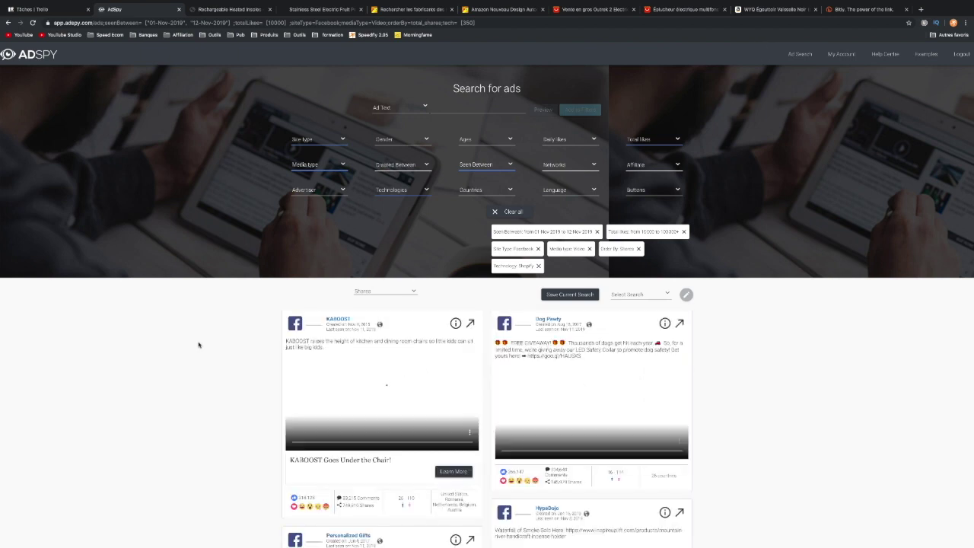
scroll(199, 344, down, 3)
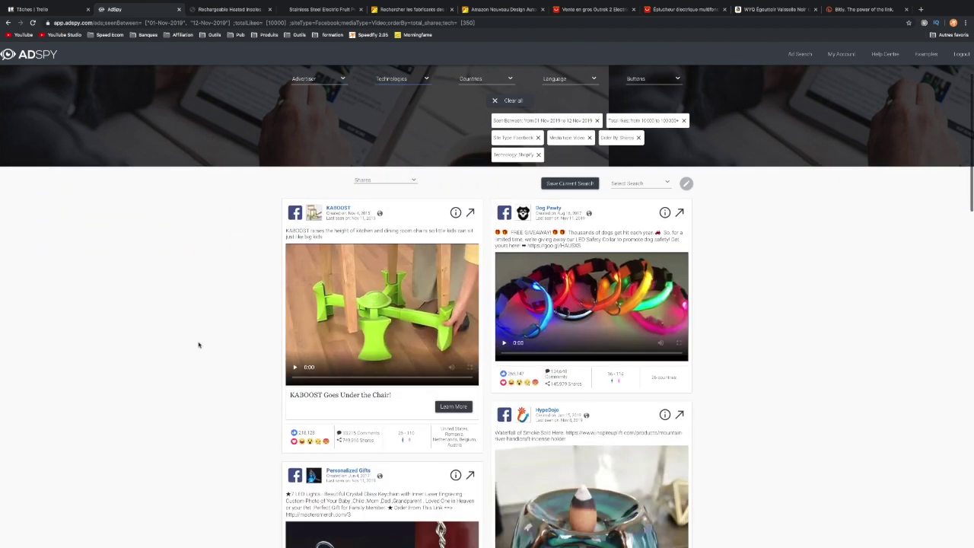
scroll(199, 345, down, 2)
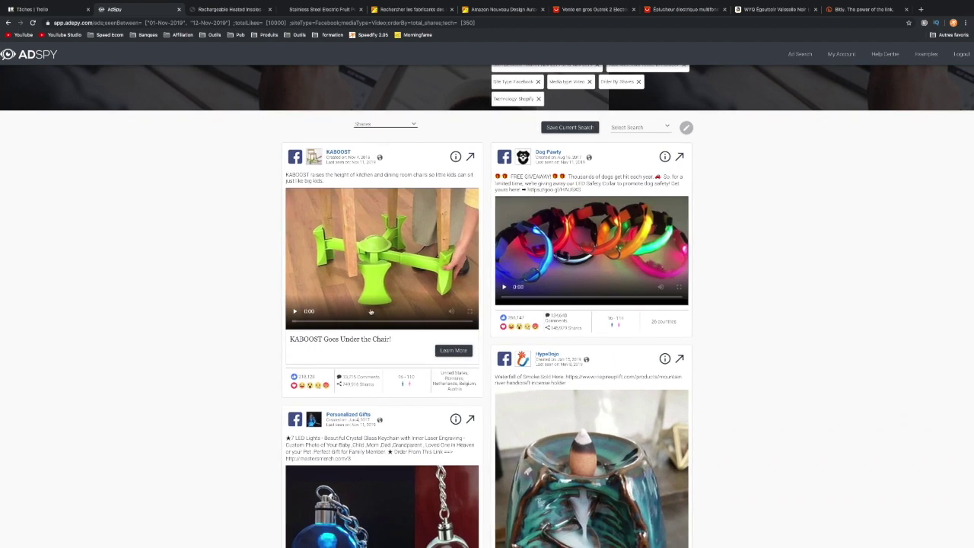
- Play KABOOST's chair-raiser video and look over the other most-shared ads
click(295, 311)
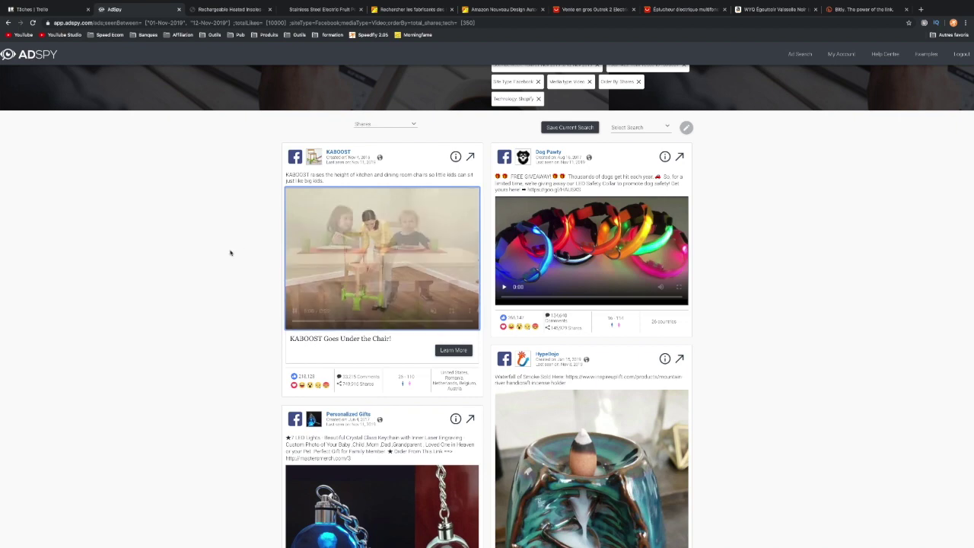
scroll(226, 252, up, 2)
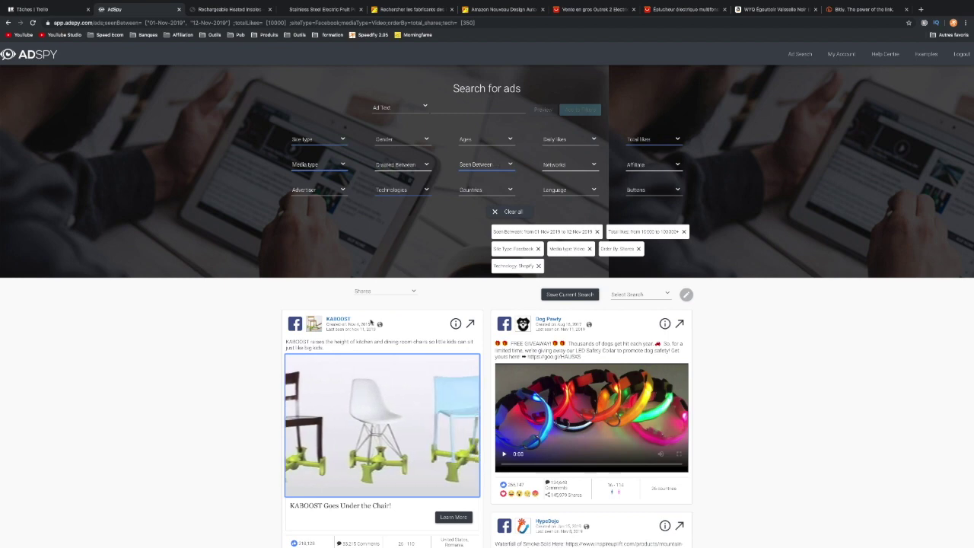
scroll(236, 344, down, 2)
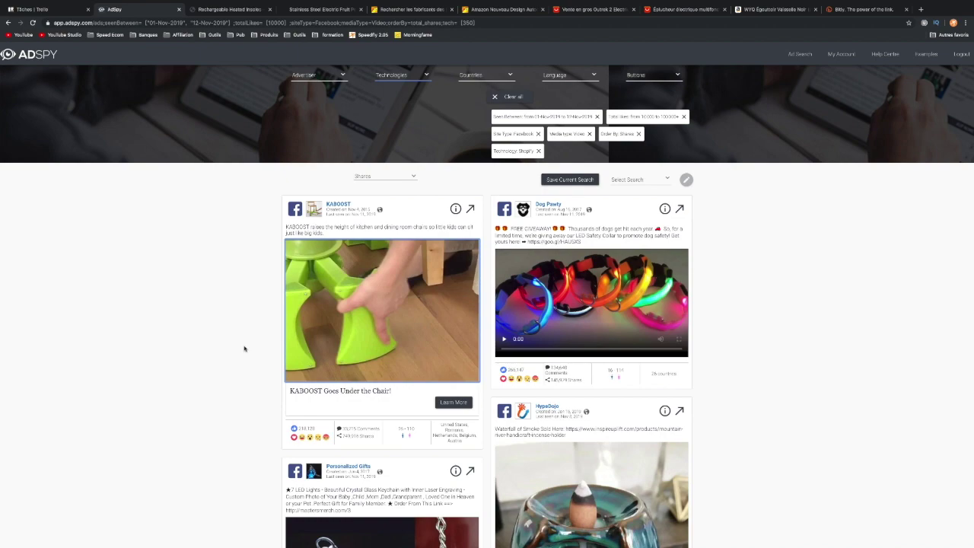
scroll(239, 346, down, 4)
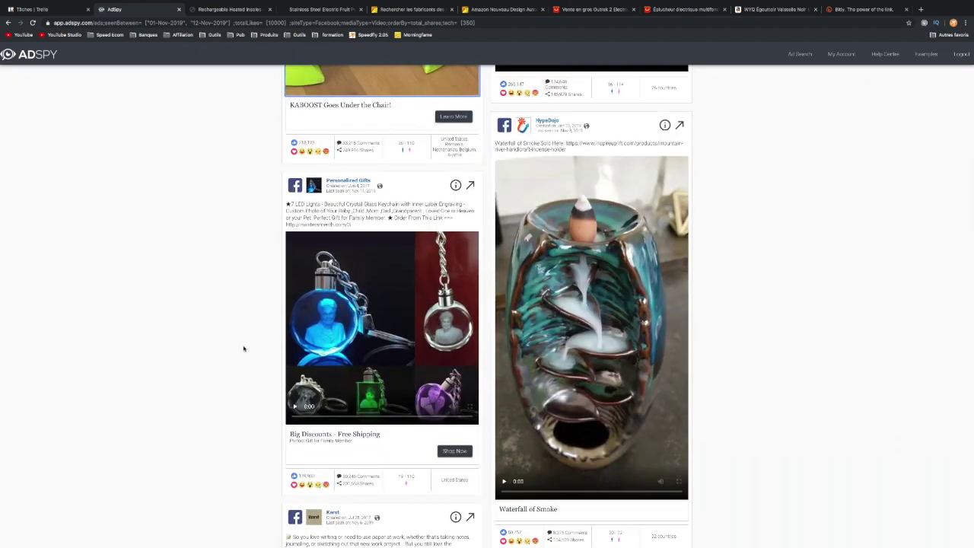
scroll(241, 347, up, 5)
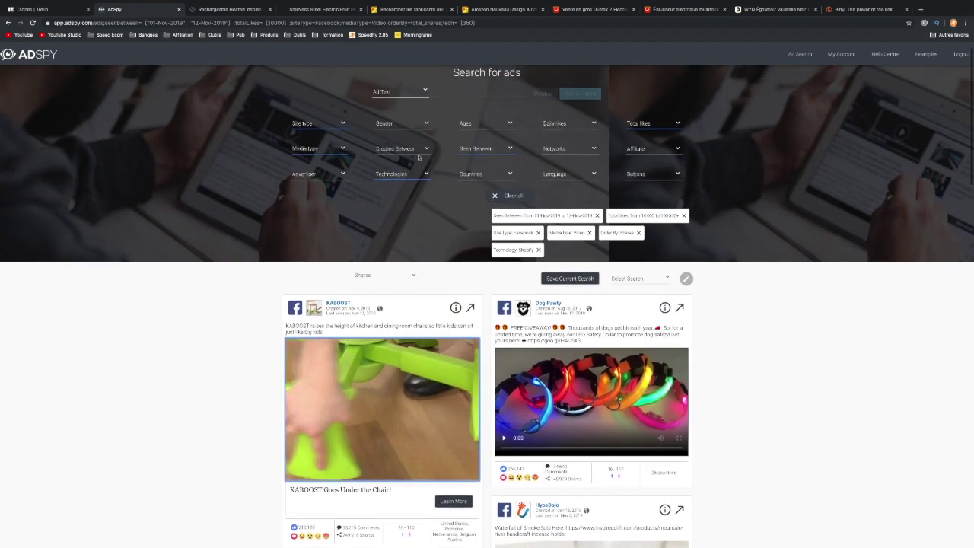
- Filter the ads to those created between 01 Nov 2019 and 12 Nov 2019
click(425, 150)
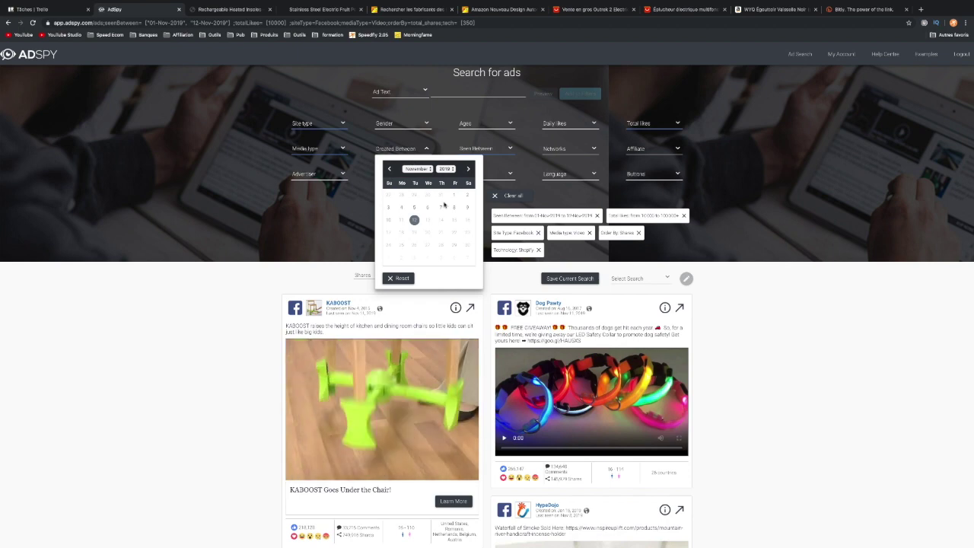
click(453, 196)
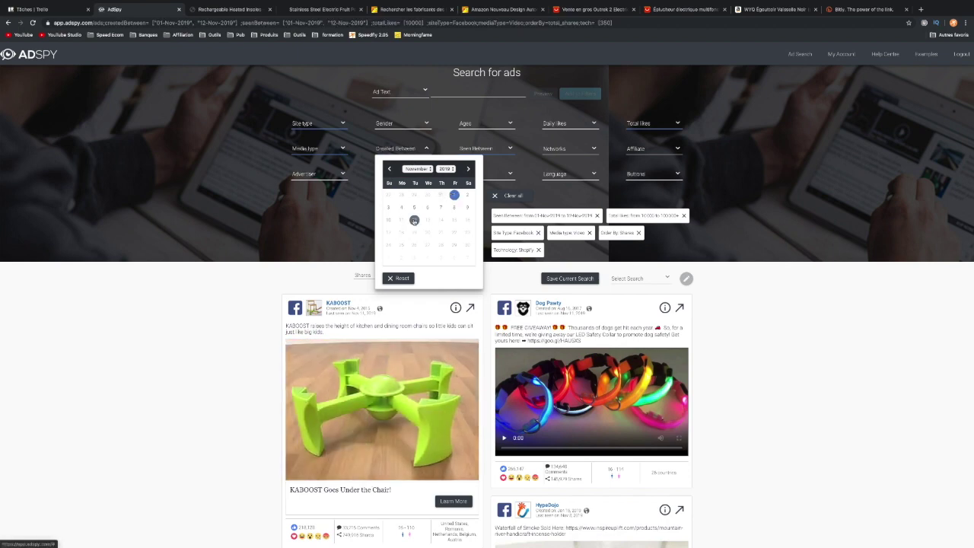
click(414, 220)
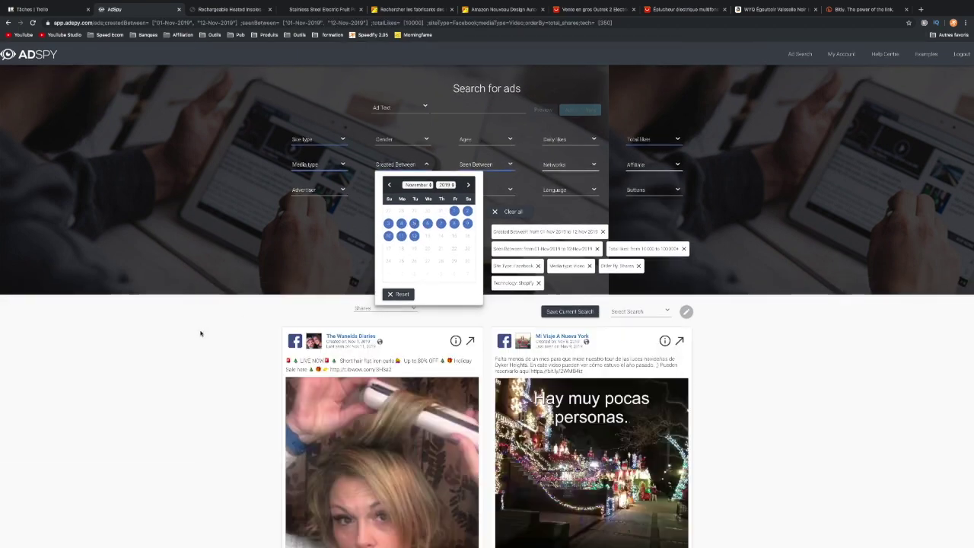
click(199, 333)
- Browse the newly created ads down to SharkeShop's Snow Fall LED Lights, comparing products and engagement
scroll(199, 333, down, 3)
scroll(199, 333, down, 4)
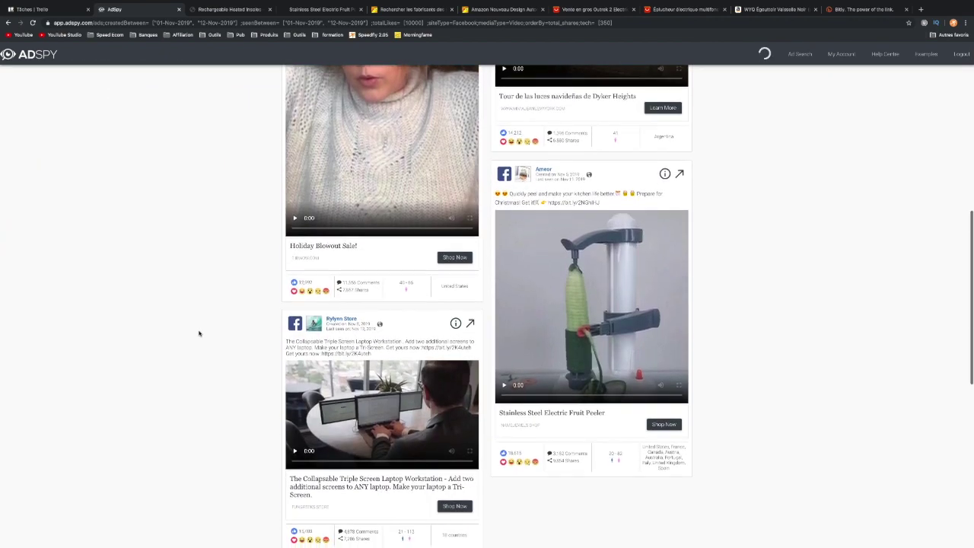
scroll(199, 333, down, 1)
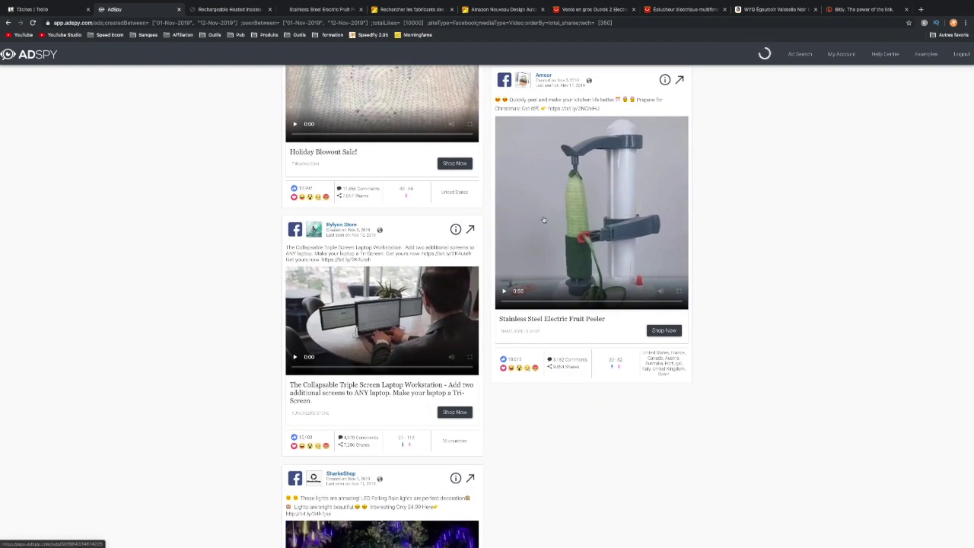
scroll(240, 328, down, 2)
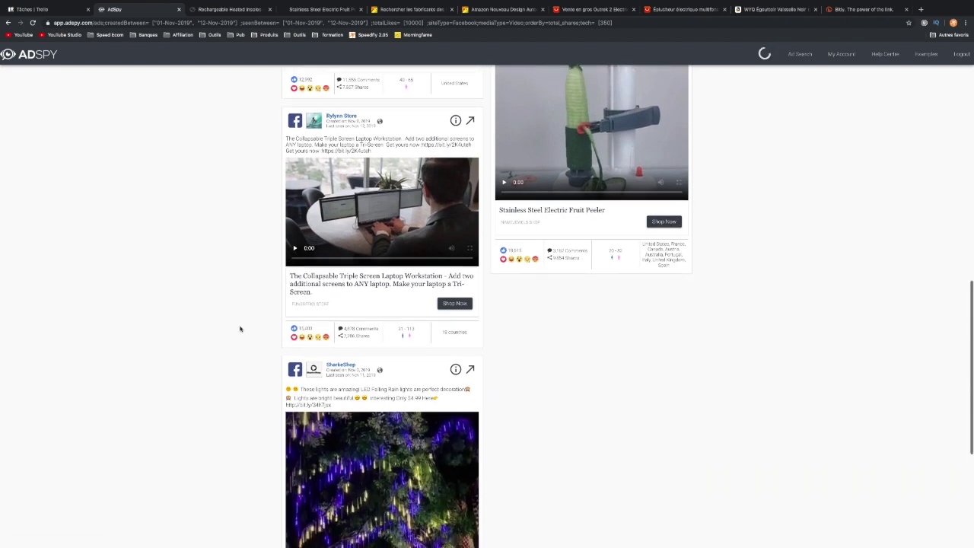
scroll(239, 328, down, 3)
scroll(239, 329, up, 1)
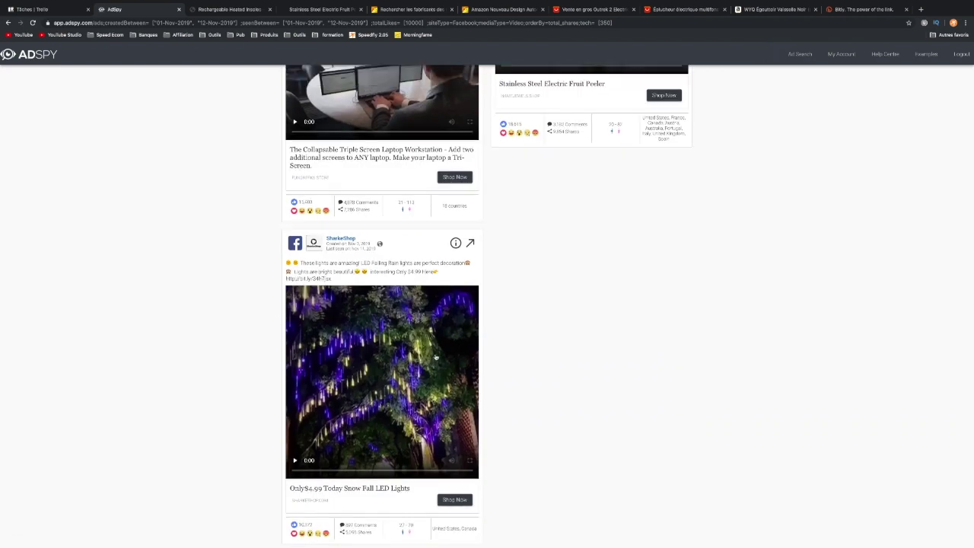
scroll(168, 323, down, 1)
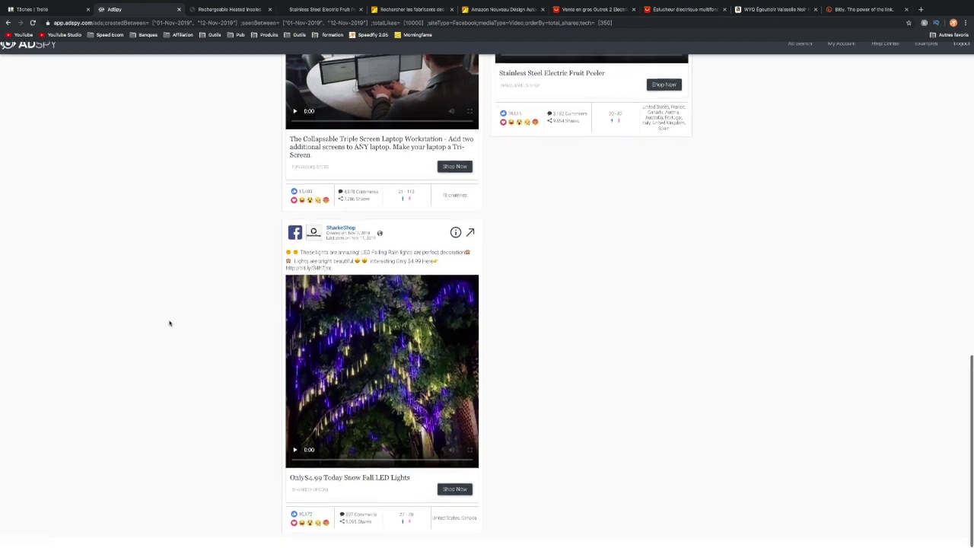
- Reset the total likes filter so that ads with any number of likes are included
scroll(169, 324, up, 10)
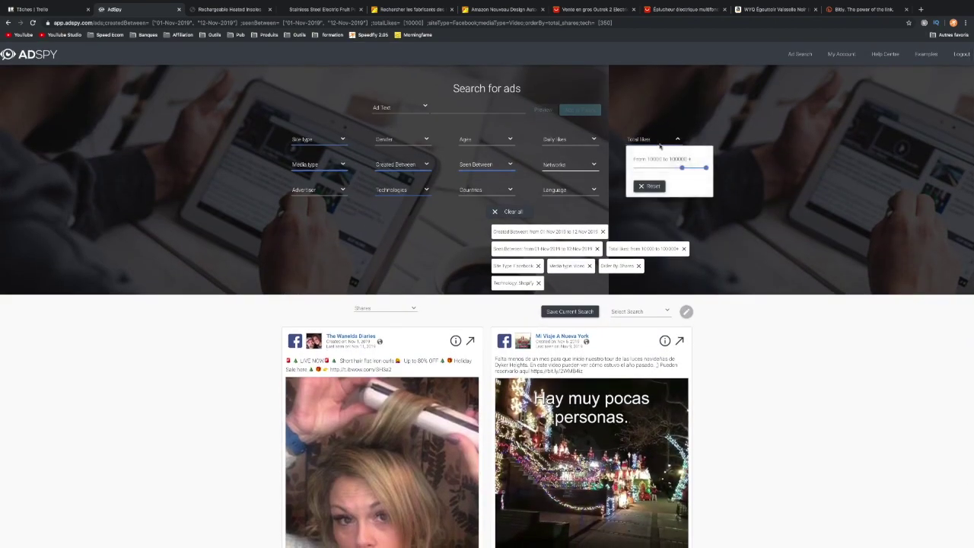
click(642, 190)
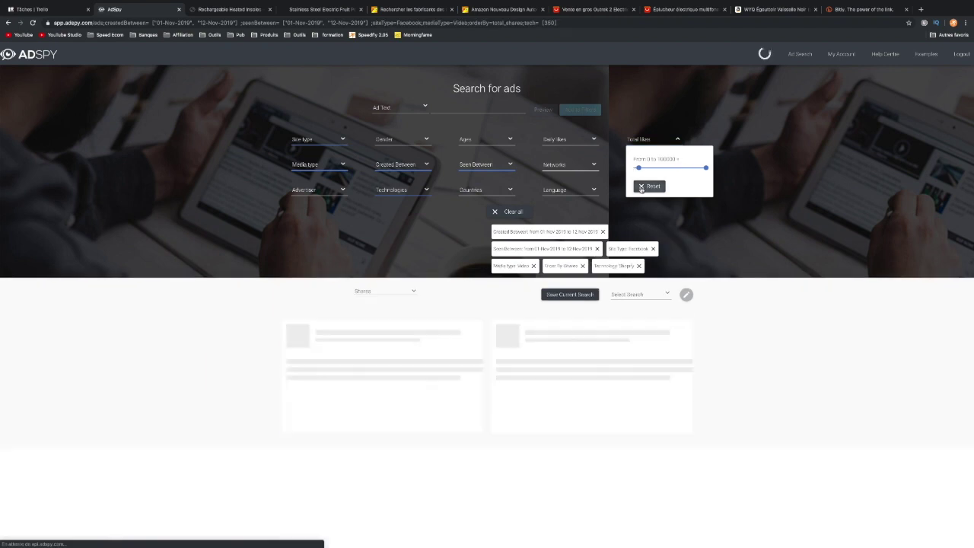
click(112, 360)
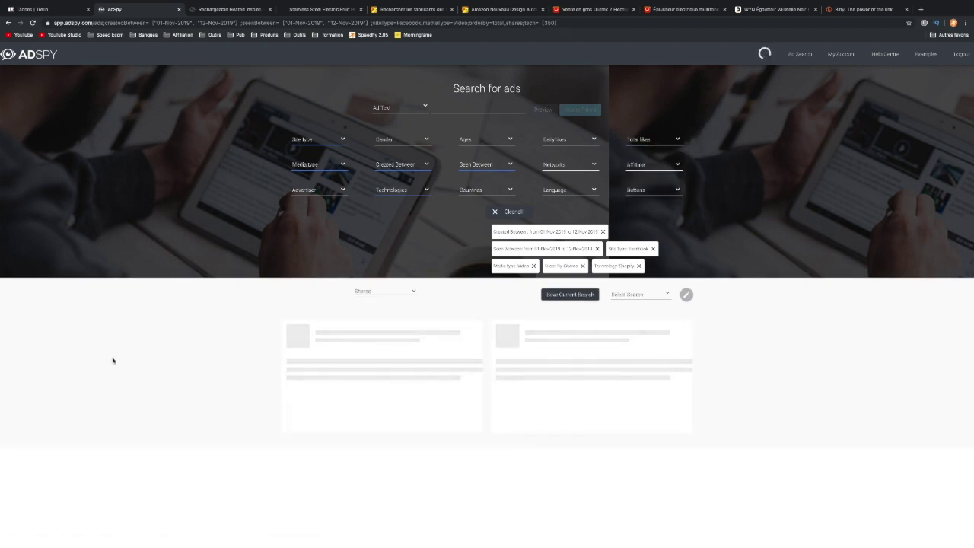
- Browse the results down to Winter Max's heated vest ad, play its video and pause it at the temperature settings
scroll(135, 376, down, 3)
scroll(134, 377, down, 3)
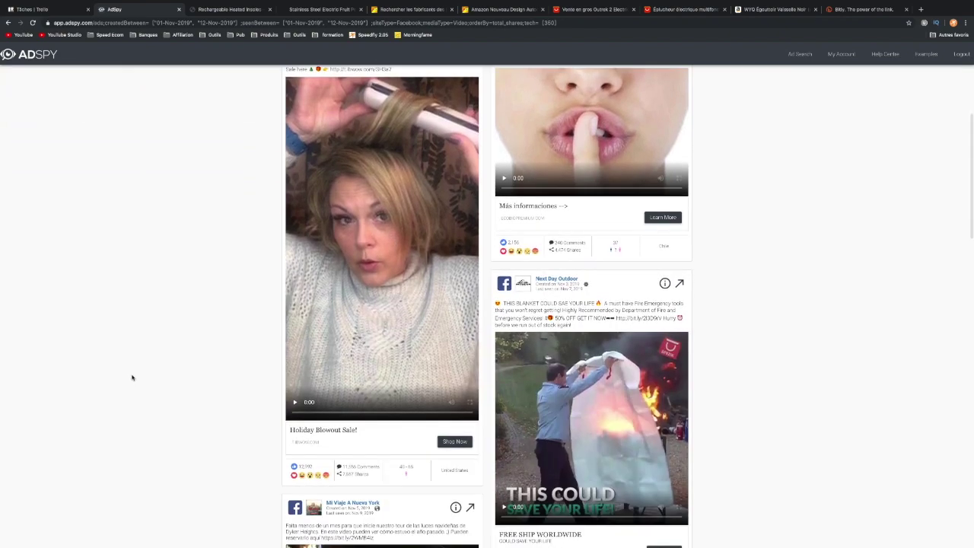
scroll(131, 377, down, 6)
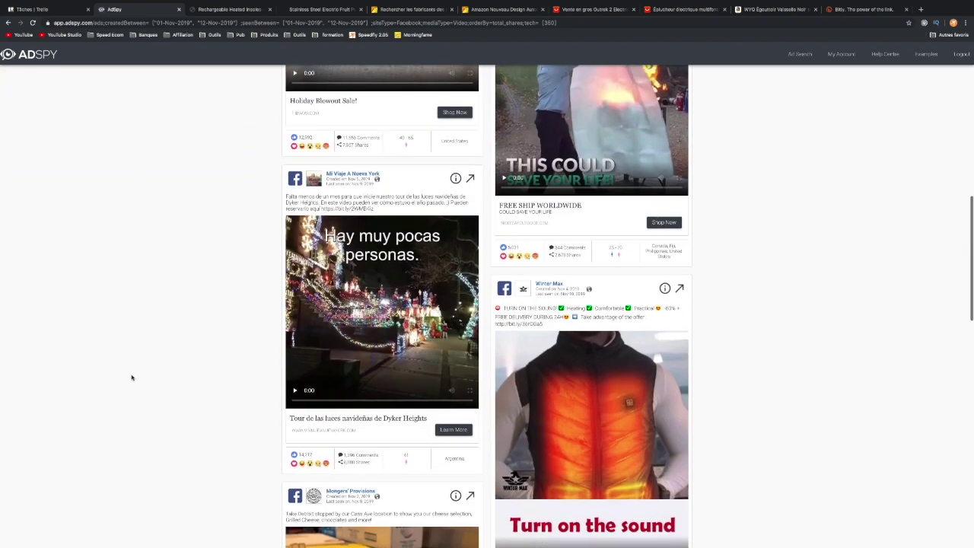
scroll(131, 377, down, 3)
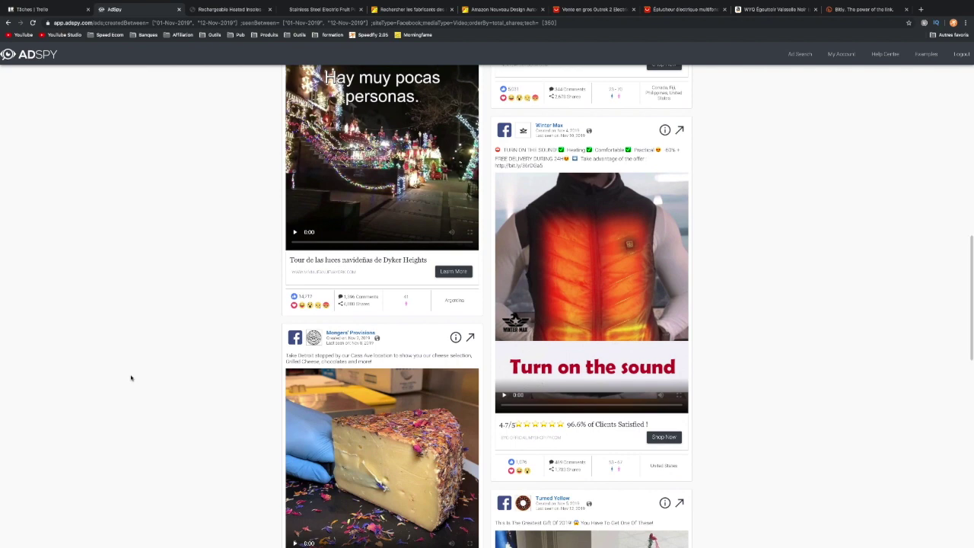
scroll(131, 377, down, 1)
scroll(567, 165, down, 1)
click(504, 373)
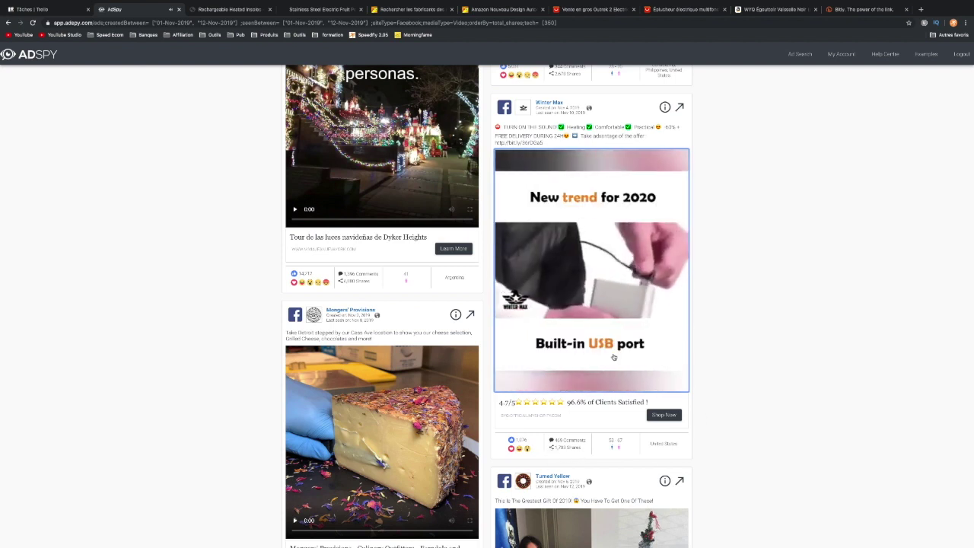
scroll(593, 365, down, 1)
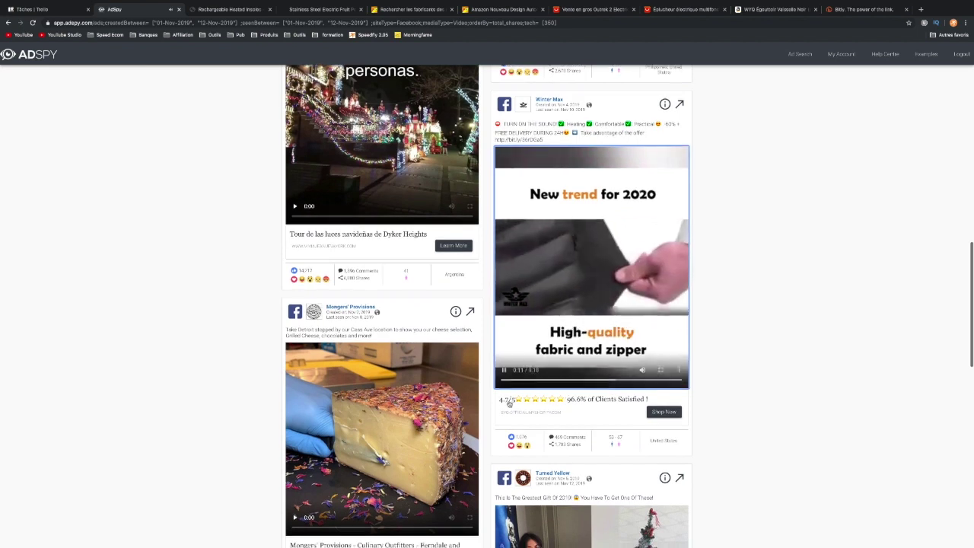
scroll(508, 403, down, 1)
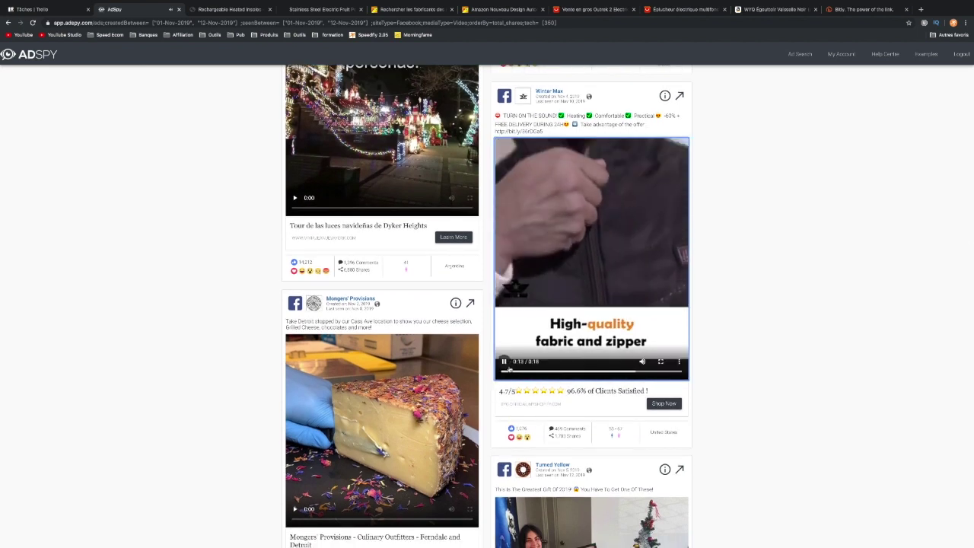
click(505, 362)
- Copy the Winter Max ad's Bitly link and open its statistics page in a new tab by appending + to the address
scroll(543, 131, down, 1)
drag(543, 129, 496, 129)
right_click(496, 130)
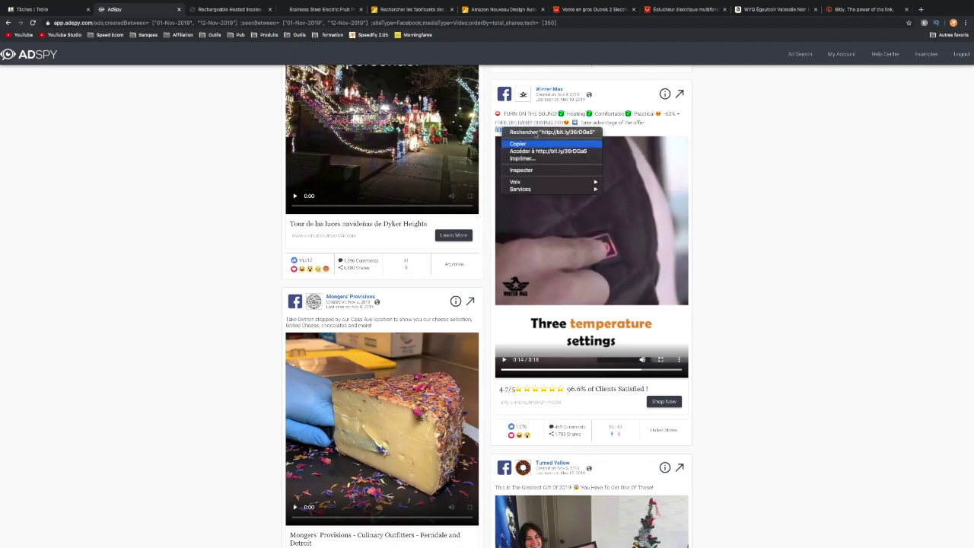
click(522, 144)
click(921, 9)
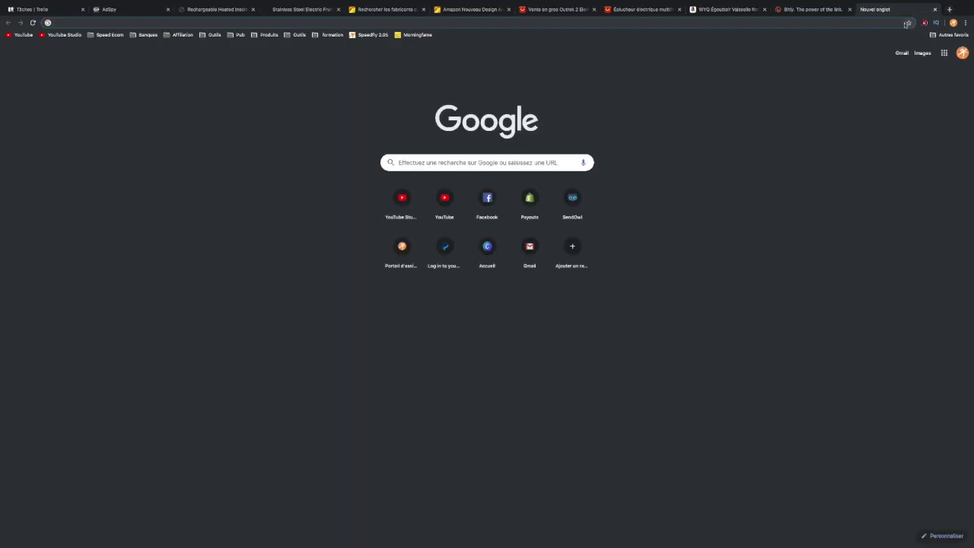
key(ctrl+v)
key(Return)
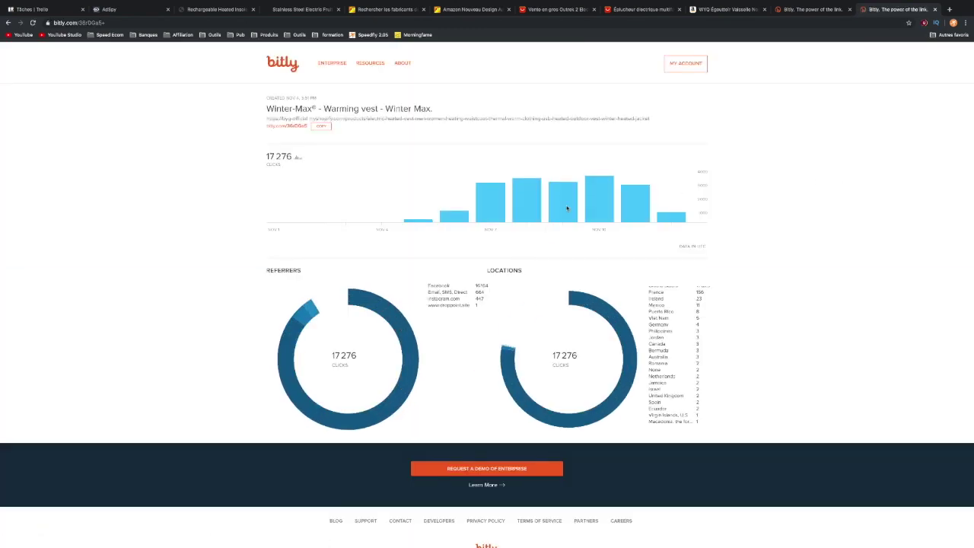
- Highlight the warming vest link's total clicks and examine its daily clicks, referrers and locations
right_click(269, 156)
click(233, 148)
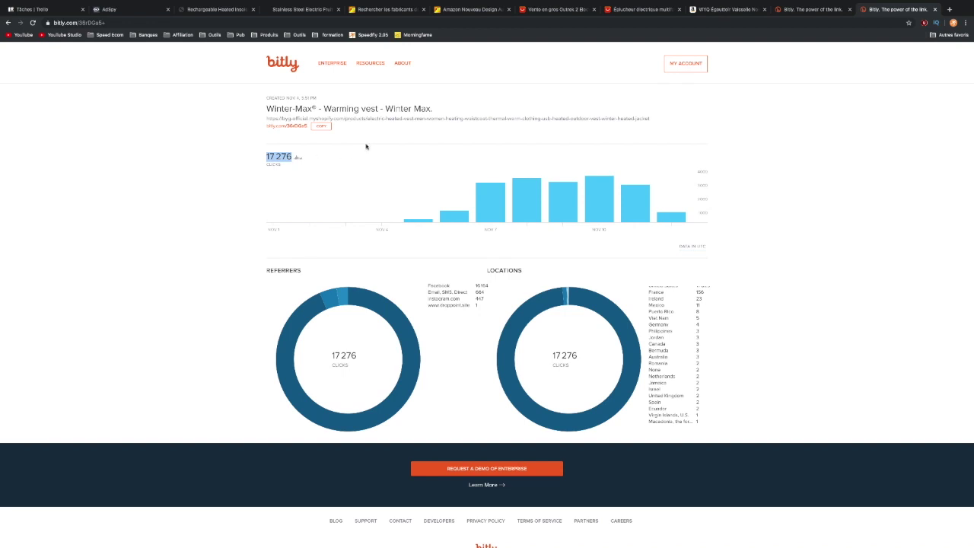
right_click(278, 152)
click(234, 159)
- Check the Stainless Steel Electric Fruit Peeler's Bitly statistics for comparison and return to the Rechargeable Heated Insoles shop page
click(813, 10)
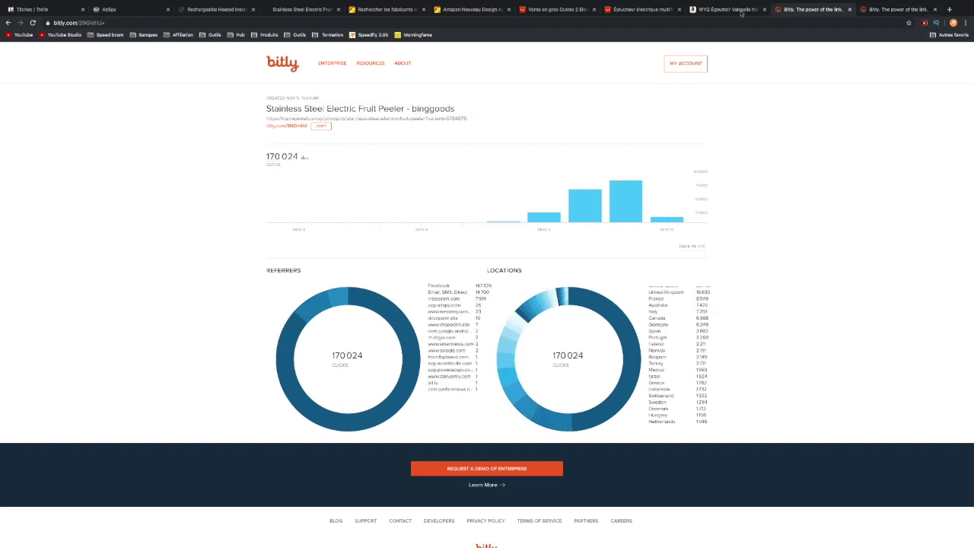
click(207, 10)
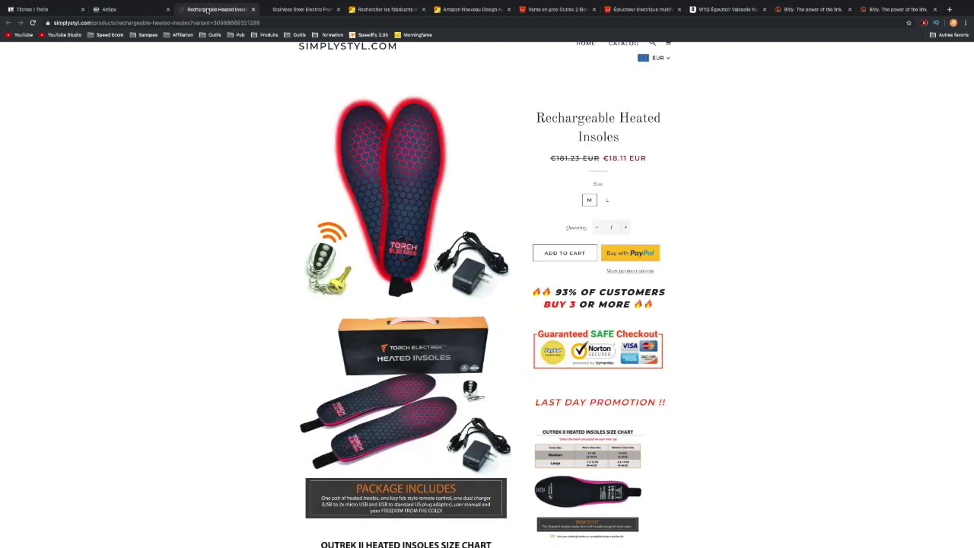
- Return to AdSpy, open the Winter Max ad's details and examine its landing page information, engagement and gender, country and age demographics
click(302, 9)
click(123, 10)
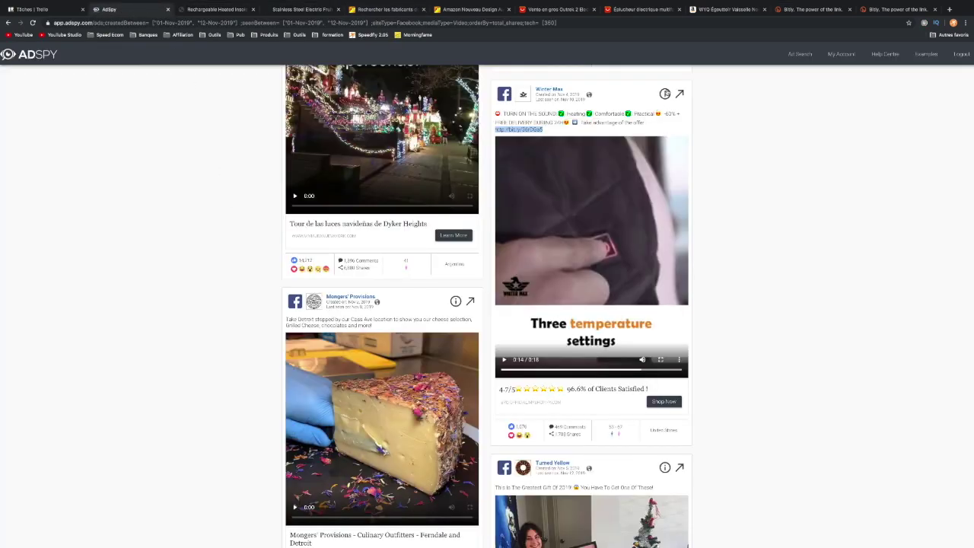
click(664, 93)
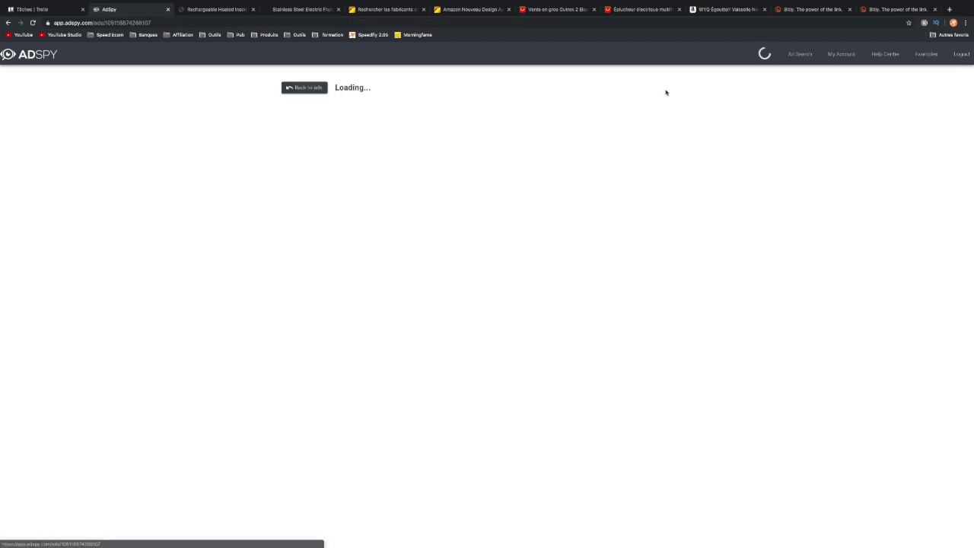
scroll(566, 299, down, 1)
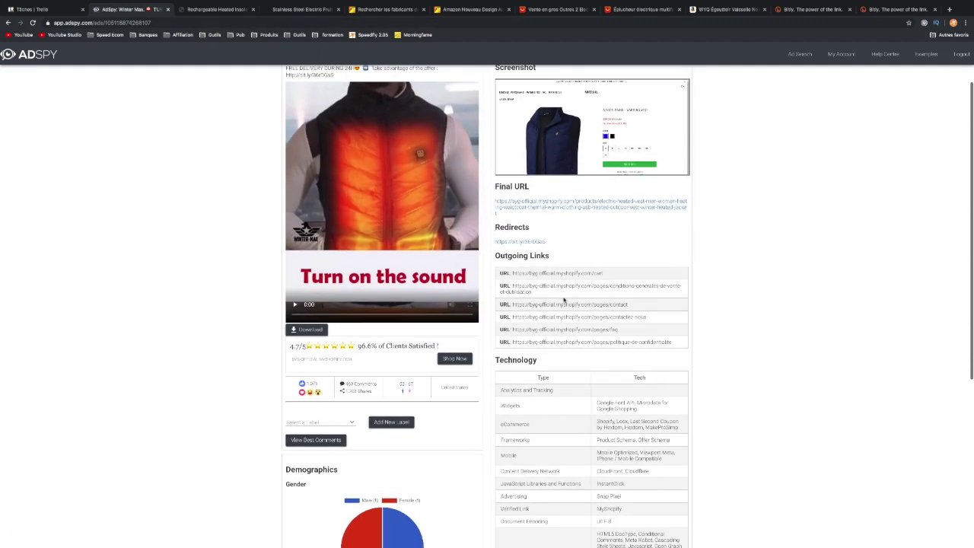
scroll(558, 299, up, 2)
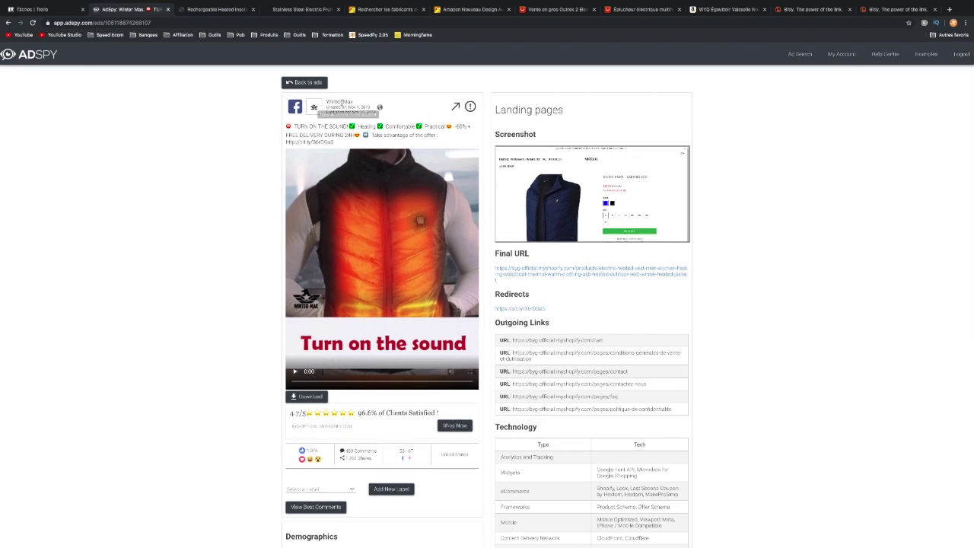
scroll(217, 310, down, 1)
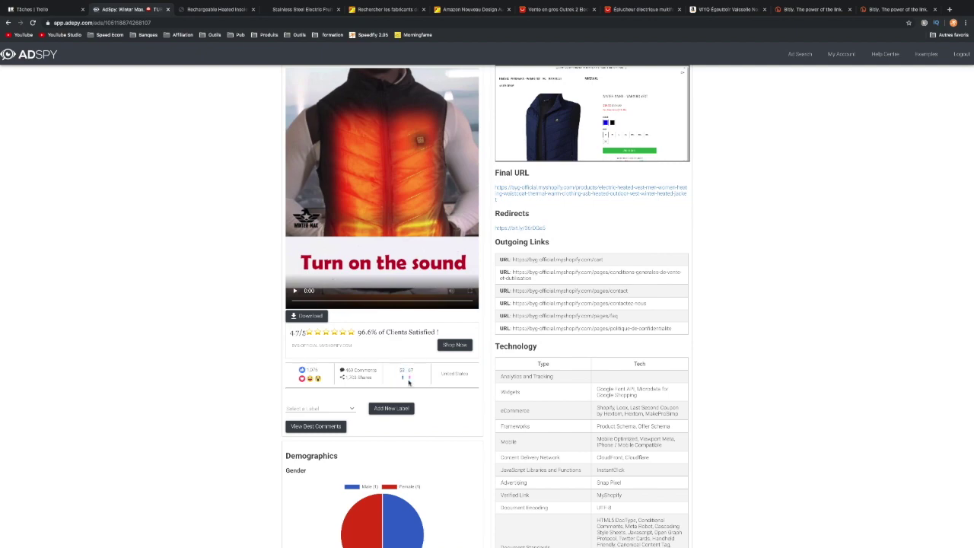
scroll(464, 394, down, 4)
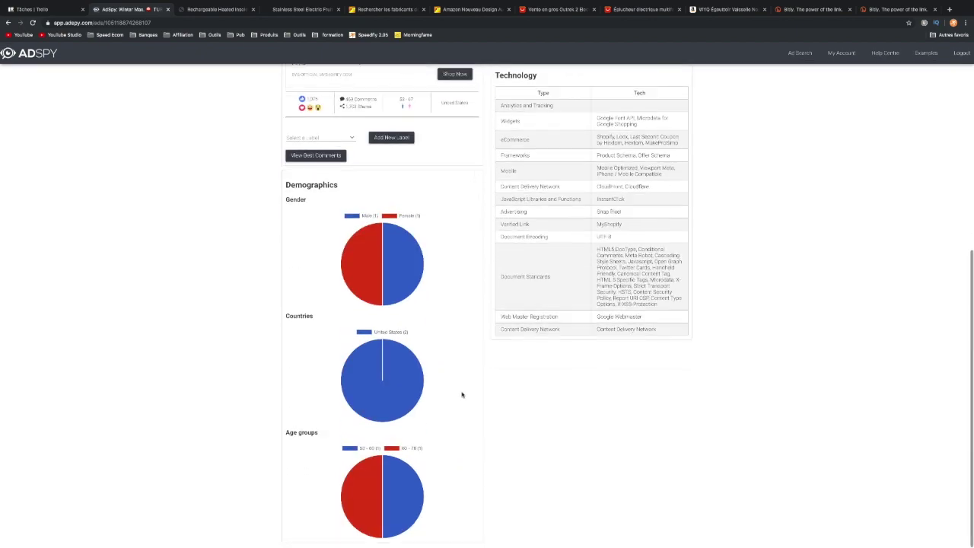
scroll(461, 394, up, 5)
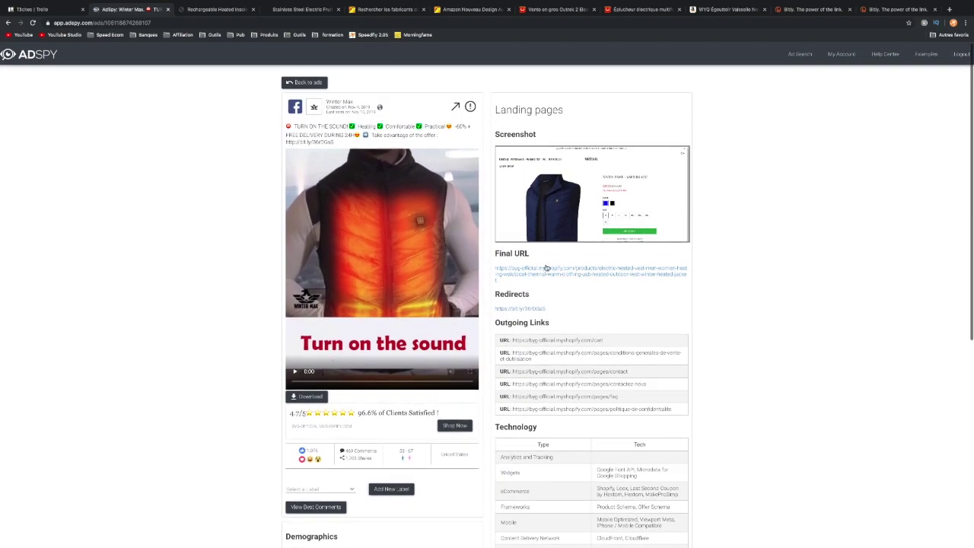
- Open the ad's final URL and read through the Winter-Max warming vest shop page down to the customer reviews
click(545, 272)
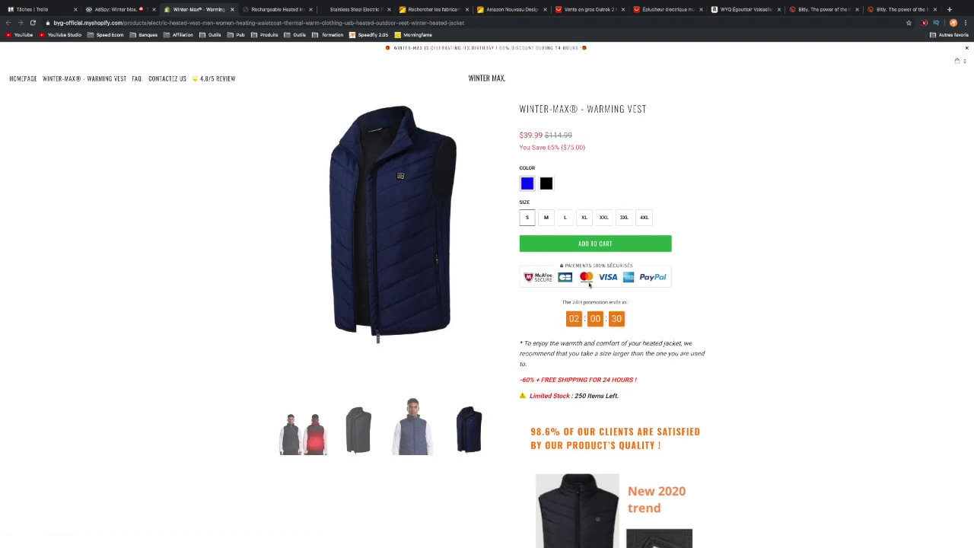
scroll(588, 284, down, 3)
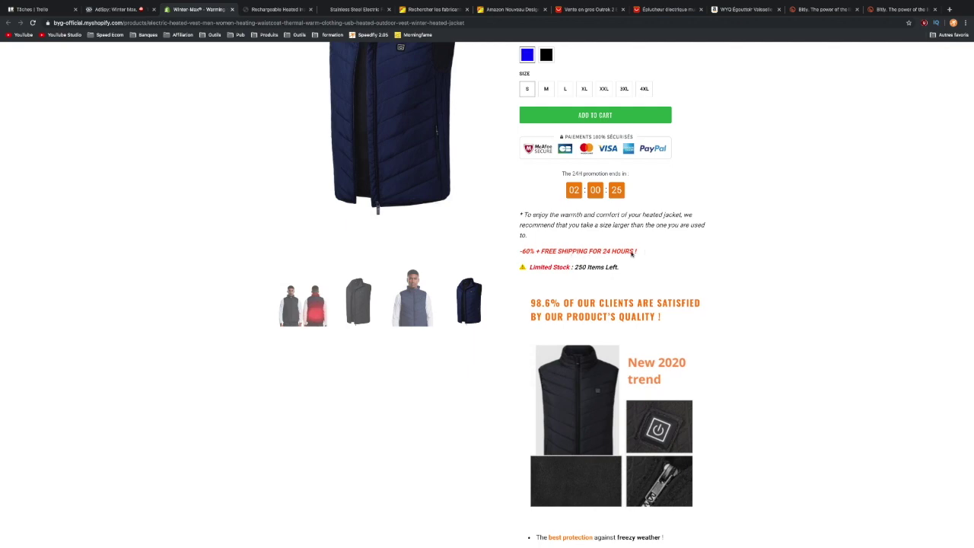
scroll(599, 271, down, 10)
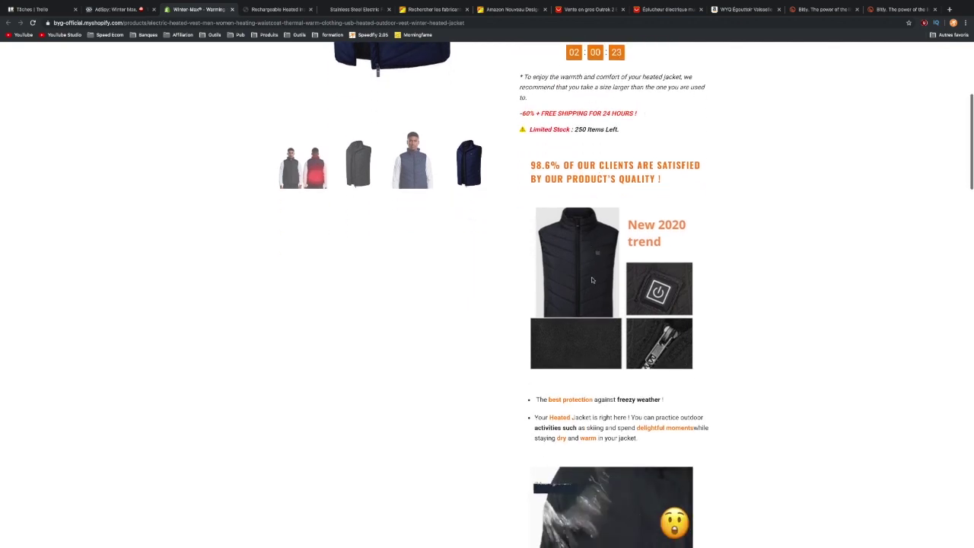
scroll(591, 280, down, 3)
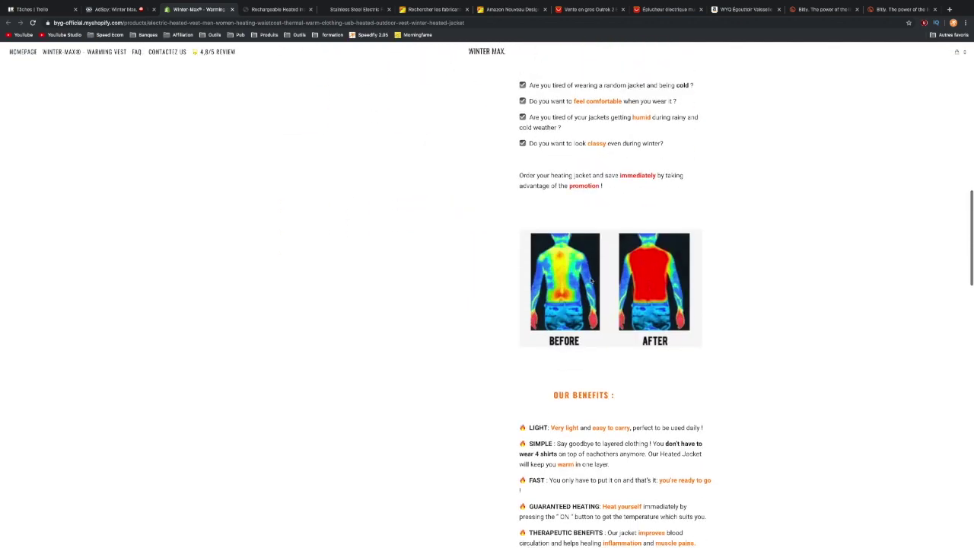
scroll(639, 293, down, 15)
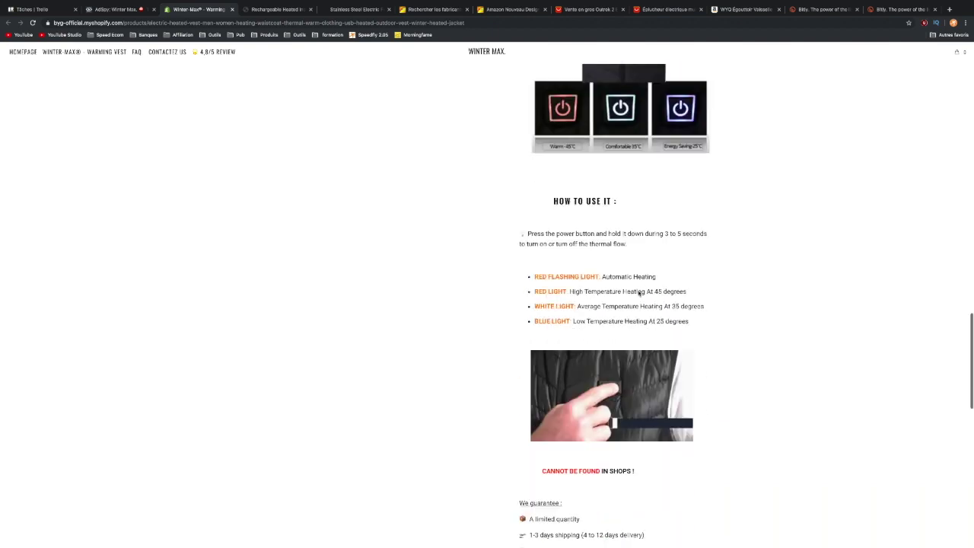
scroll(638, 293, down, 3)
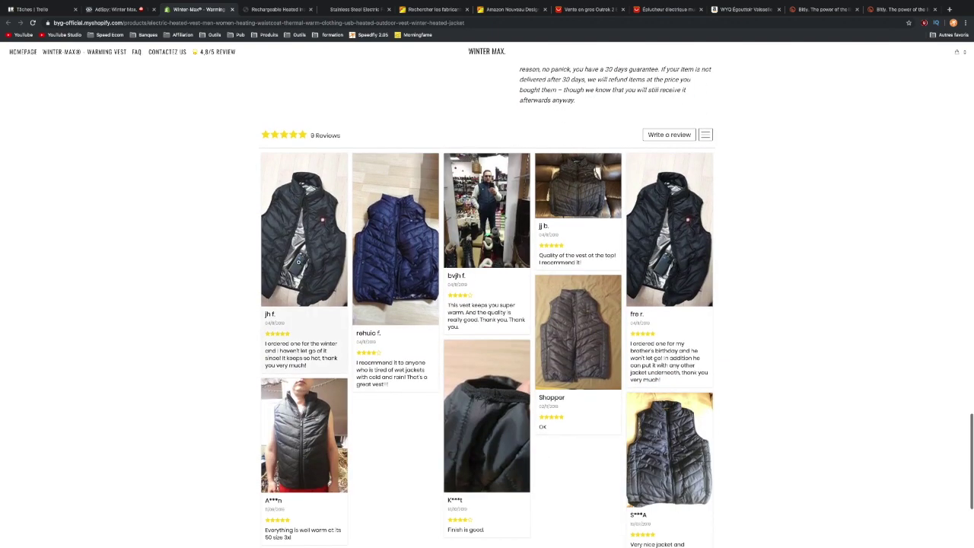
scroll(481, 276, down, 3)
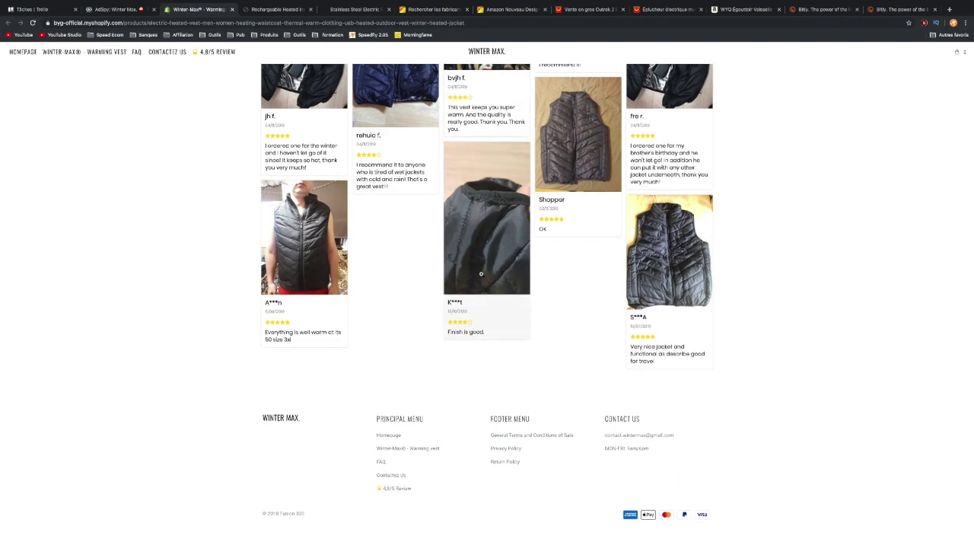
scroll(480, 275, up, 12)
scroll(480, 276, up, 10)
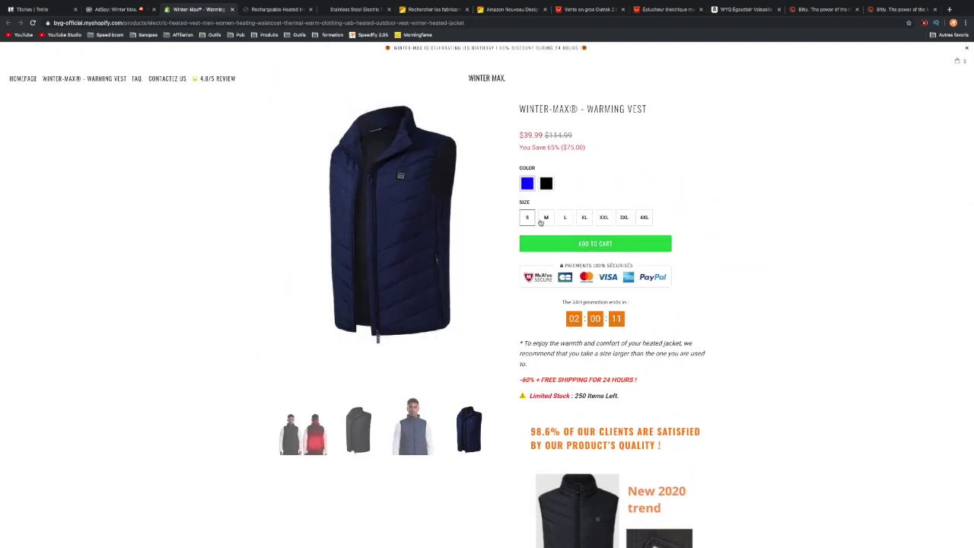
- Run a Google image search on the navy vest photo, browse the first two result pages and open a matching DHgate listing
right_click(411, 186)
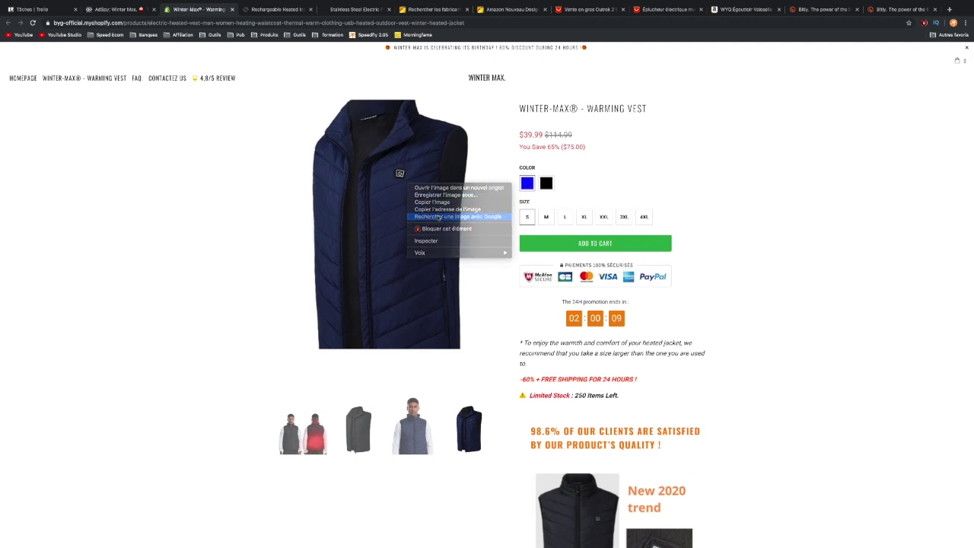
click(438, 217)
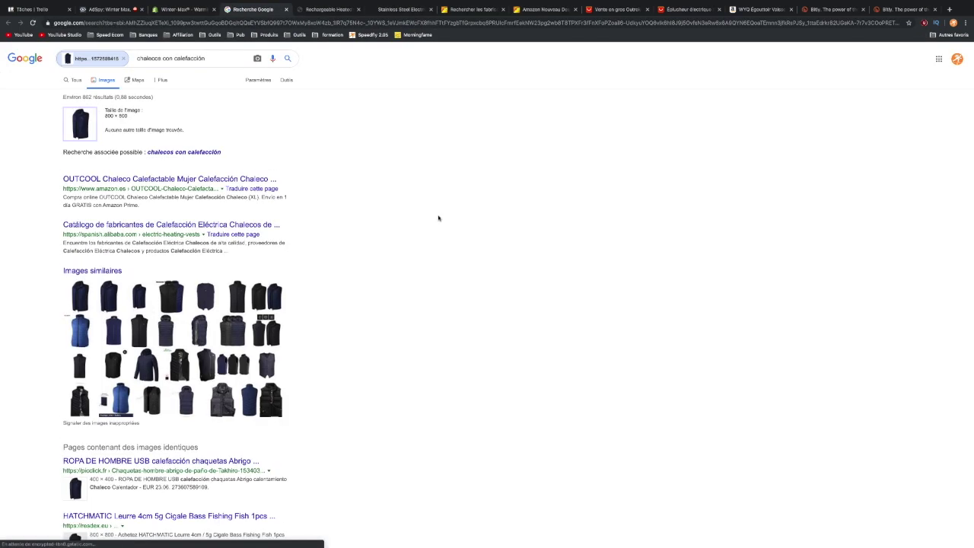
scroll(353, 228, down, 2)
scroll(353, 229, down, 2)
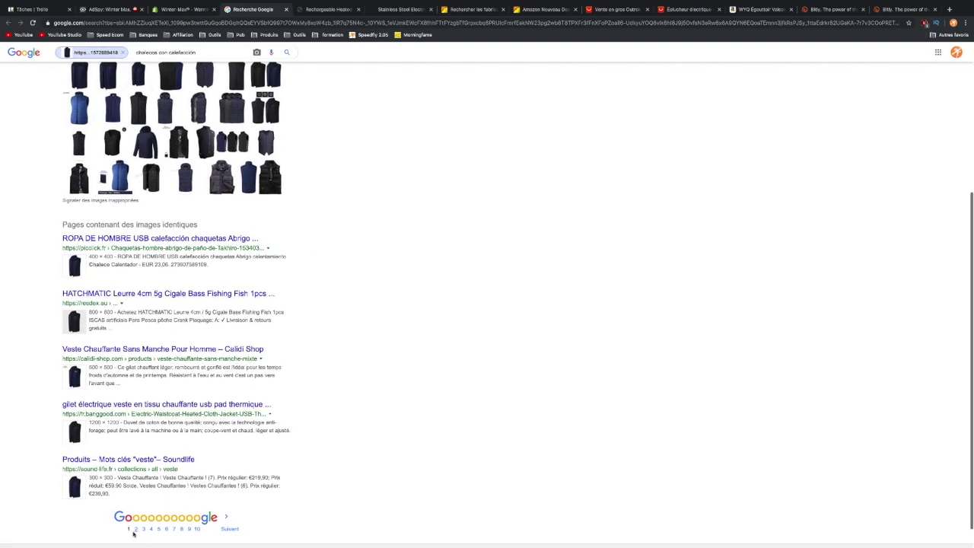
click(136, 528)
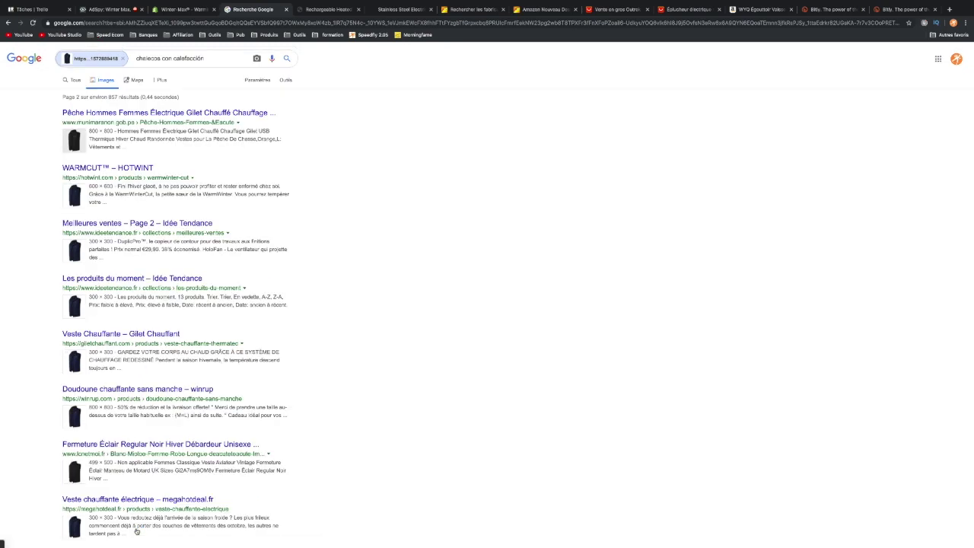
scroll(319, 331, down, 3)
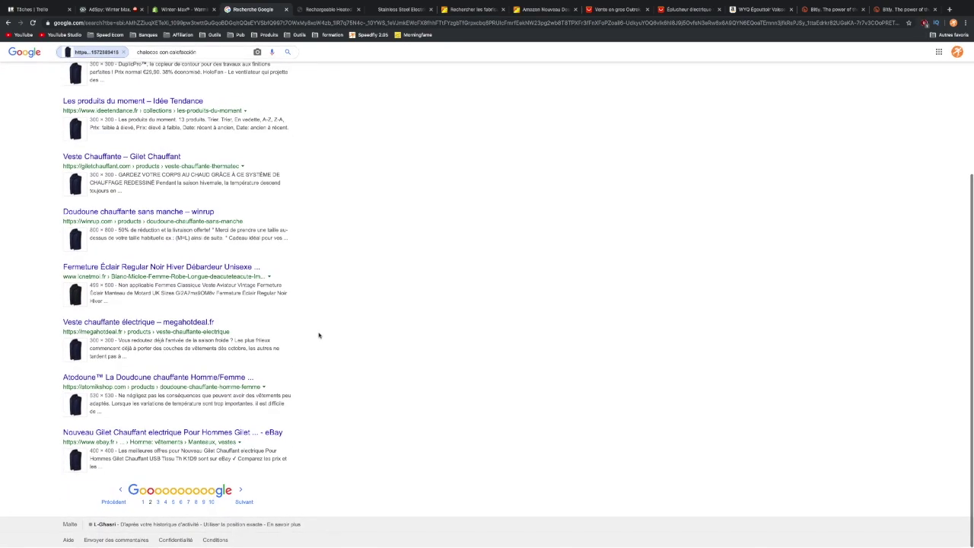
scroll(318, 335, up, 3)
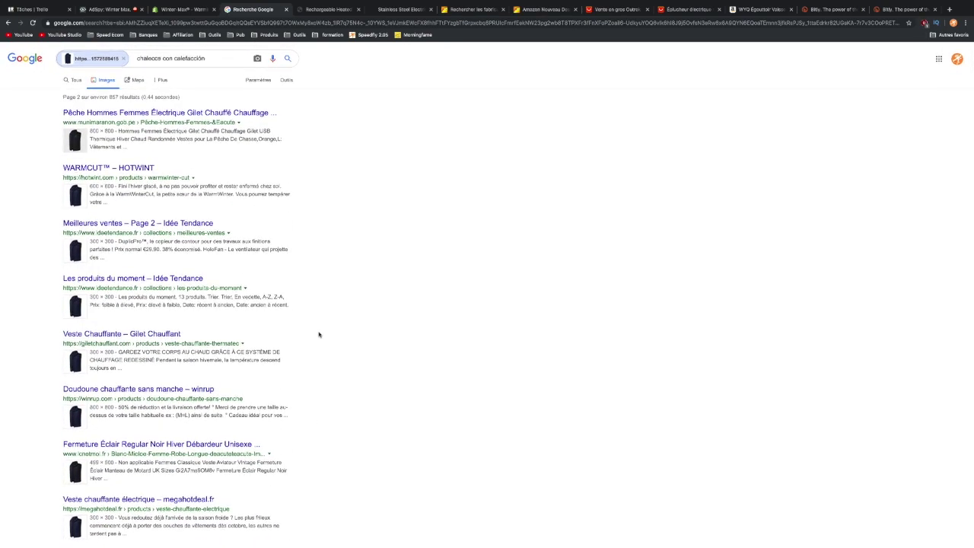
double_click(191, 59)
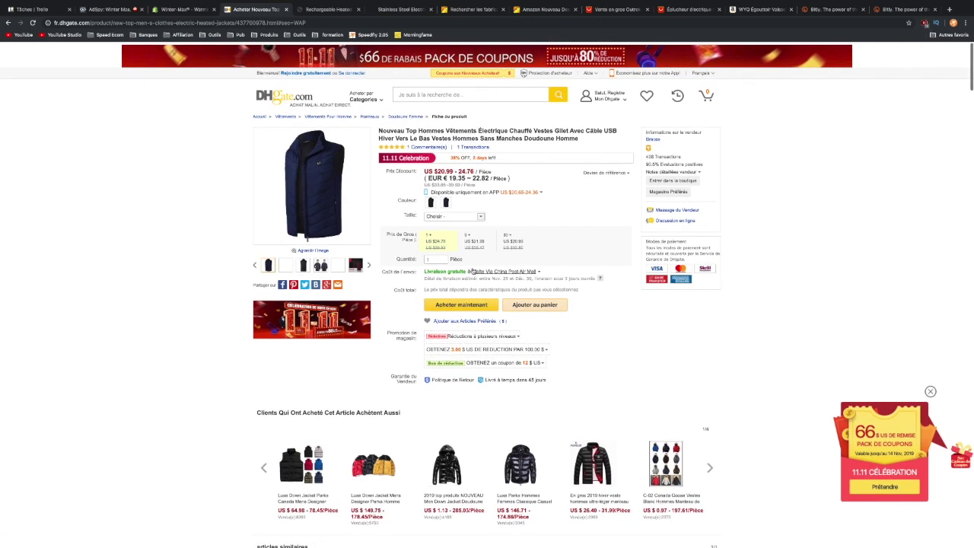
- Review the Winter-Max warming vest shop page again, close it and return to the ad results in AdSpy
click(182, 9)
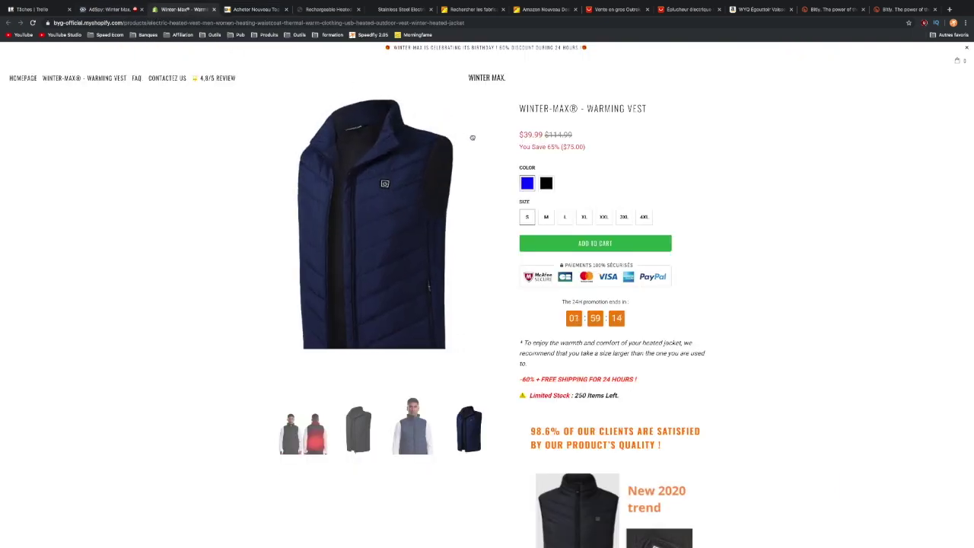
scroll(472, 137, down, 3)
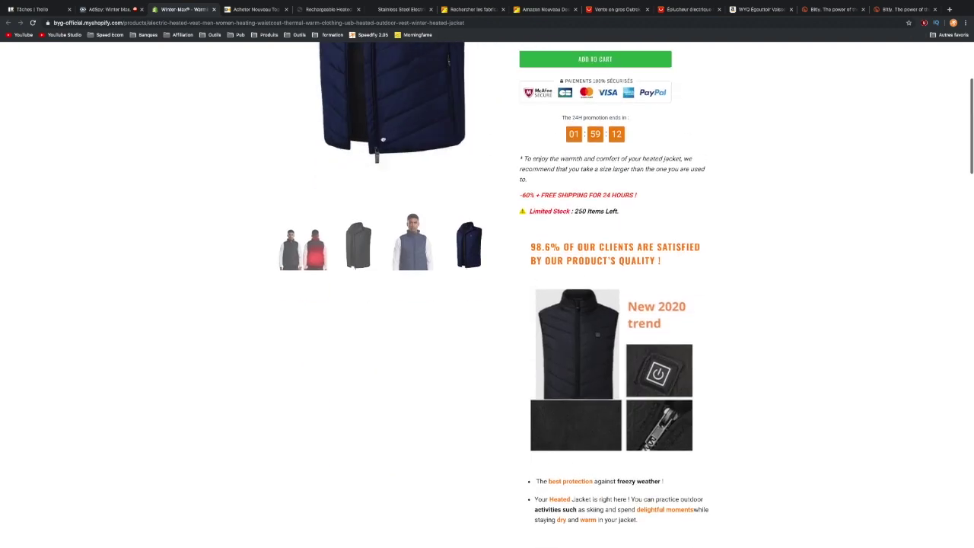
scroll(343, 114, up, 3)
click(213, 9)
click(101, 9)
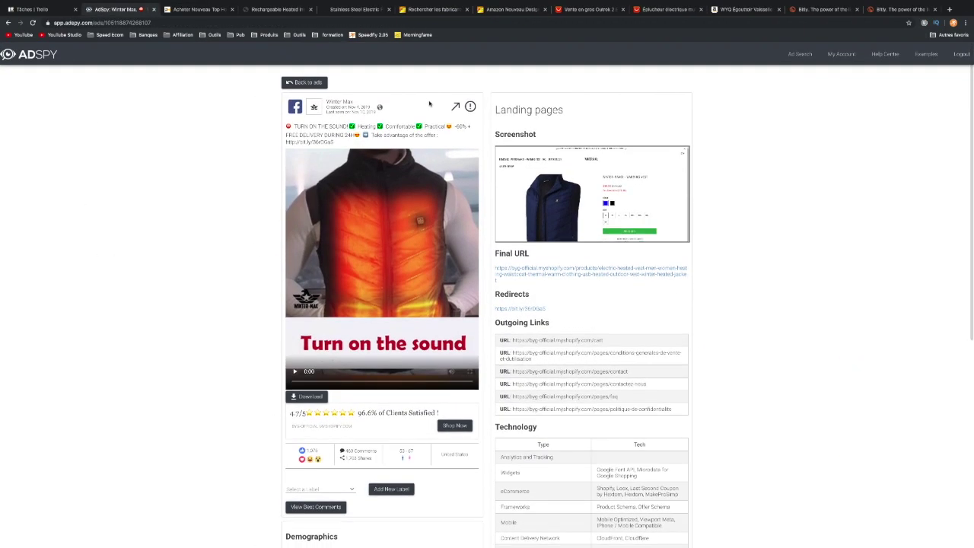
click(298, 82)
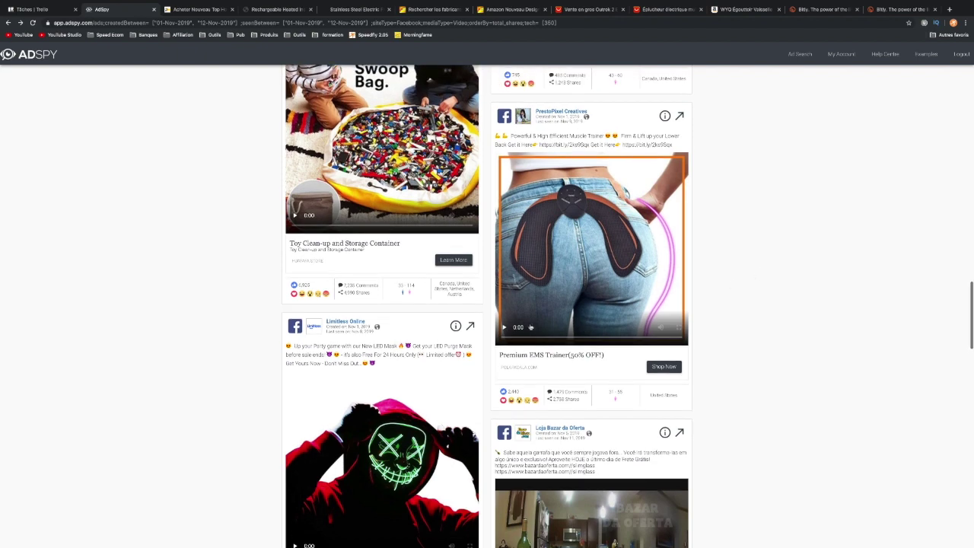
- Play PrestoPixel Creatives' EMS trainer video, then copy the ad's link and open bit.ly/2ks9Sqx+ in a new tab to view its click statistics
click(503, 326)
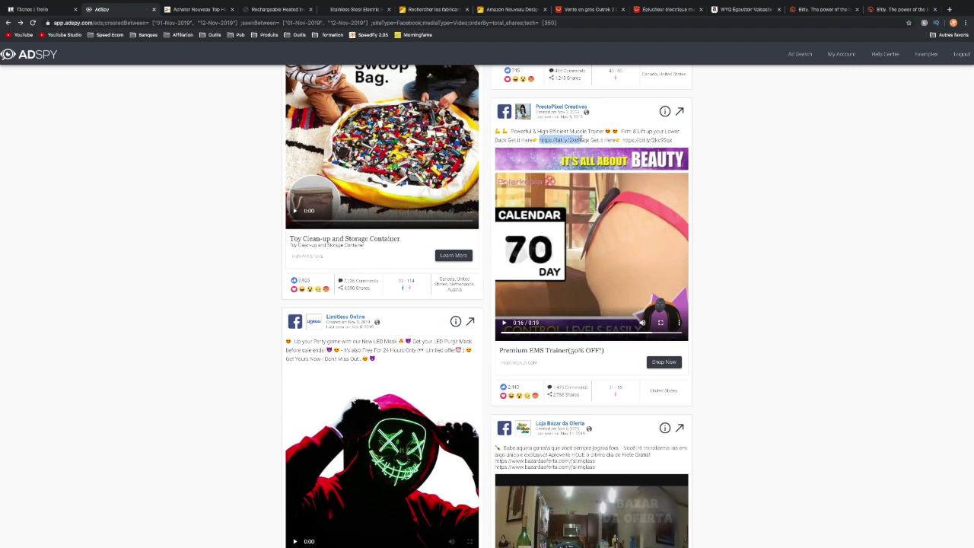
right_click(575, 141)
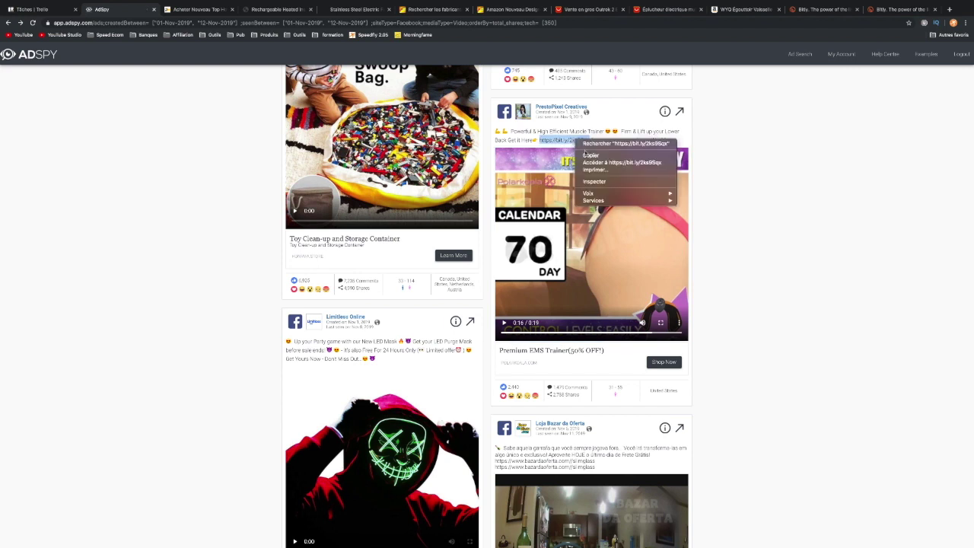
click(601, 155)
click(951, 10)
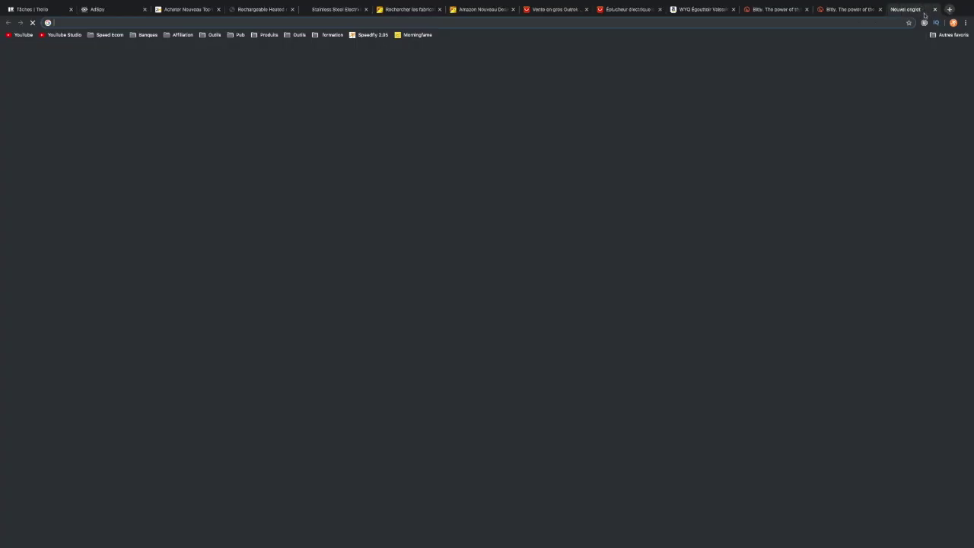
text(https://bit.ly/2ks9Sqx)
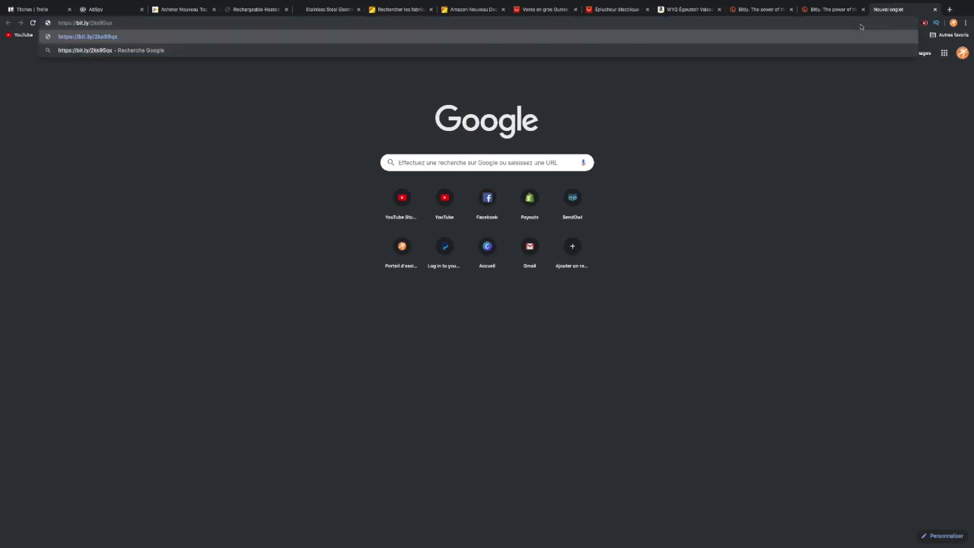
text(+)
key(Return)
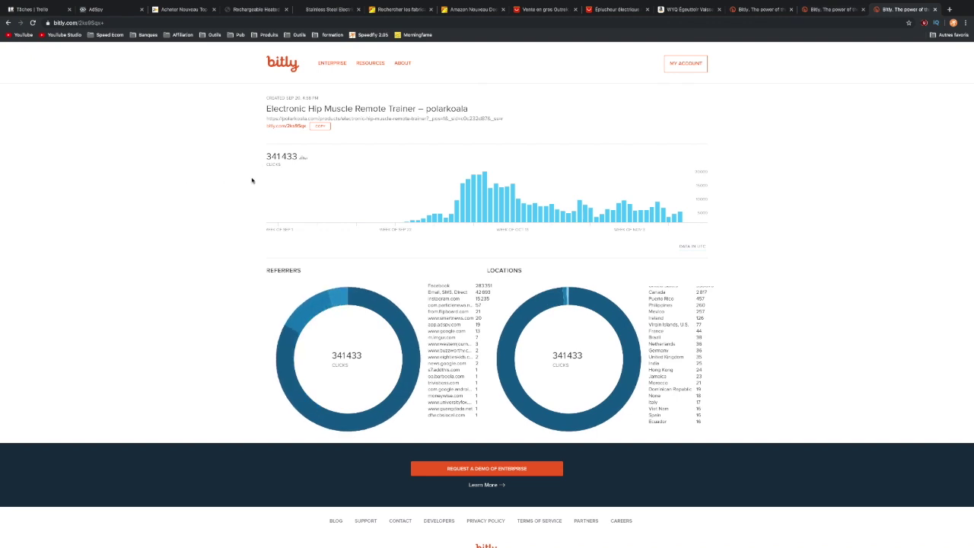
- Review the Winter-Max vest's Bitly click statistics, then return to AdSpy and open the details of PrestoPixel Creatives' EMS trainer ad
click(824, 10)
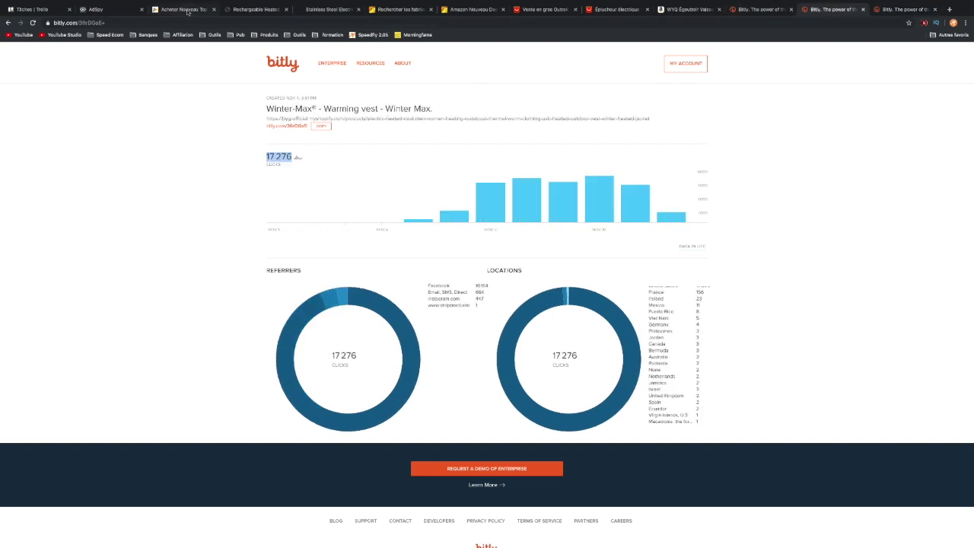
click(95, 9)
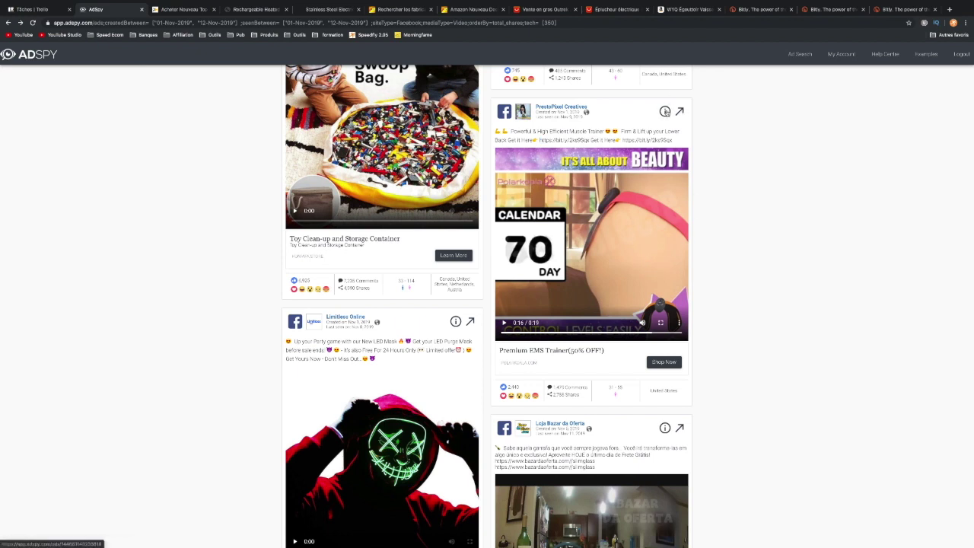
click(665, 111)
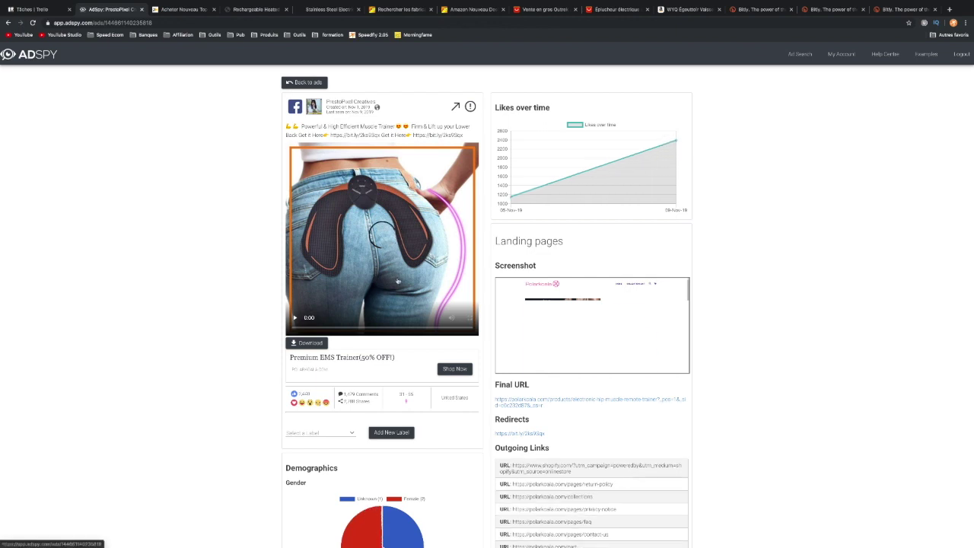
scroll(233, 307, down, 1)
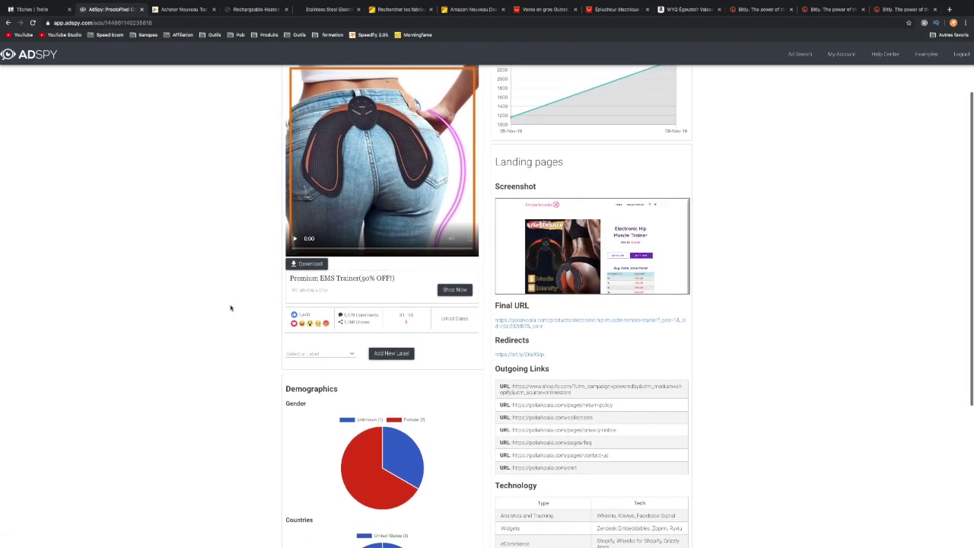
- Open the ad's final URL, read through the Polarkoala Electronic Hip Muscle Trainer shop page and close it
click(555, 322)
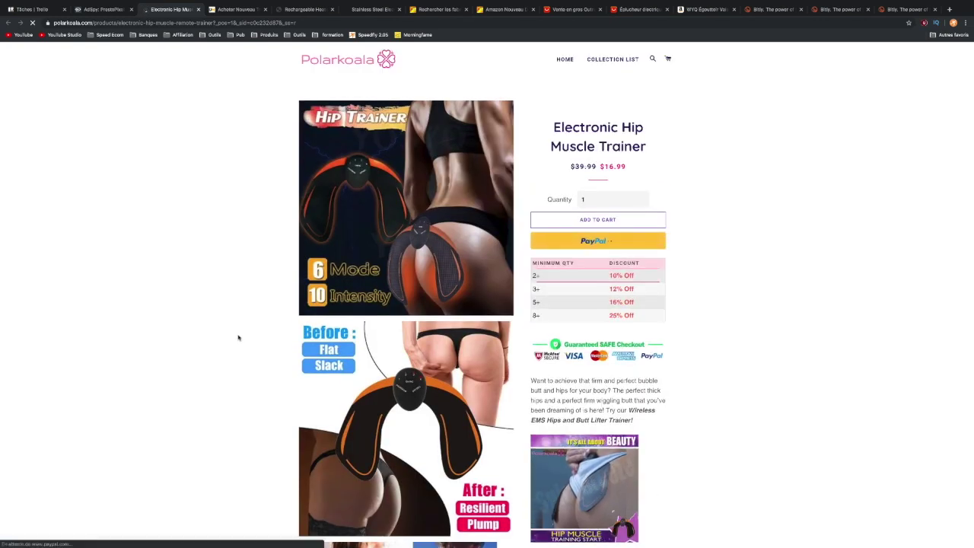
scroll(238, 337, down, 2)
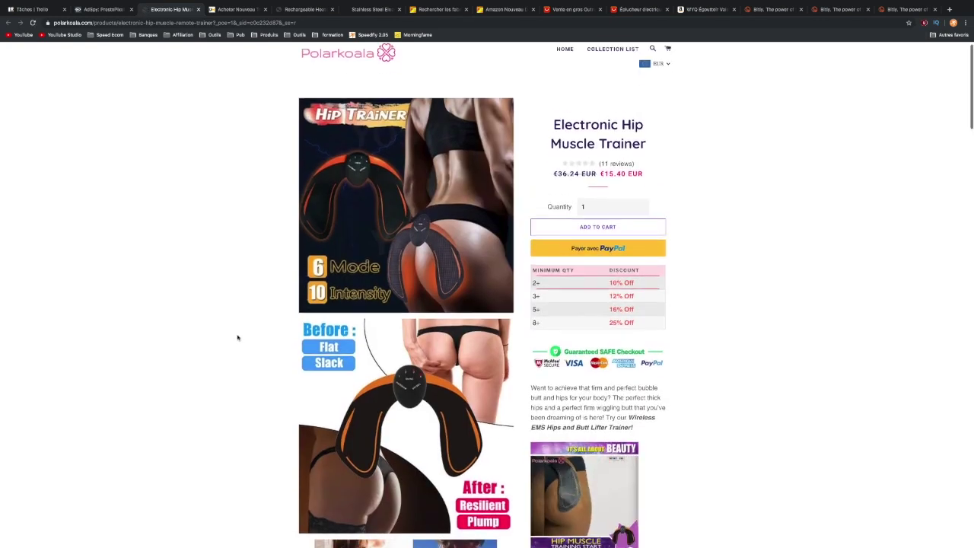
scroll(238, 338, down, 10)
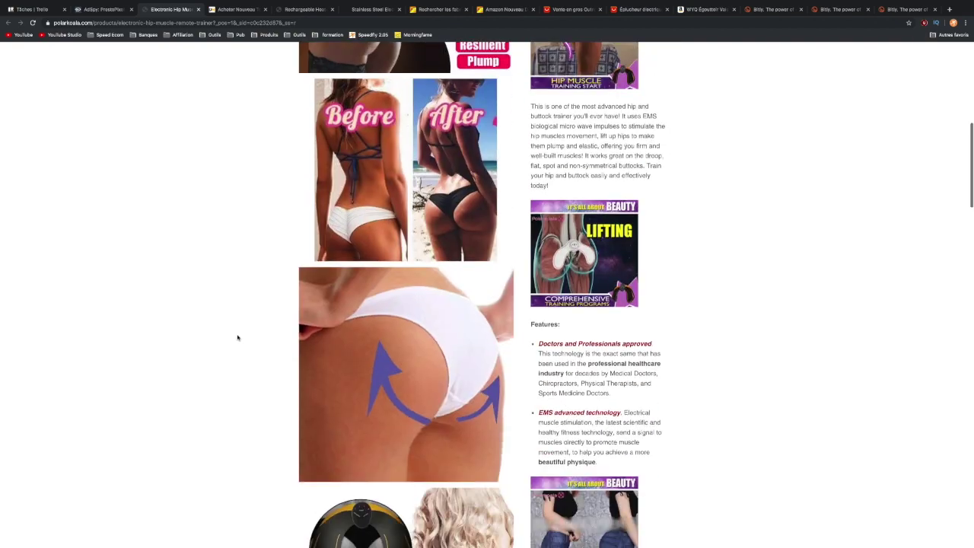
scroll(237, 337, down, 6)
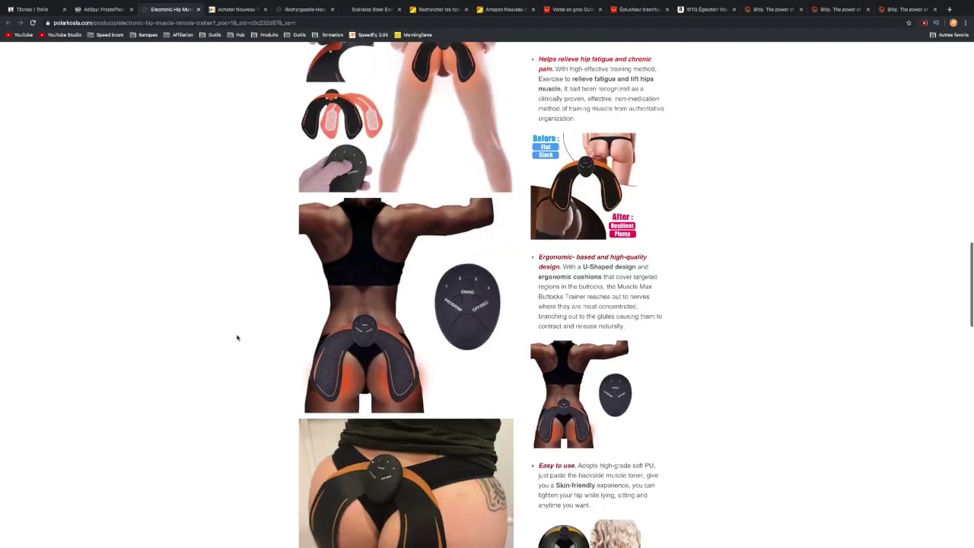
scroll(237, 337, up, 12)
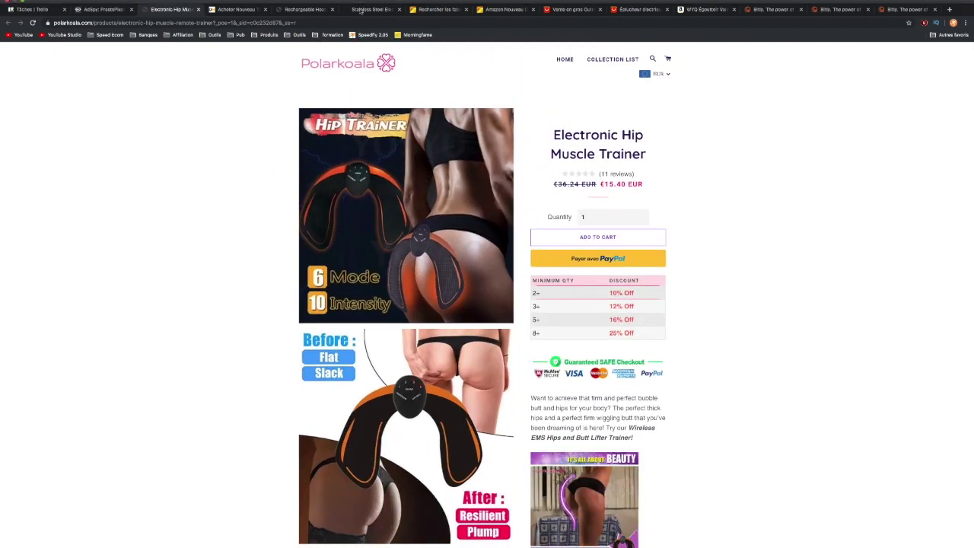
click(198, 10)
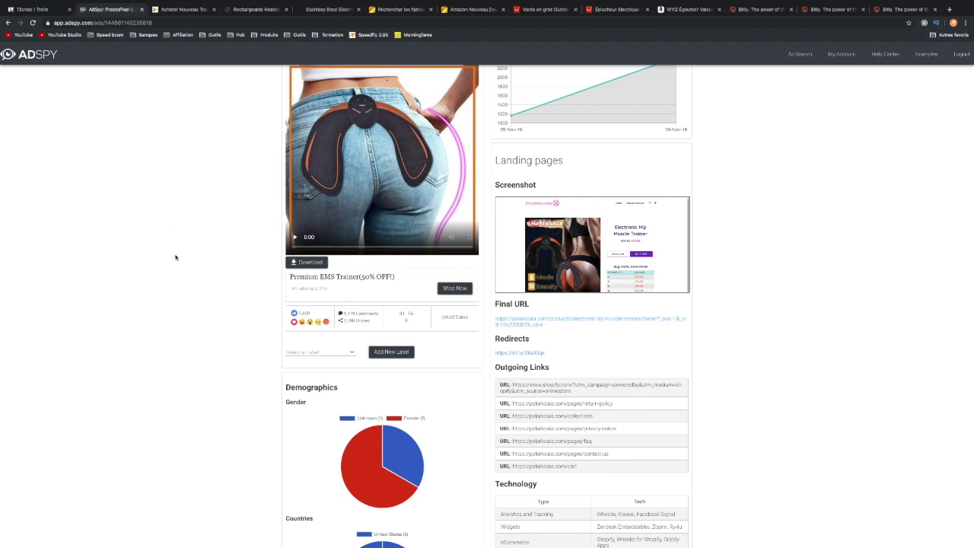
- Review the EMS trainer ad's details, reopen its final URL and run a Google image search on the main hip trainer photo
scroll(175, 256, up, 2)
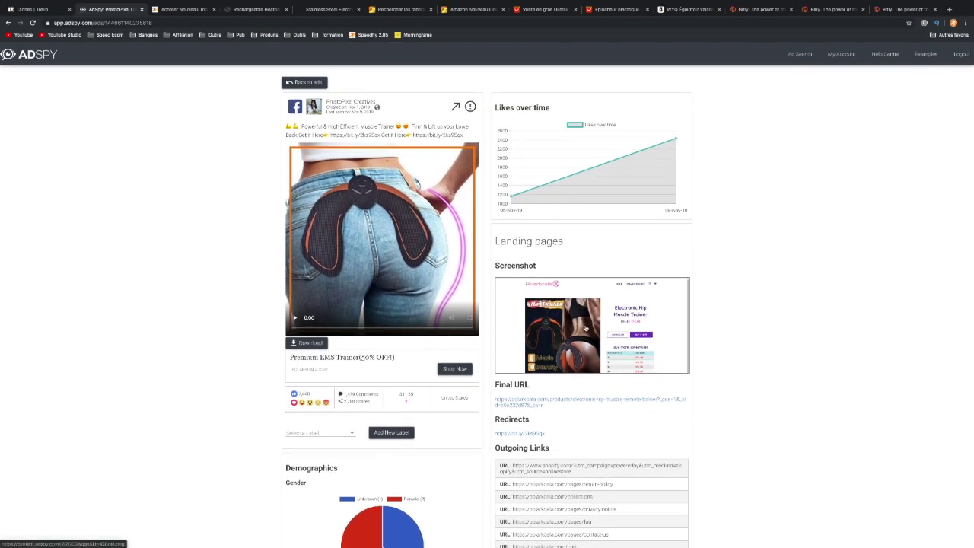
scroll(570, 264, down, 3)
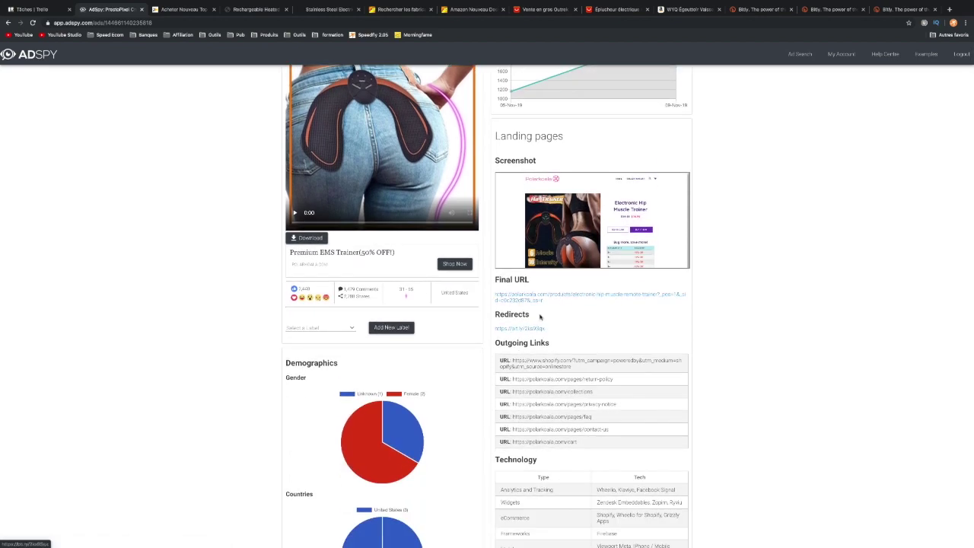
click(545, 297)
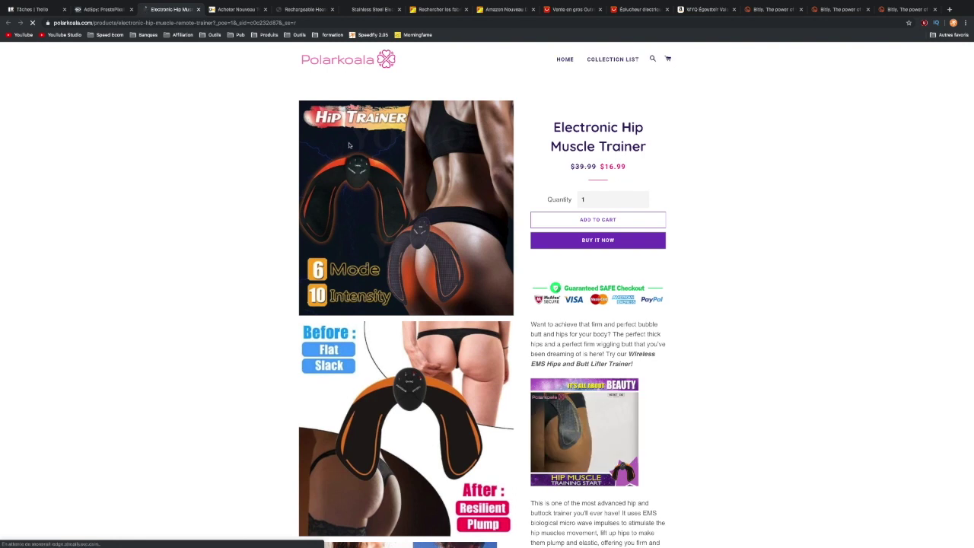
right_click(432, 173)
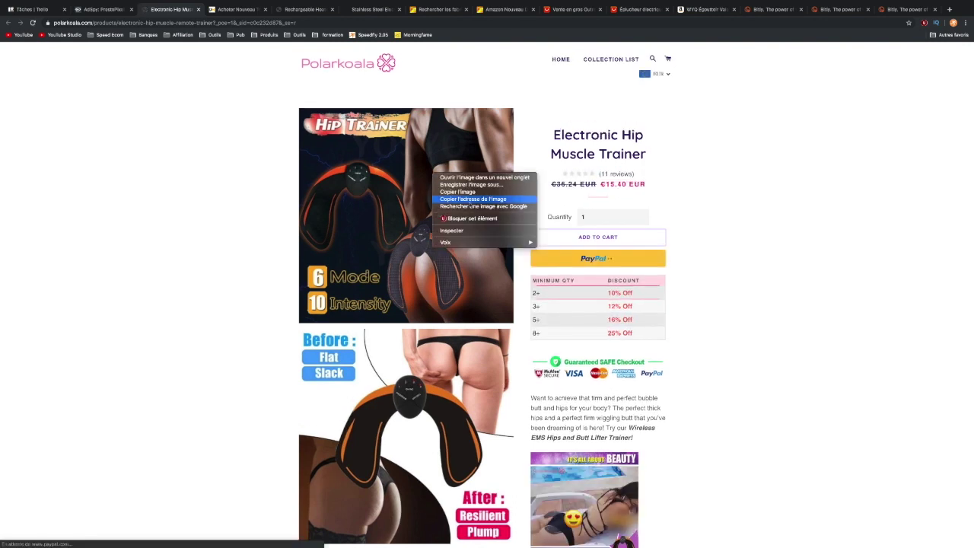
click(471, 206)
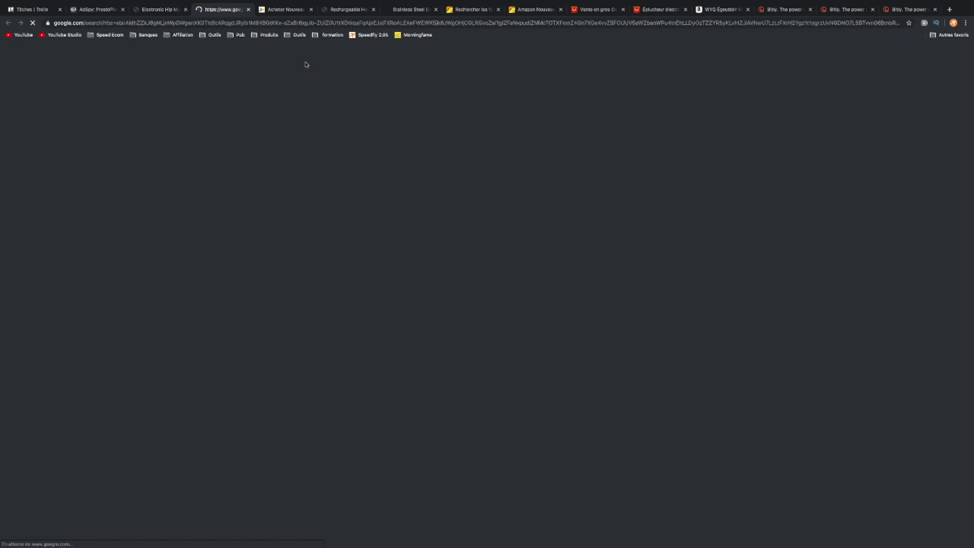
- Look through the image search results for hip trainer suppliers, then close the search and the Polarkoala shop page
scroll(363, 286, down, 5)
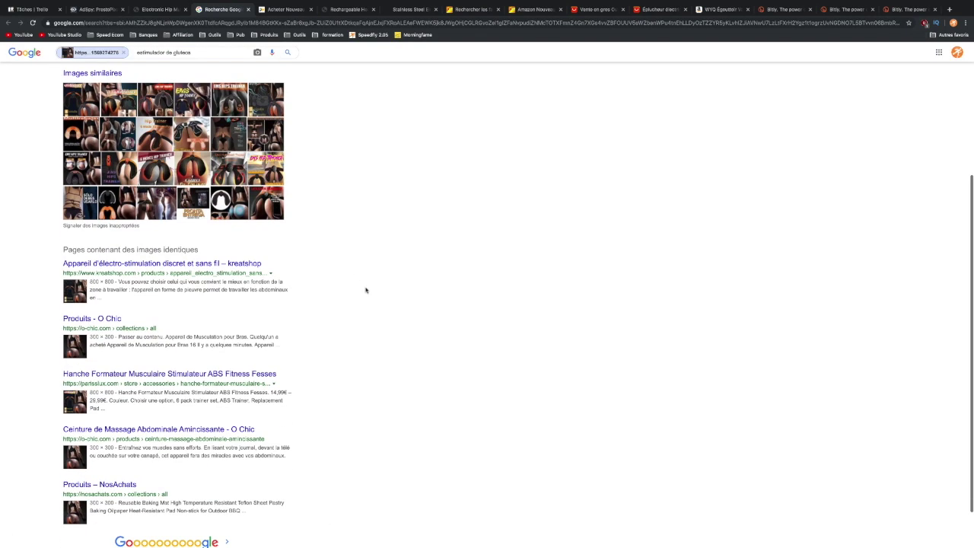
scroll(365, 290, down, 1)
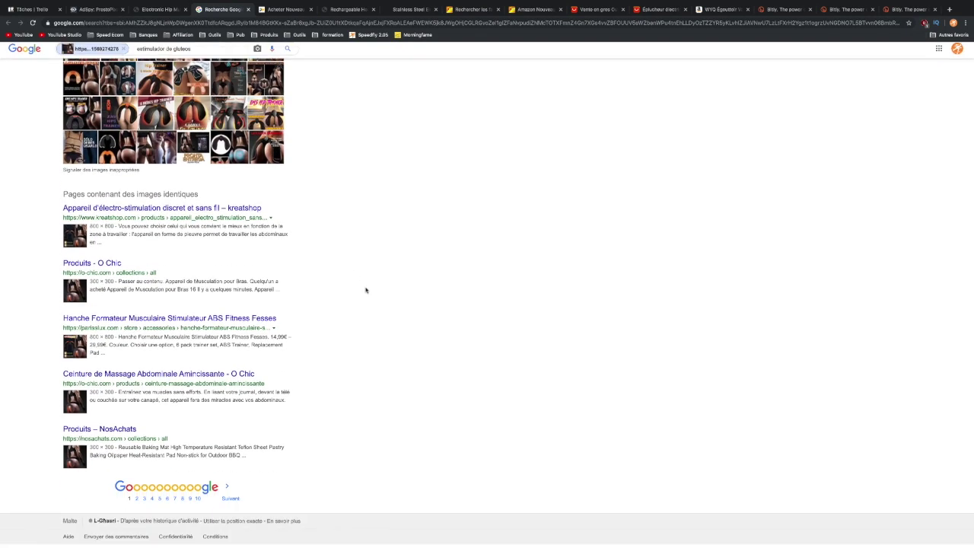
scroll(365, 290, up, 3)
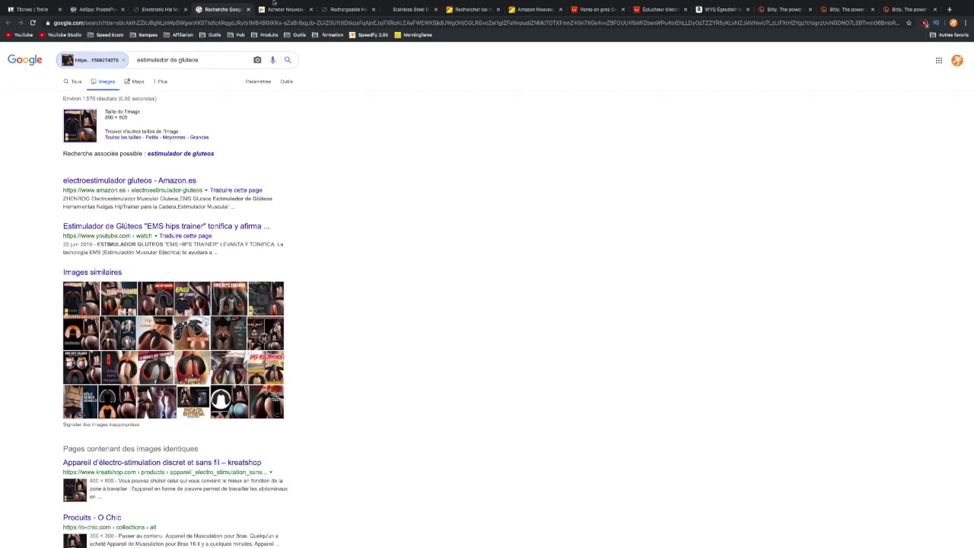
click(247, 10)
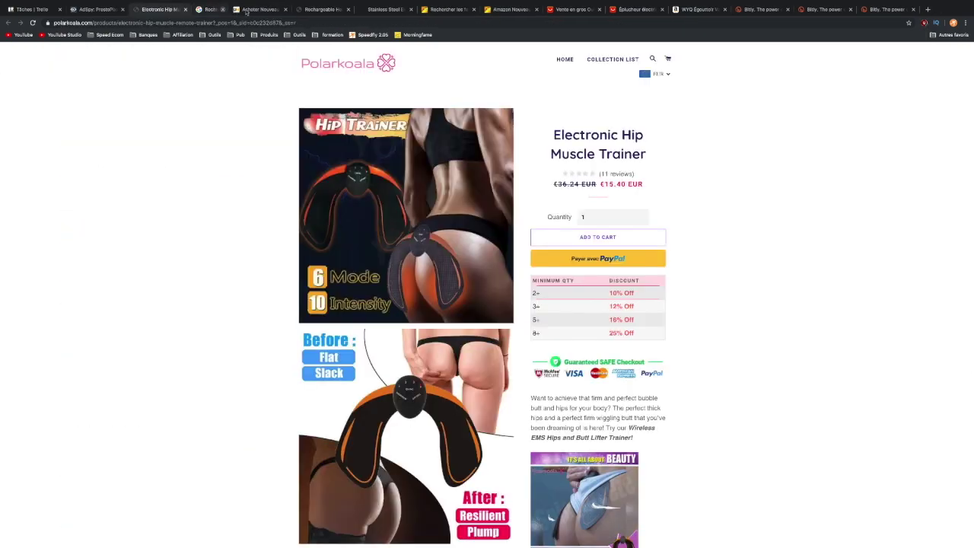
click(185, 9)
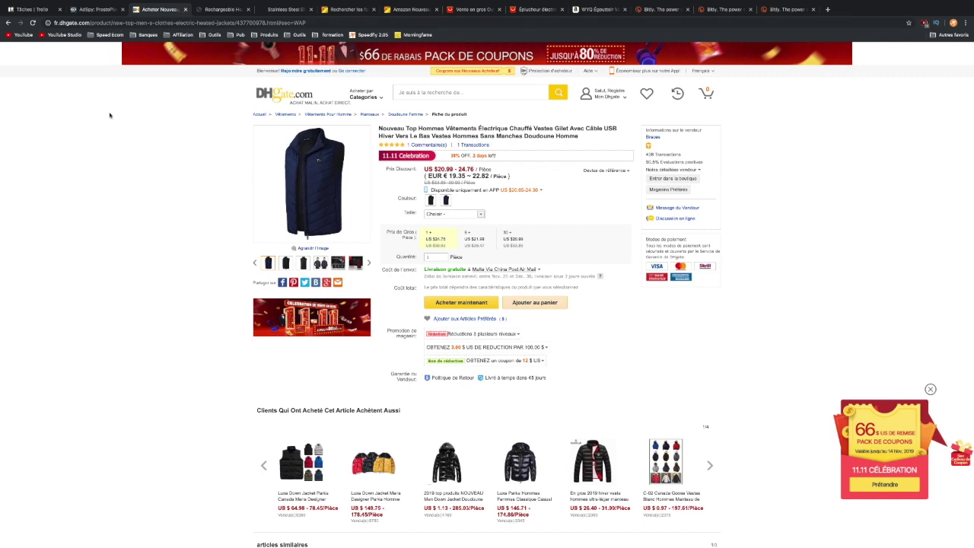
- Return to the EMS trainer ad in AdSpy and go back to the list of ad results
click(101, 9)
scroll(130, 109, up, 3)
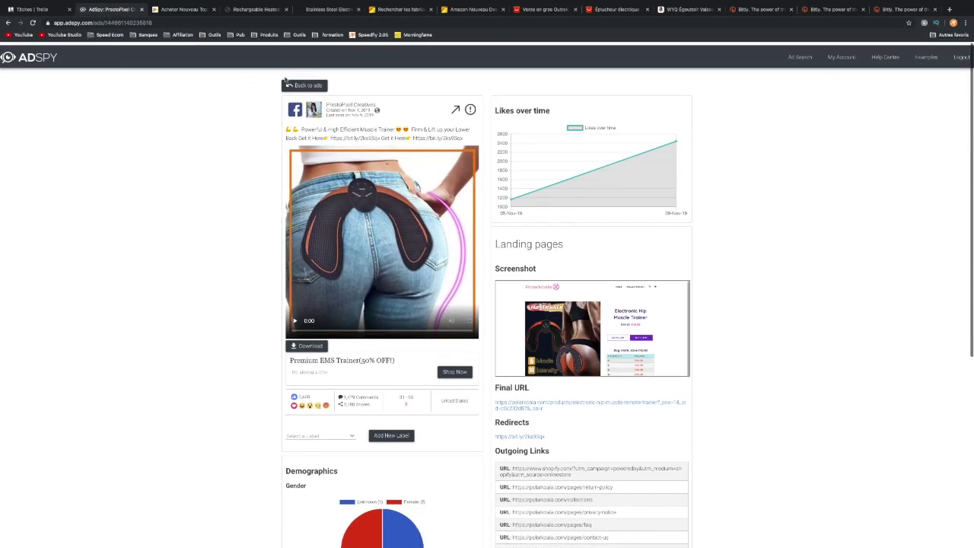
click(285, 84)
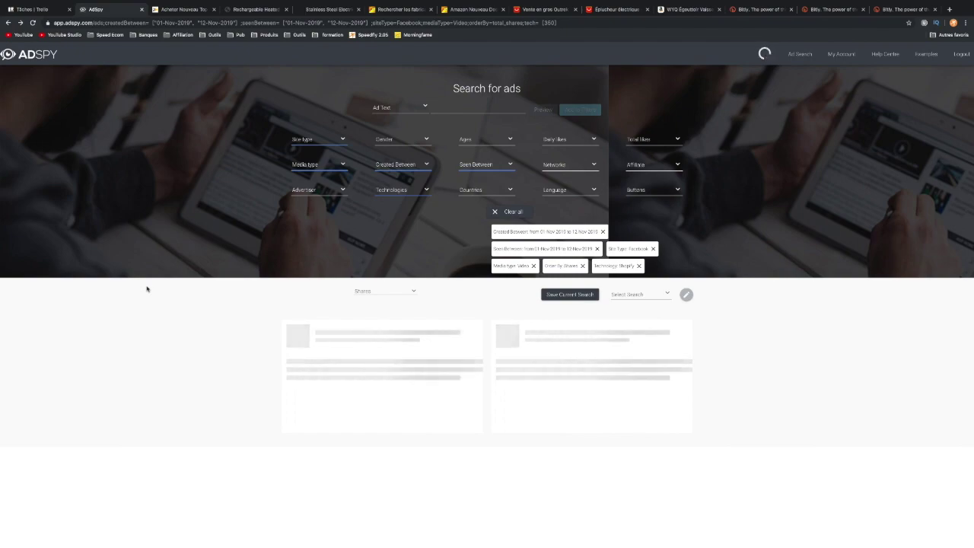
- Browse down the ad results to Antarctica11's Giant Plush Teddy Bear Sleeping Bag Bed ad and play its video
scroll(150, 340, down, 20)
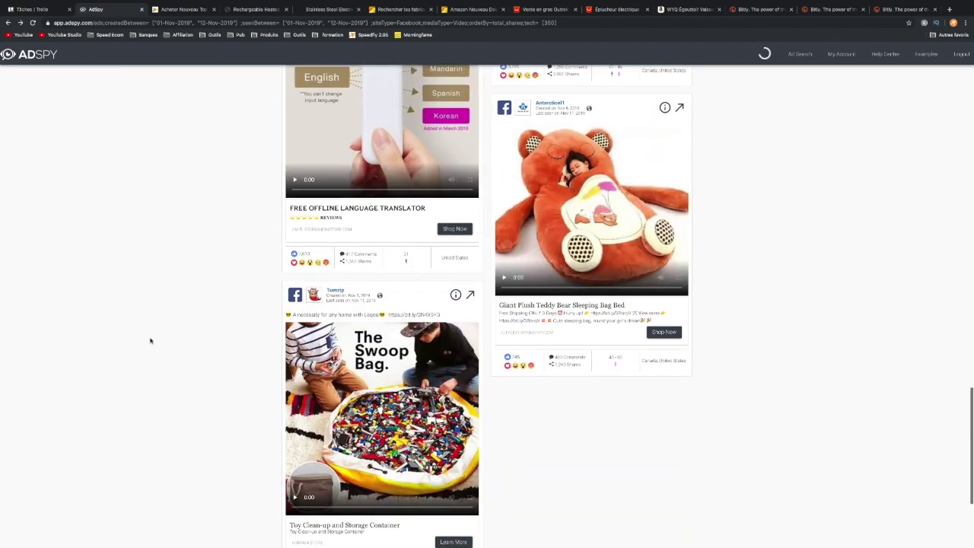
scroll(150, 341, up, 1)
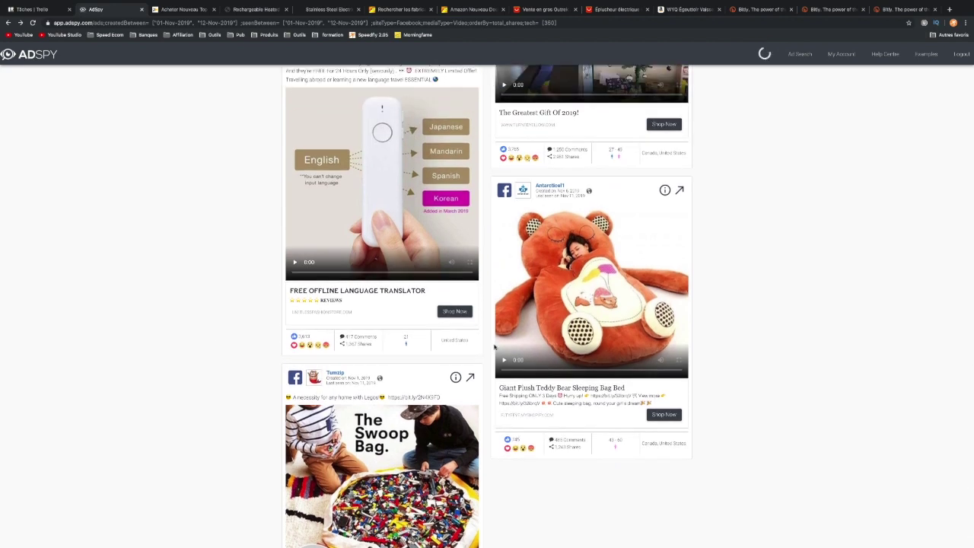
scroll(495, 347, up, 2)
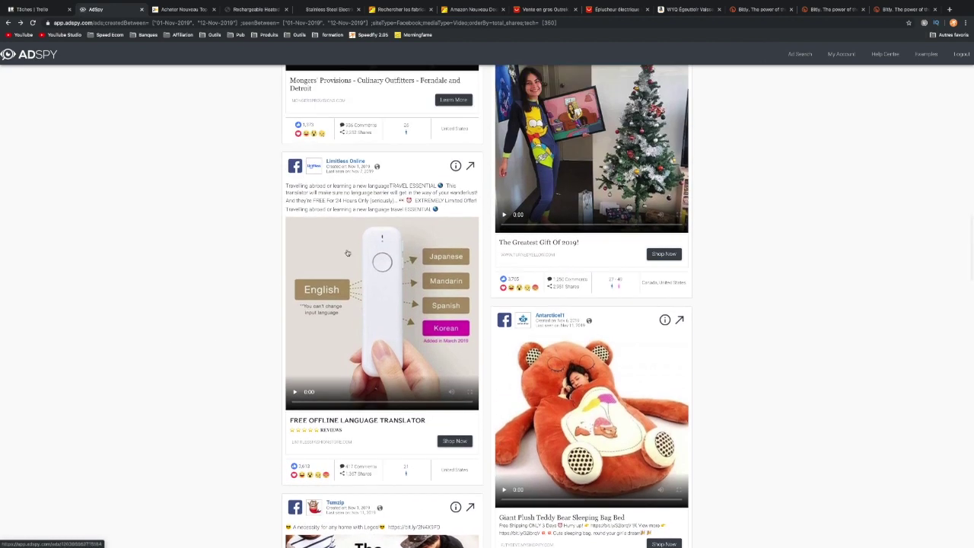
scroll(616, 417, down, 2)
scroll(543, 394, down, 1)
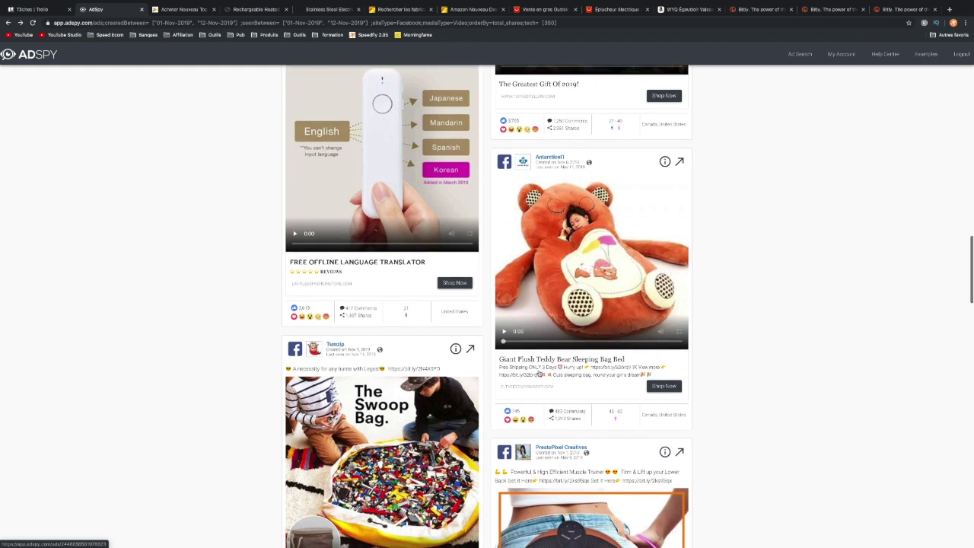
click(503, 329)
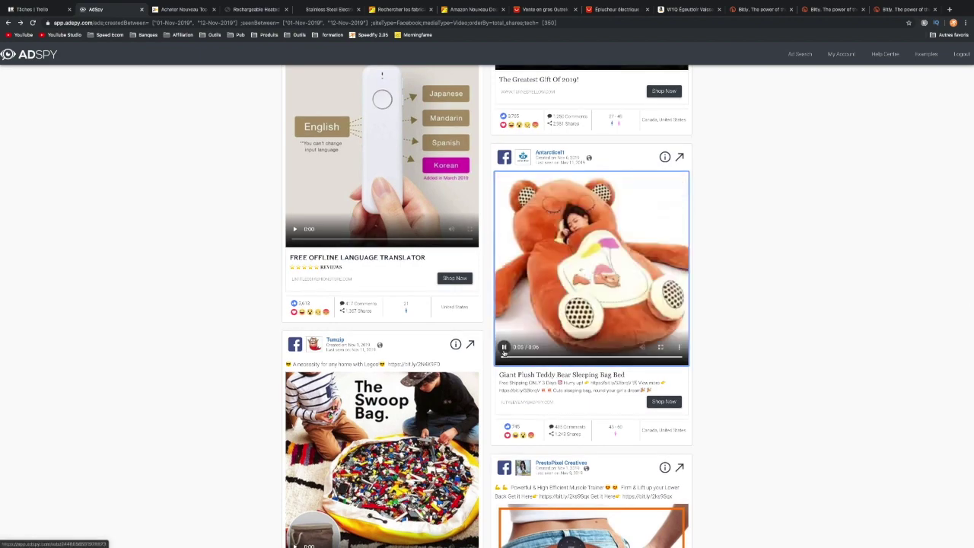
- Find Limitless Online's LED Purge Mask ad further down the results, play its video and pause it
scroll(224, 393, down, 5)
scroll(224, 393, down, 4)
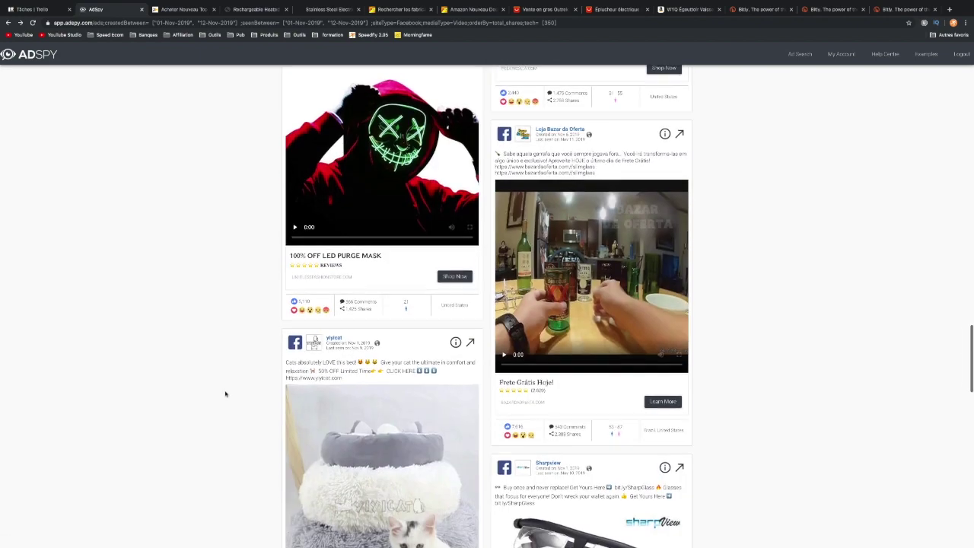
scroll(285, 303, up, 1)
scroll(283, 304, up, 1)
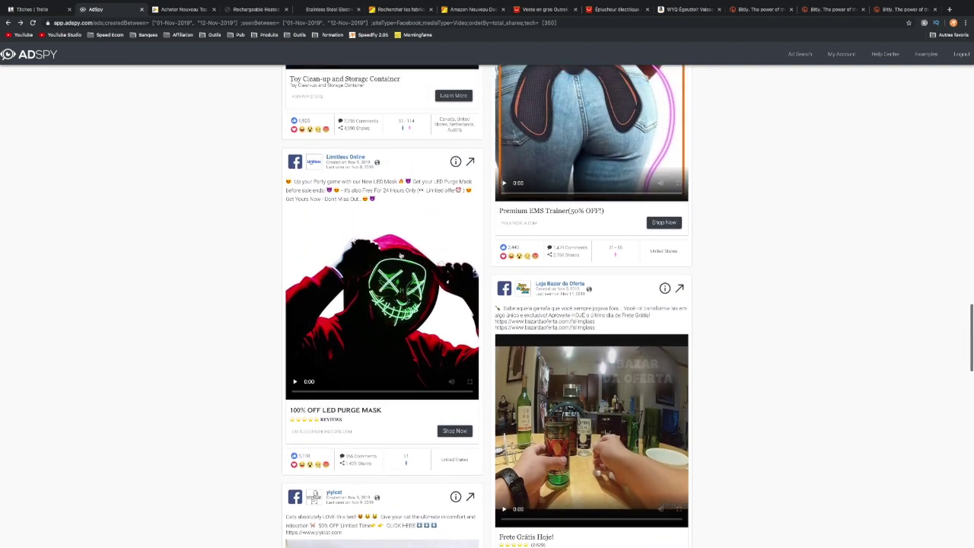
click(295, 382)
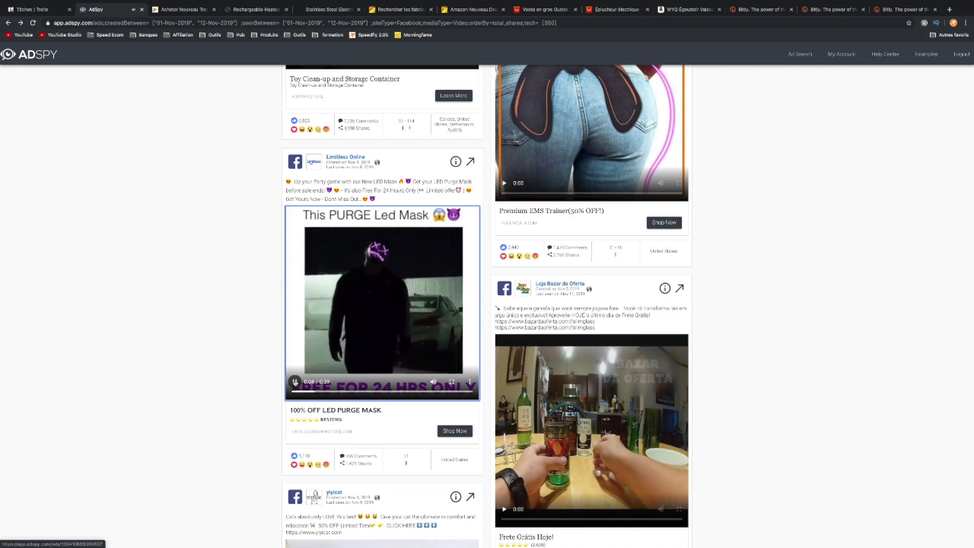
click(295, 382)
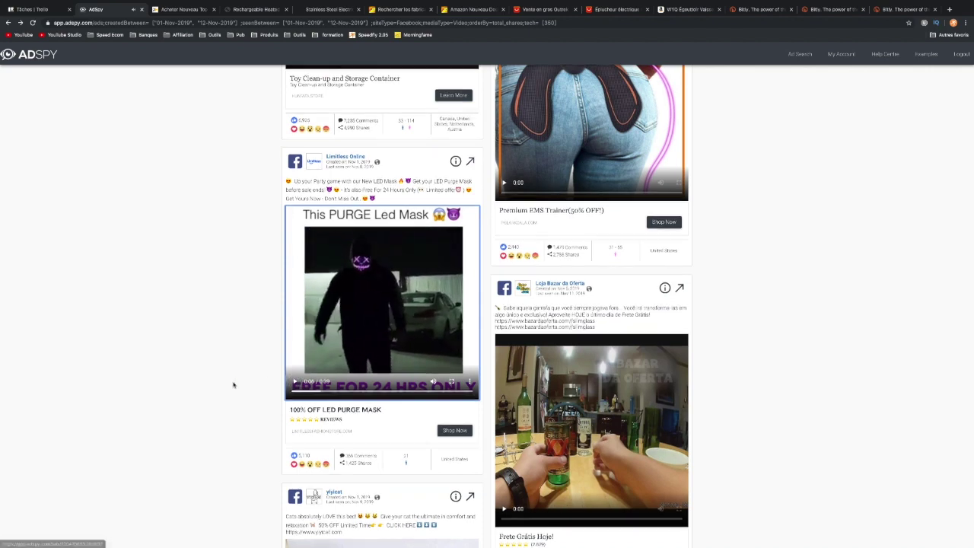
- Browse further down the most-shared video ad results for more product ideas, then return to the search filters
scroll(233, 384, down, 5)
scroll(238, 385, down, 2)
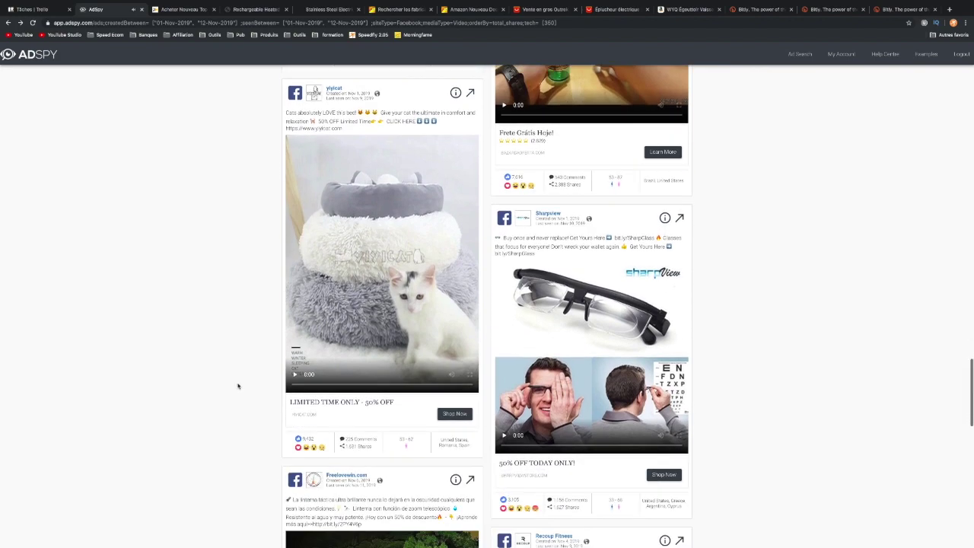
scroll(636, 386, down, 9)
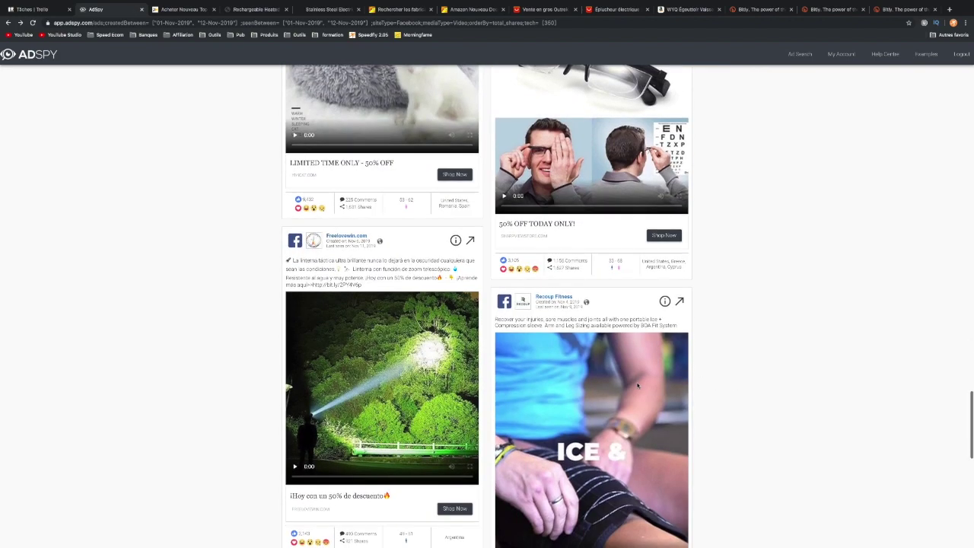
scroll(636, 386, down, 3)
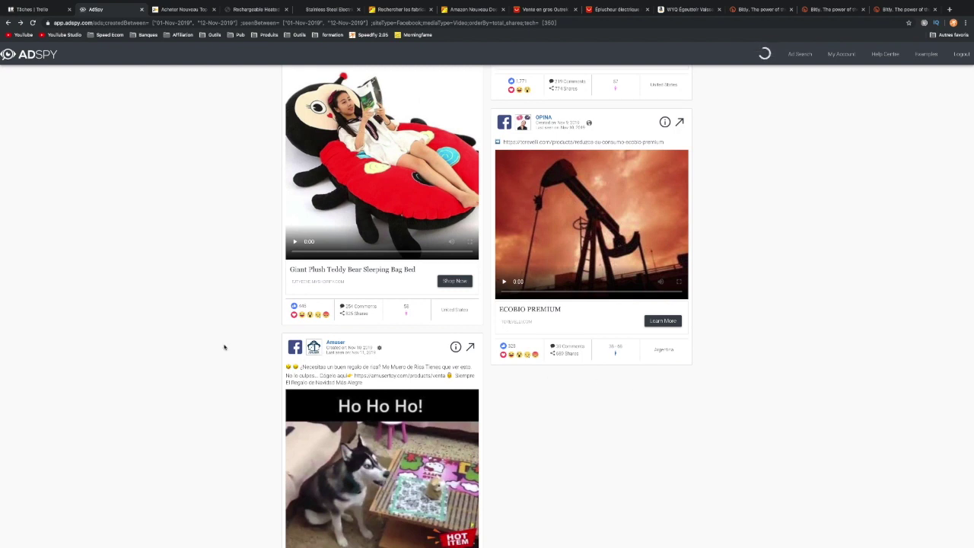
scroll(223, 347, down, 4)
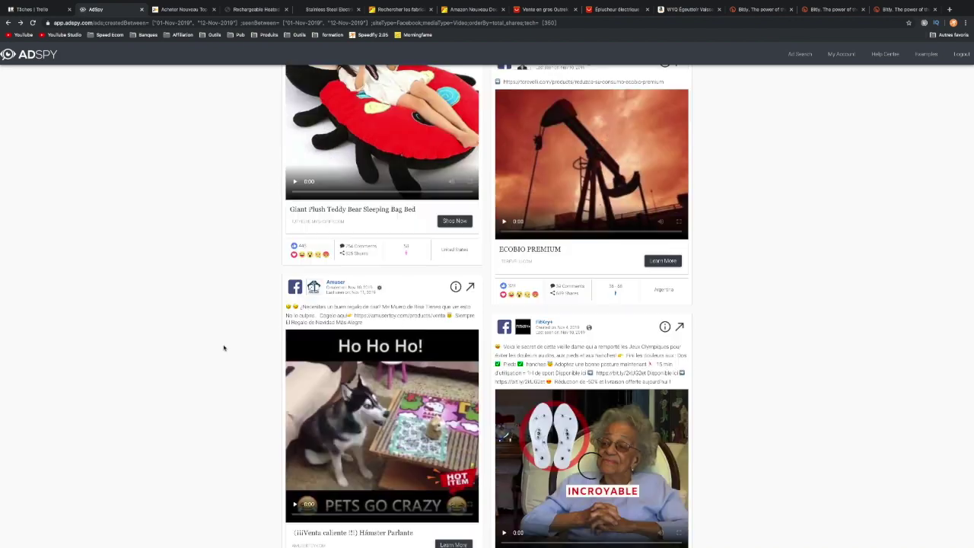
scroll(223, 347, down, 11)
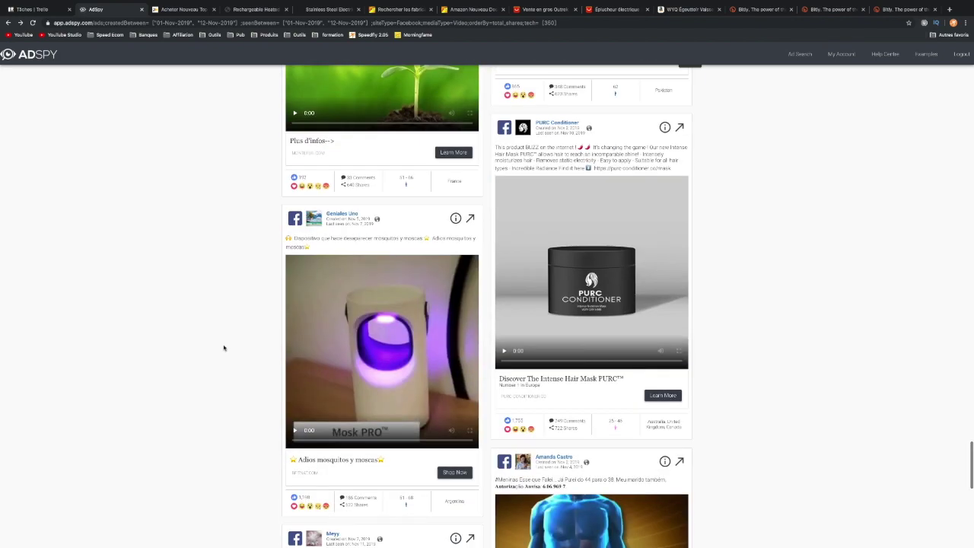
scroll(224, 347, down, 5)
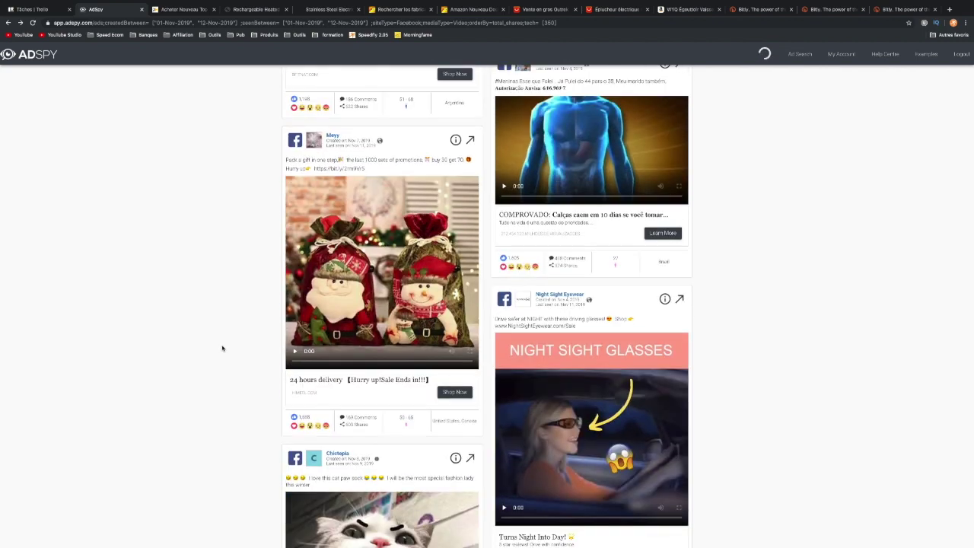
scroll(223, 347, down, 5)
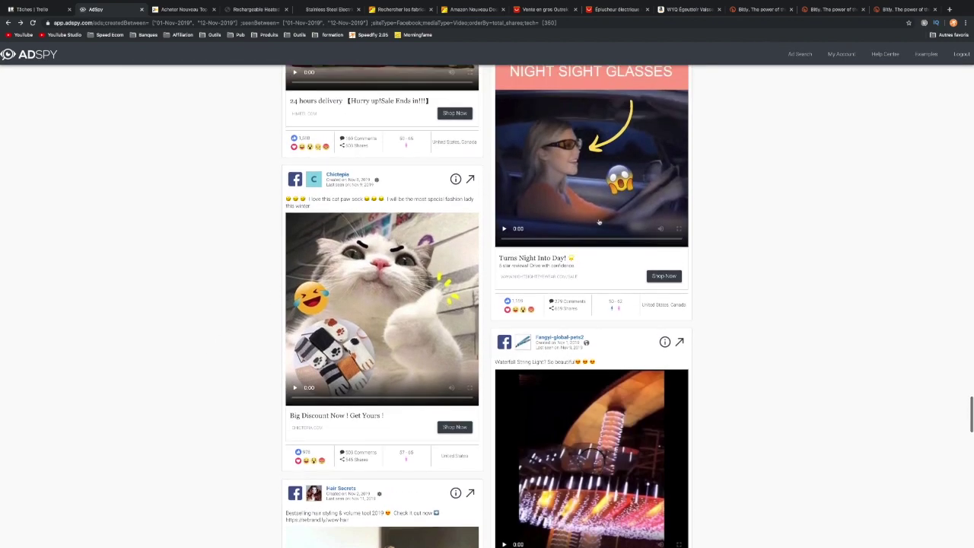
scroll(817, 277, up, 10)
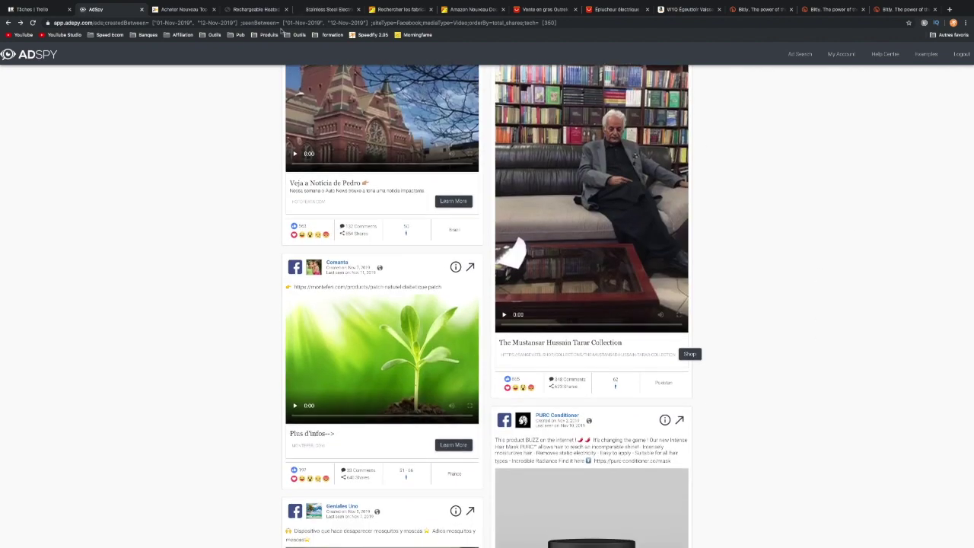
scroll(153, 178, up, 15)
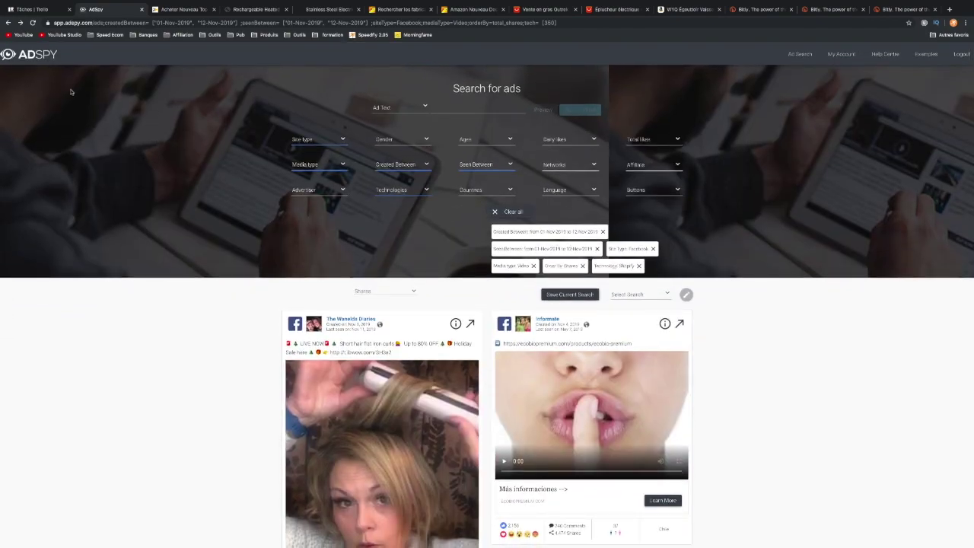
scroll(74, 121, down, 1)
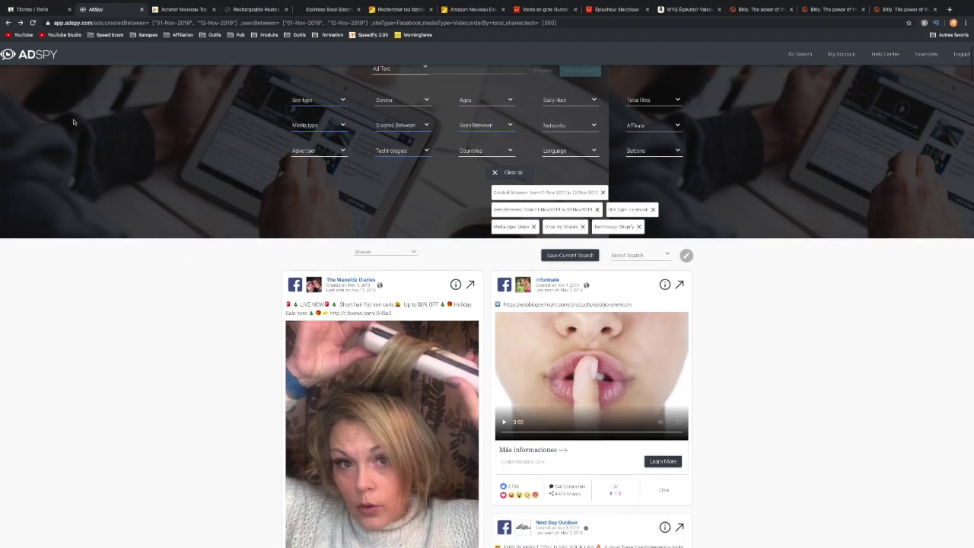
scroll(74, 121, up, 1)
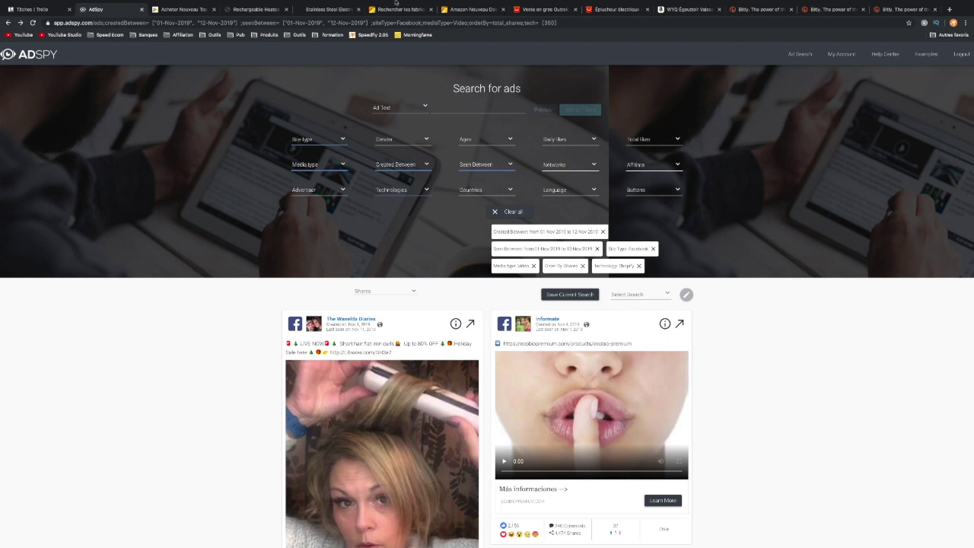
scroll(408, 63, down, 1)
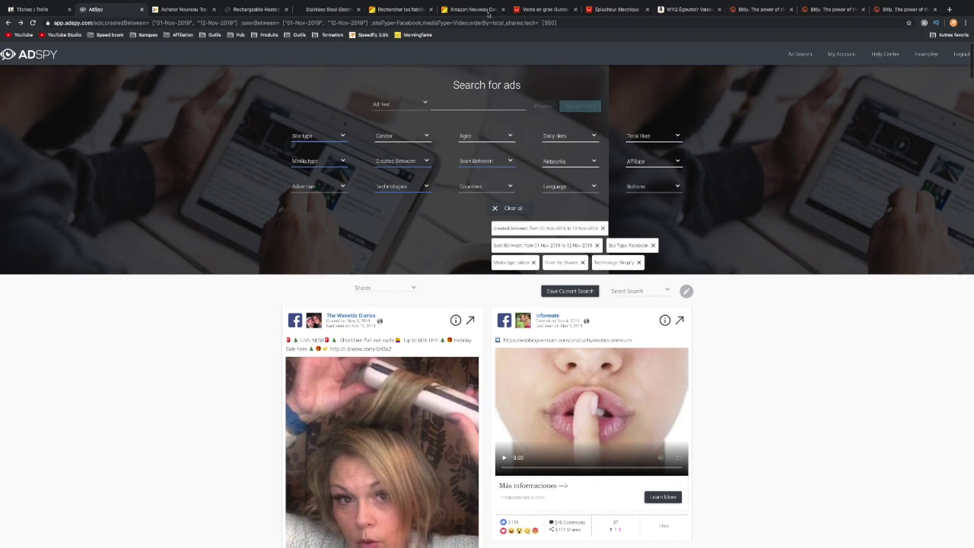
mouse_move(747, 2)
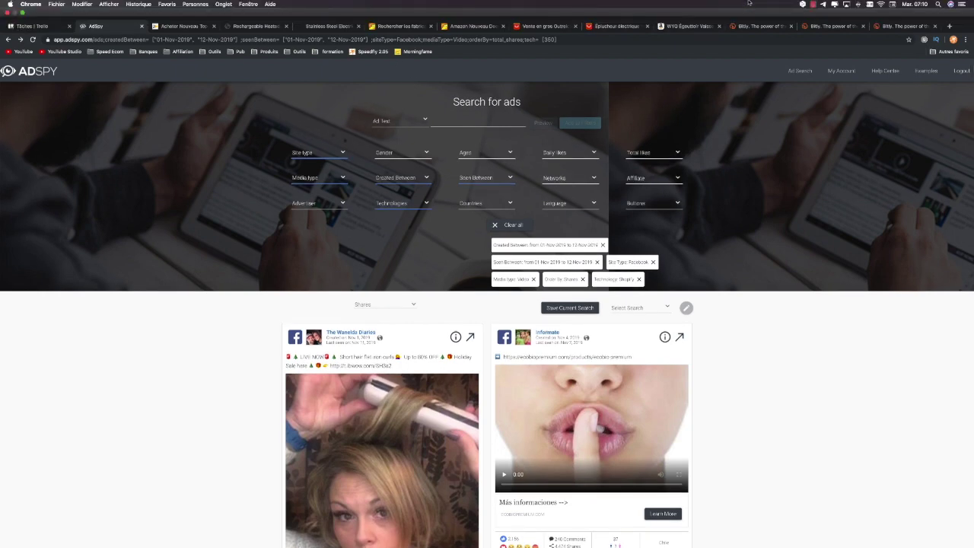
click(813, 5)
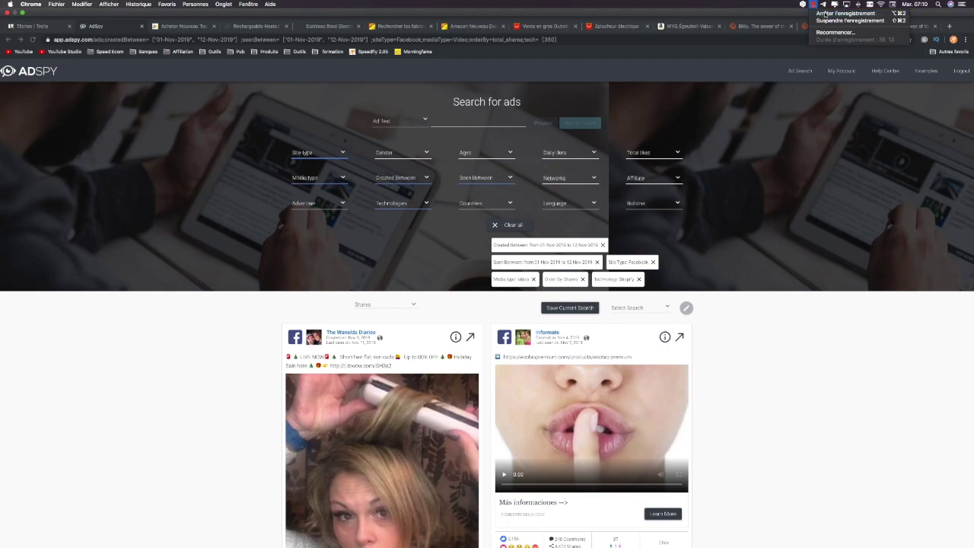
click(826, 13)
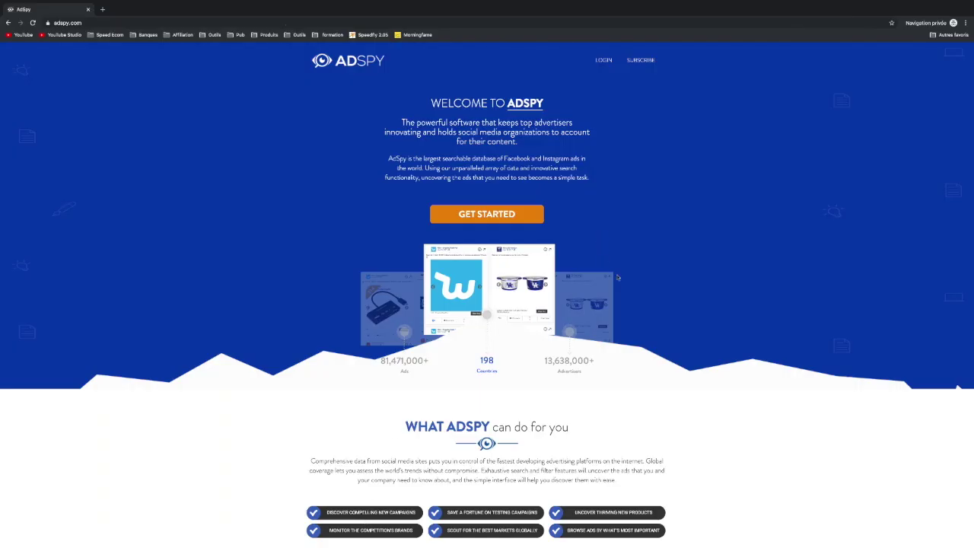
- Review AdSpy's public home page through its features, demo video and pricing, then open the subscription registration form
scroll(622, 304, down, 5)
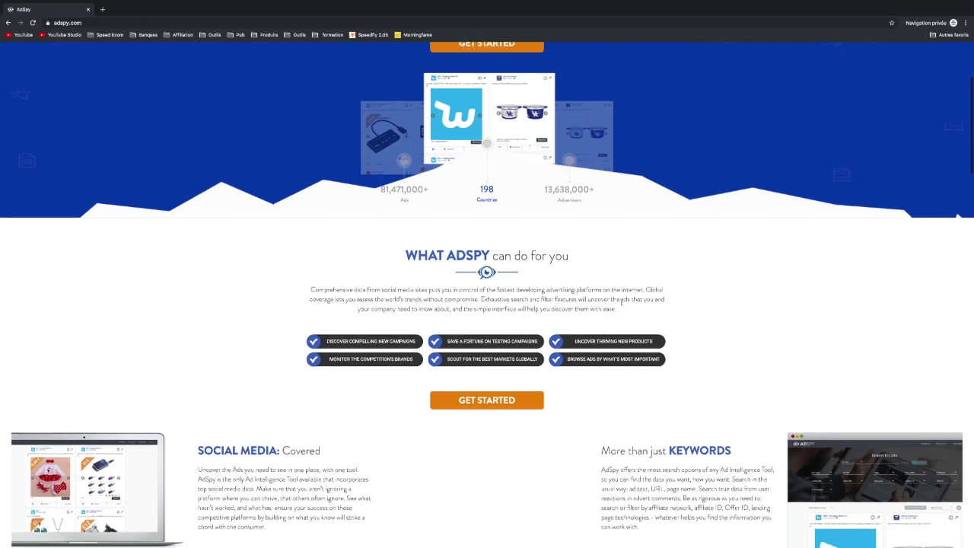
scroll(619, 302, down, 3)
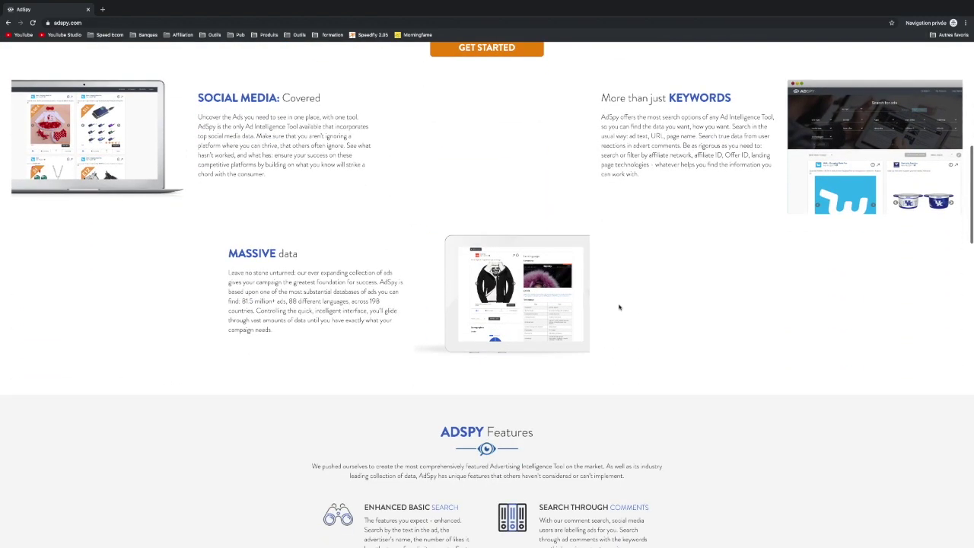
scroll(619, 307, down, 1)
scroll(619, 308, down, 3)
scroll(618, 305, down, 3)
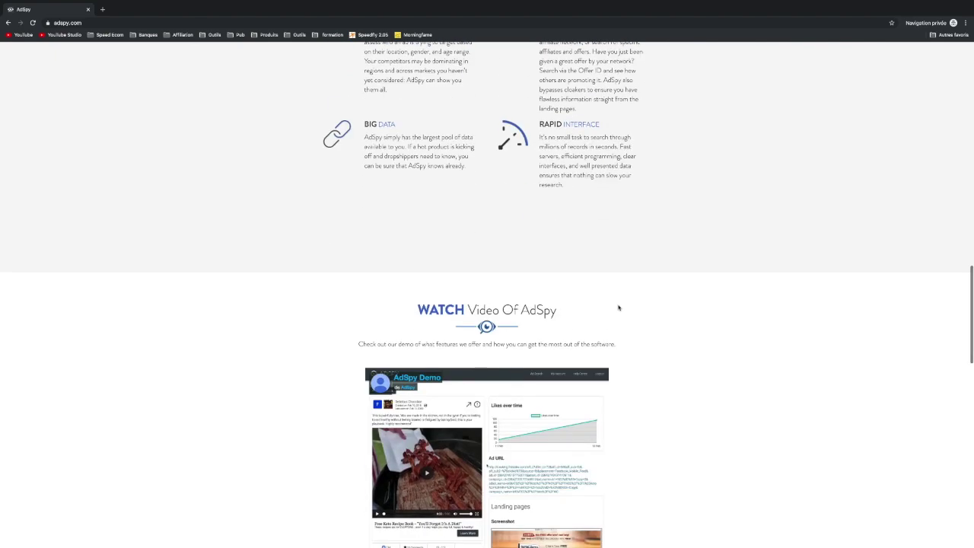
scroll(618, 307, down, 3)
scroll(664, 315, down, 3)
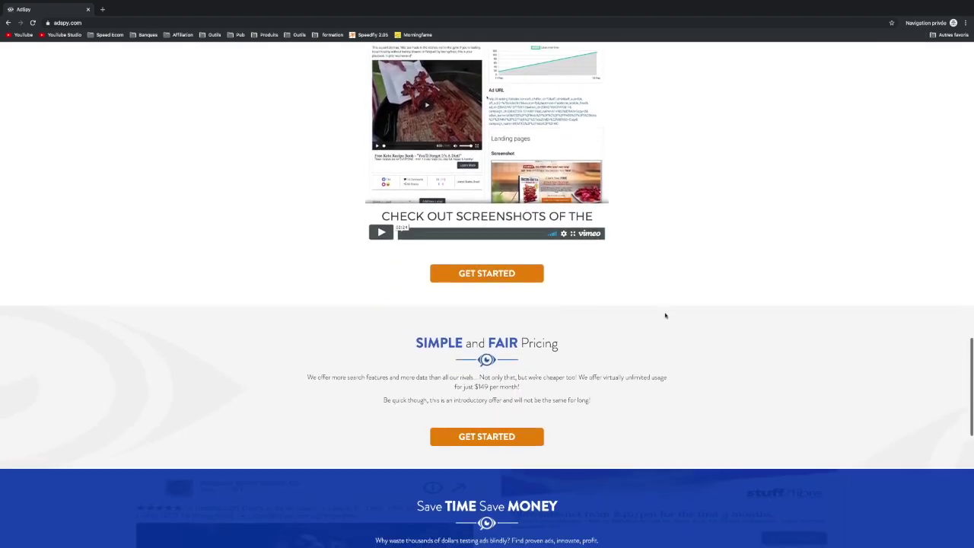
scroll(664, 315, down, 3)
scroll(663, 315, down, 3)
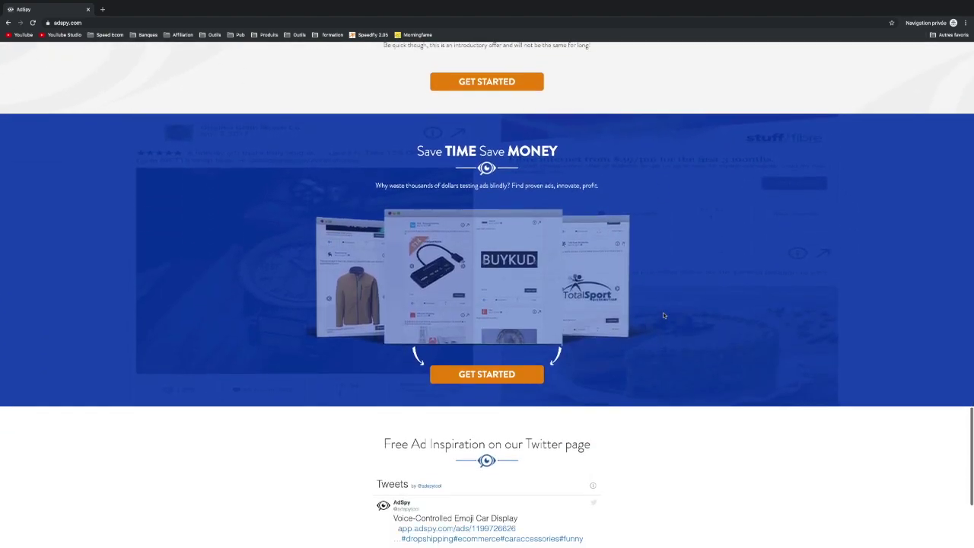
scroll(662, 315, down, 3)
scroll(662, 315, down, 1)
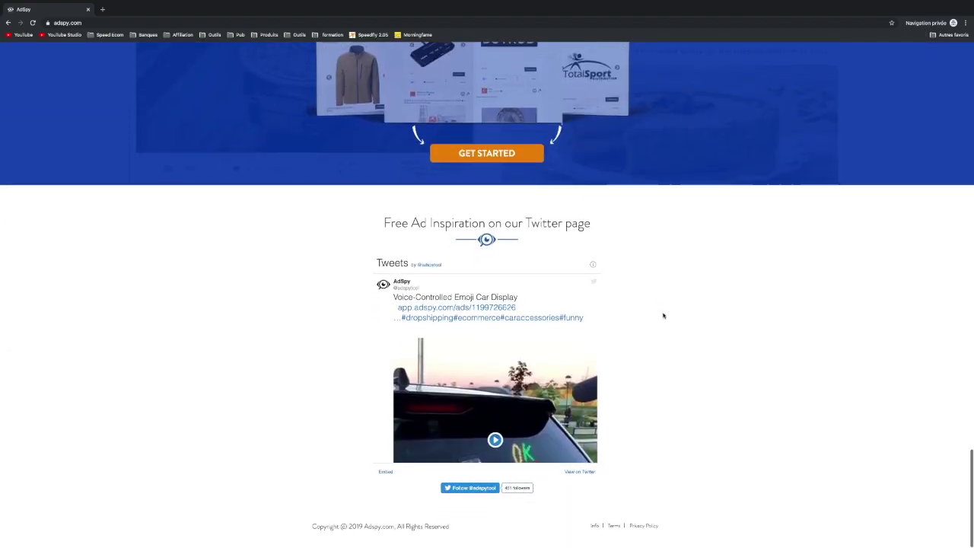
key(Home)
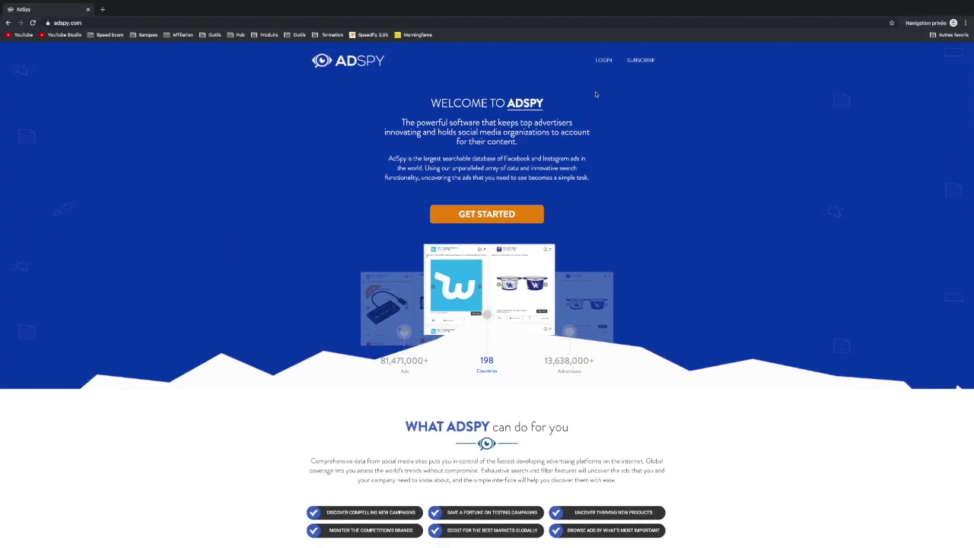
click(639, 61)
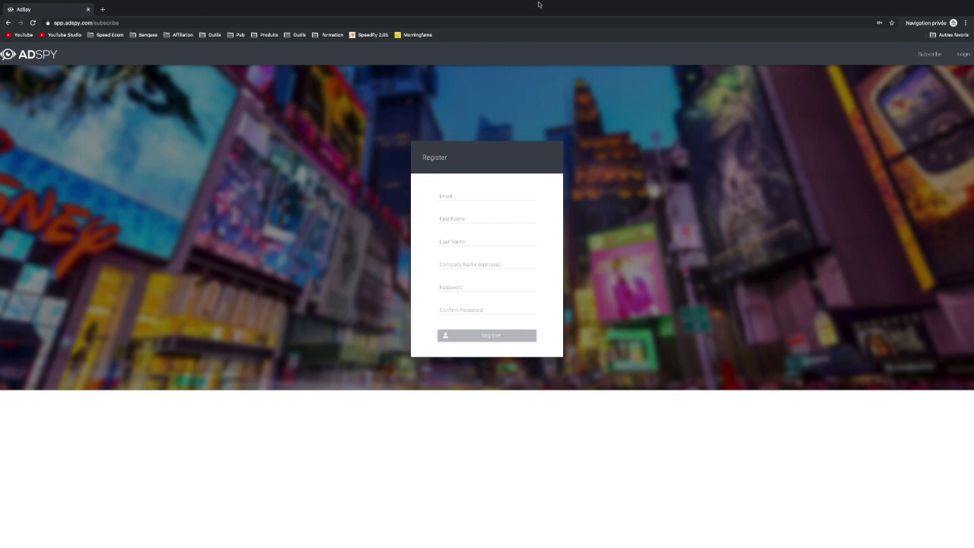
mouse_move(779, 3)
click(813, 5)
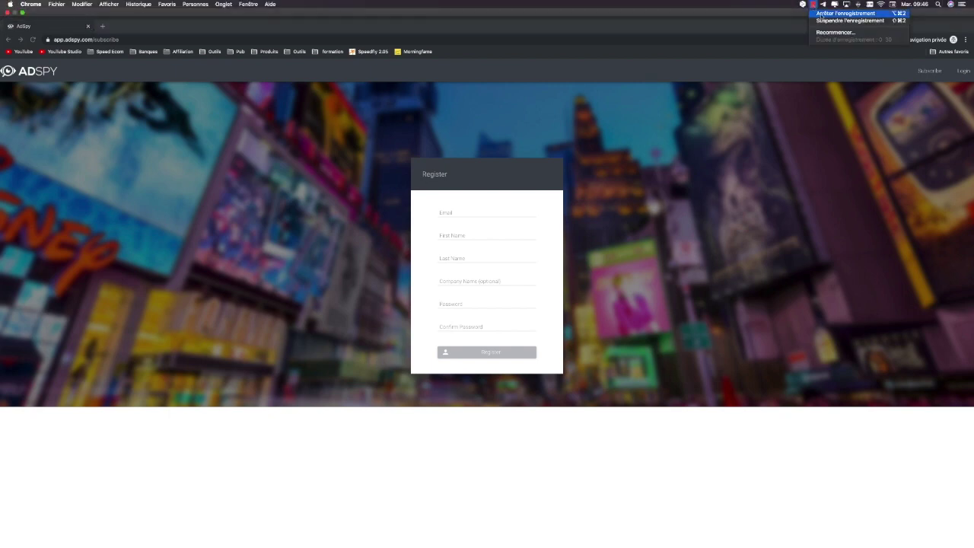
click(828, 14)
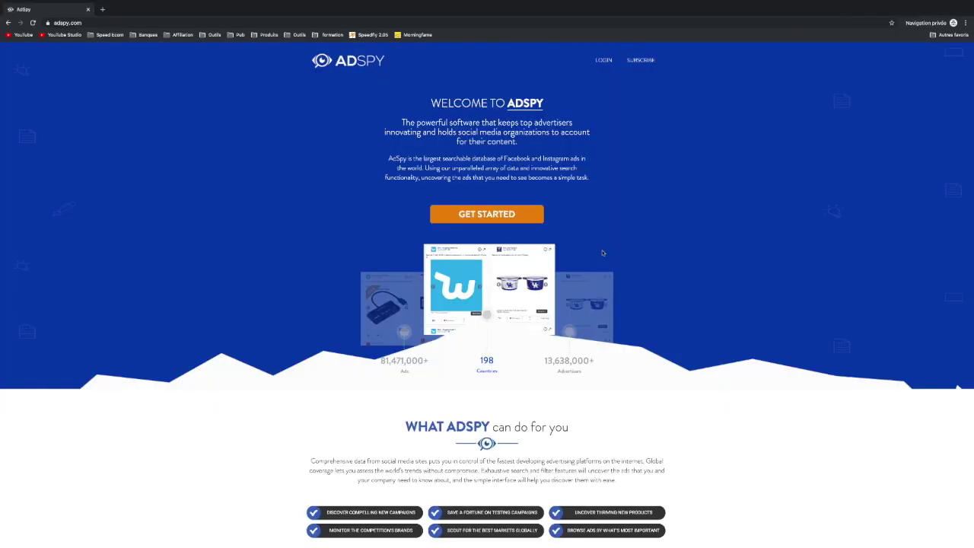
- Read through the AdSpy home page again from the overview to the footer, then go to the subscribe page
scroll(621, 305, down, 5)
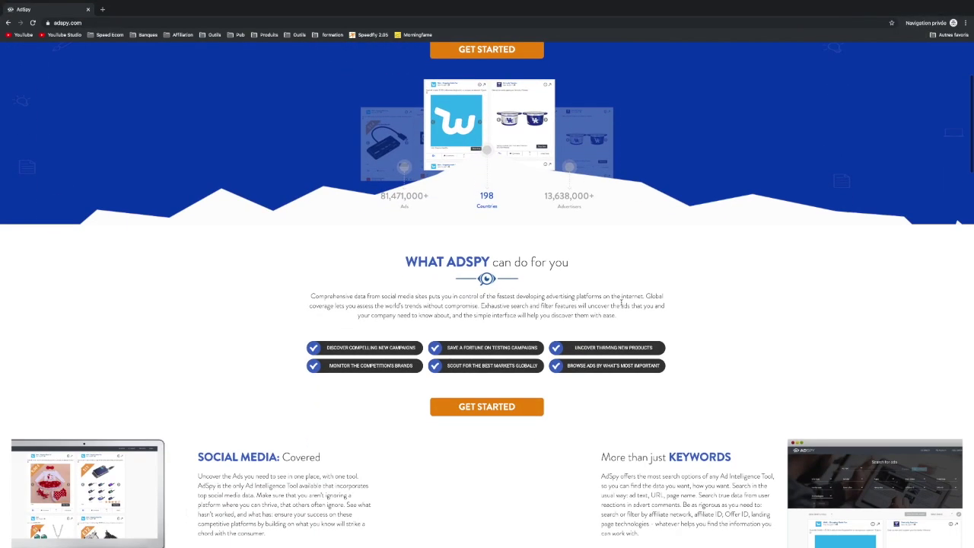
scroll(620, 304, down, 3)
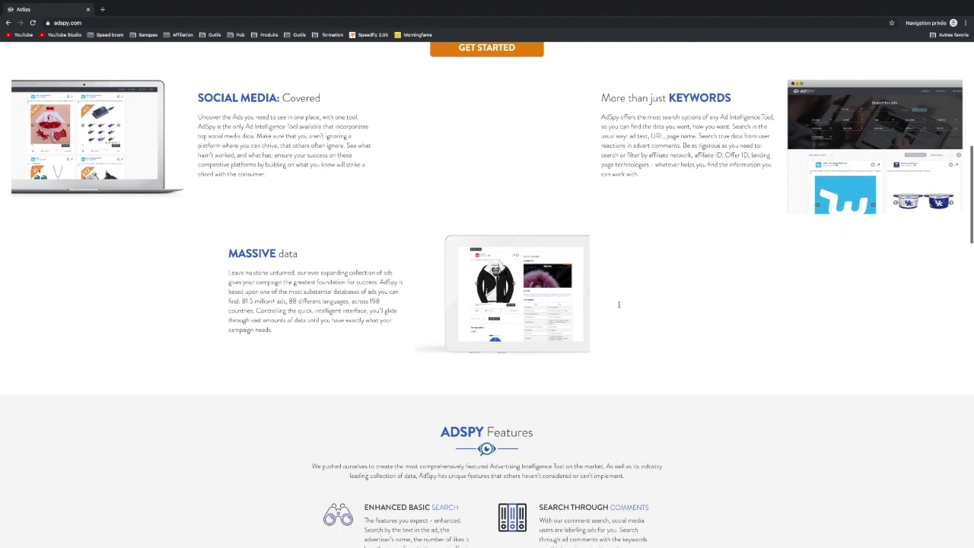
scroll(619, 306, down, 2)
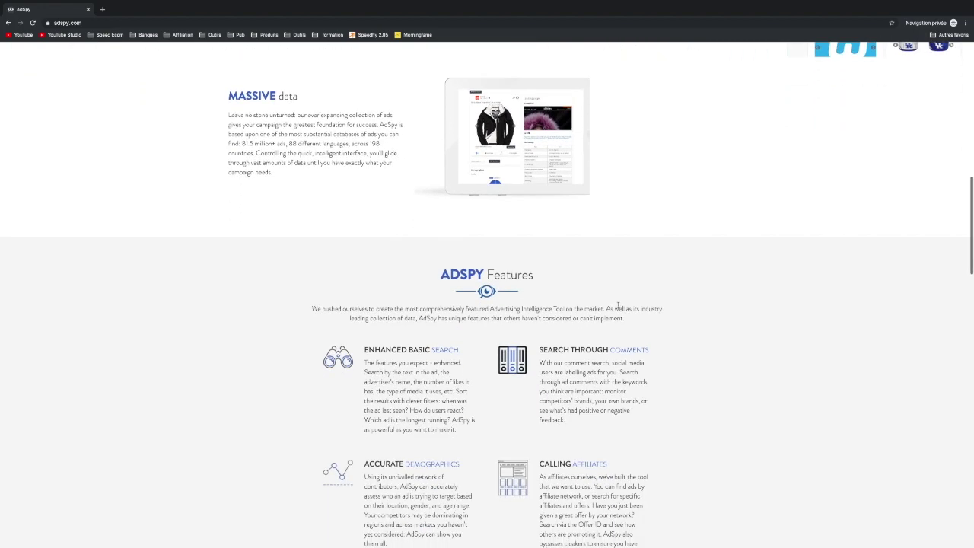
scroll(619, 307, down, 3)
scroll(619, 306, down, 3)
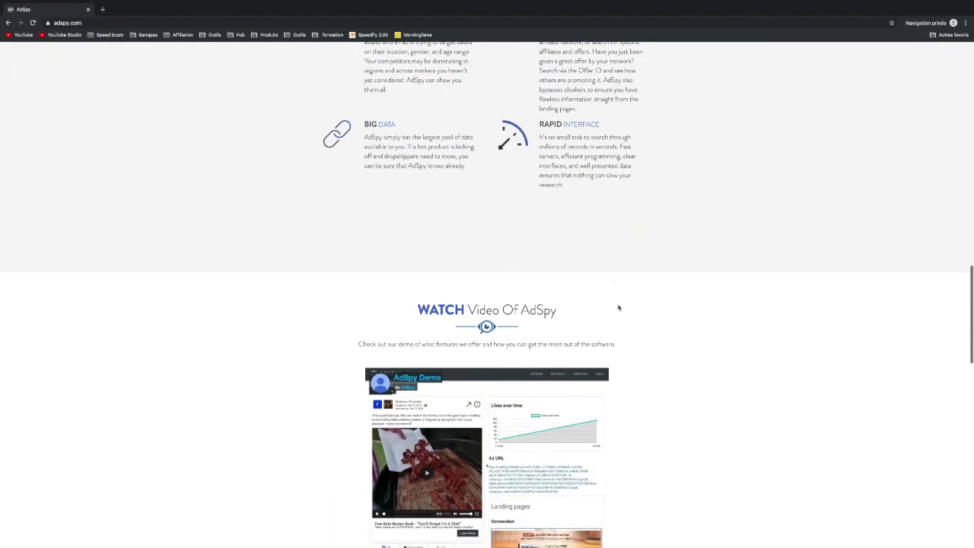
scroll(619, 307, down, 3)
scroll(660, 313, down, 2)
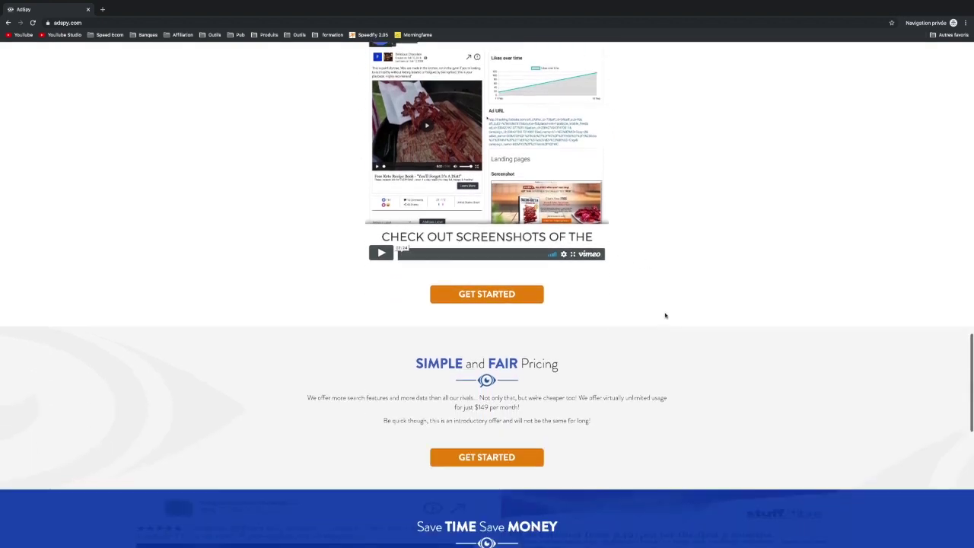
scroll(664, 315, down, 4)
scroll(663, 315, down, 4)
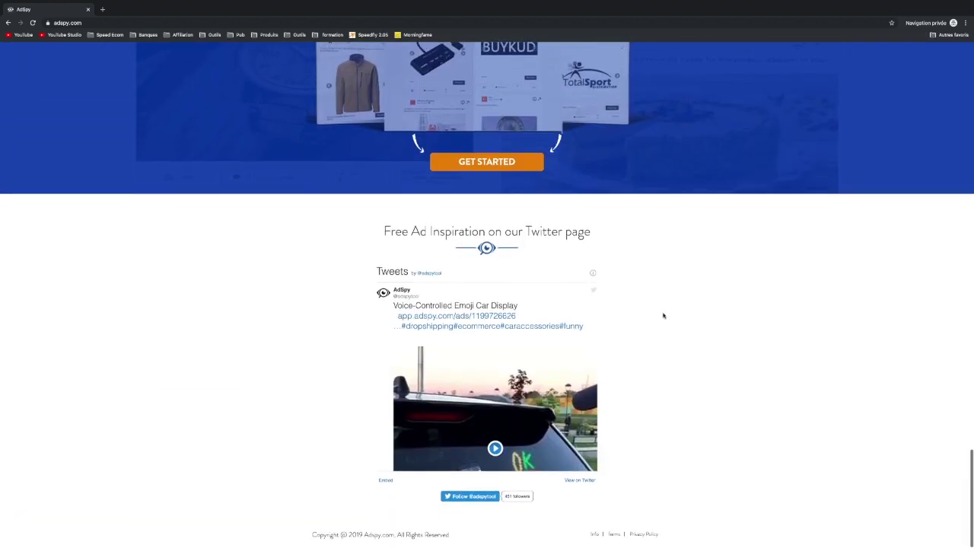
scroll(662, 315, up, 20)
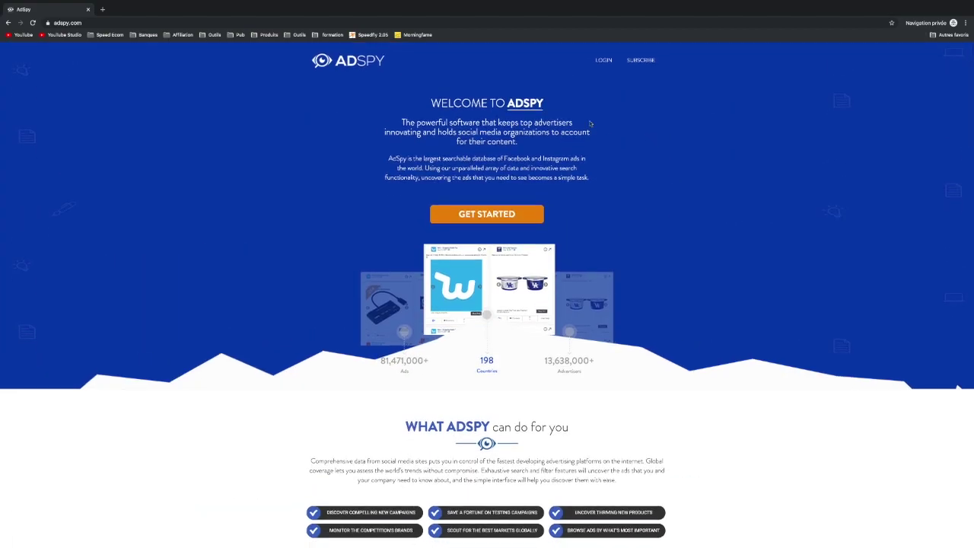
click(638, 60)
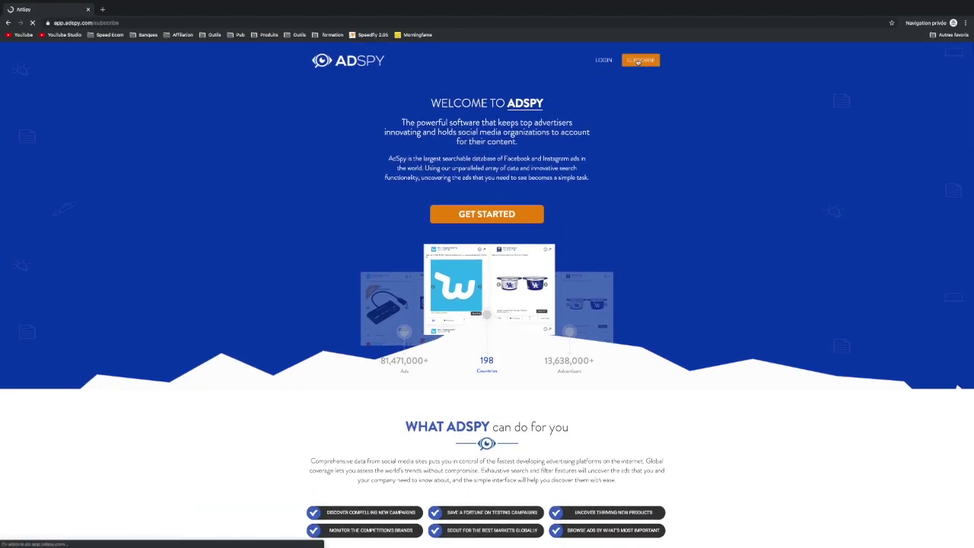